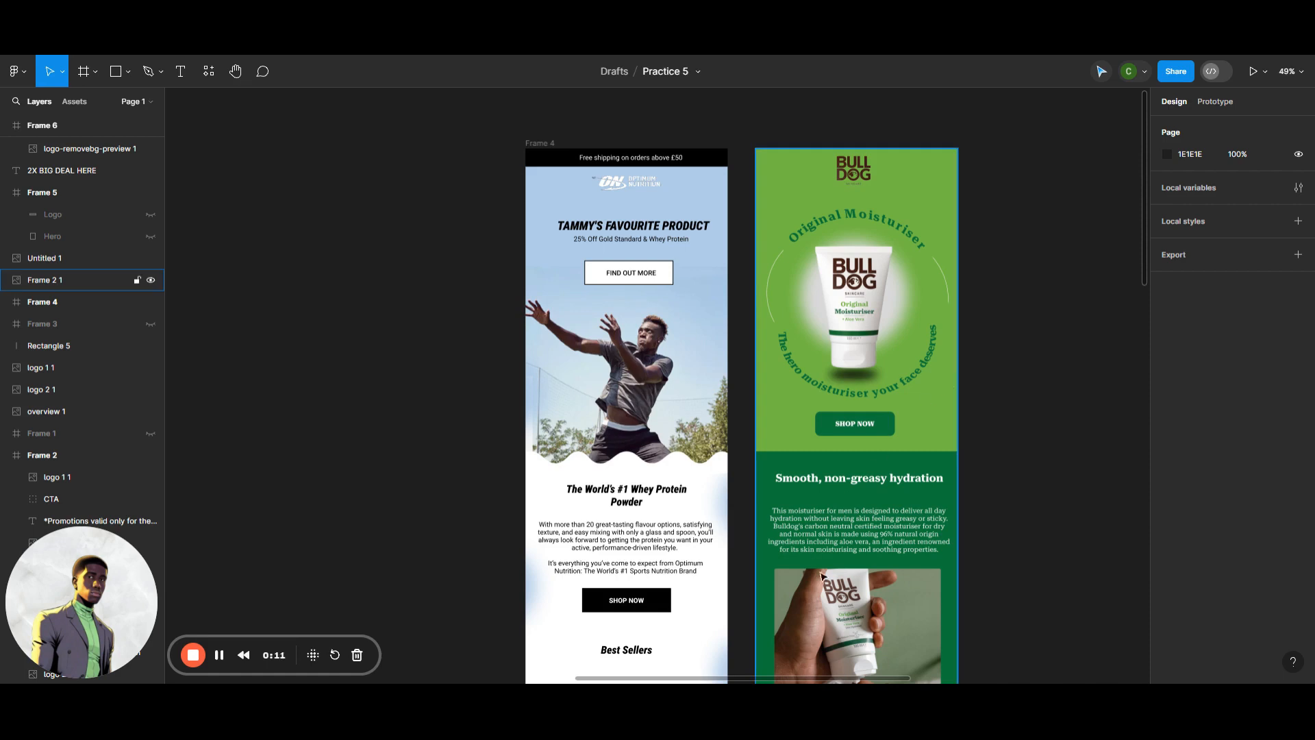
Review the two finished example emails and the section heights in the email design dimensions guide.
{"action": "scroll", "coordinate": [800, 680], "scroll_direction": "right", "scroll_amount": 3}
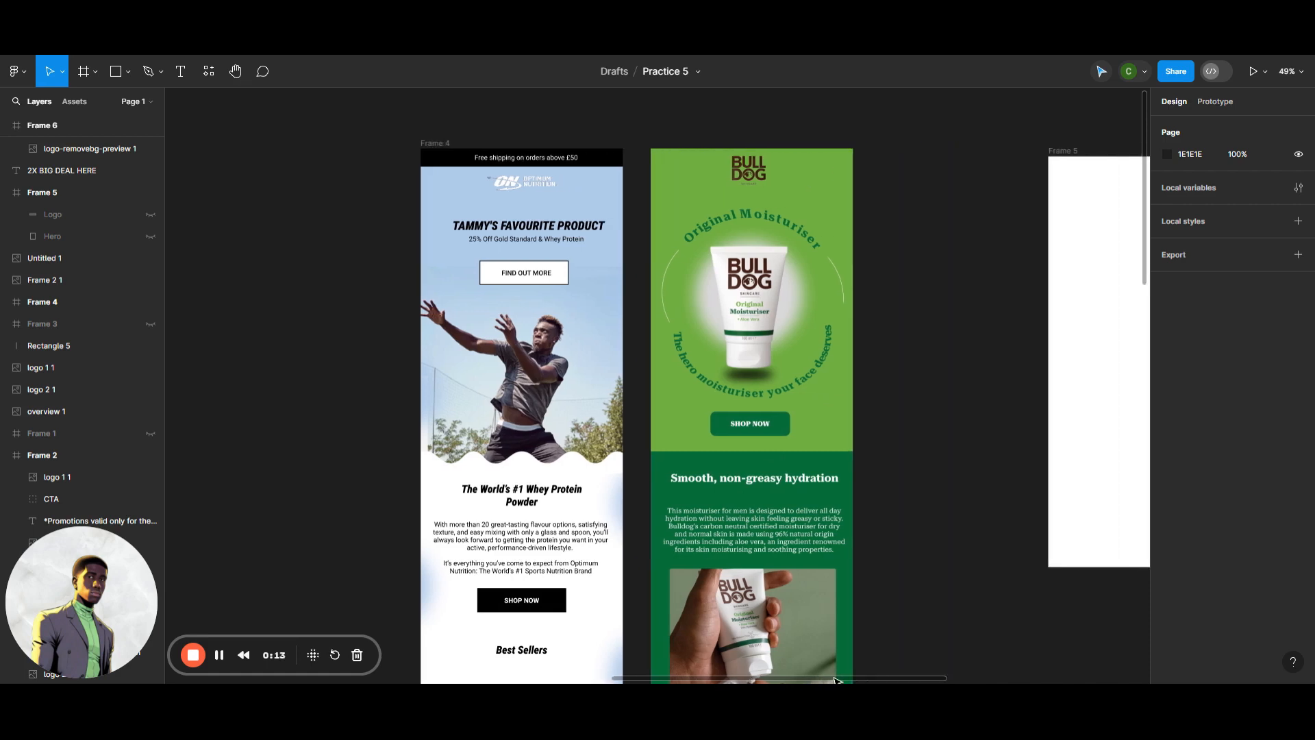
{"action": "scroll", "coordinate": [800, 680], "scroll_direction": "left", "scroll_amount": 2}
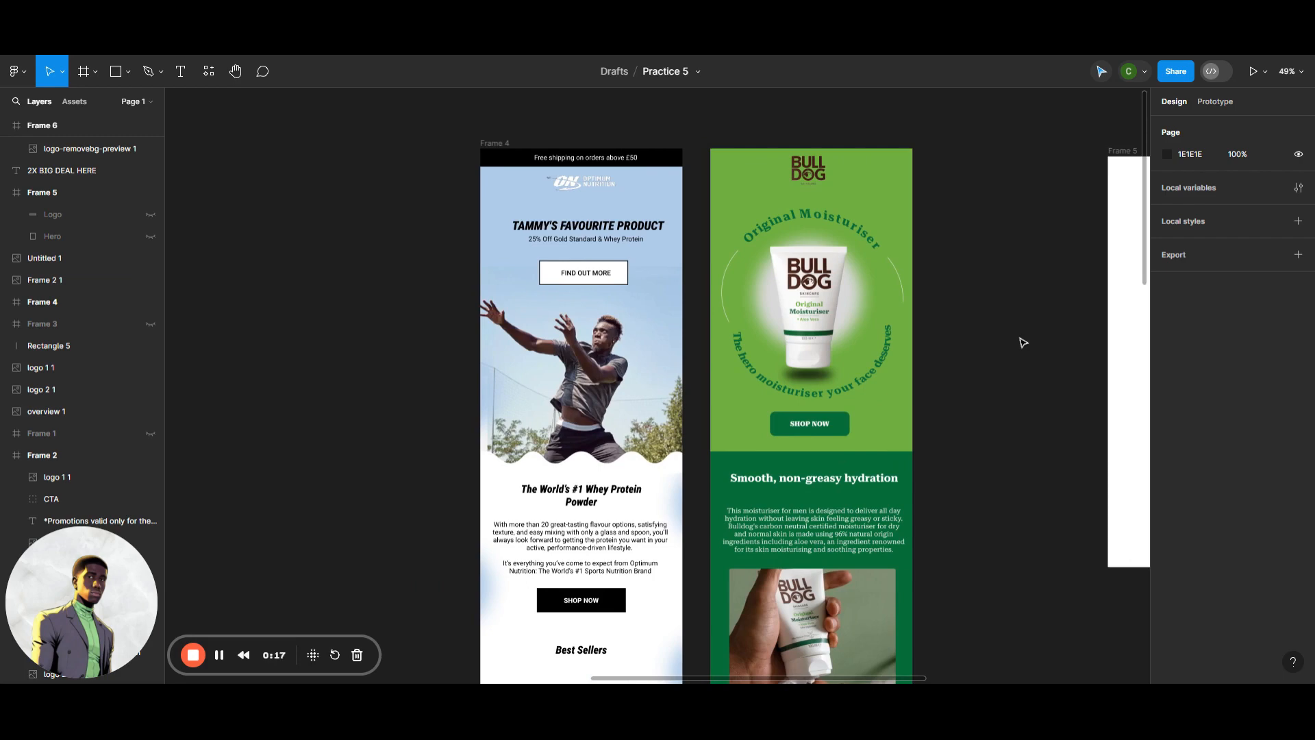
{"action": "scroll", "coordinate": [1021, 342], "scroll_direction": "down", "scroll_amount": 10}
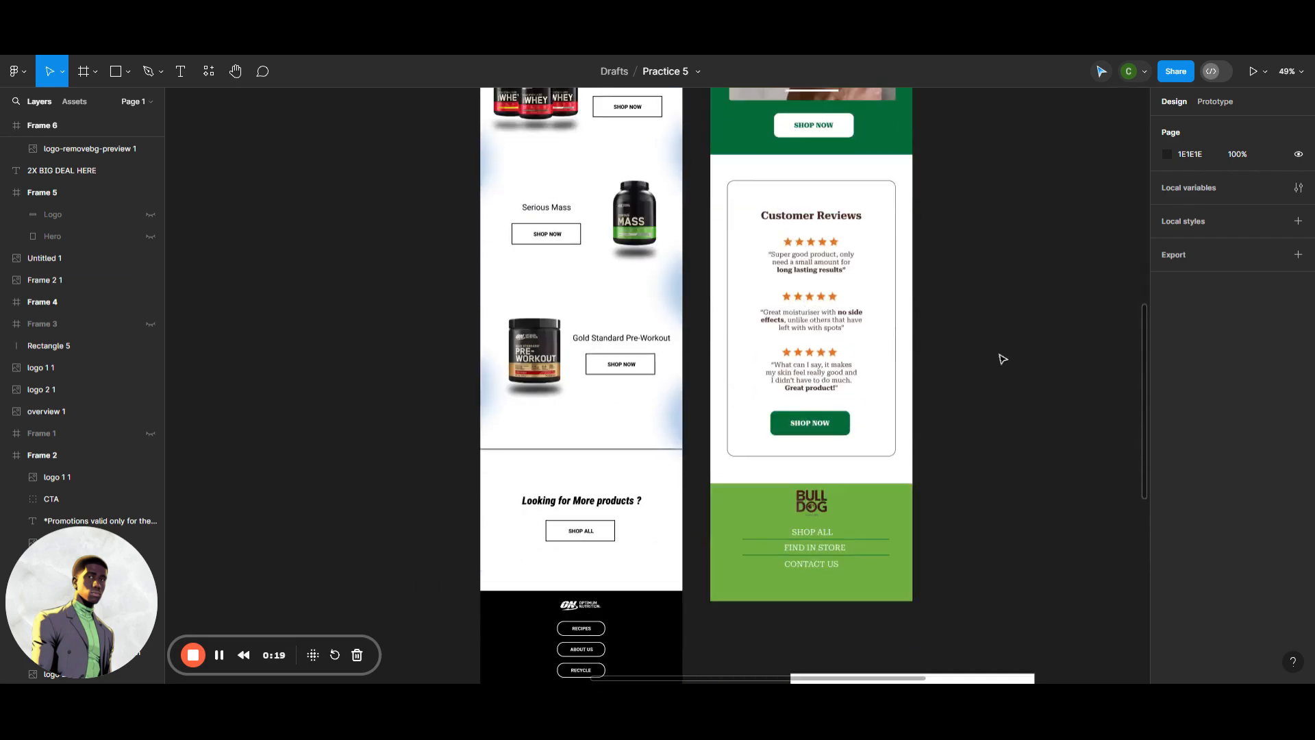
{"action": "scroll", "coordinate": [1002, 359], "scroll_direction": "down", "scroll_amount": 7}
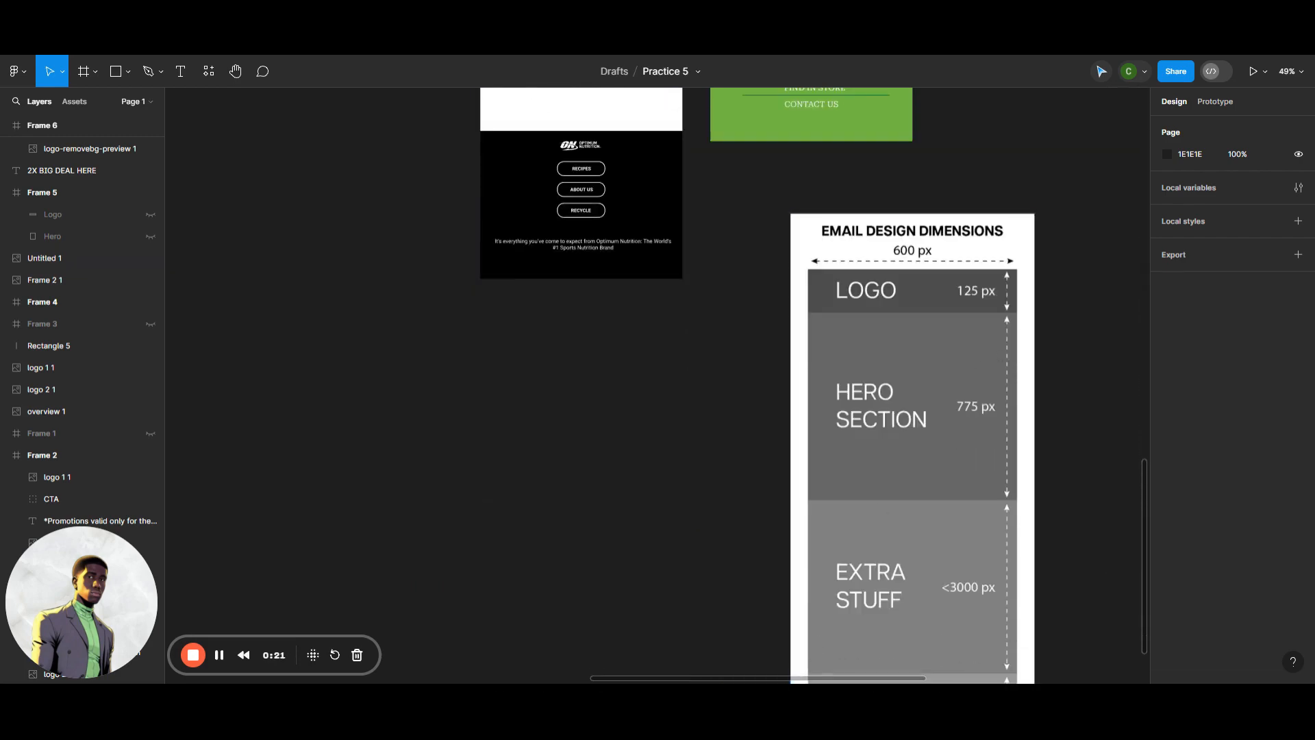
{"action": "left_click_drag", "start_coordinate": [820, 678], "coordinate": [953, 678]}
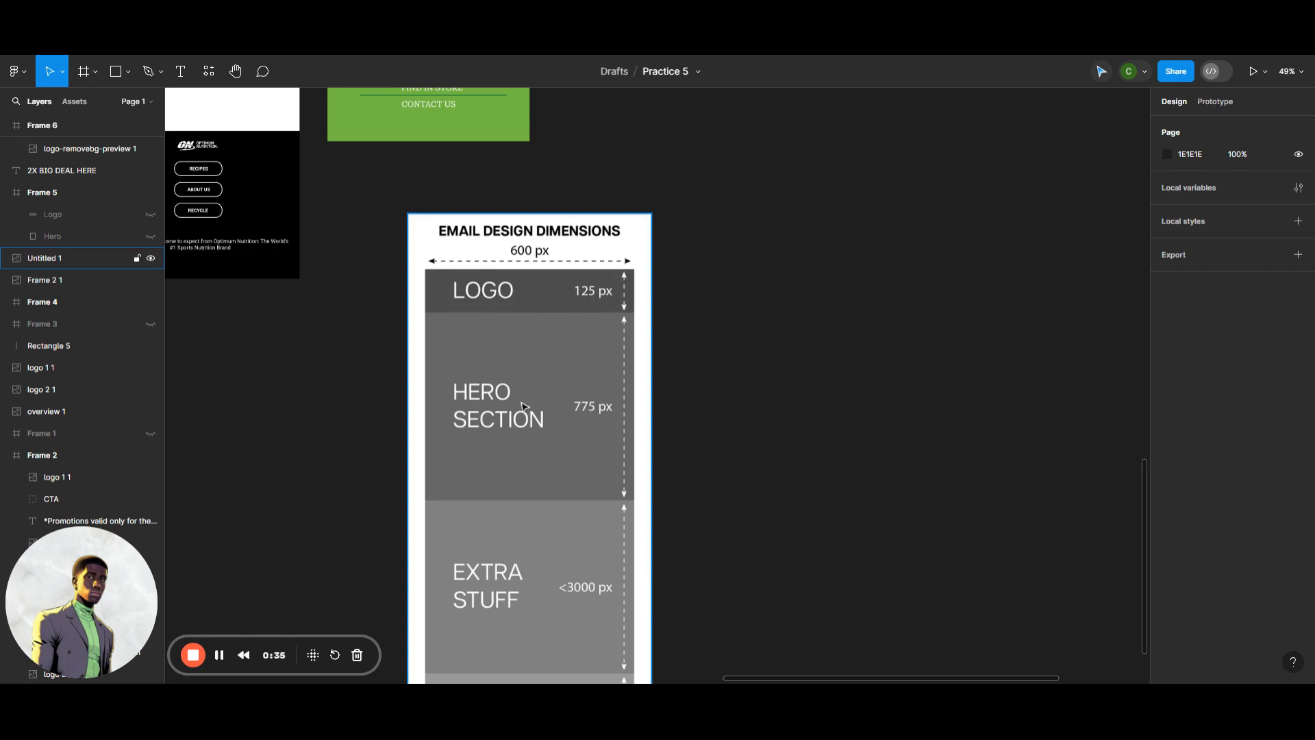
{"action": "scroll", "coordinate": [542, 398], "scroll_direction": "down", "scroll_amount": 2}
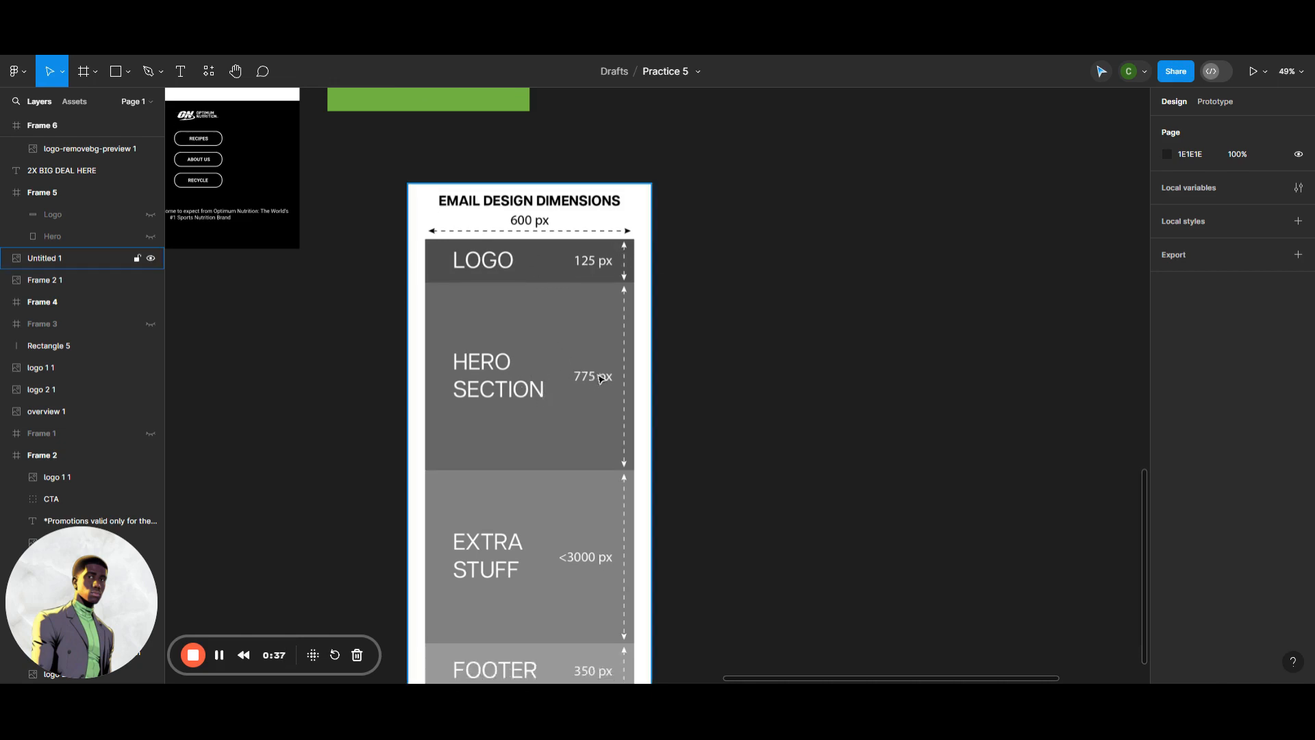
{"action": "scroll", "coordinate": [615, 381], "scroll_direction": "down", "scroll_amount": 5}
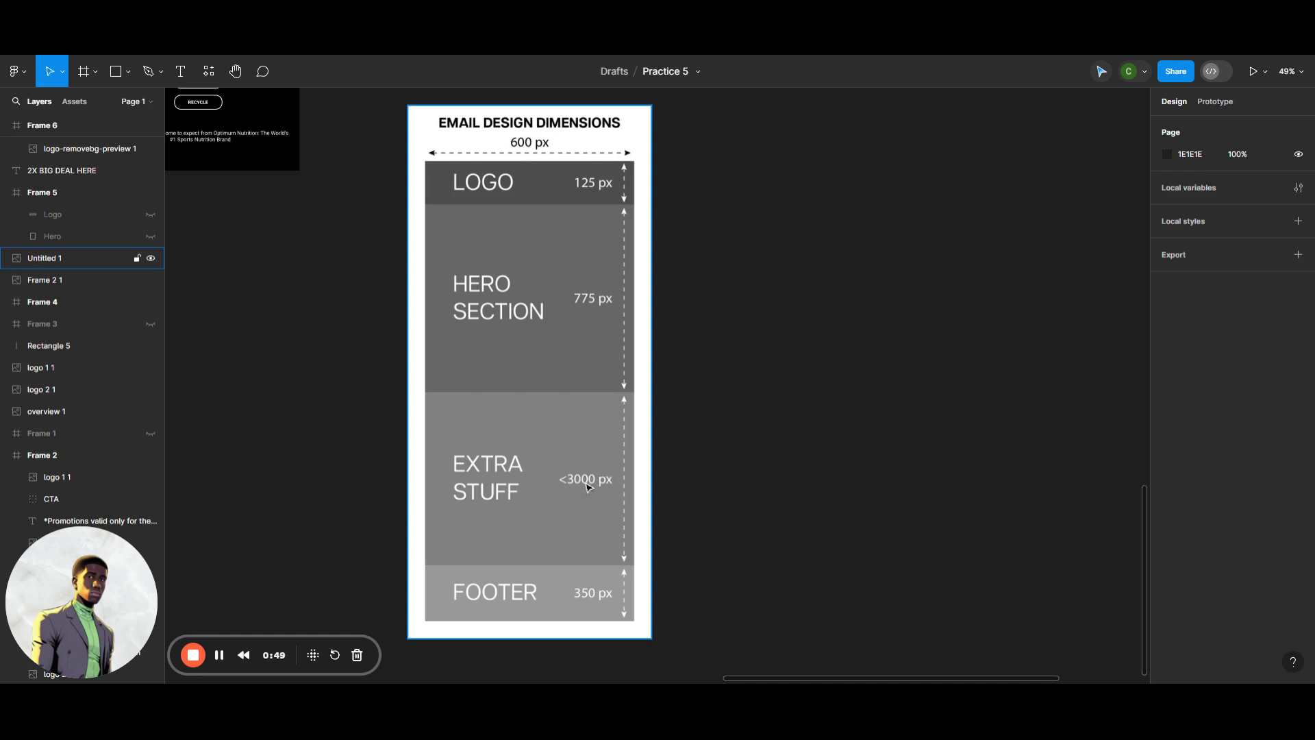
{"action": "scroll", "coordinate": [603, 507], "scroll_direction": "down", "scroll_amount": 1}
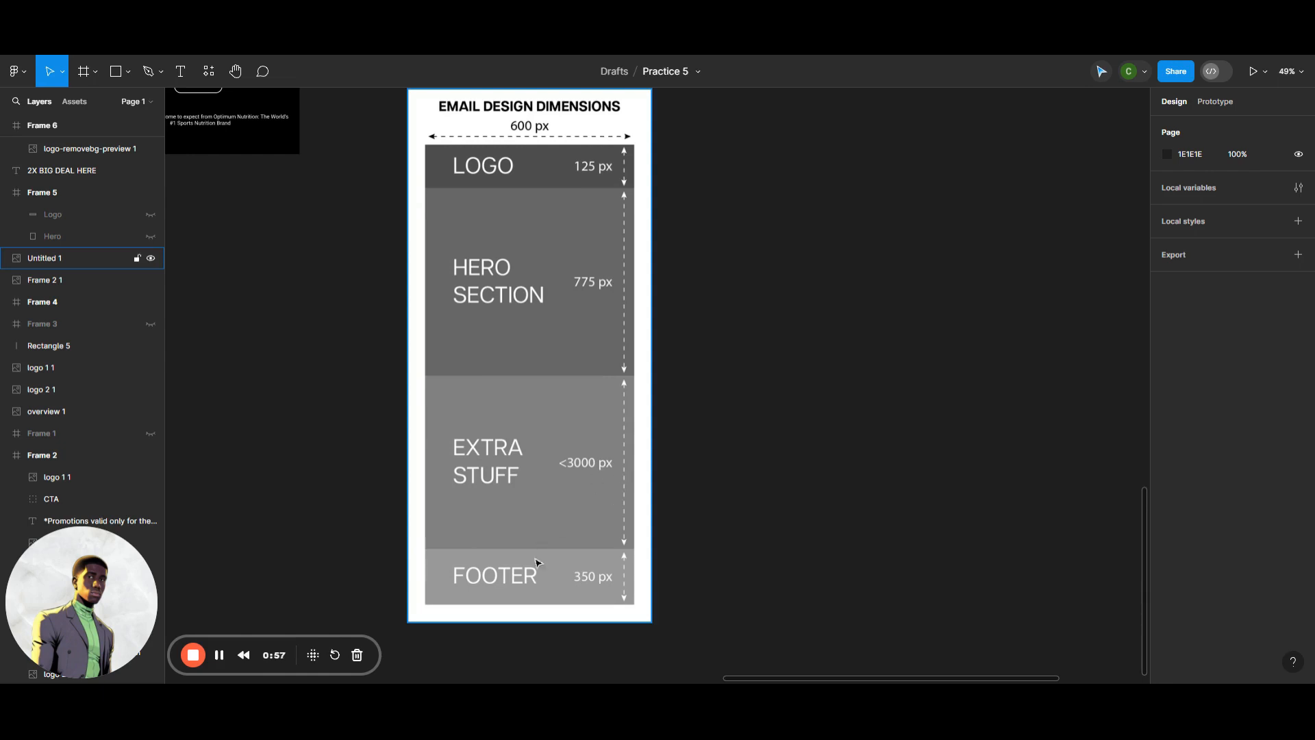
{"action": "scroll", "coordinate": [771, 572], "scroll_direction": "up", "scroll_amount": 10}
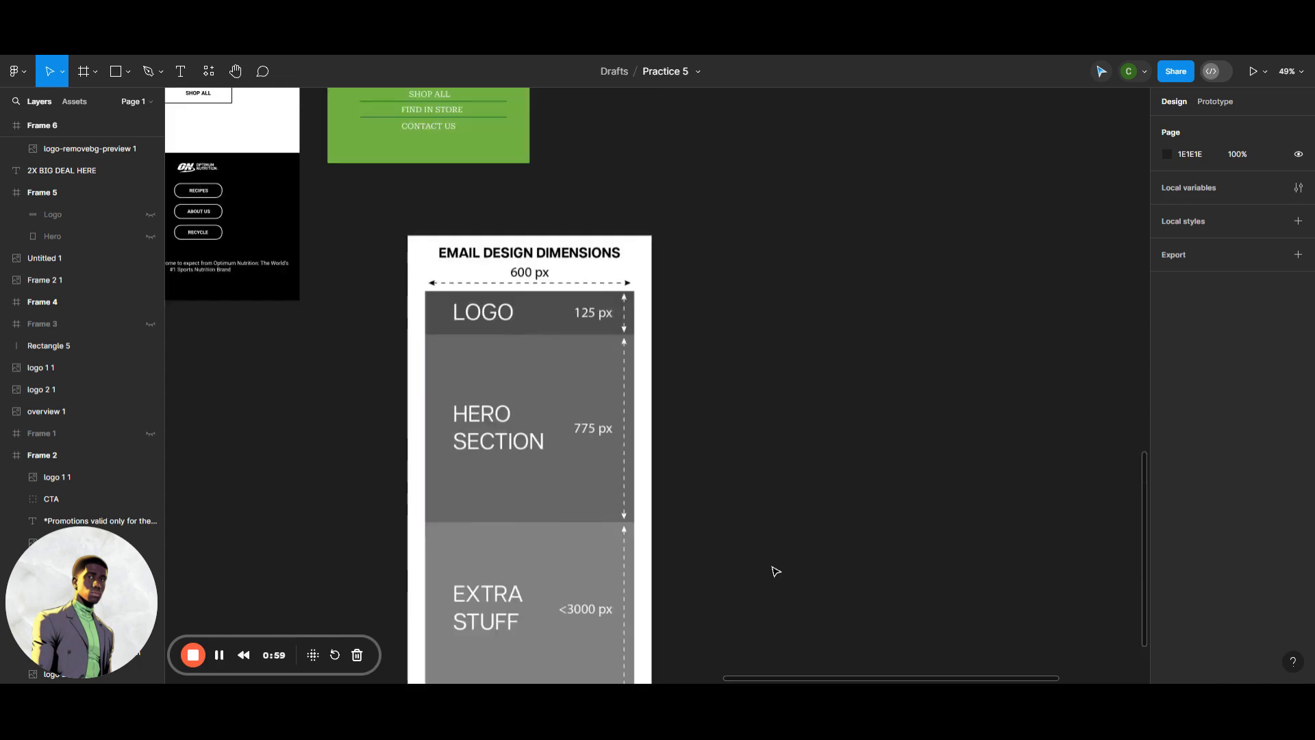
Examine the blank Frame 5 alongside the finished Bulldog email and the brand assets in Frame 6.
{"action": "scroll", "coordinate": [843, 649], "scroll_direction": "right", "scroll_amount": 4}
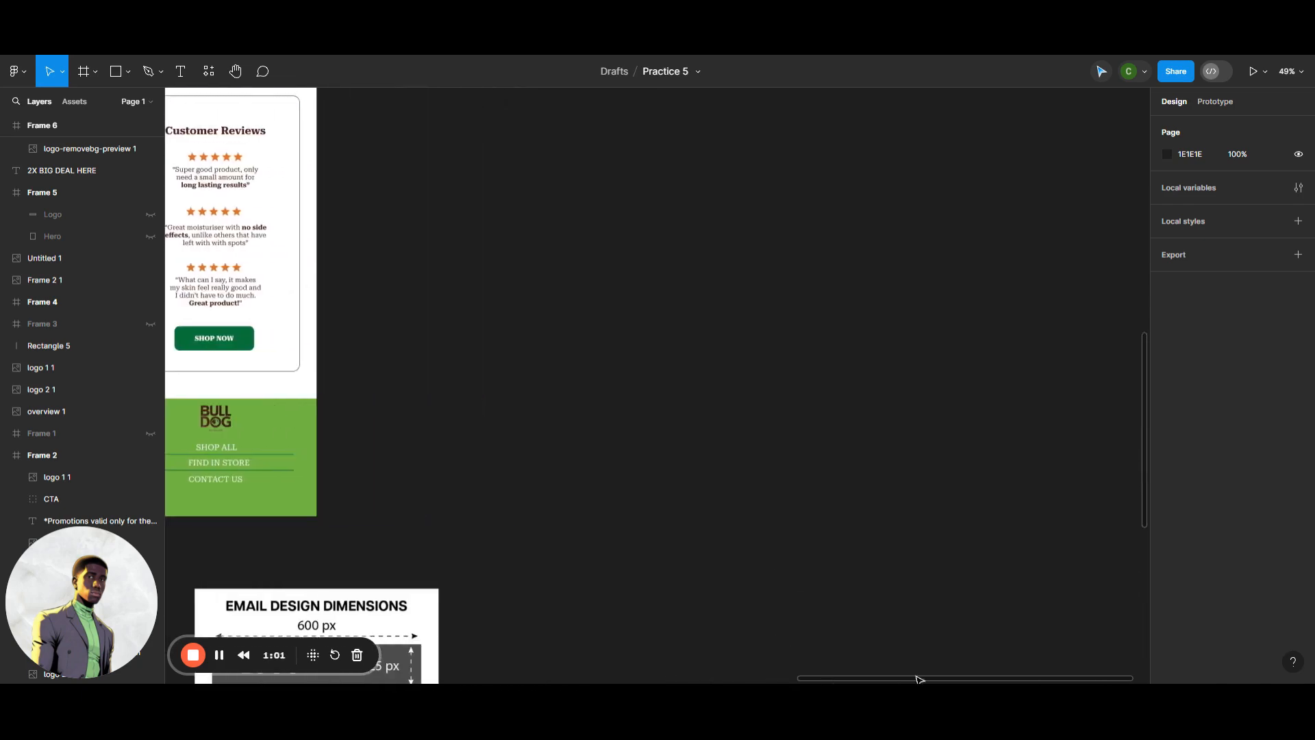
{"action": "scroll", "coordinate": [801, 595], "scroll_direction": "up", "scroll_amount": 9}
{"action": "scroll", "coordinate": [804, 595], "scroll_direction": "up", "scroll_amount": 6}
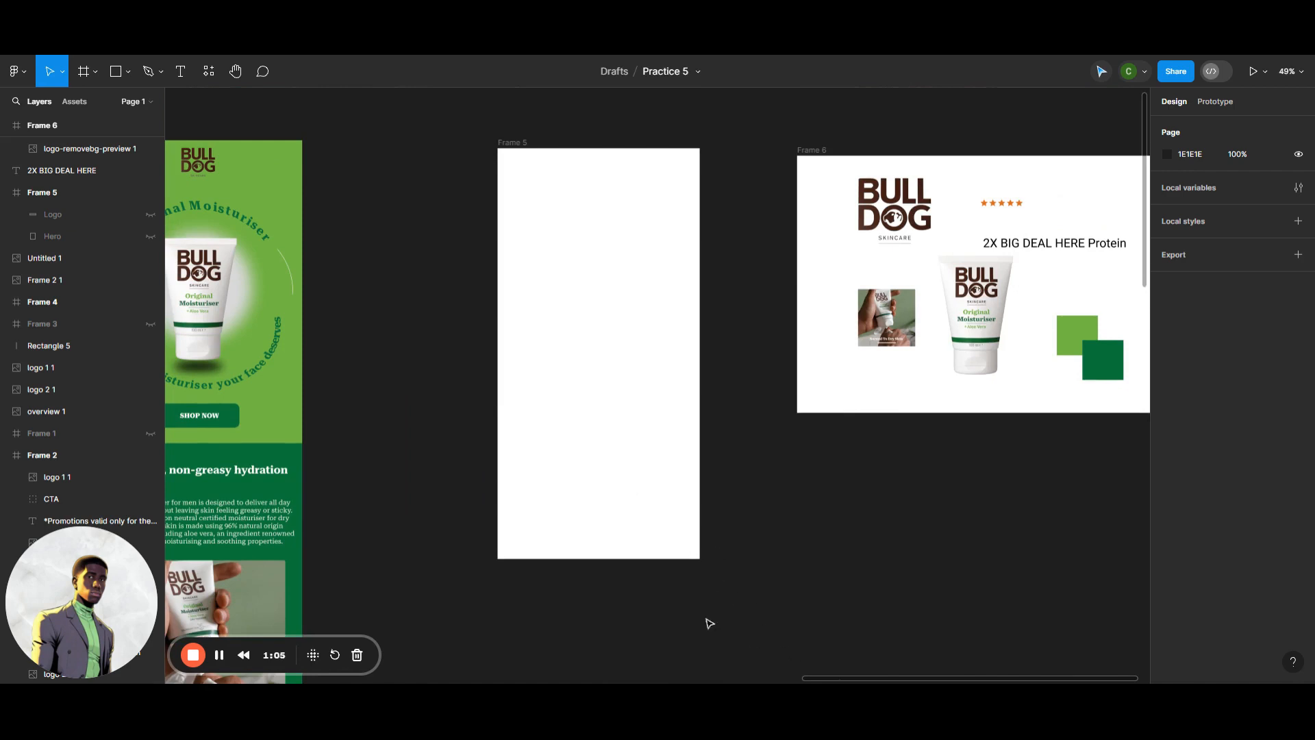
{"action": "scroll", "coordinate": [707, 619], "scroll_direction": "up", "scroll_amount": 1}
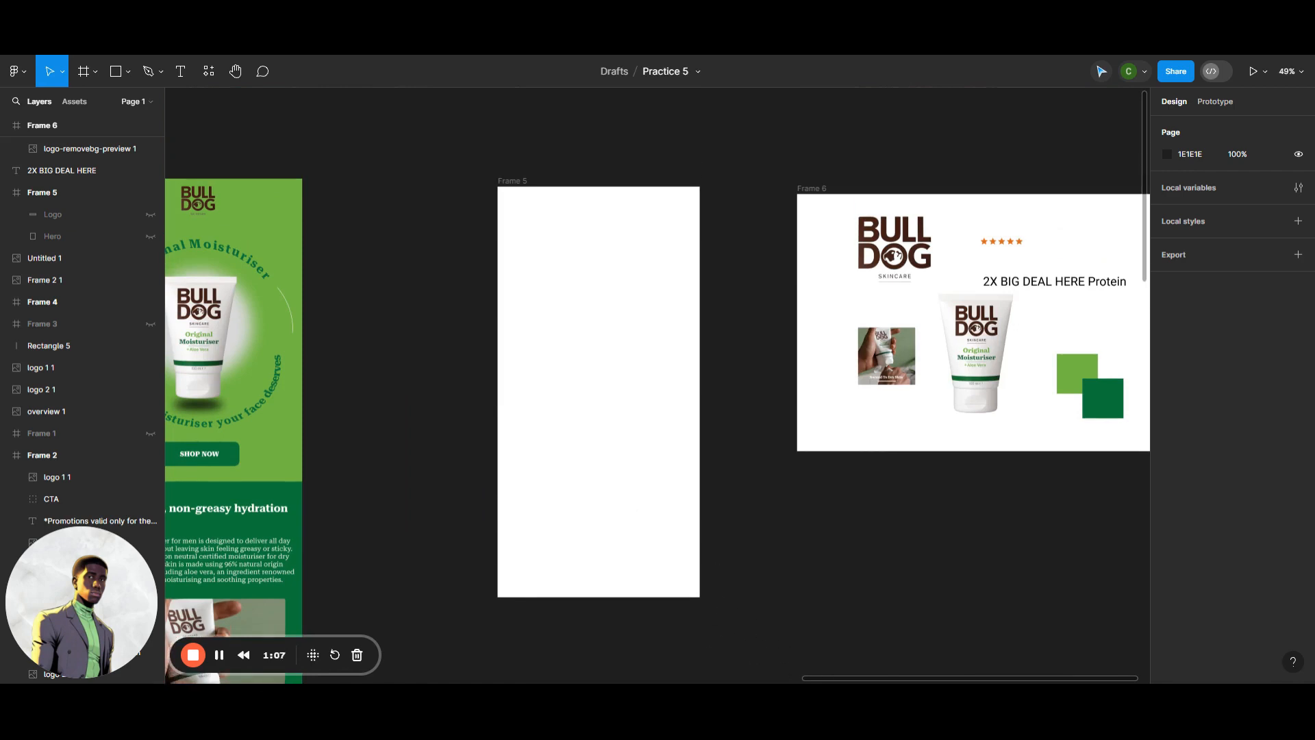
{"action": "scroll", "coordinate": [884, 678], "scroll_direction": "down", "scroll_amount": 1}
{"action": "scroll", "coordinate": [868, 658], "scroll_direction": "left", "scroll_amount": 3}
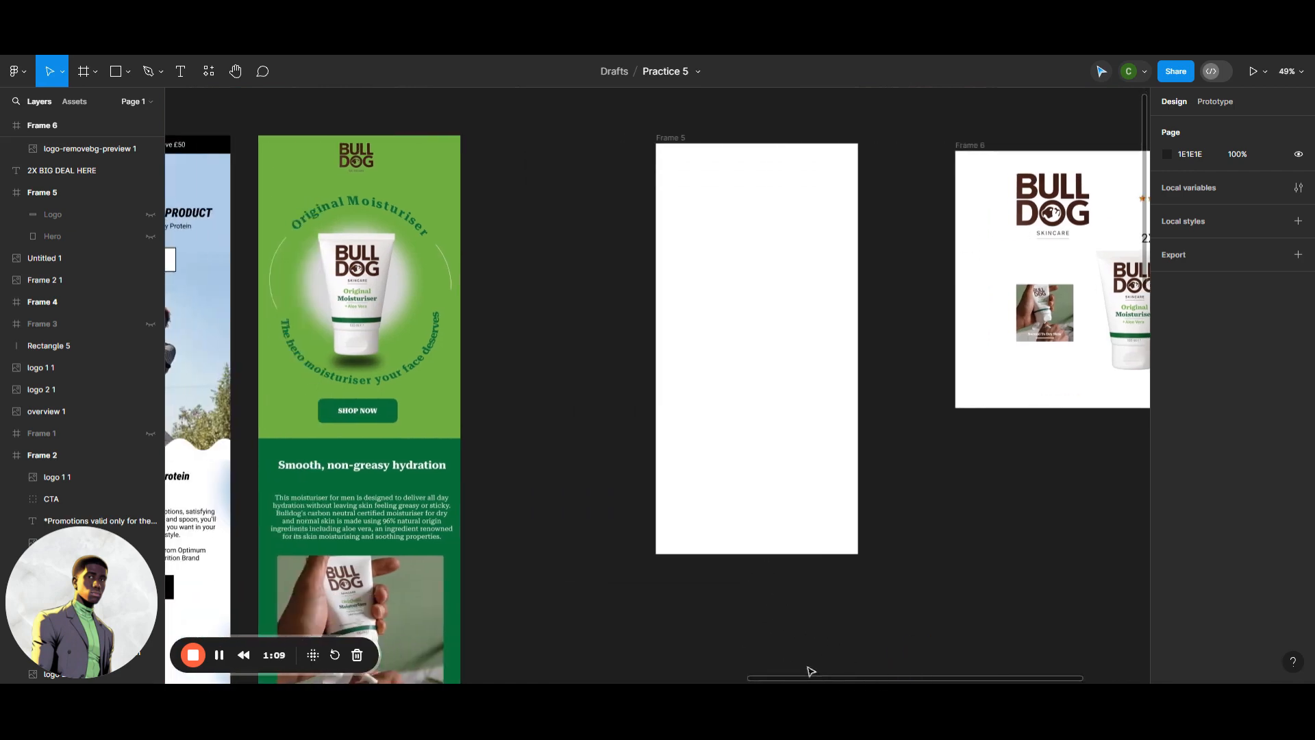
{"action": "scroll", "coordinate": [930, 553], "scroll_direction": "up", "scroll_amount": 1}
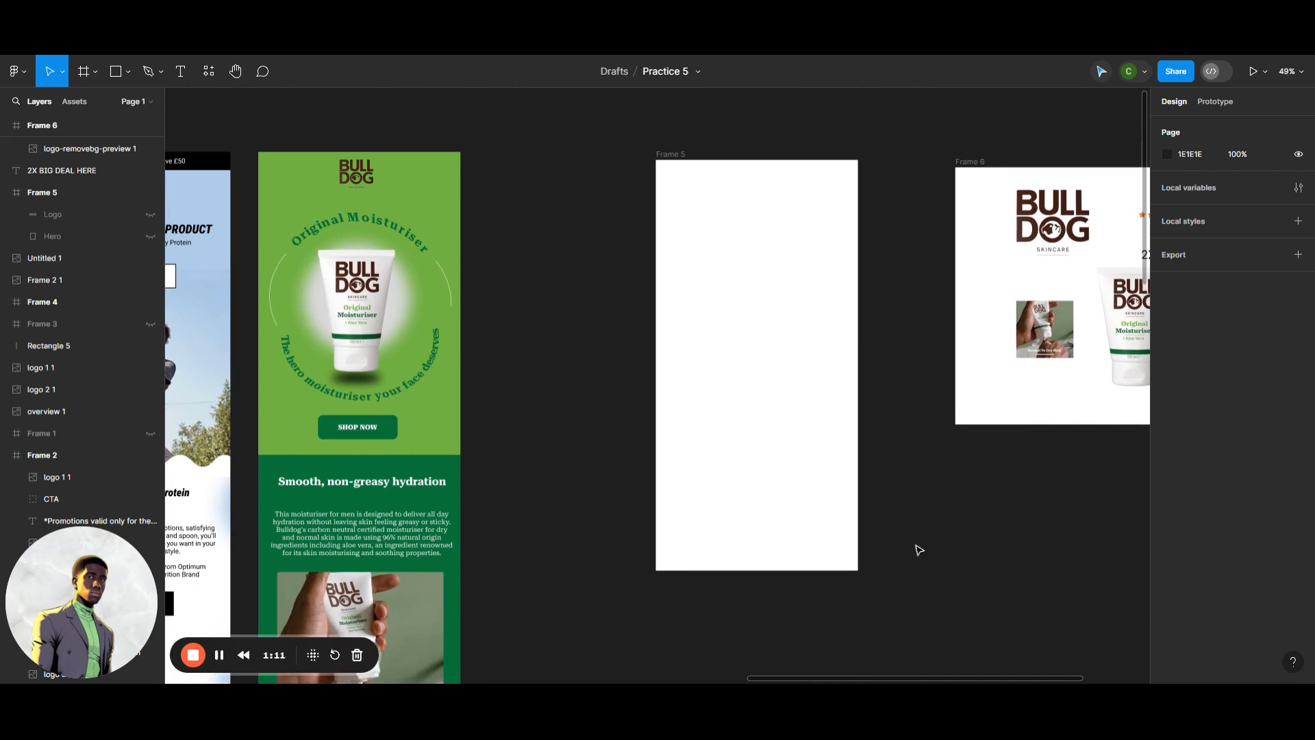
{"action": "scroll", "coordinate": [890, 514], "scroll_direction": "up", "scroll_amount": 1}
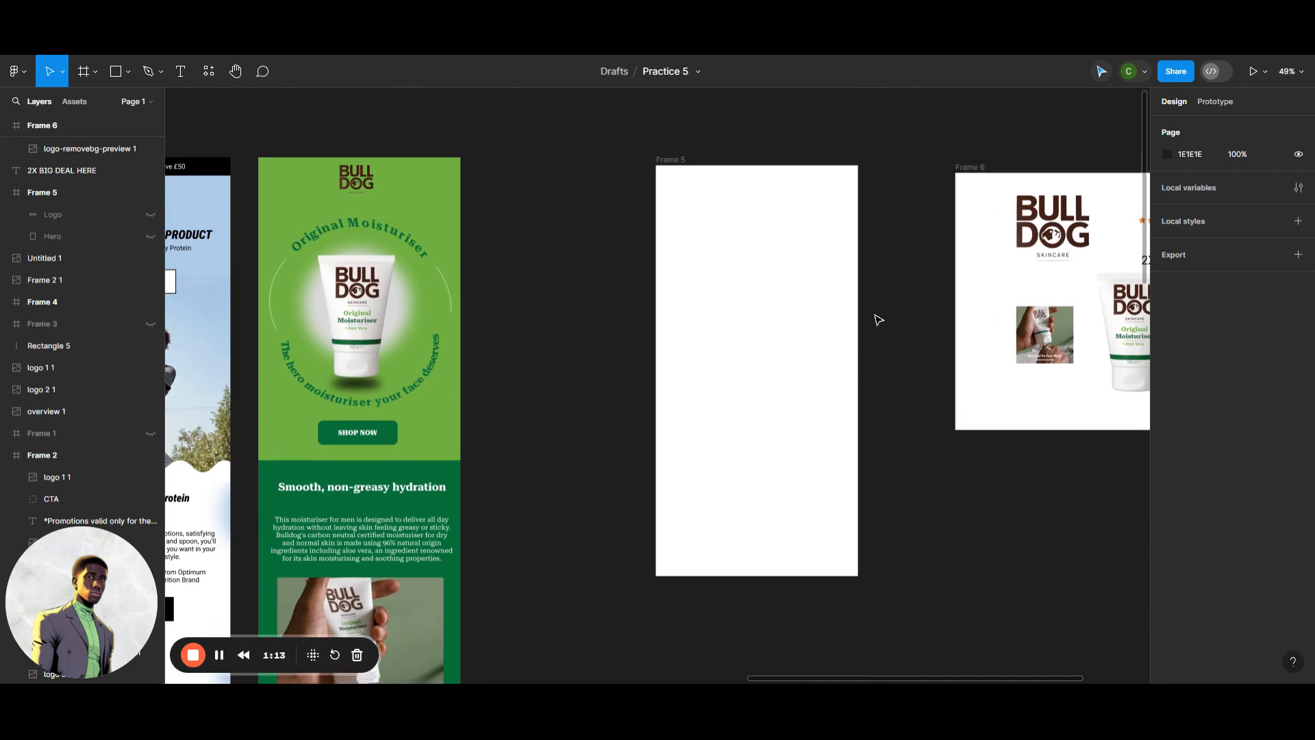
{"action": "scroll", "coordinate": [882, 296], "scroll_direction": "up", "scroll_amount": 5}
{"action": "scroll", "coordinate": [884, 298], "scroll_direction": "up", "scroll_amount": 5}
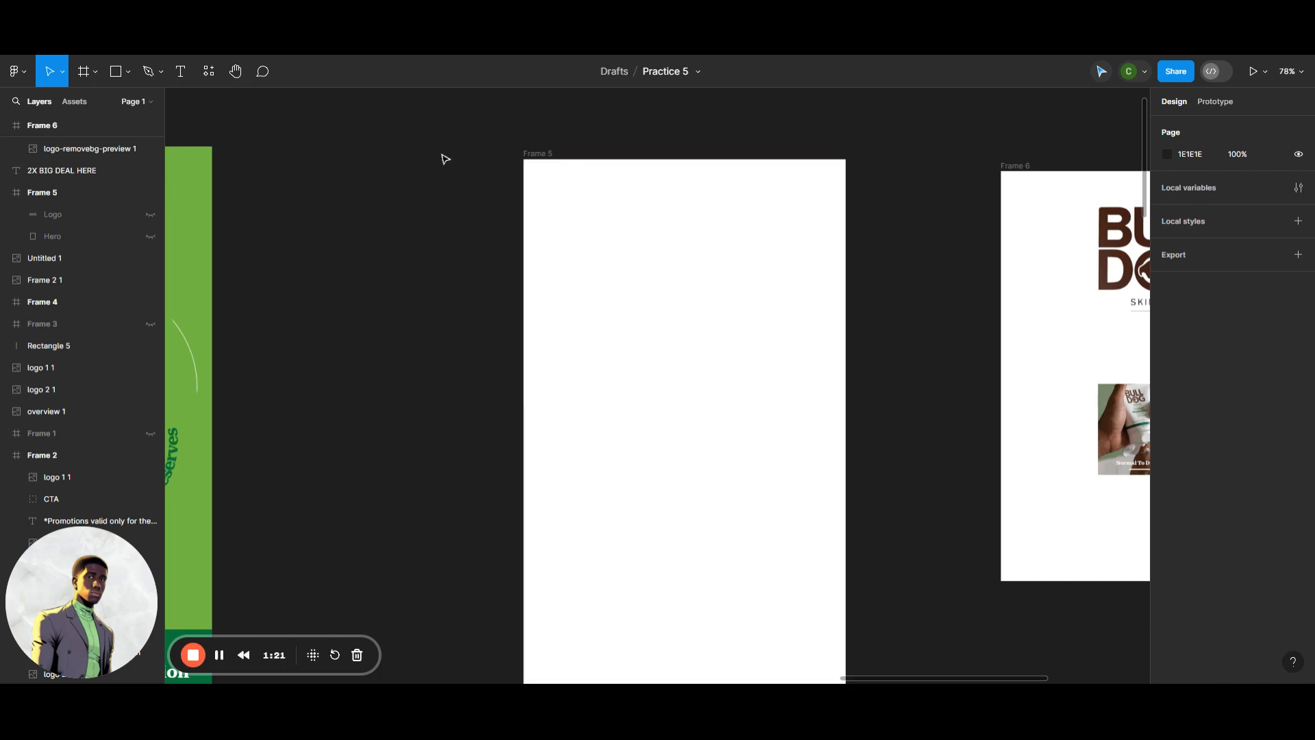
{"action": "left_click", "coordinate": [93, 78]}
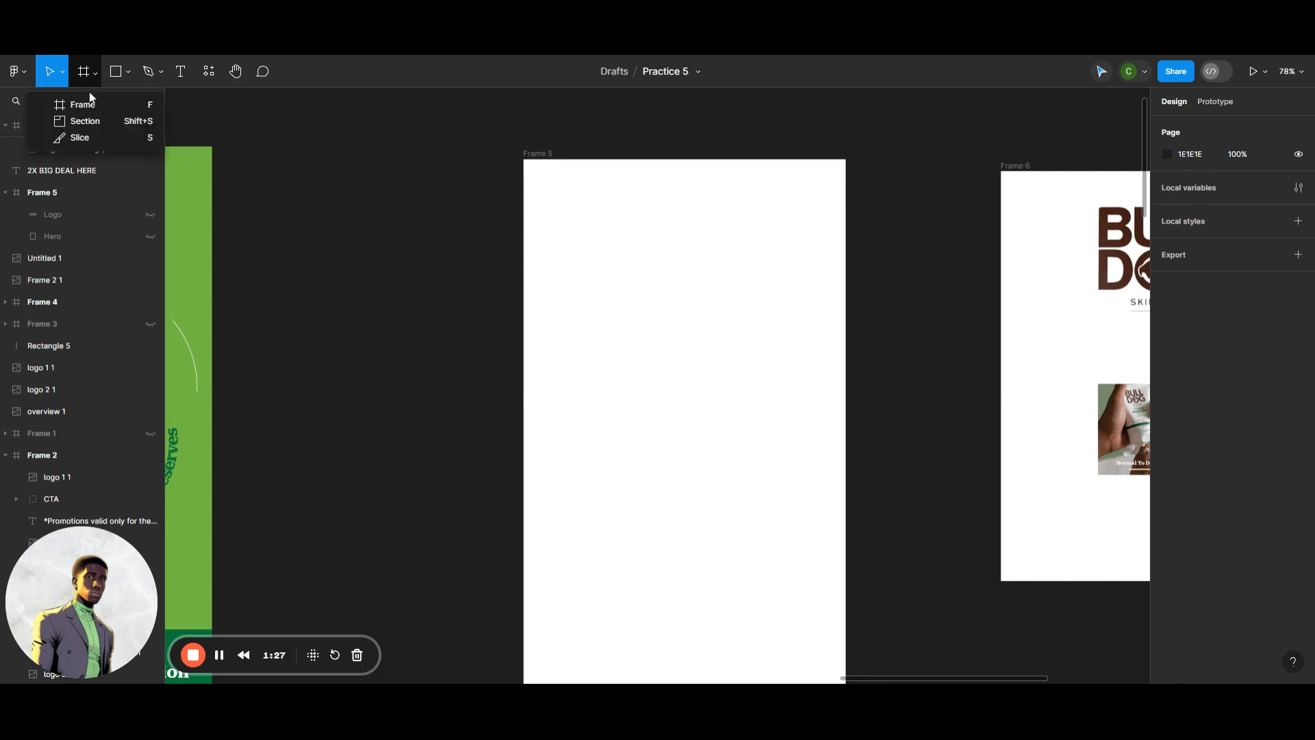
{"action": "left_click", "coordinate": [324, 114]}
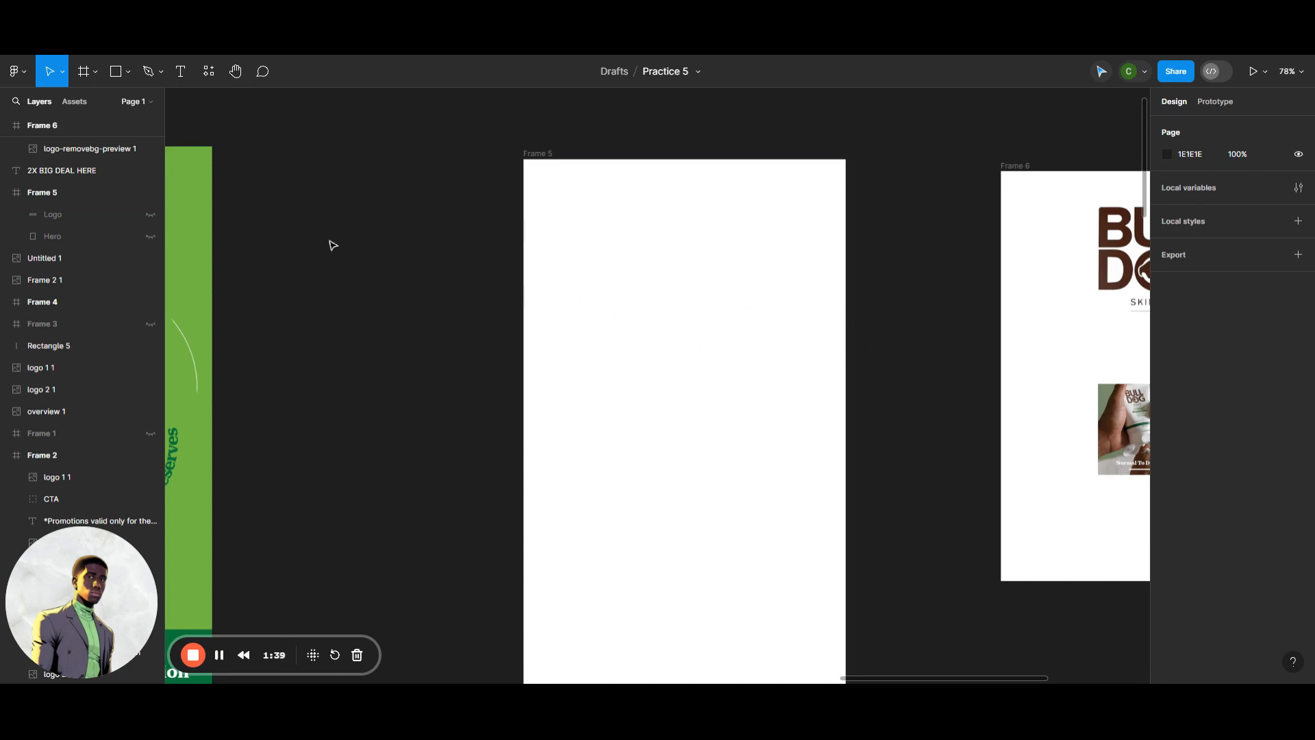
Unhide the Logo block in Frame 5 and fill it with black (000000).
{"action": "left_click", "coordinate": [151, 214]}
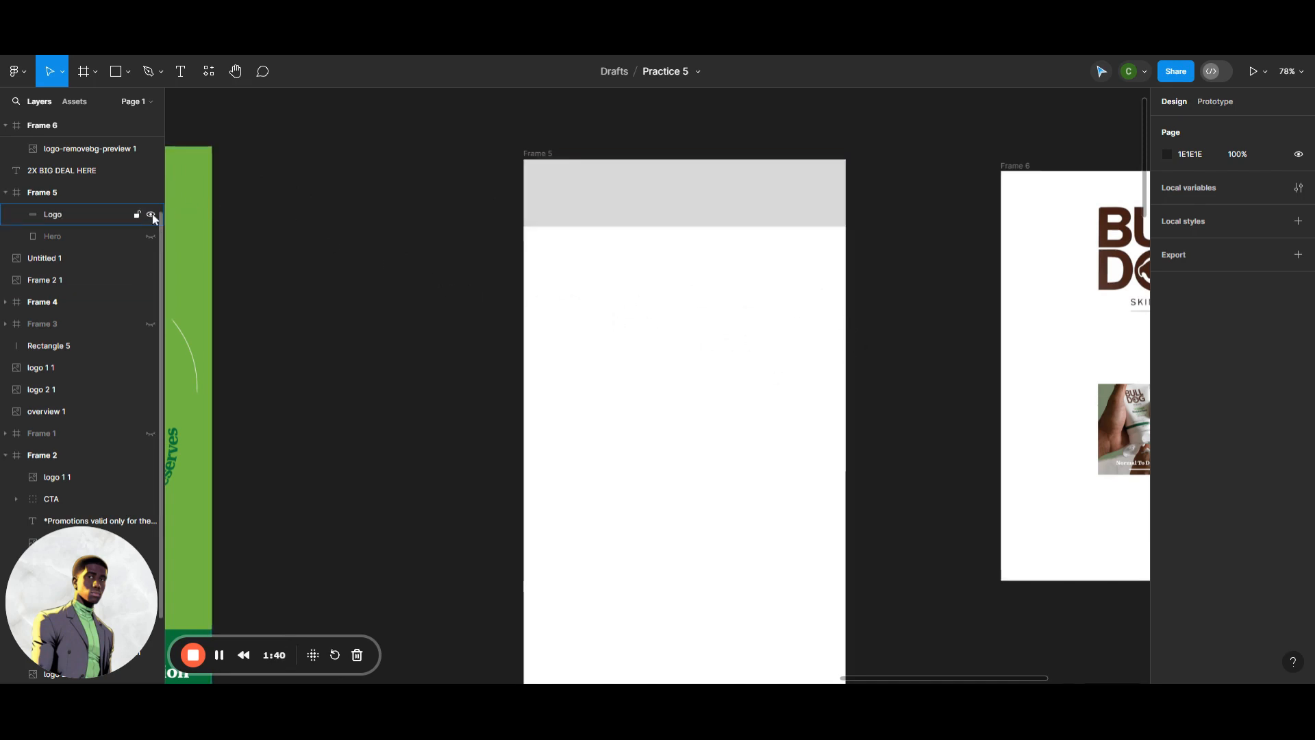
{"action": "left_click", "coordinate": [634, 217]}
{"action": "left_click", "coordinate": [1167, 403]}
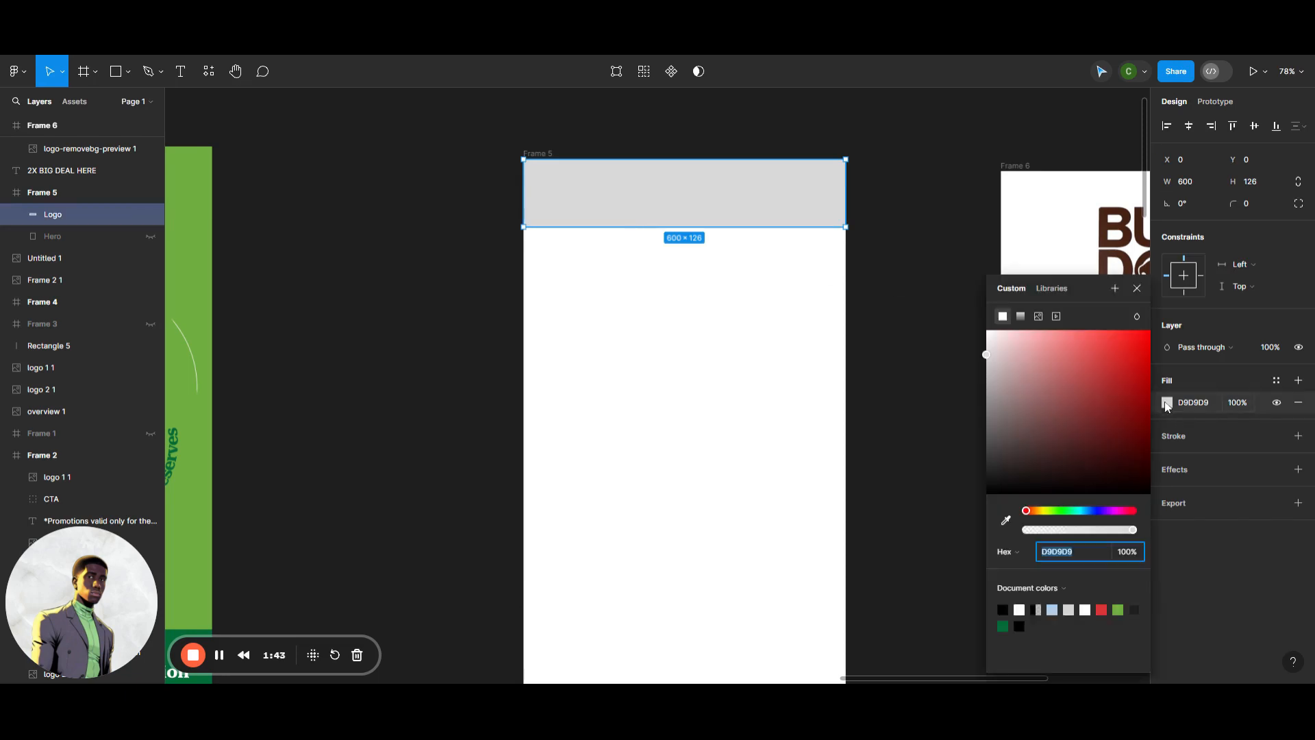
{"action": "left_click", "coordinate": [1003, 609]}
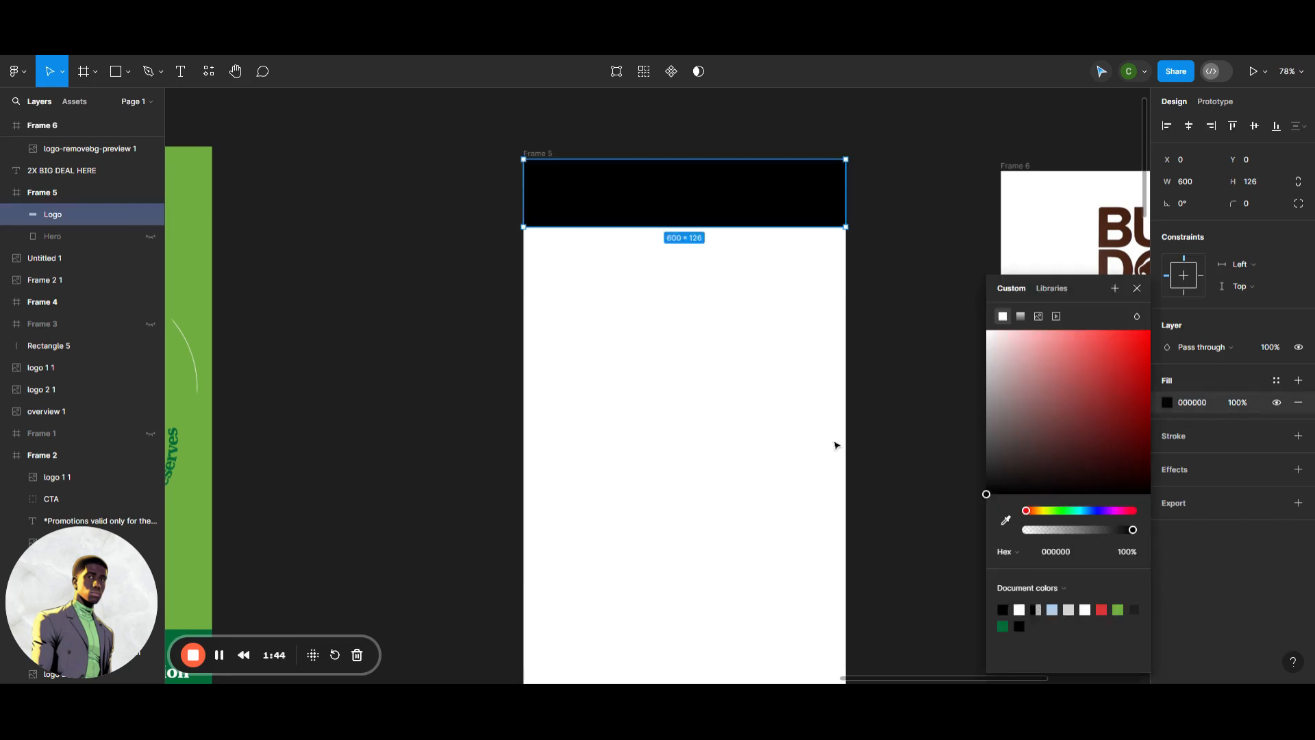
{"action": "left_click", "coordinate": [889, 271]}
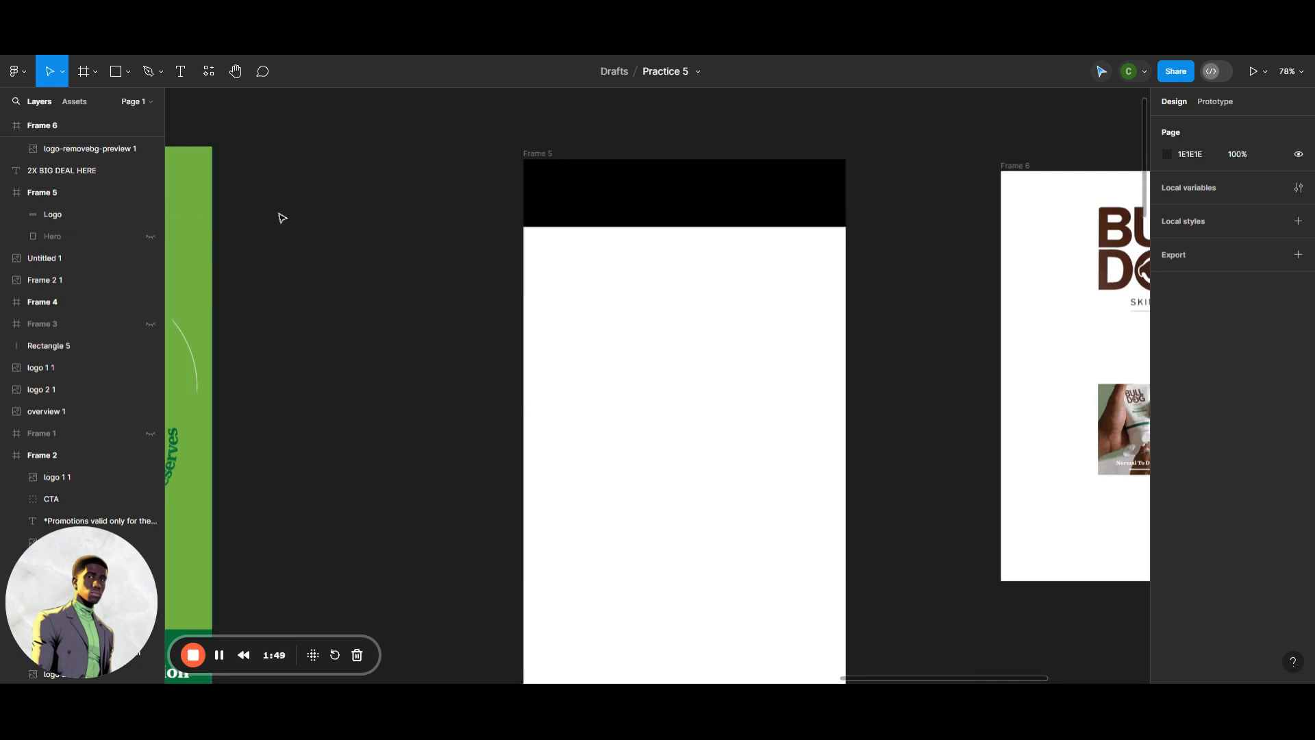
Unhide the Hero block below the Logo block in Frame 5 and shorten it to a height of 774.
{"action": "scroll", "coordinate": [238, 188], "scroll_direction": "down", "scroll_amount": 2}
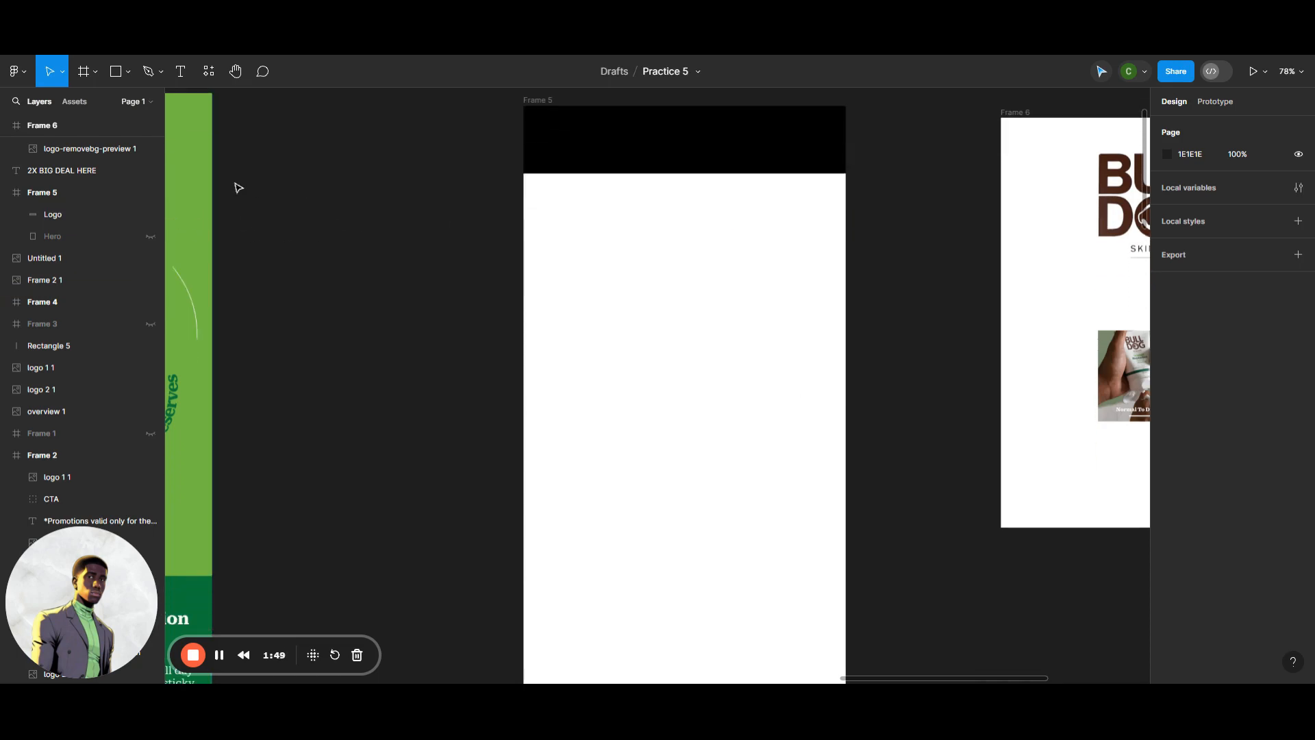
{"action": "left_click", "coordinate": [151, 237]}
{"action": "left_click", "coordinate": [740, 493]}
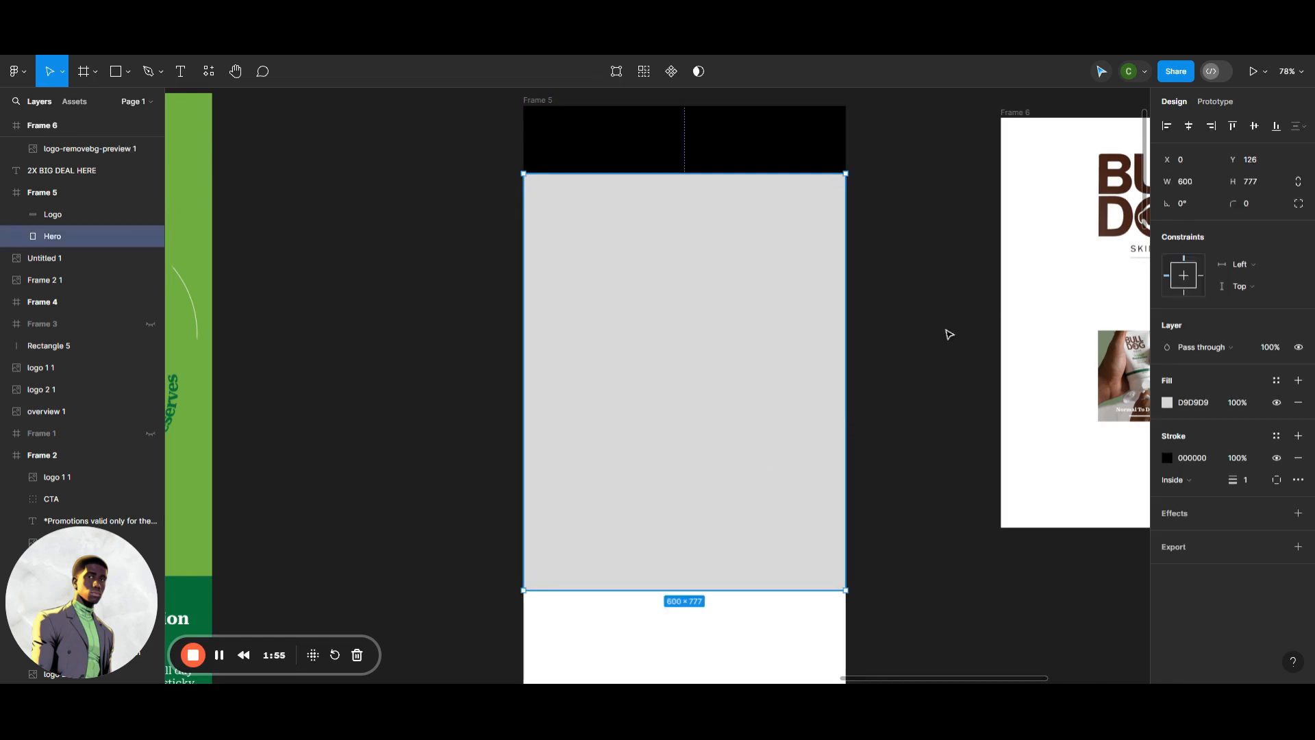
{"action": "left_click_drag", "start_coordinate": [683, 590], "coordinate": [725, 589]}
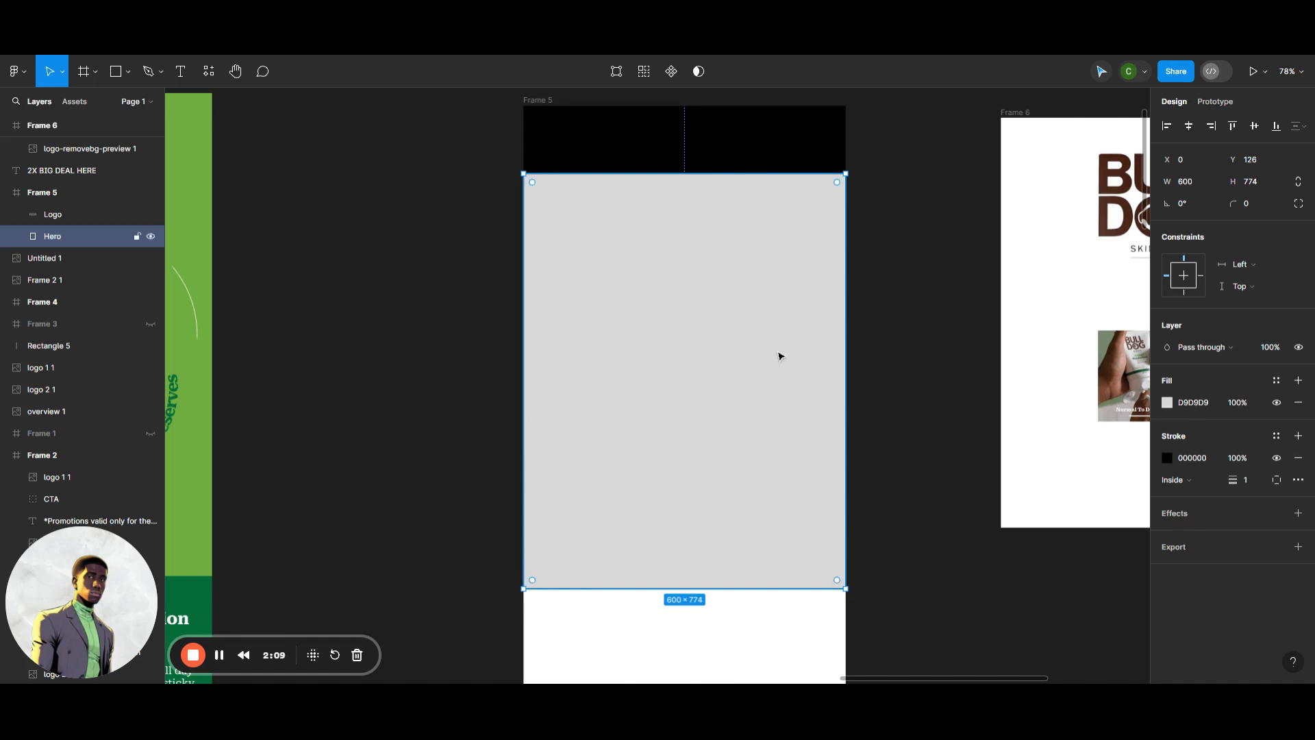
{"action": "left_click", "coordinate": [860, 328]}
{"action": "left_click", "coordinate": [795, 163]}
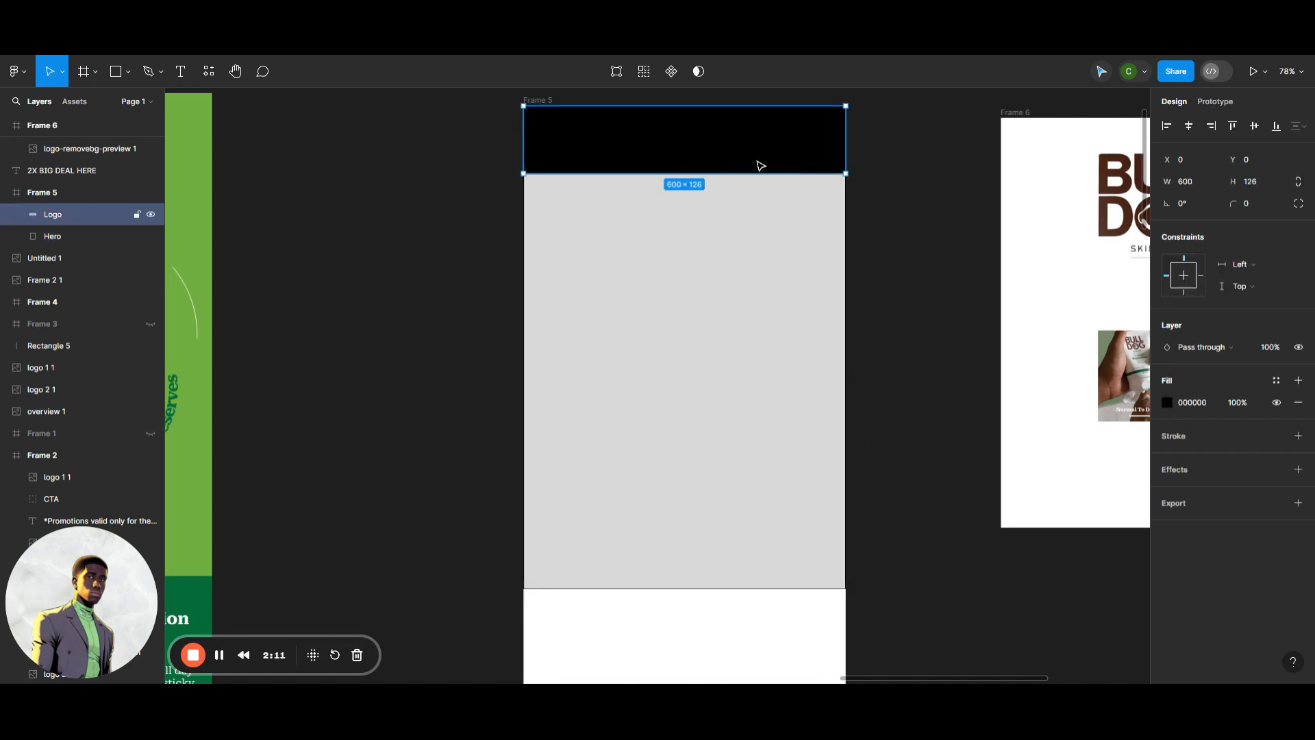
{"action": "left_click", "coordinate": [896, 246]}
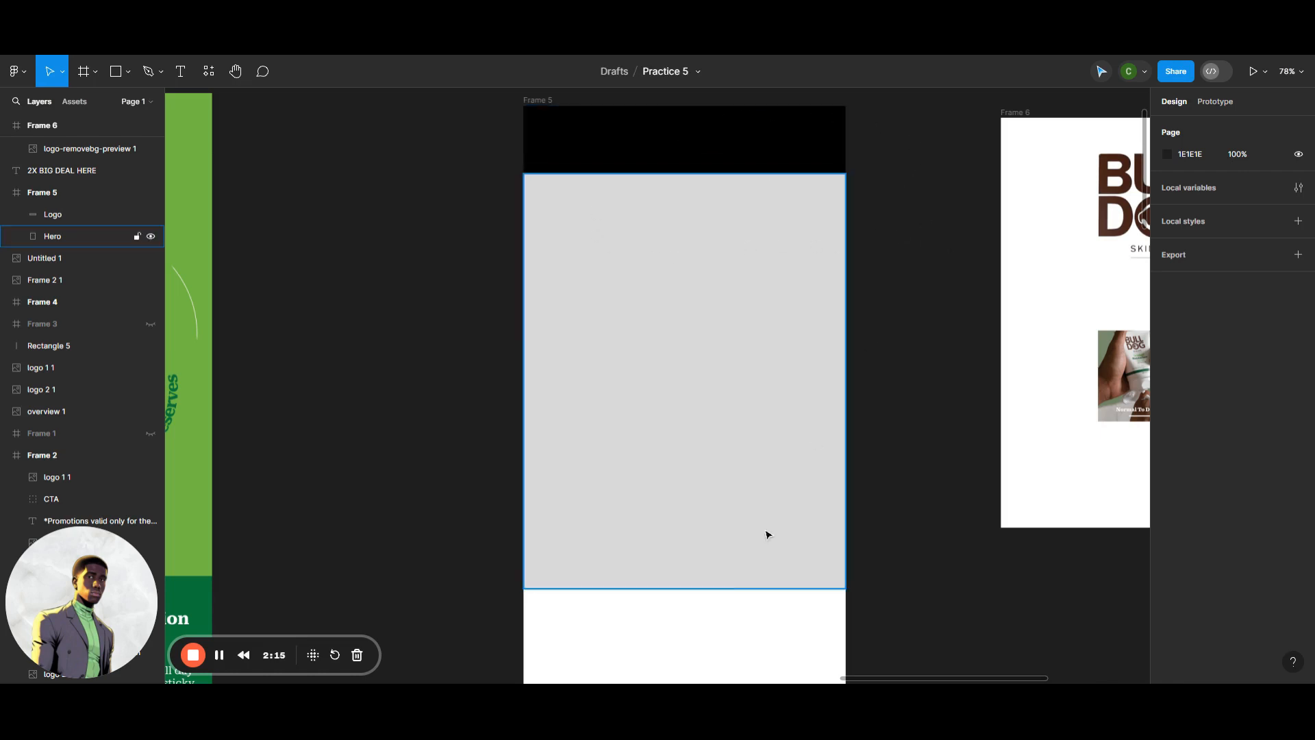
Inspect the product image, hand photo, star rating and Bulldog logo in Frame 6.
{"action": "left_click_drag", "start_coordinate": [915, 680], "coordinate": [1014, 678]}
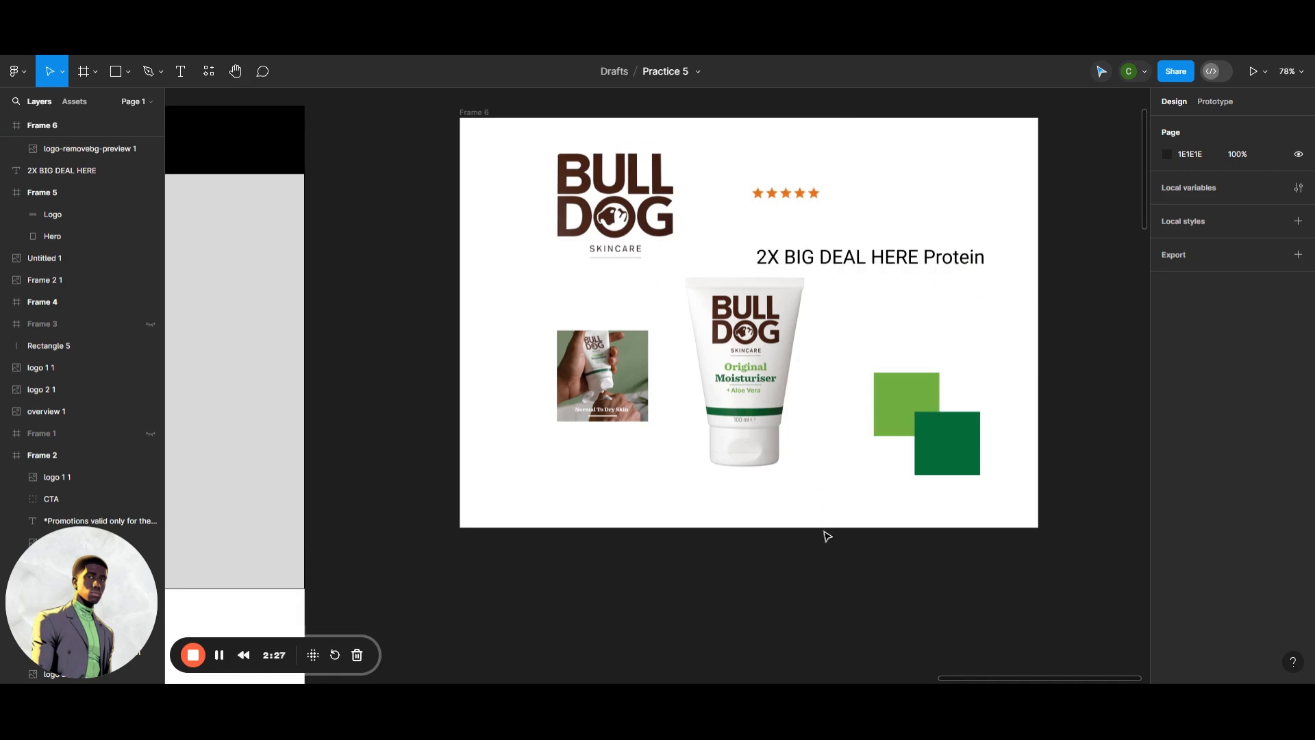
{"action": "left_click", "coordinate": [750, 334]}
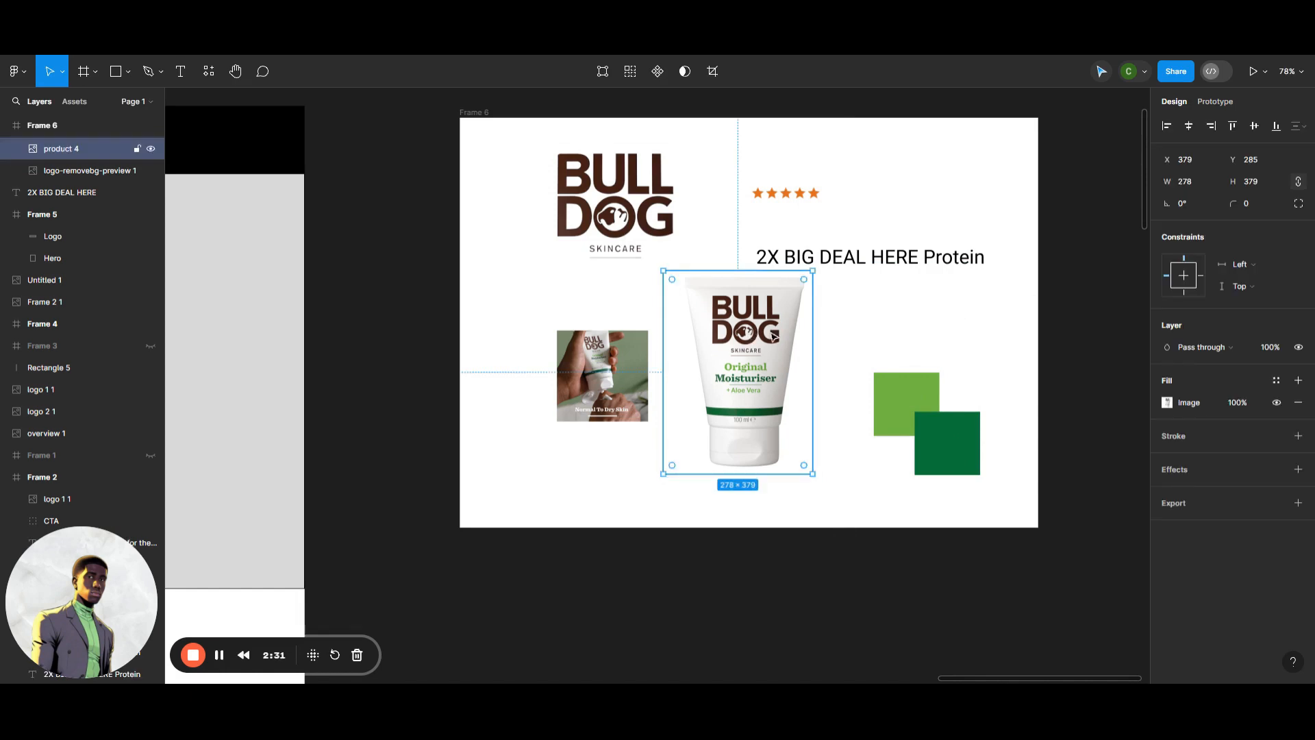
{"action": "left_click", "coordinate": [626, 384]}
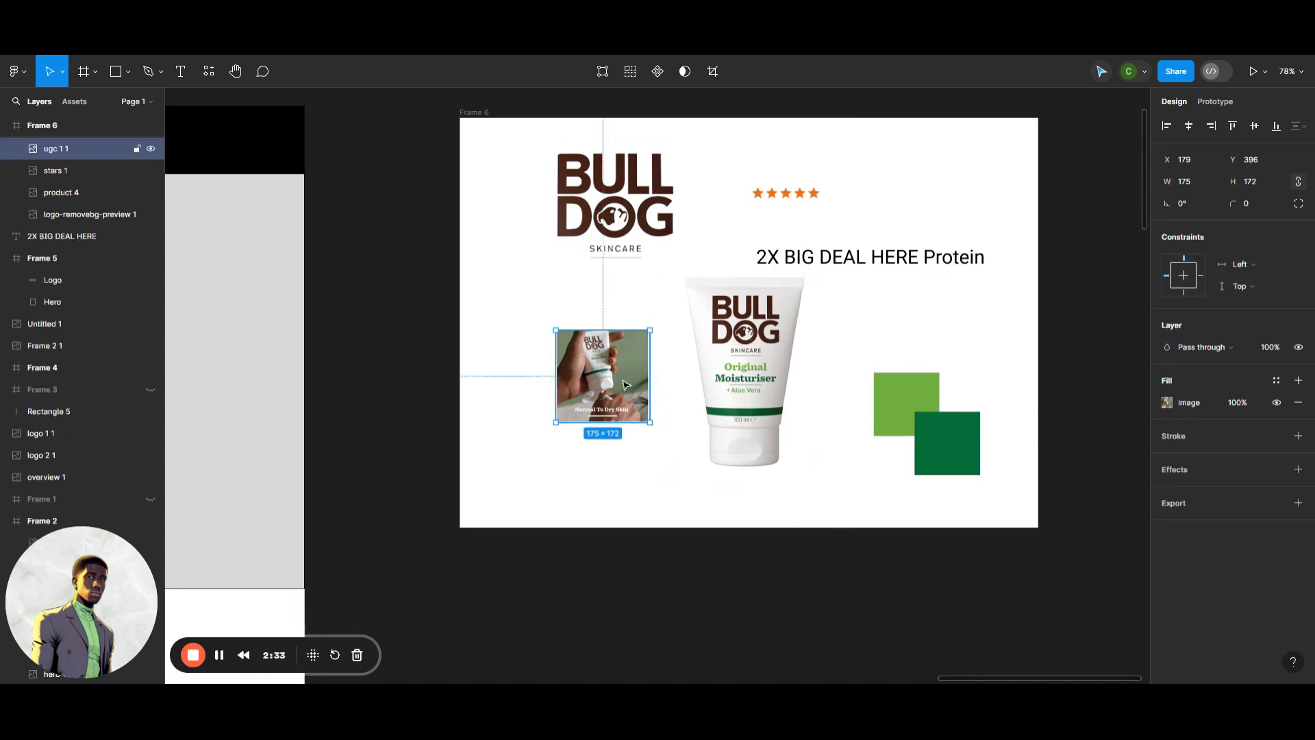
{"action": "left_click", "coordinate": [763, 200]}
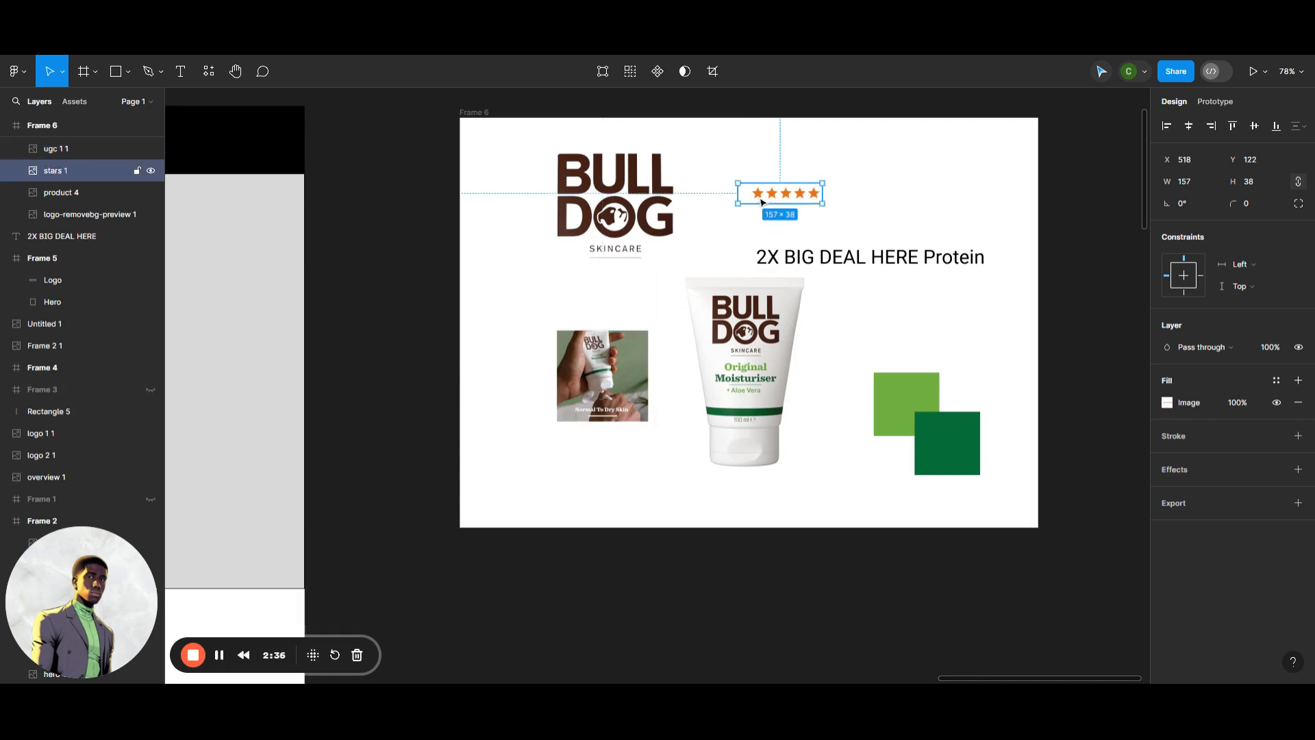
{"action": "left_click", "coordinate": [617, 199]}
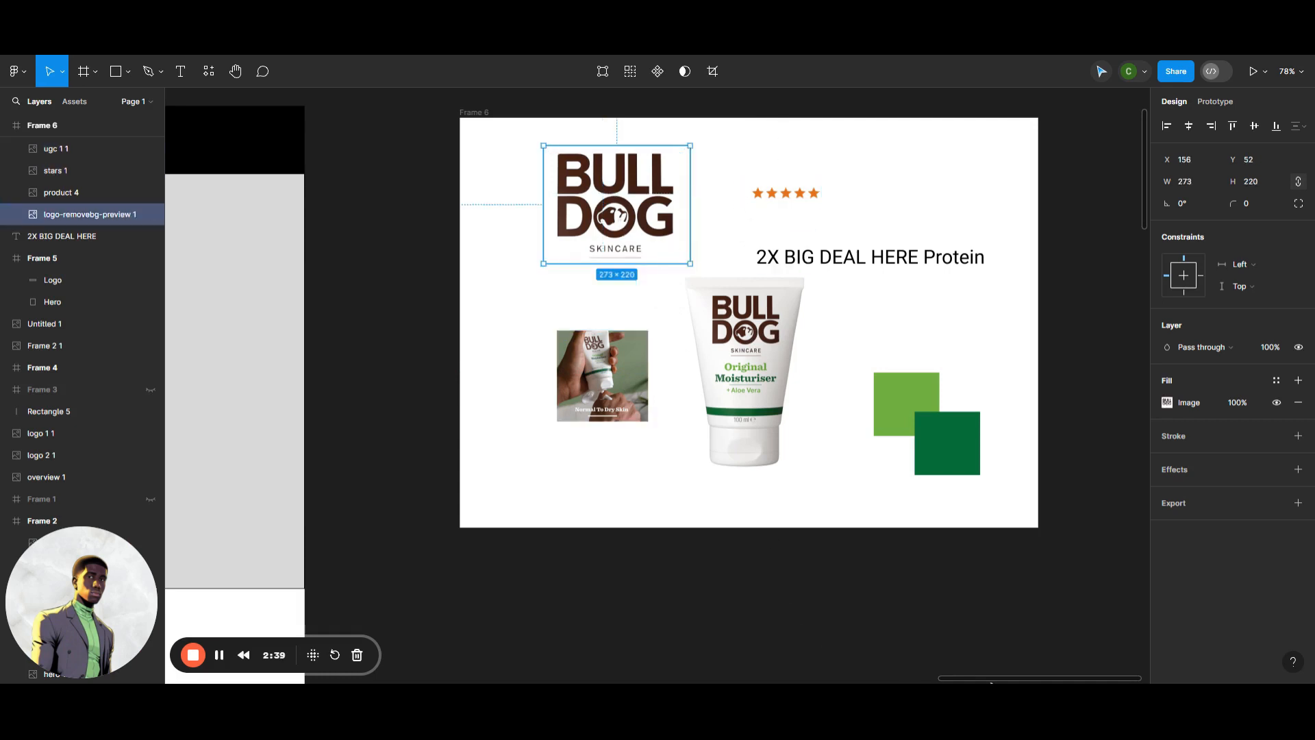
Move the Bulldog logo from Frame 6 into Frame 5, roughly centred and overlapping the black Logo block.
{"action": "left_click_drag", "start_coordinate": [992, 681], "coordinate": [911, 669]}
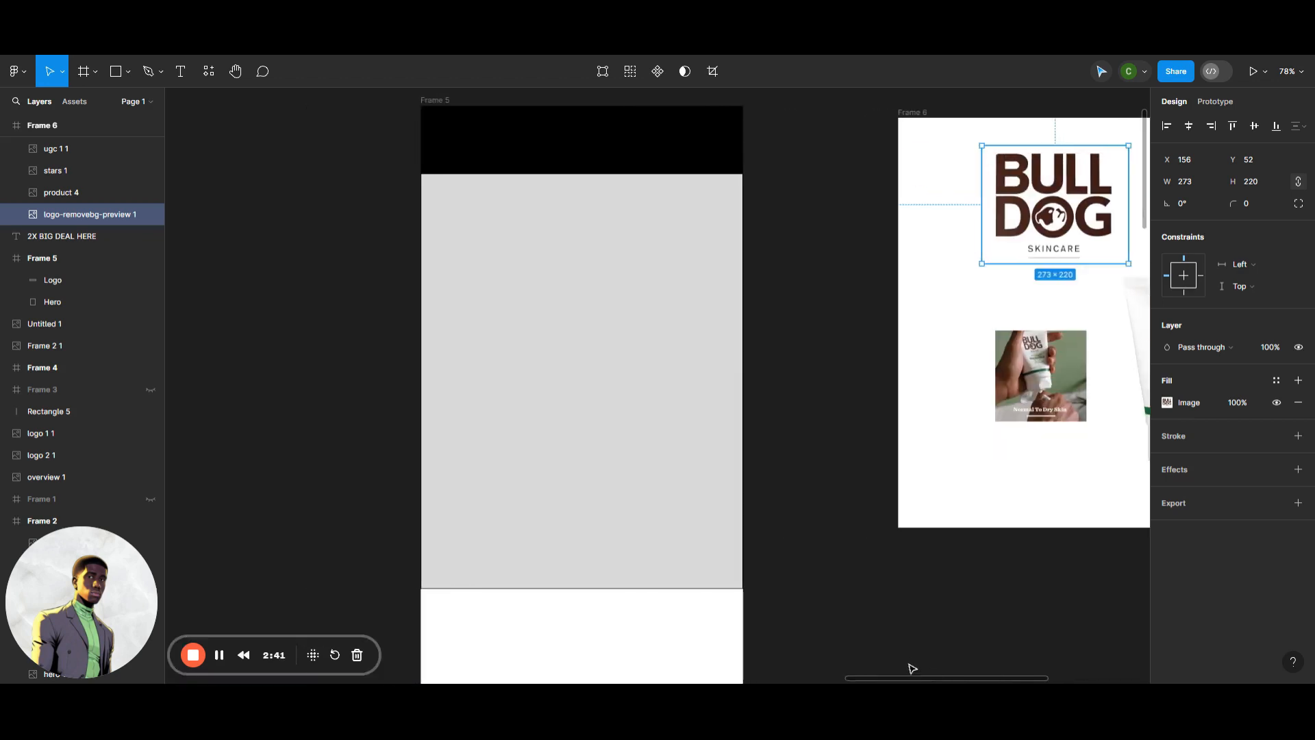
{"action": "left_click", "coordinate": [820, 422]}
{"action": "scroll", "coordinate": [819, 422], "scroll_direction": "up", "scroll_amount": 1}
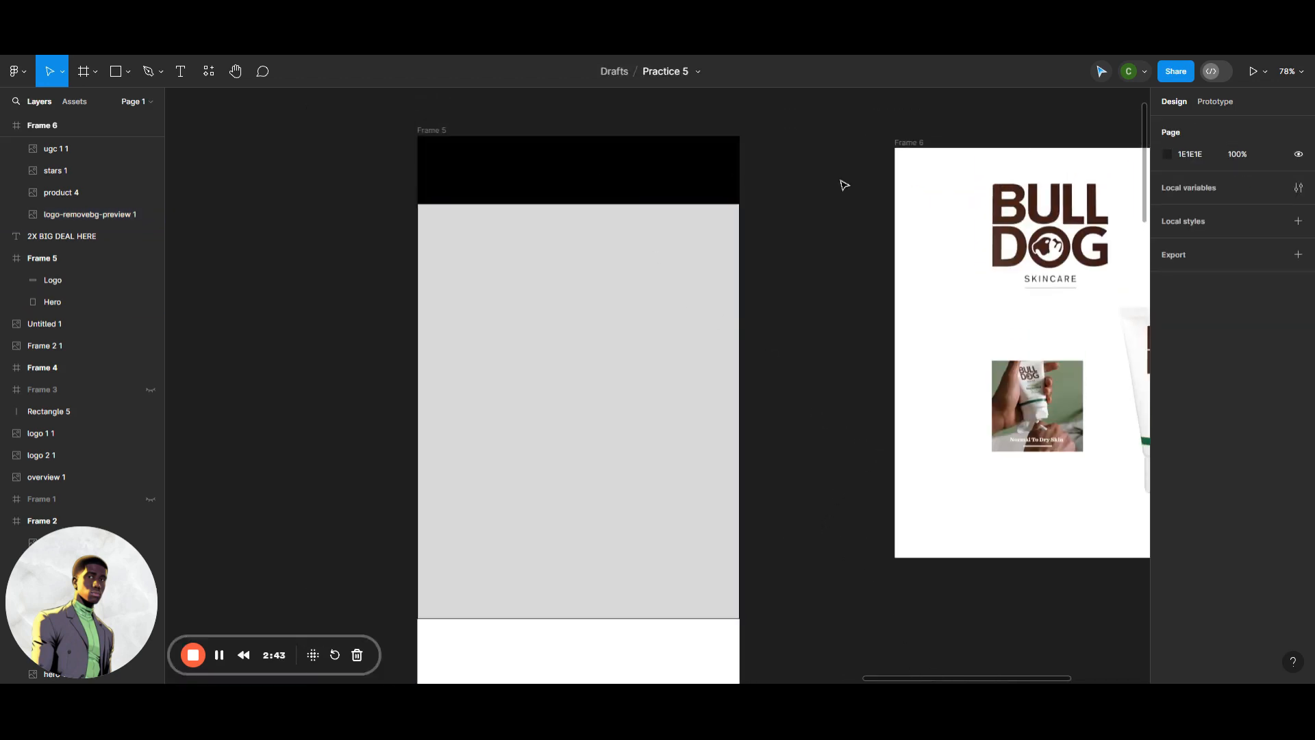
{"action": "left_click", "coordinate": [1081, 230]}
{"action": "left_click_drag", "start_coordinate": [1081, 230], "coordinate": [618, 209]}
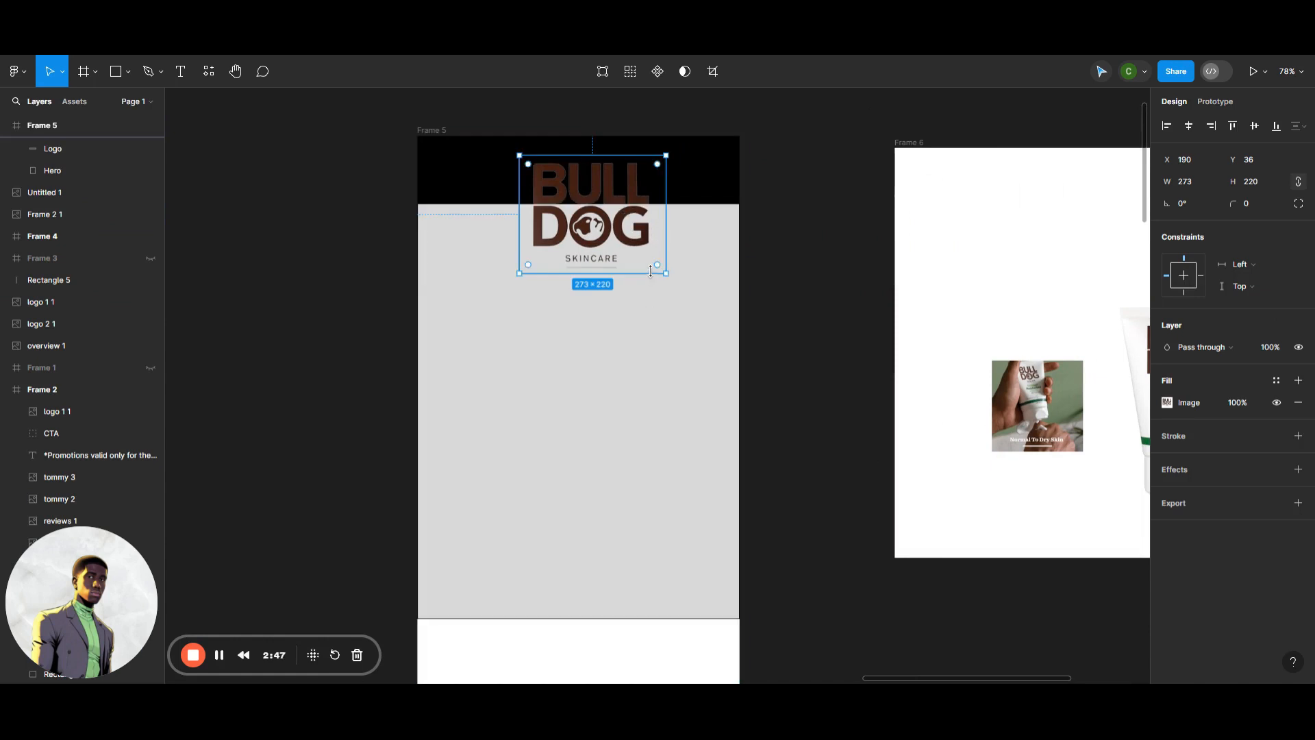
Shrink the Bulldog logo to fit centred inside the Logo block of Frame 5 and fill the block with green (70AE40).
{"action": "left_click_drag", "start_coordinate": [666, 273], "coordinate": [593, 179]}
{"action": "left_click", "coordinate": [675, 171]}
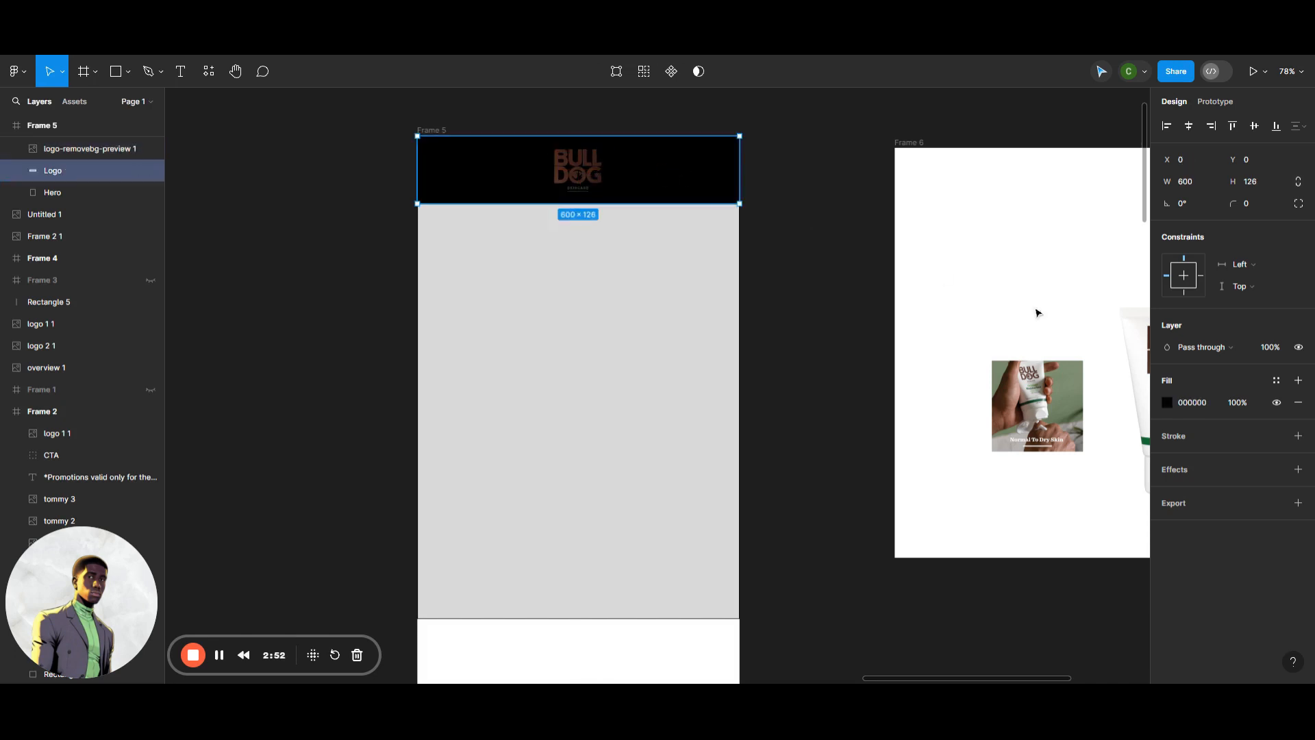
{"action": "left_click", "coordinate": [1167, 402]}
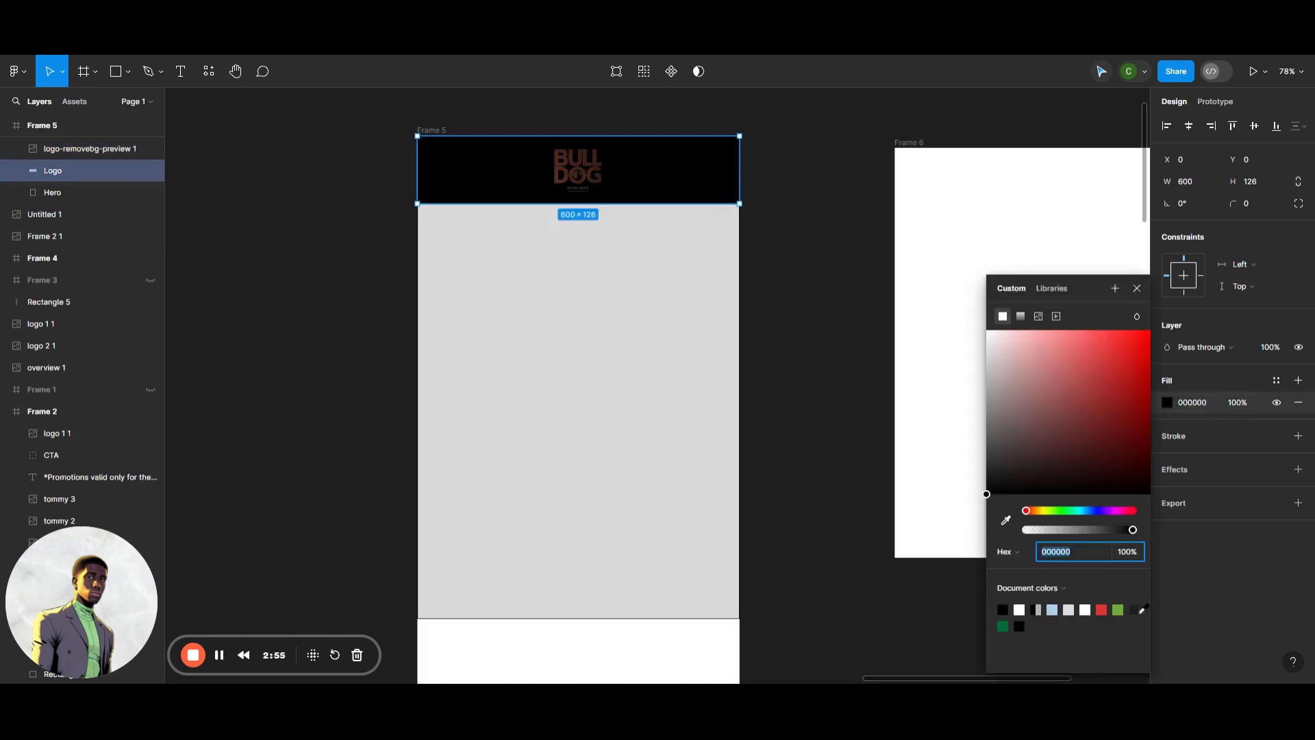
{"action": "left_click", "coordinate": [1118, 609]}
{"action": "left_click", "coordinate": [943, 634]}
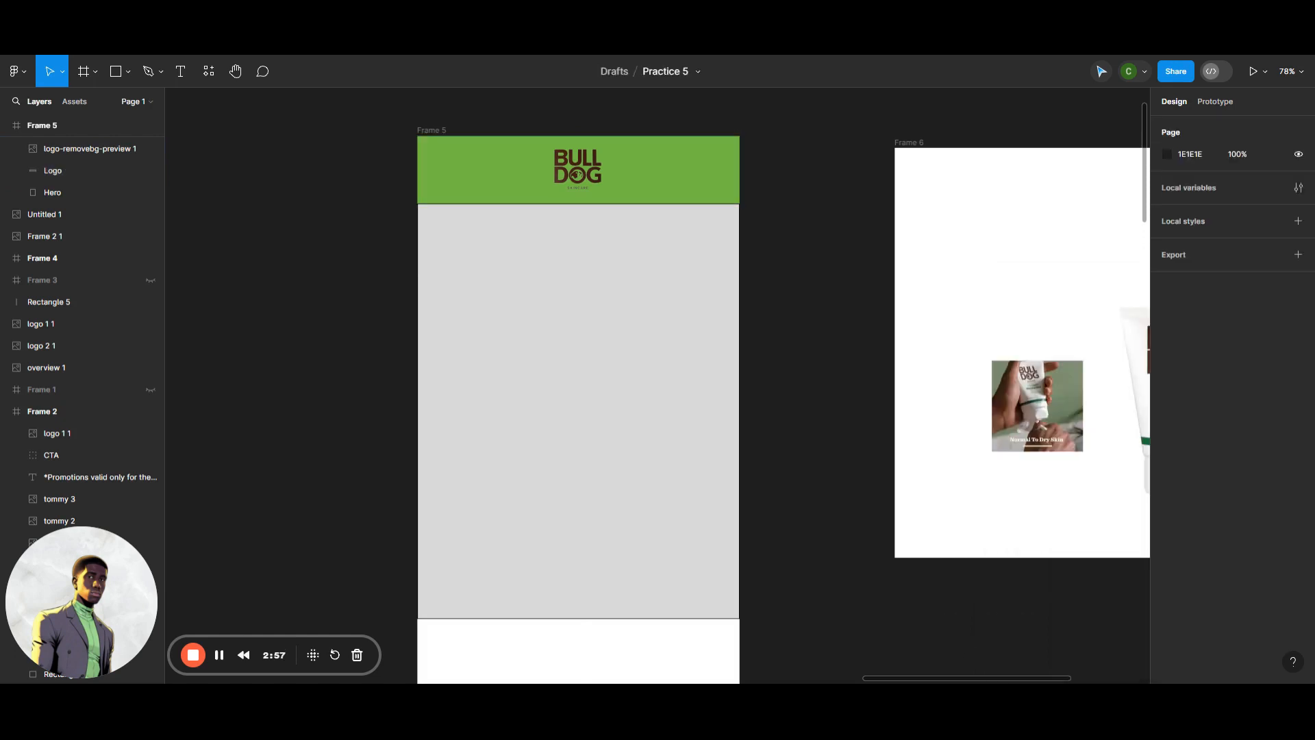
Hide the grey Hero block below the Logo block in Frame 5.
{"action": "scroll", "coordinate": [872, 458], "scroll_direction": "right", "scroll_amount": 10}
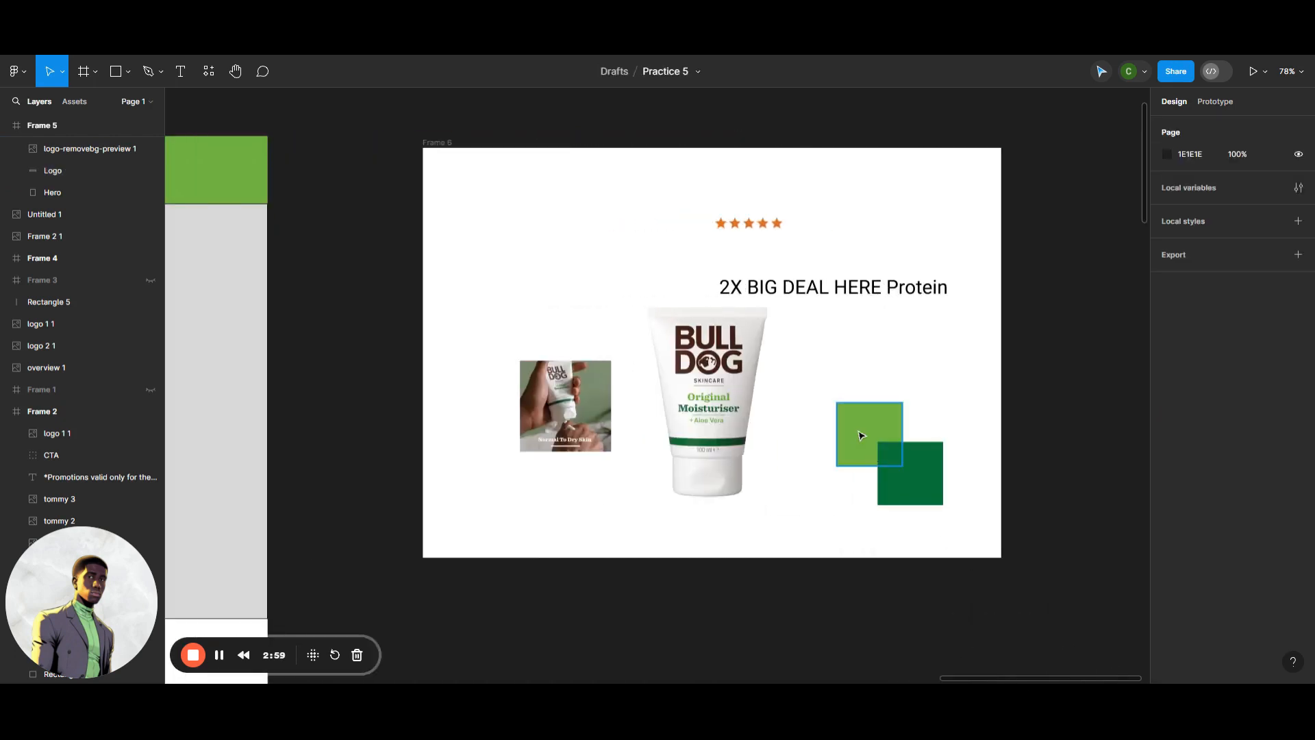
{"action": "scroll", "coordinate": [661, 293], "scroll_direction": "left", "scroll_amount": 10}
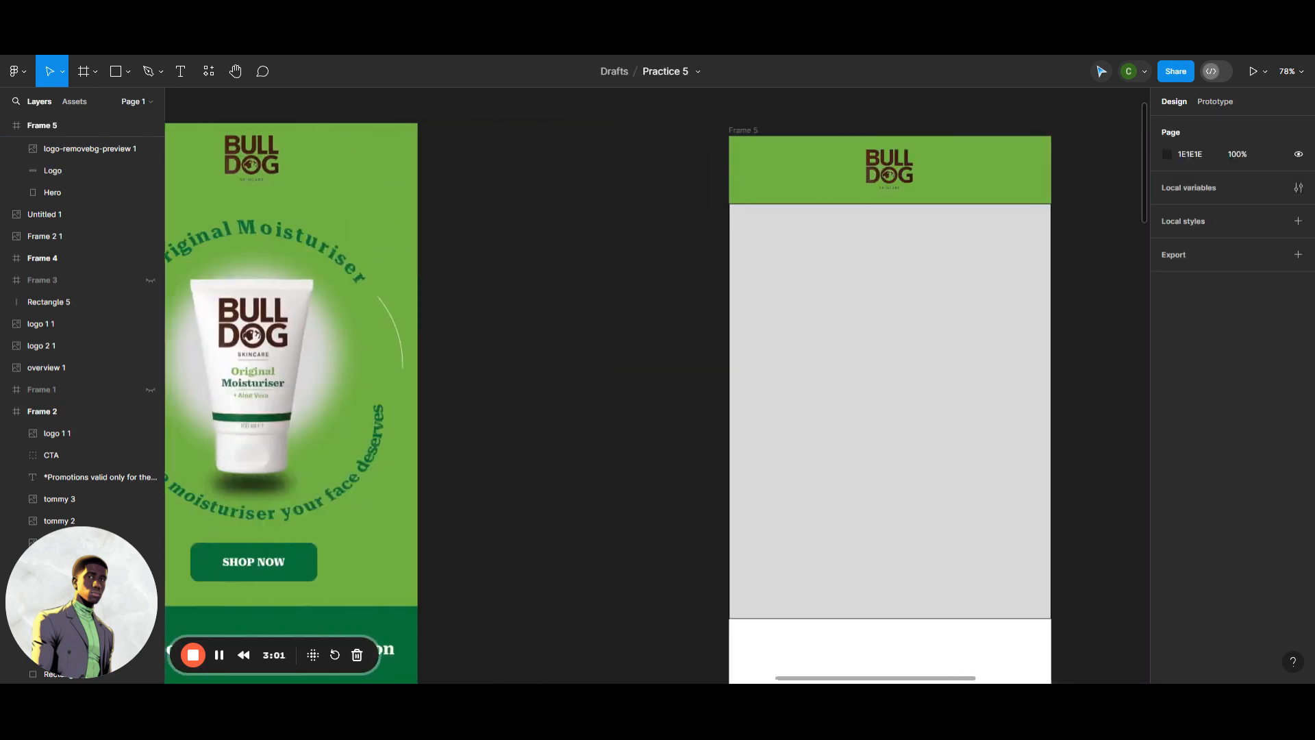
{"action": "scroll", "coordinate": [661, 294], "scroll_direction": "right", "scroll_amount": 5}
{"action": "scroll", "coordinate": [661, 294], "scroll_direction": "left", "scroll_amount": 1}
{"action": "left_click", "coordinate": [621, 281]}
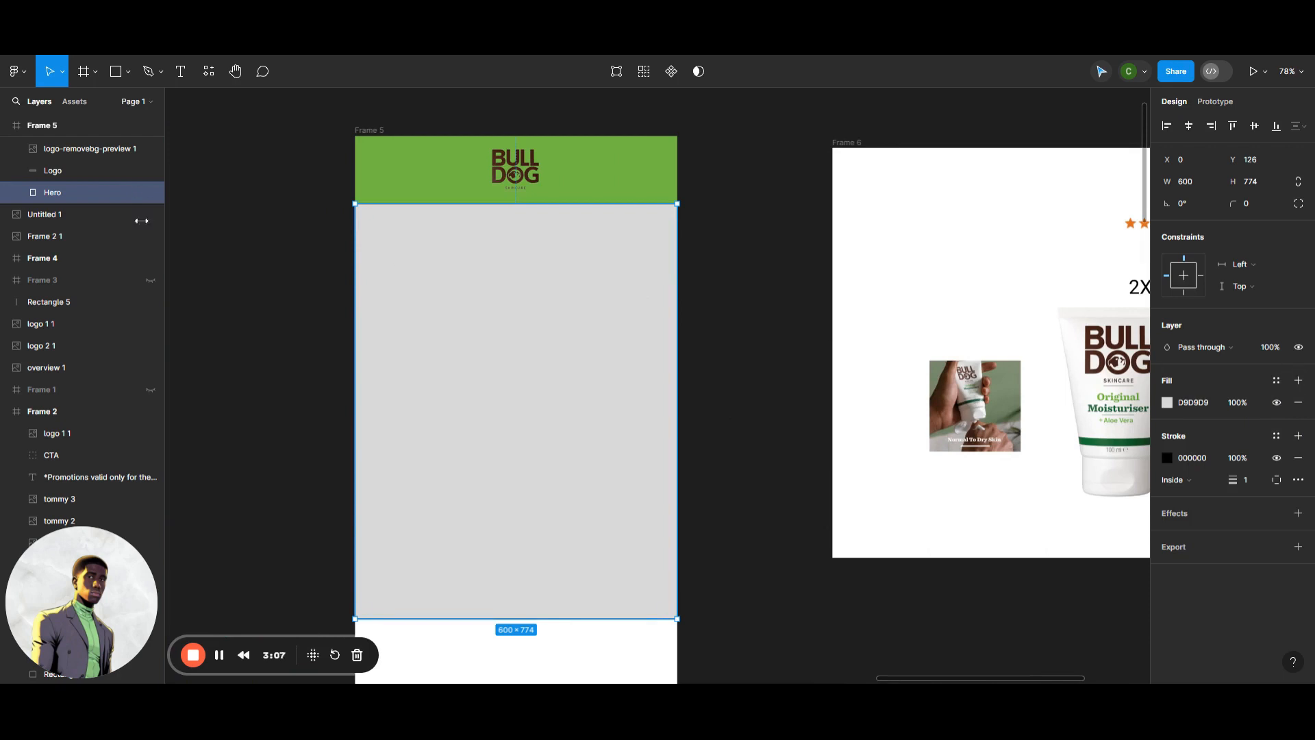
{"action": "left_click", "coordinate": [150, 193]}
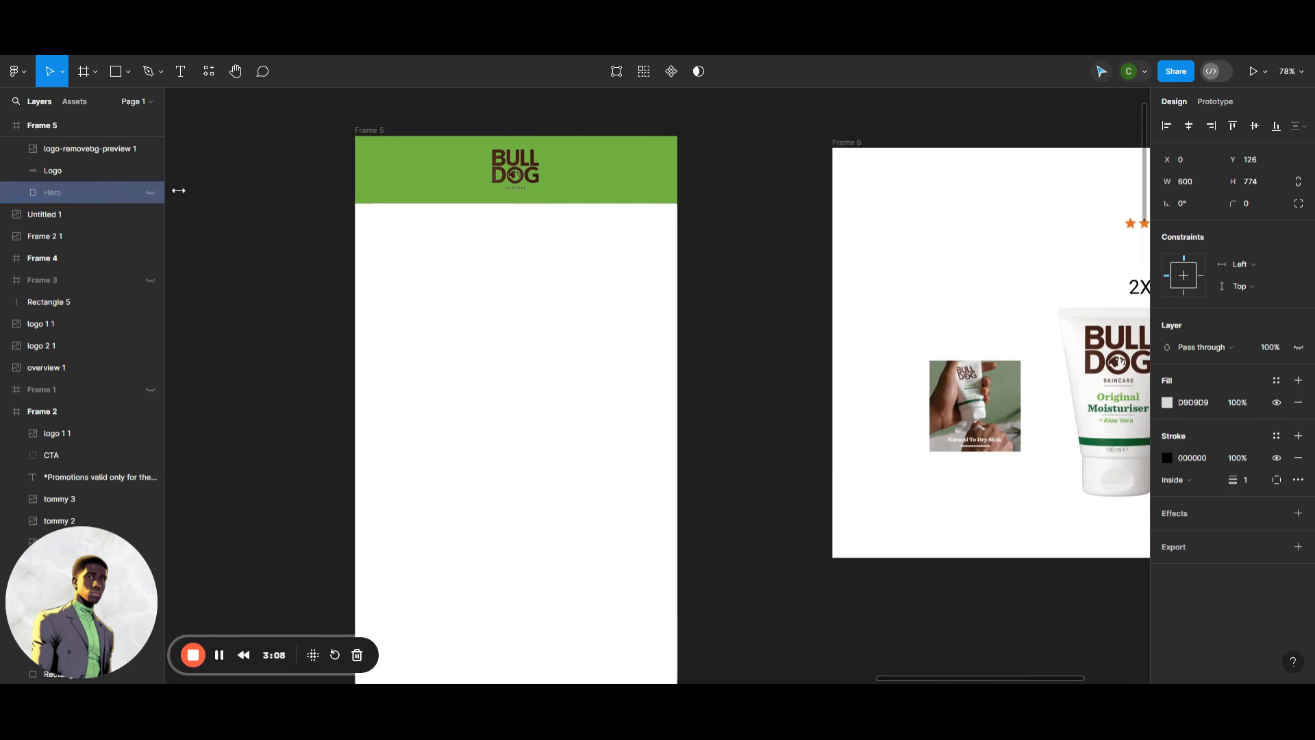
Extend the green Logo block downward to a height of 961 and lock its layer.
{"action": "left_click", "coordinate": [708, 188]}
{"action": "left_click", "coordinate": [604, 198]}
{"action": "left_click_drag", "start_coordinate": [621, 204], "coordinate": [619, 579]}
{"action": "left_click", "coordinate": [745, 572]}
{"action": "scroll", "coordinate": [671, 425], "scroll_direction": "up", "scroll_amount": 3}
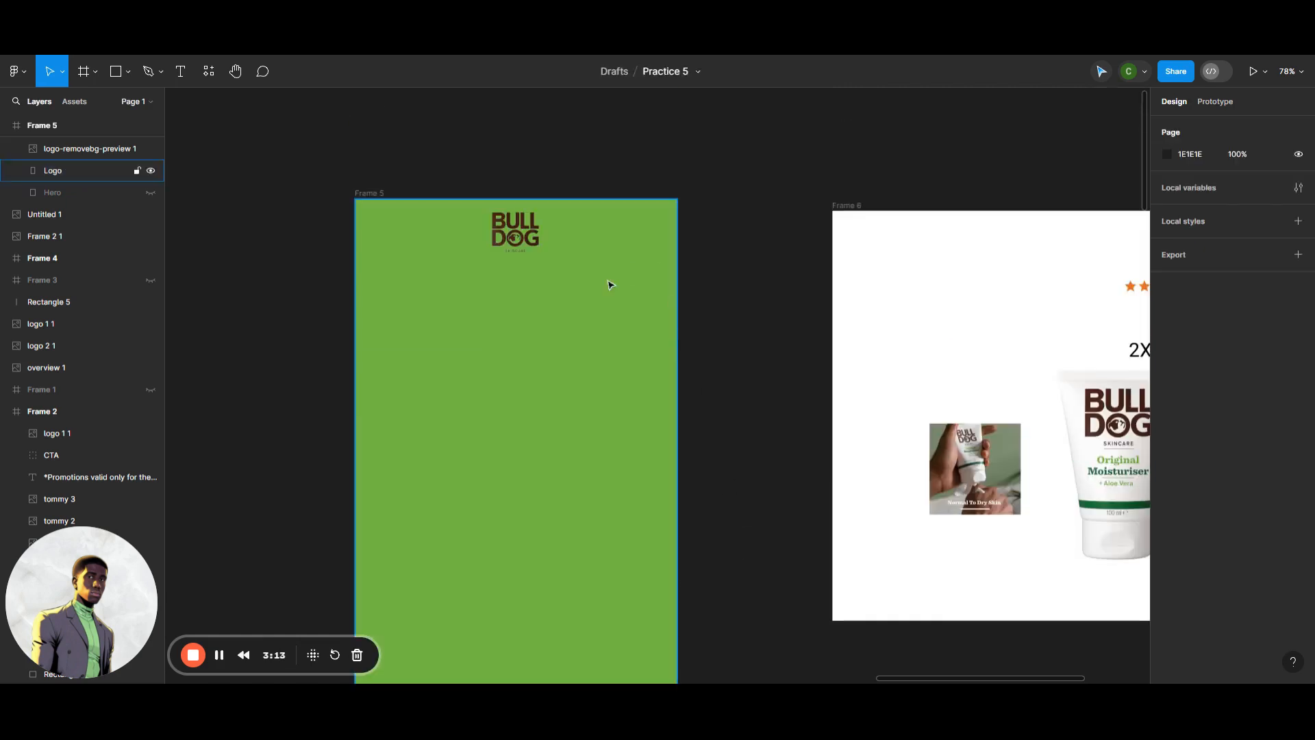
{"action": "left_click", "coordinate": [599, 226]}
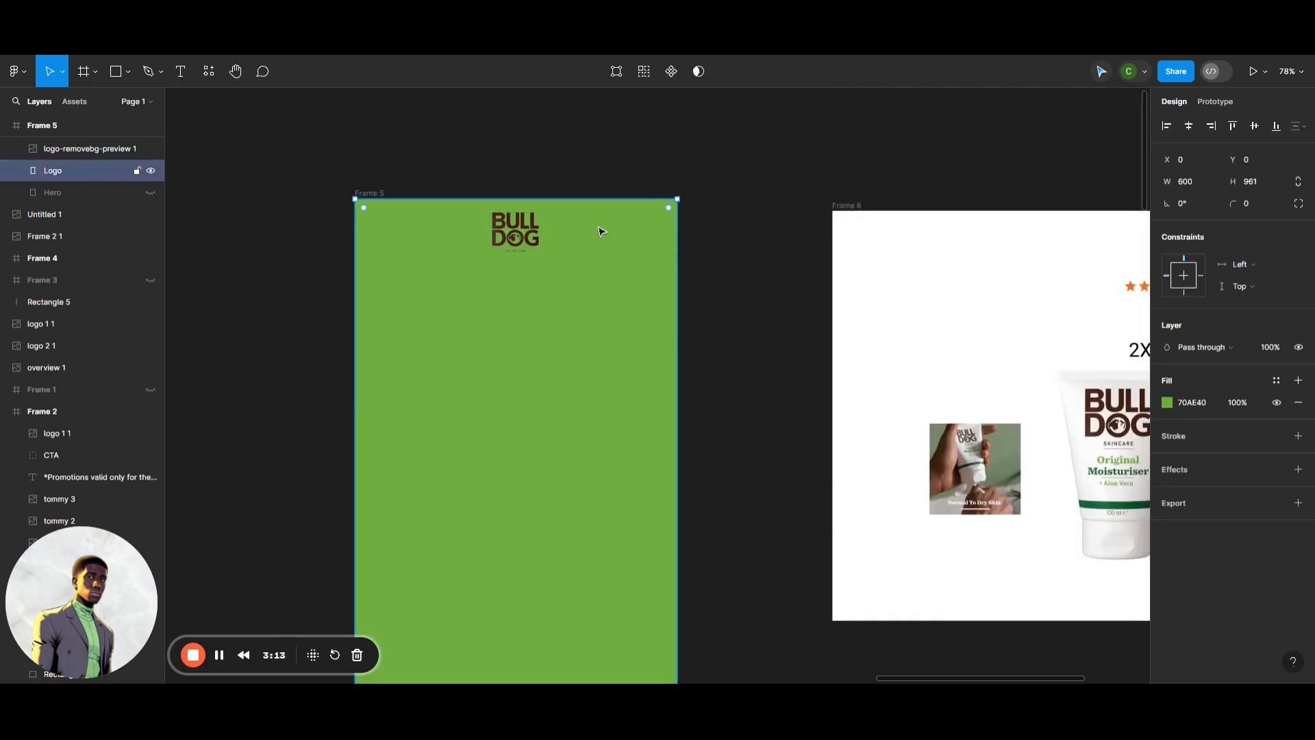
{"action": "left_click", "coordinate": [135, 171]}
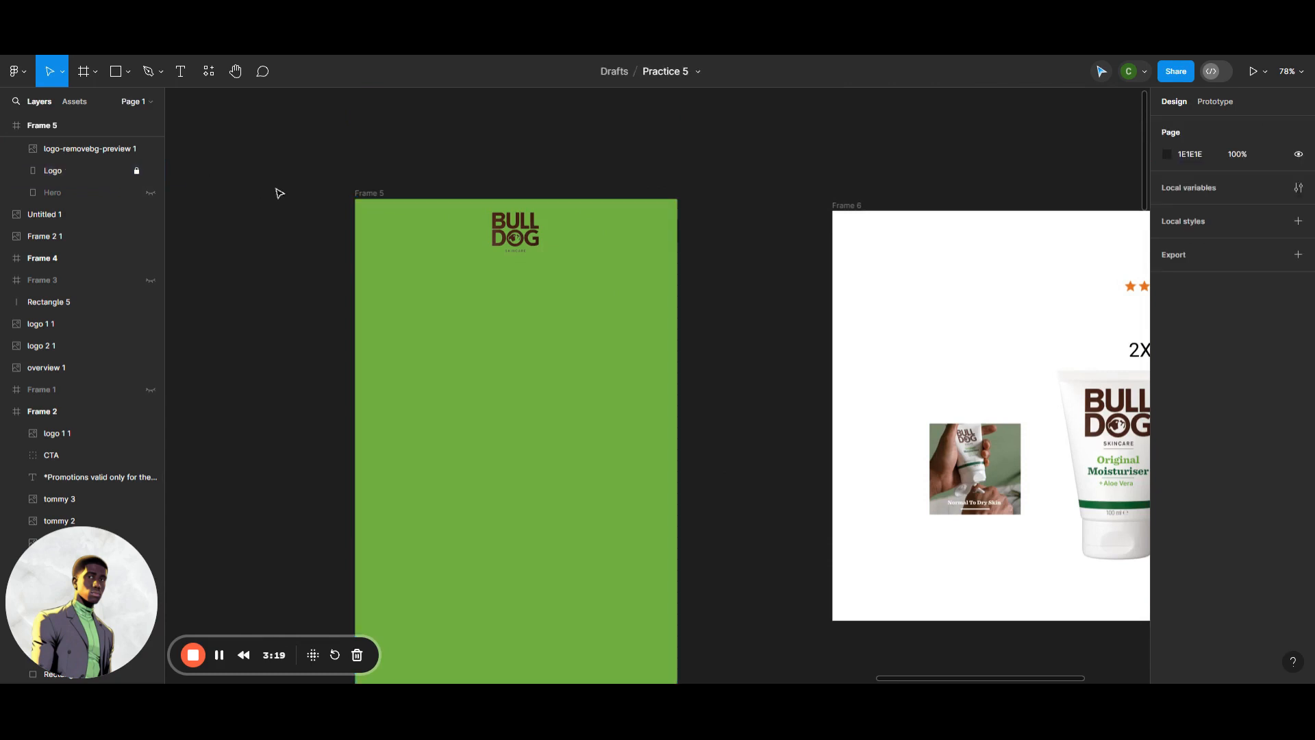
Move the moisturiser tube image from Frame 6 into Frame 5 below the Bulldog logo, at about X 170, Y 173.
{"action": "scroll", "coordinate": [901, 393], "scroll_direction": "down", "scroll_amount": 1}
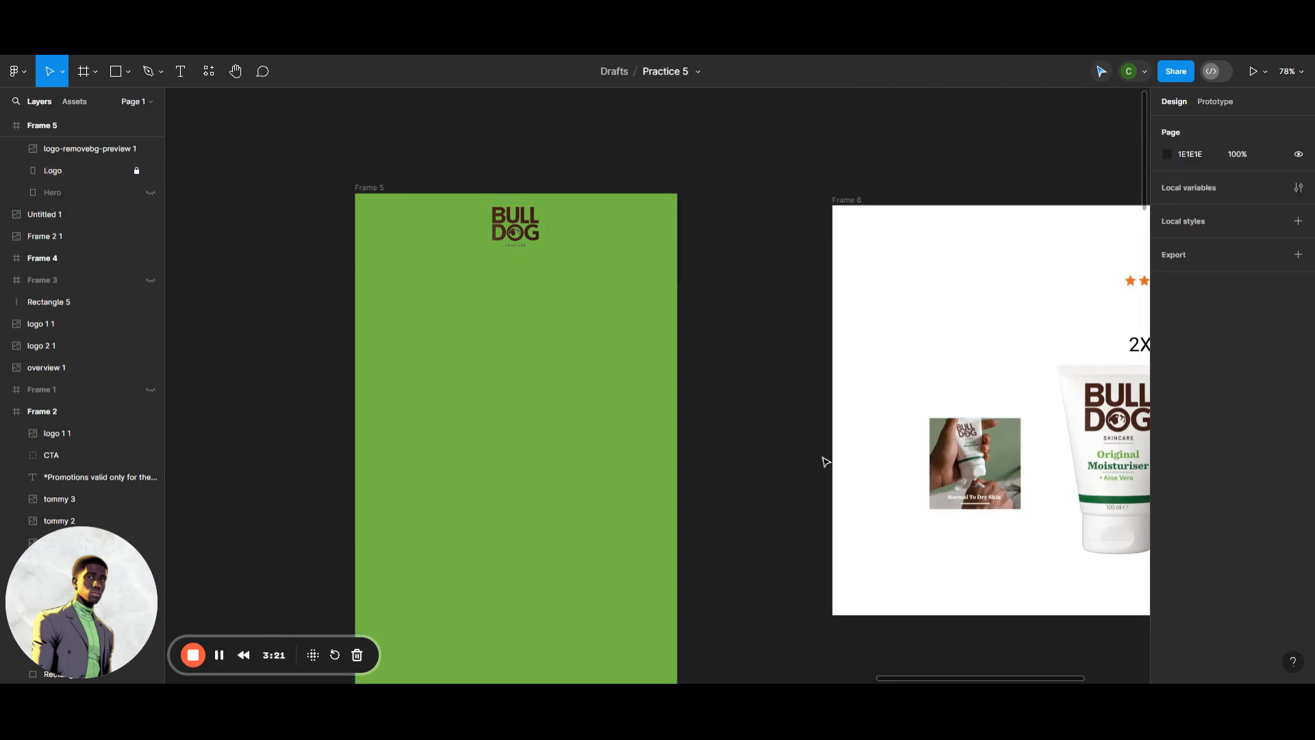
{"action": "left_click_drag", "start_coordinate": [995, 680], "coordinate": [1030, 680]}
{"action": "left_click_drag", "start_coordinate": [1021, 522], "coordinate": [430, 449]}
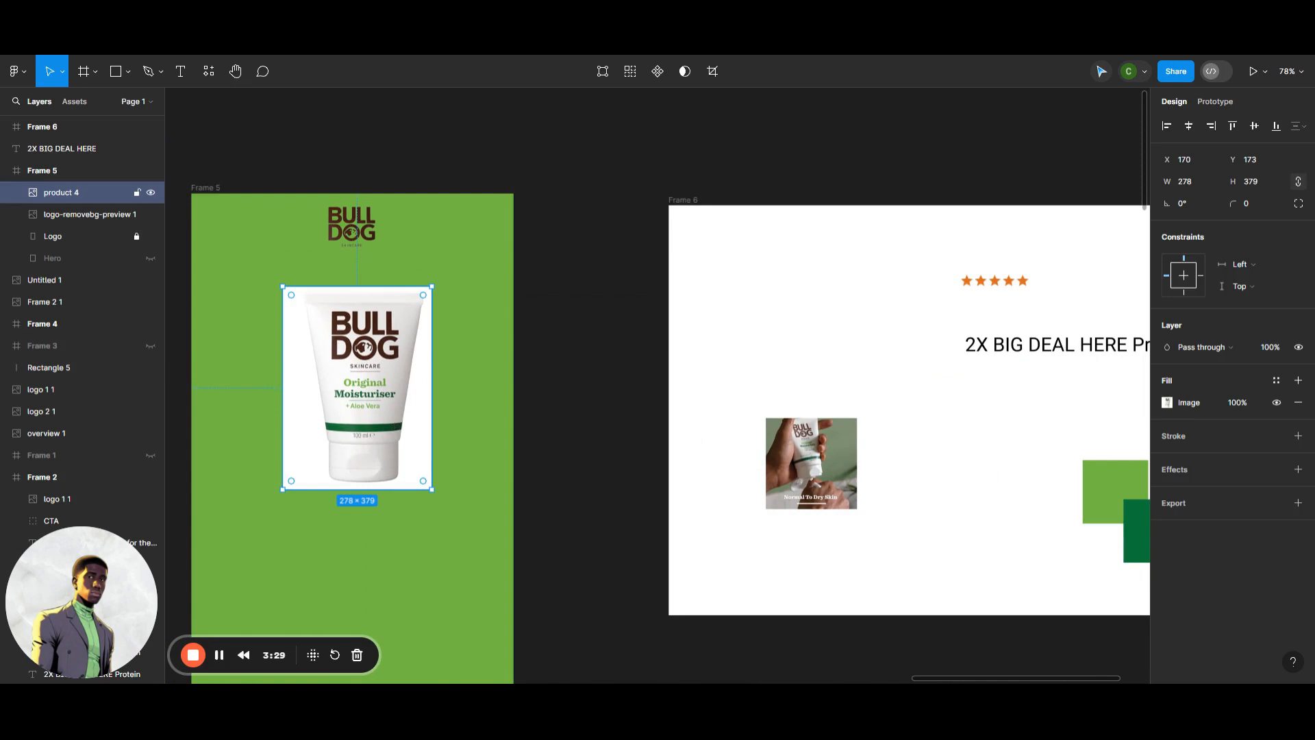
Remove the white background from the moisturiser tube image using the Icons8 Background Remover plugin.
{"action": "right_click", "coordinate": [389, 425]}
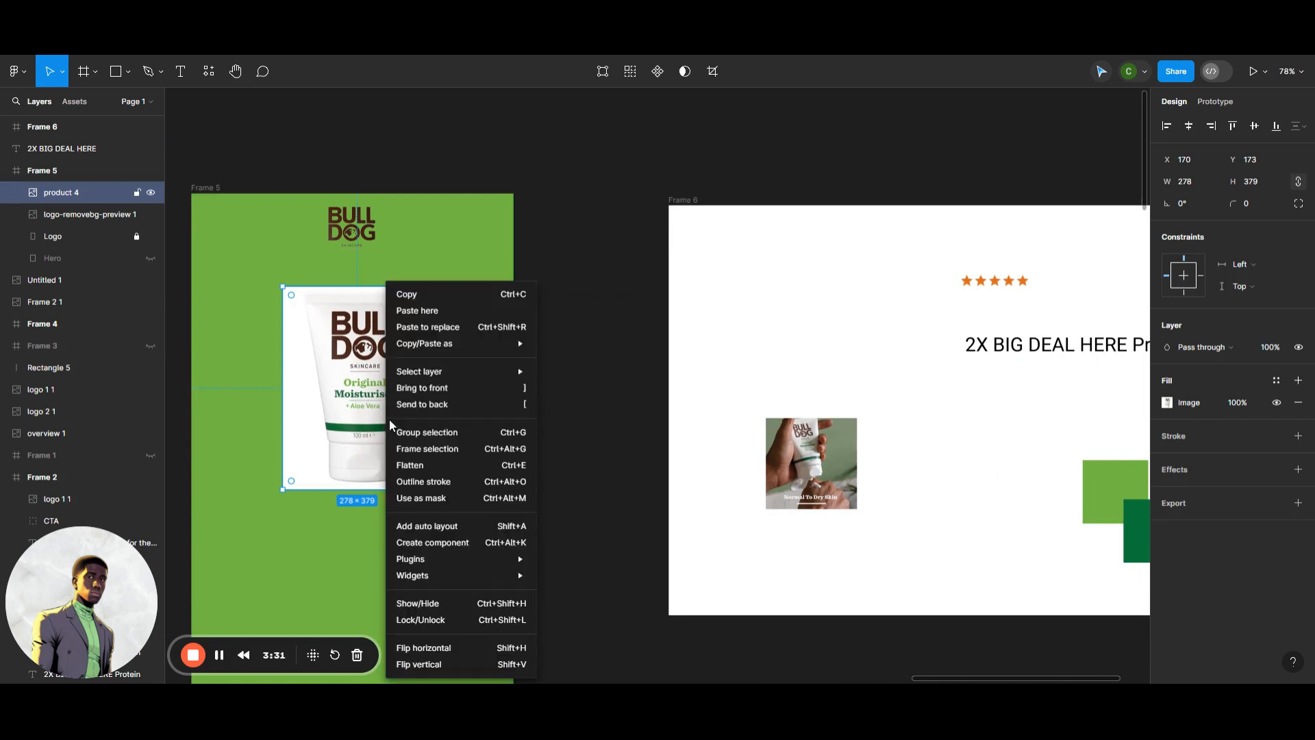
{"action": "left_click", "coordinate": [374, 385]}
{"action": "right_click", "coordinate": [371, 382]}
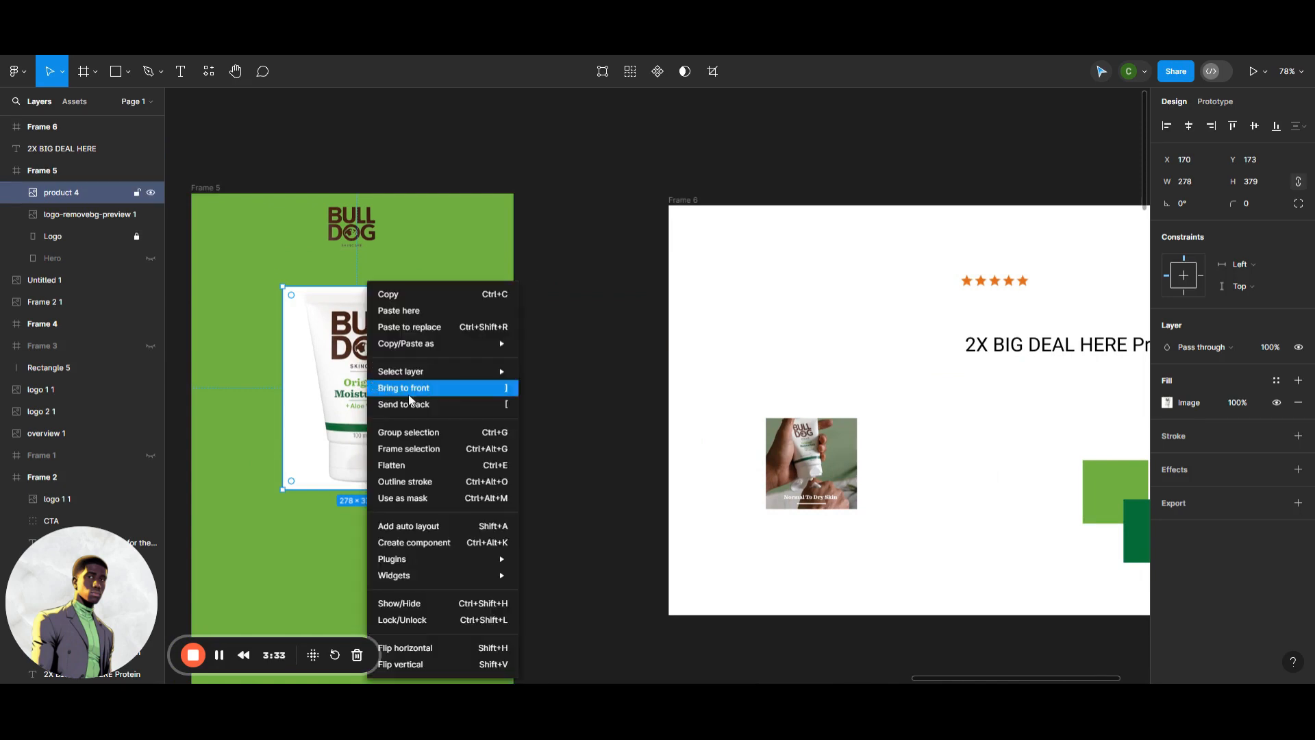
{"action": "mouse_move", "coordinate": [422, 566]}
{"action": "mouse_move", "coordinate": [556, 584]}
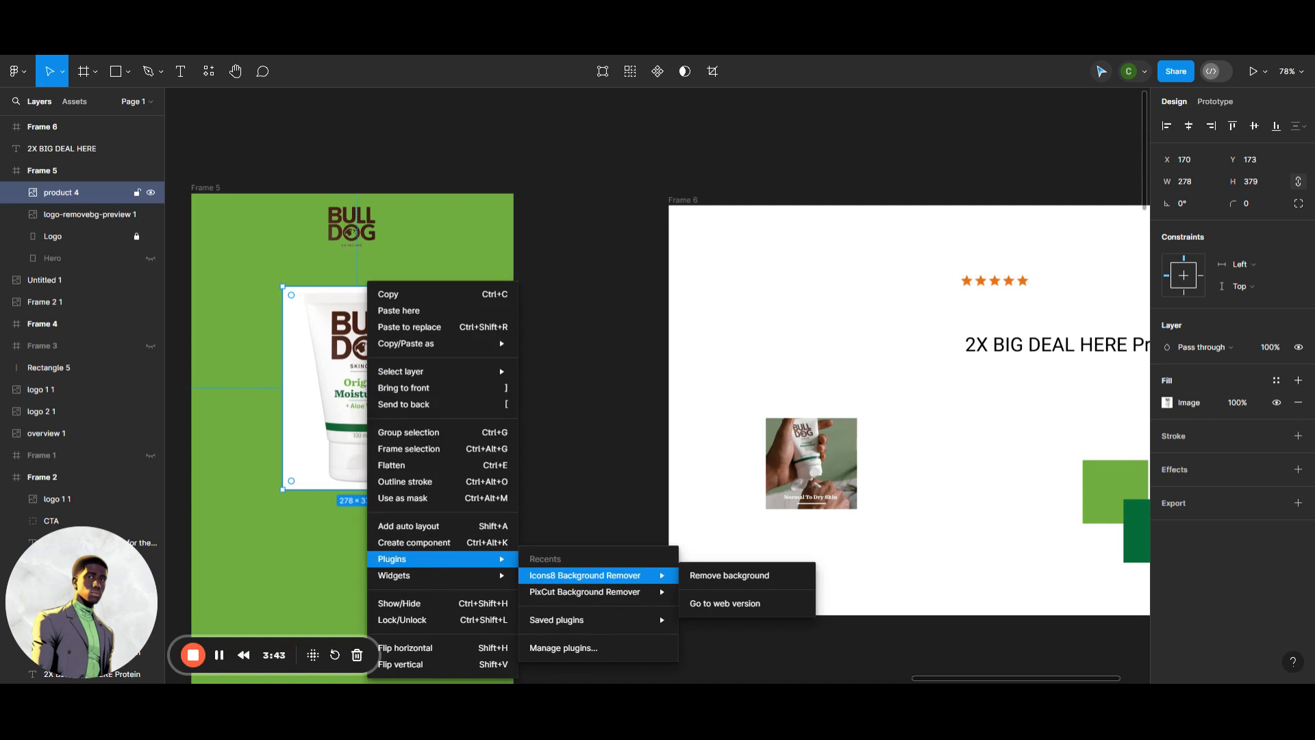
{"action": "left_click", "coordinate": [564, 650]}
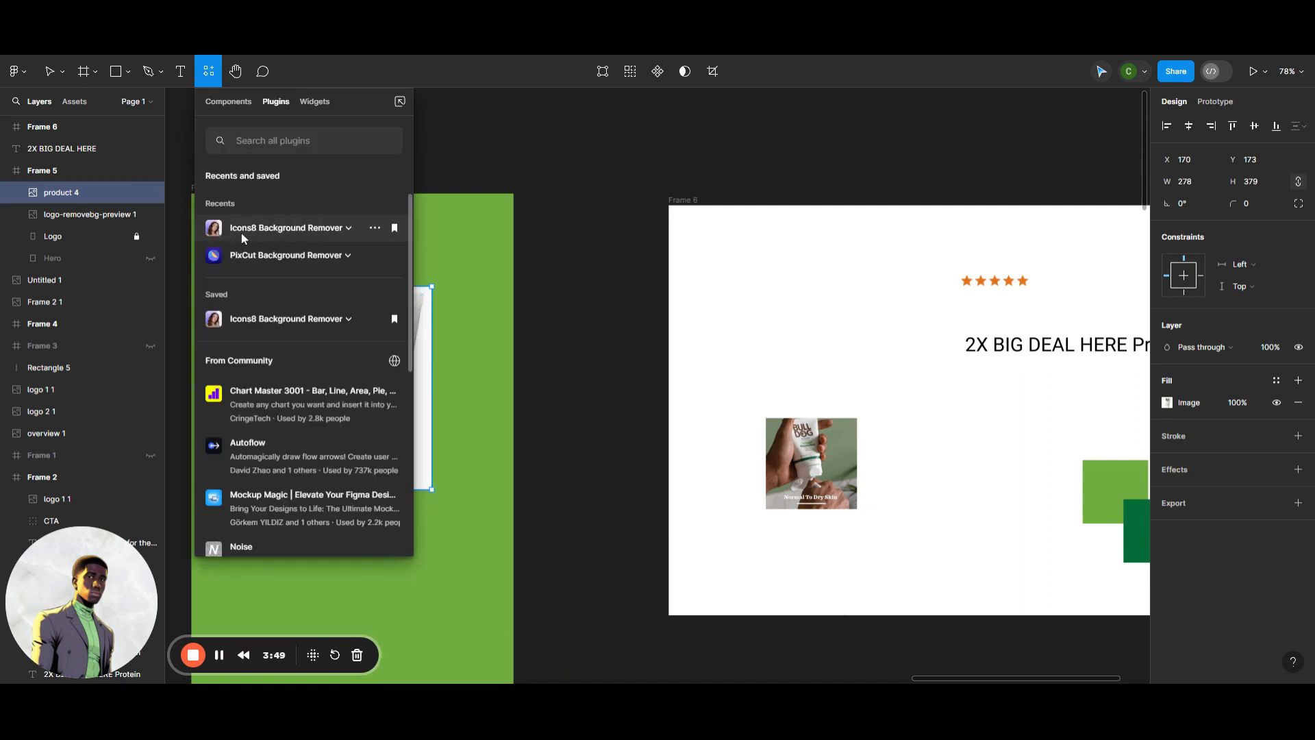
{"action": "left_click", "coordinate": [259, 229]}
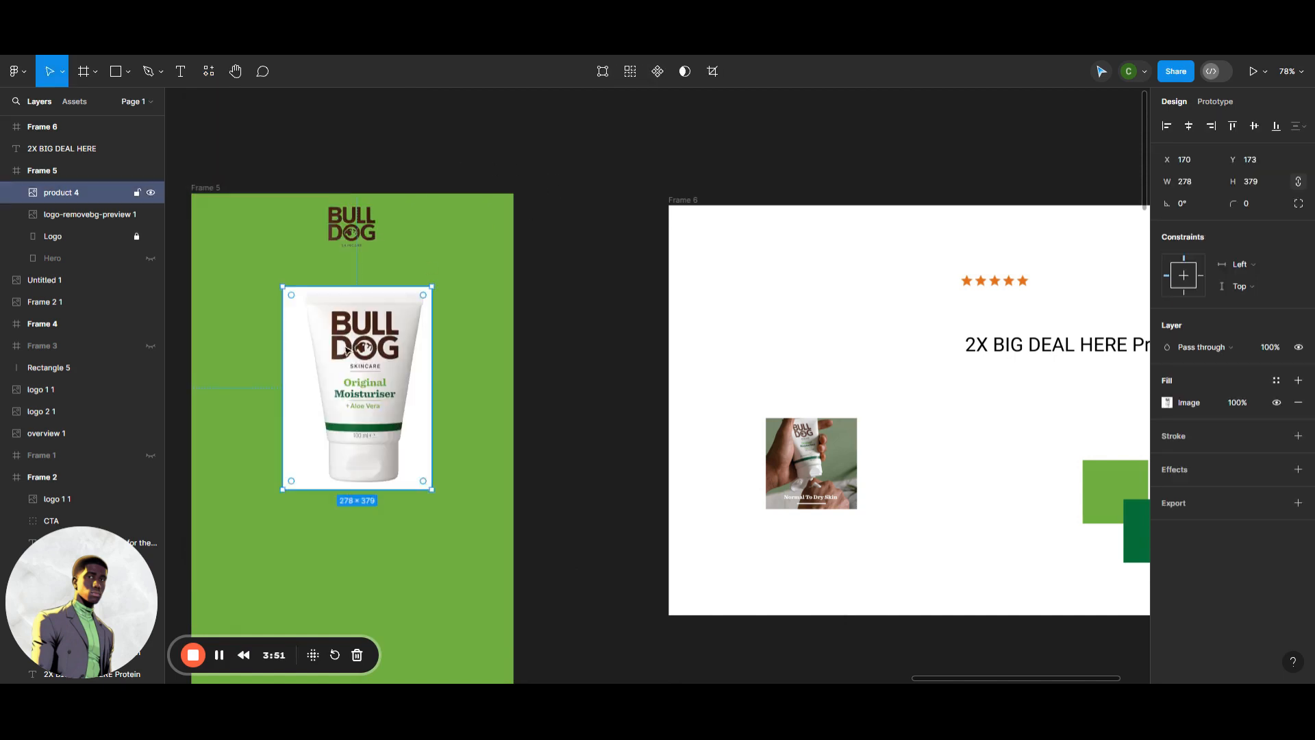
{"action": "right_click", "coordinate": [347, 351]}
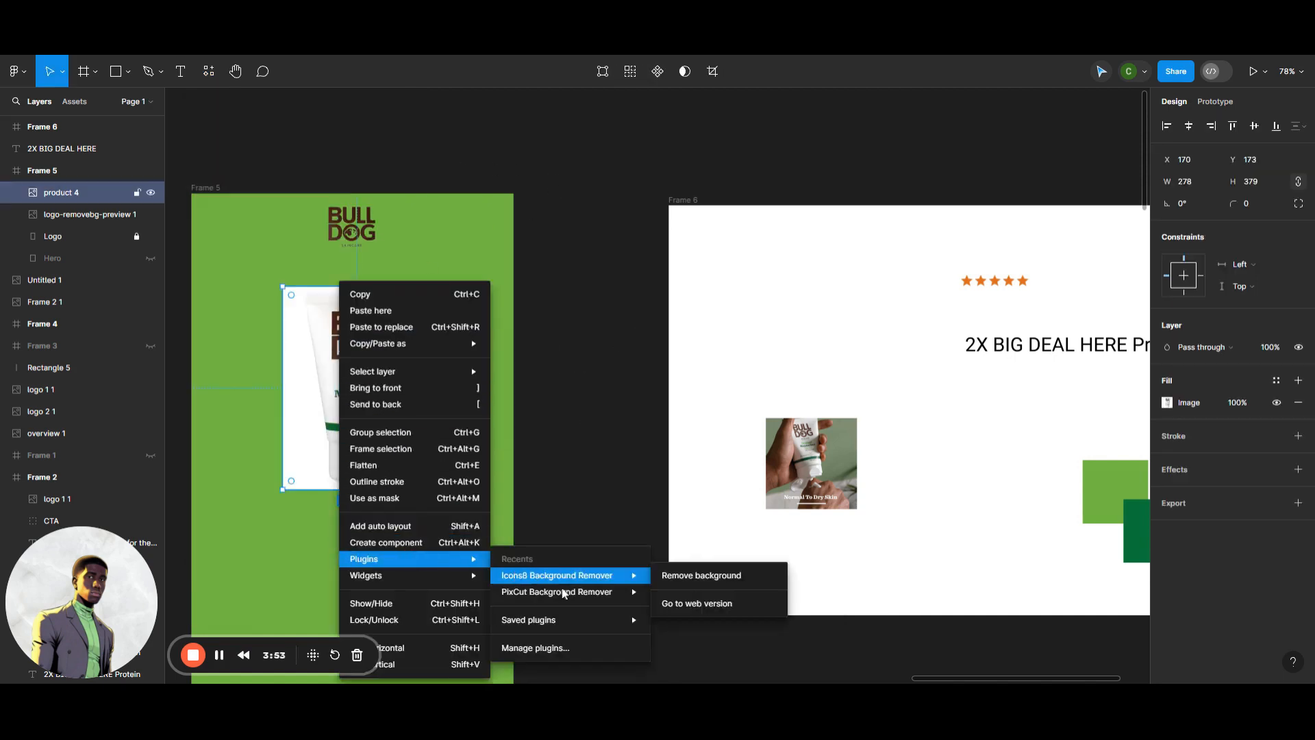
{"action": "left_click", "coordinate": [678, 575]}
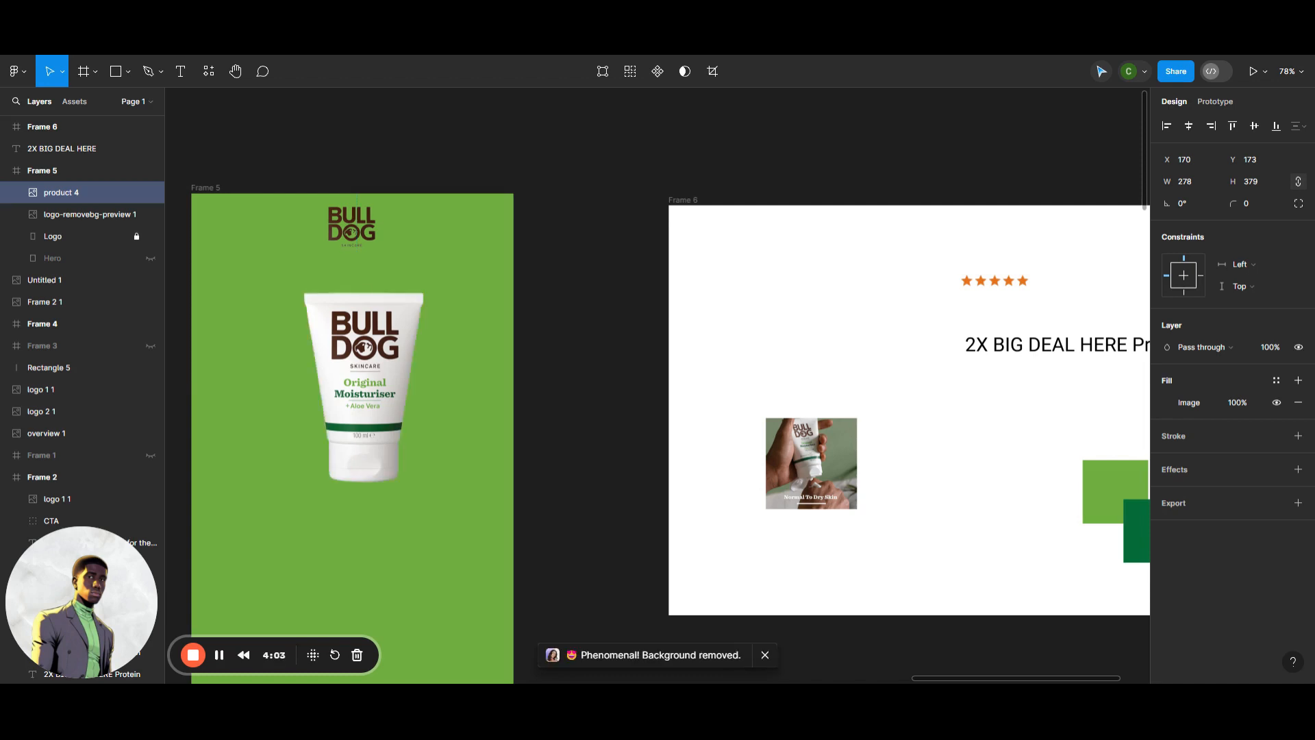
Reposition the moisturiser tube so it sits roughly centred below the Bulldog logo in Frame 5.
{"action": "left_click", "coordinate": [343, 397]}
{"action": "mouse_move", "coordinate": [343, 398]}
{"action": "left_mouse_down"}
{"action": "mouse_move", "coordinate": [322, 413]}
{"action": "mouse_move", "coordinate": [328, 400]}
{"action": "left_mouse_up"}
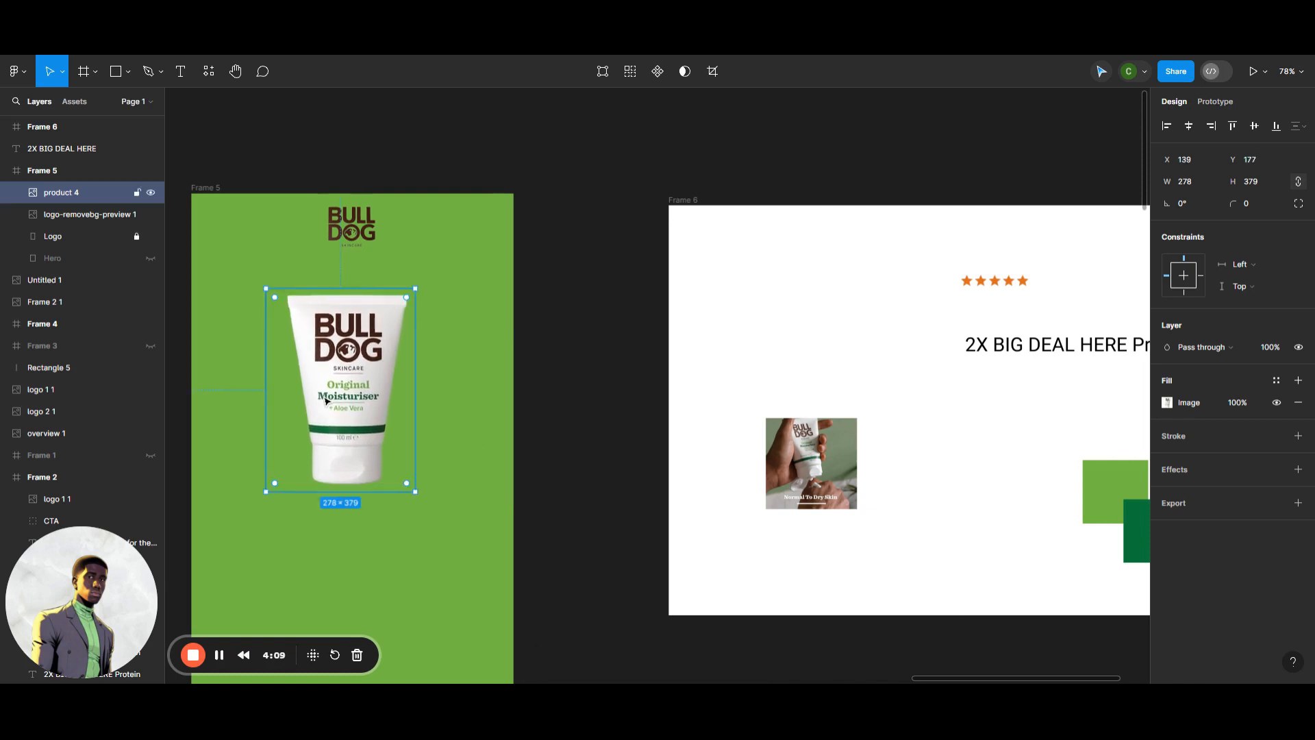
{"action": "left_click", "coordinate": [644, 338]}
{"action": "scroll", "coordinate": [642, 336], "scroll_direction": "down", "scroll_amount": 3}
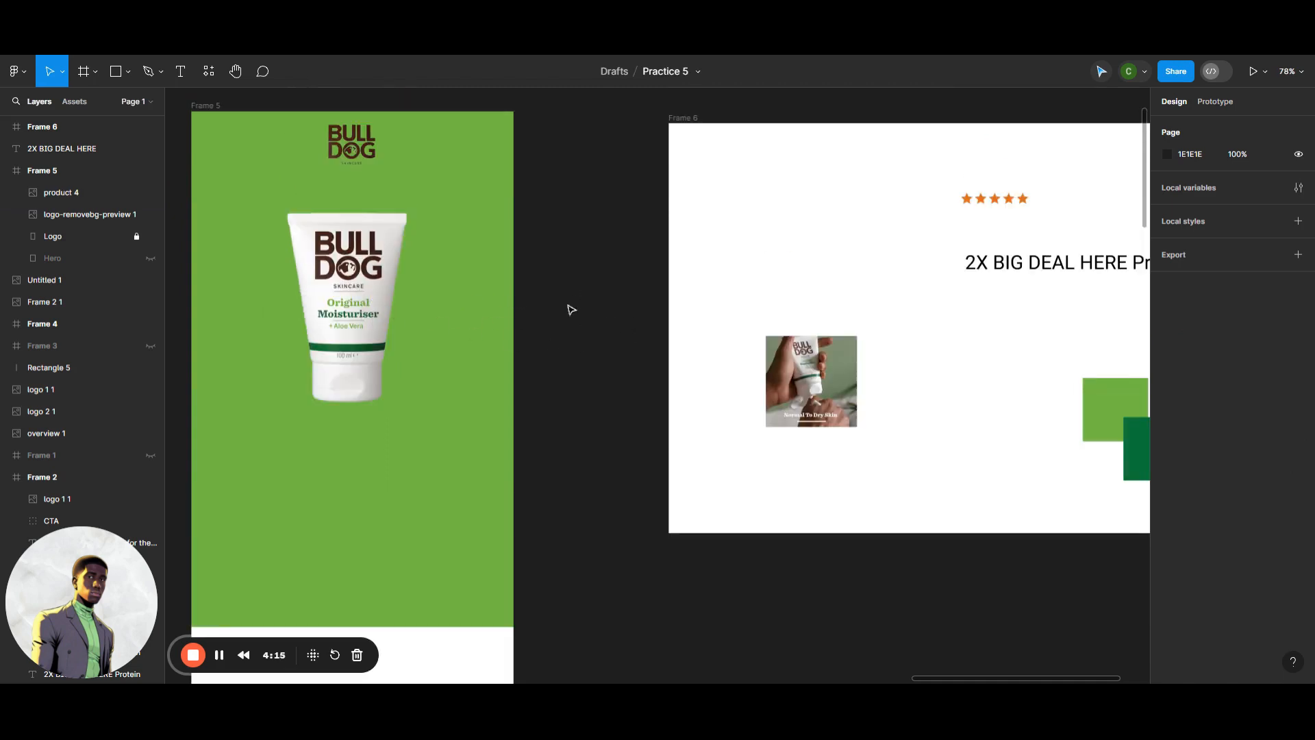
{"action": "mouse_move", "coordinate": [986, 680]}
{"action": "left_mouse_down"}
{"action": "mouse_move", "coordinate": [930, 678]}
{"action": "mouse_move", "coordinate": [960, 678]}
{"action": "left_mouse_up"}
{"action": "left_click_drag", "start_coordinate": [507, 392], "coordinate": [520, 398]}
{"action": "left_click", "coordinate": [674, 367]}
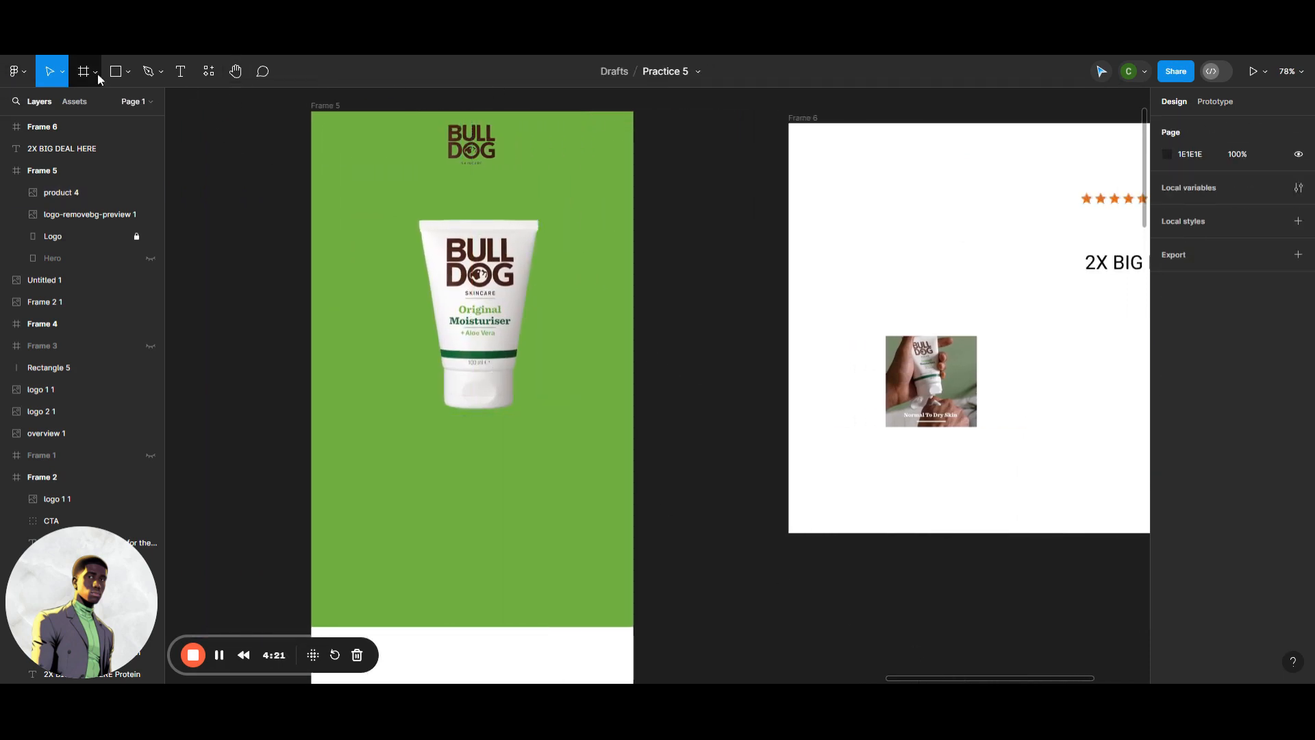
Draw a flat ellipse about 116 × 22 just beneath the moisturiser tube and fill it with black (000000).
{"action": "left_click", "coordinate": [127, 72]}
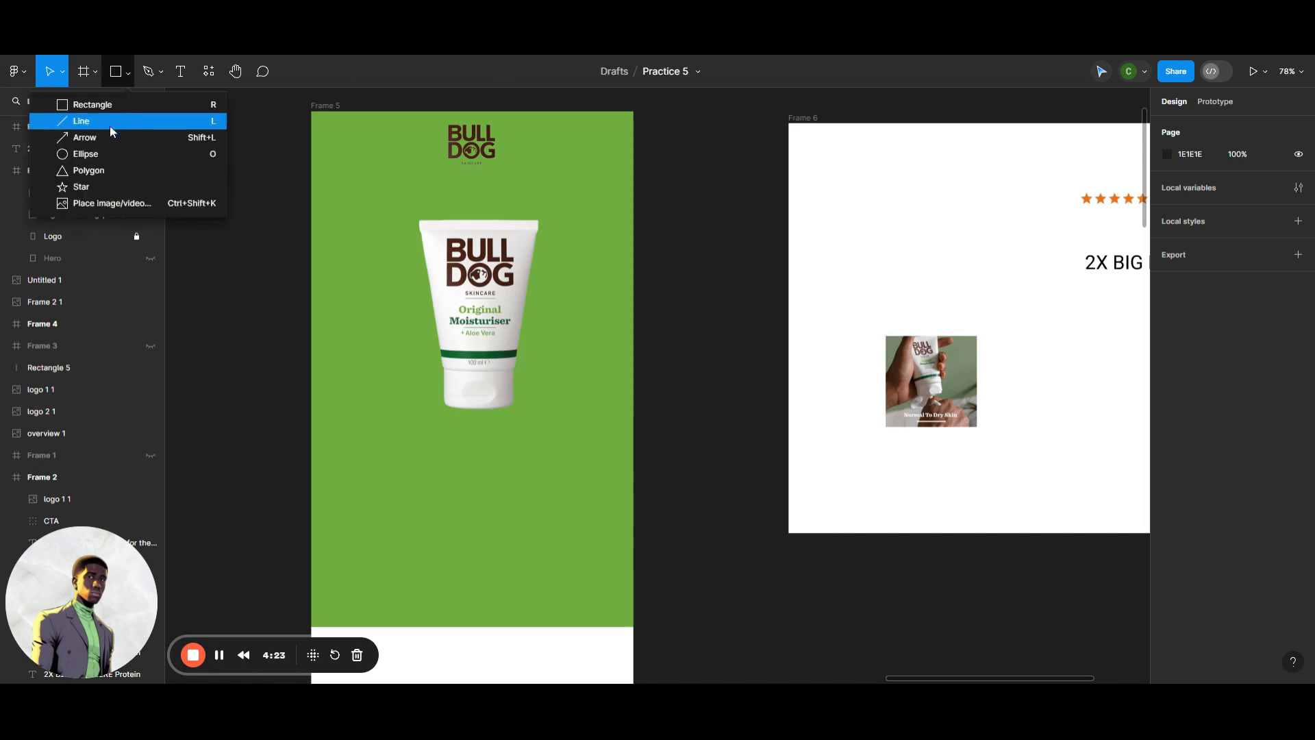
{"action": "left_click", "coordinate": [103, 155]}
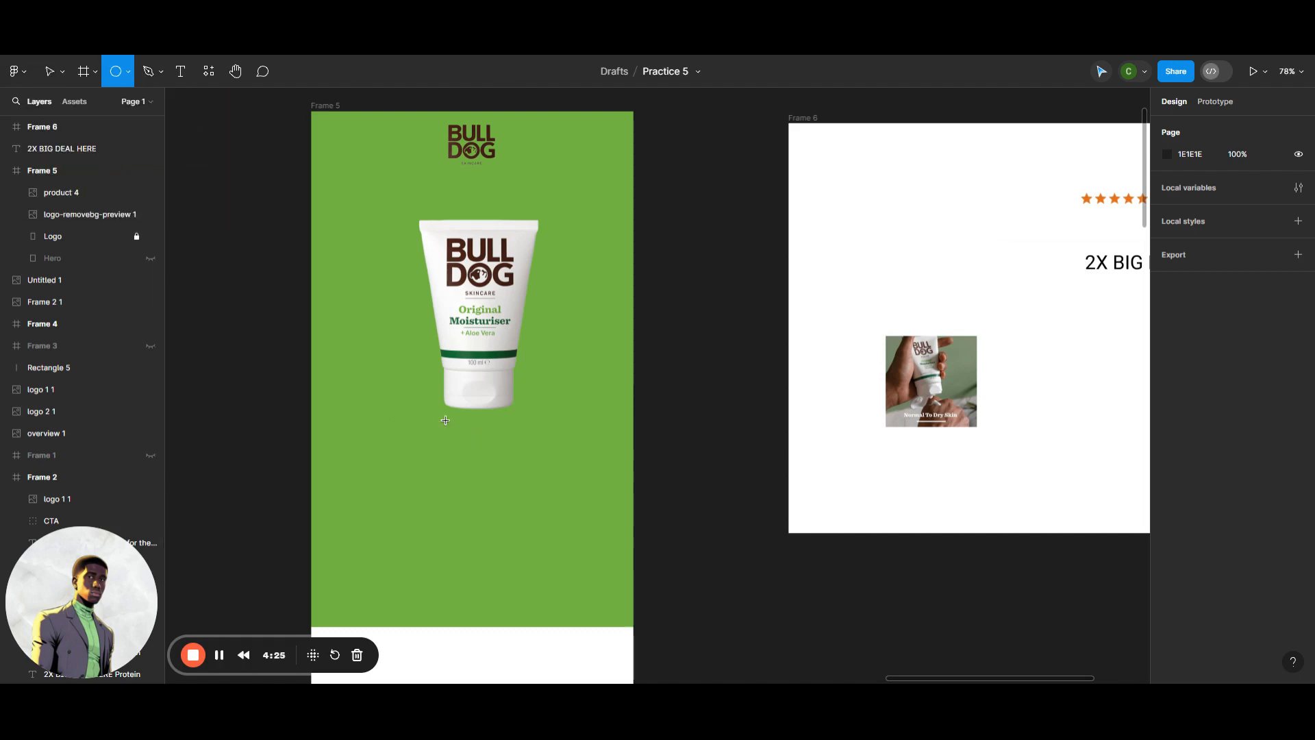
{"action": "left_click", "coordinate": [127, 77]}
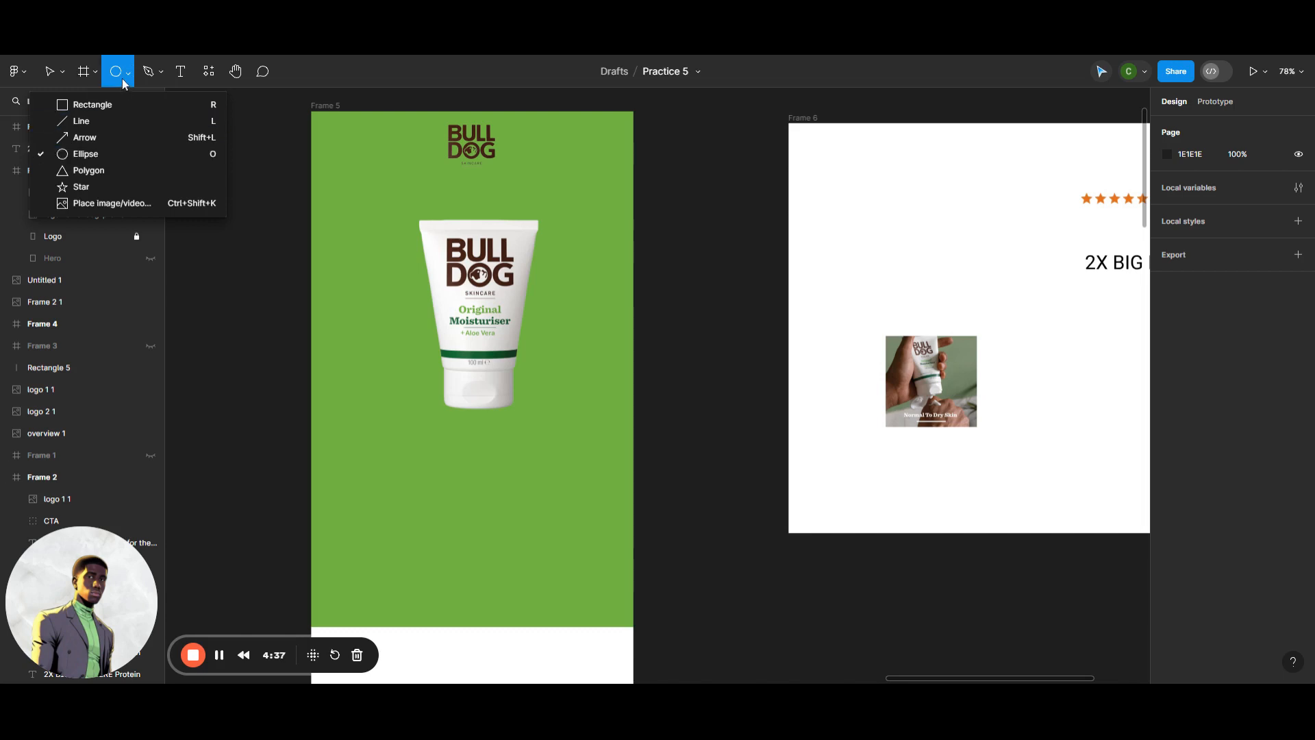
{"action": "left_click", "coordinate": [96, 161]}
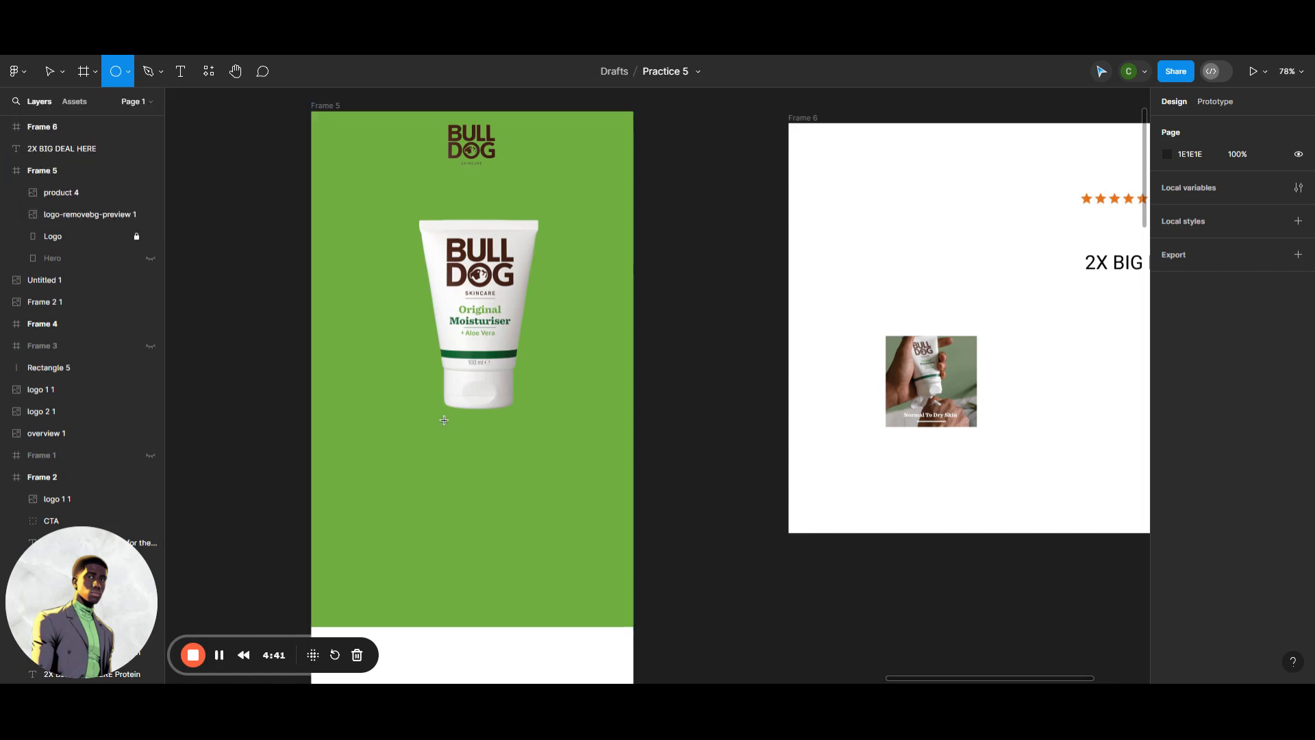
{"action": "left_click_drag", "start_coordinate": [447, 416], "coordinate": [509, 426]}
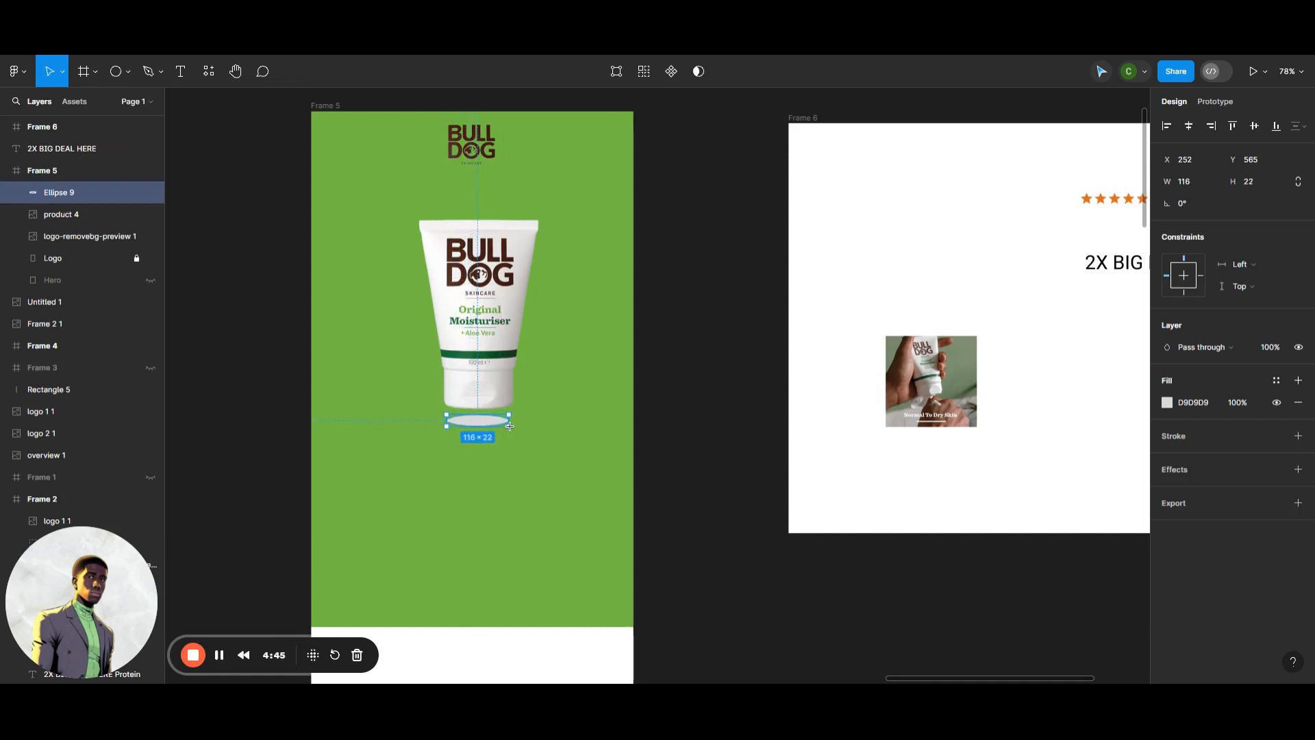
{"action": "left_click", "coordinate": [1167, 404]}
{"action": "left_click", "coordinate": [1004, 609]}
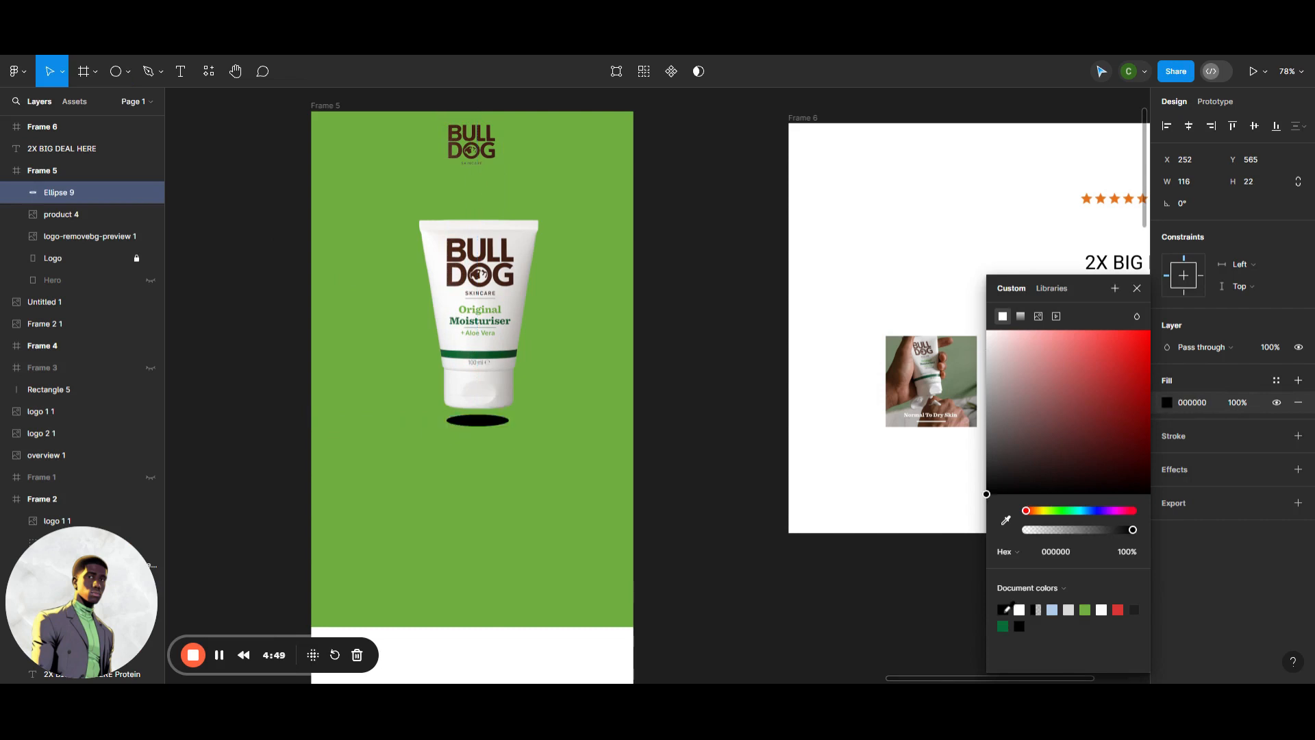
{"action": "left_click", "coordinate": [866, 634]}
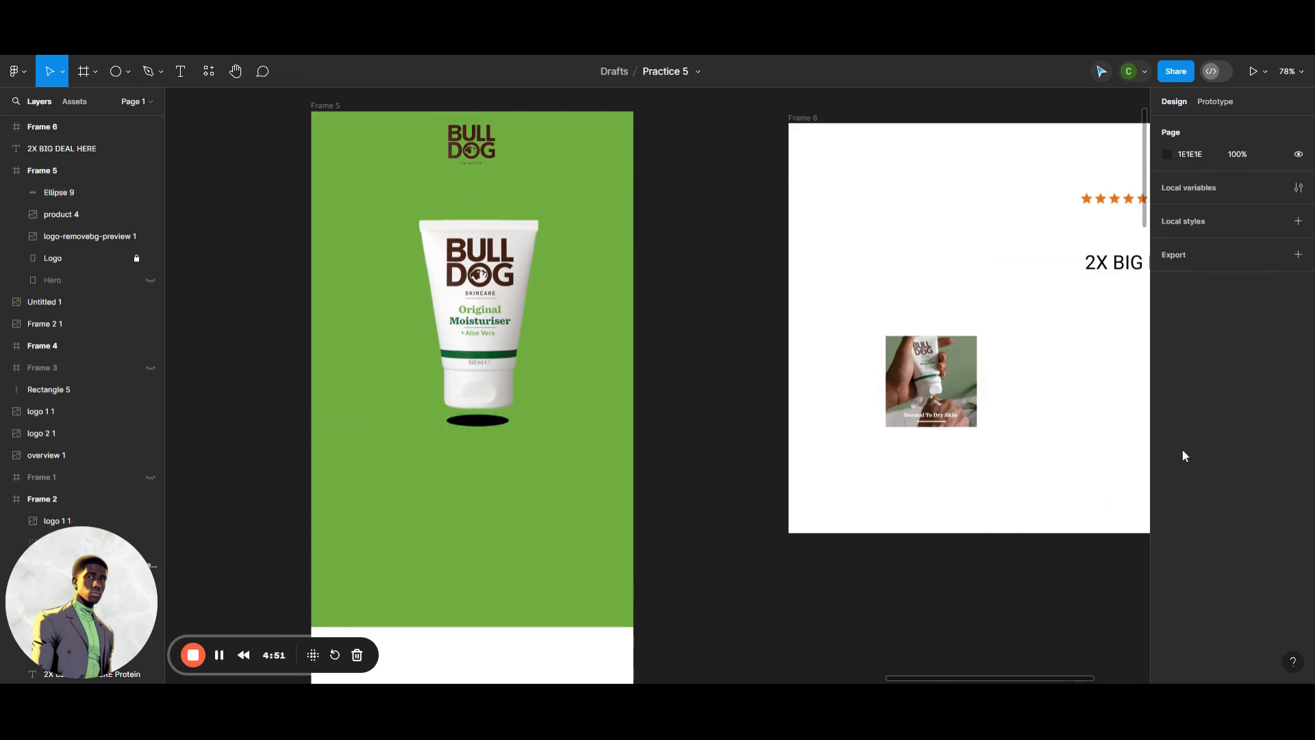
Soften the black ellipse under the tube into a shadow with a strong layer blur and nudge it up to Y 564.
{"action": "left_click", "coordinate": [484, 421]}
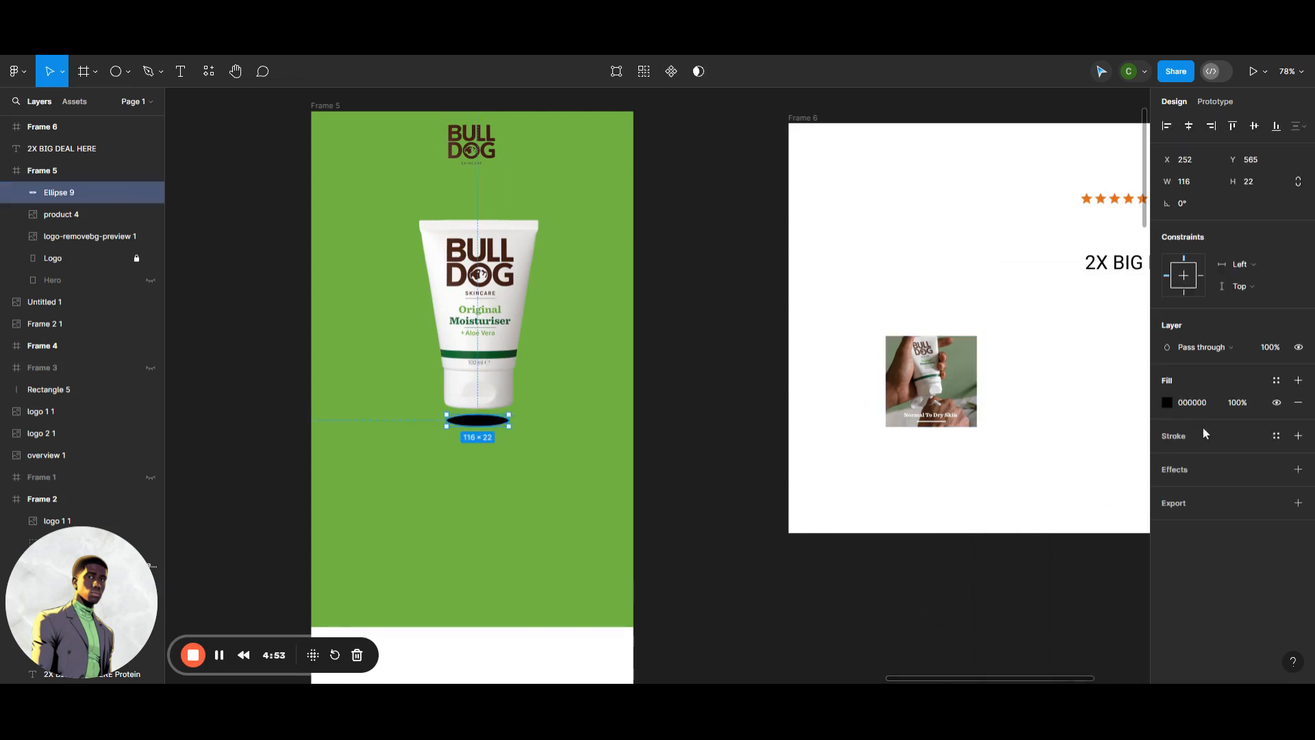
{"action": "left_click", "coordinate": [1298, 470]}
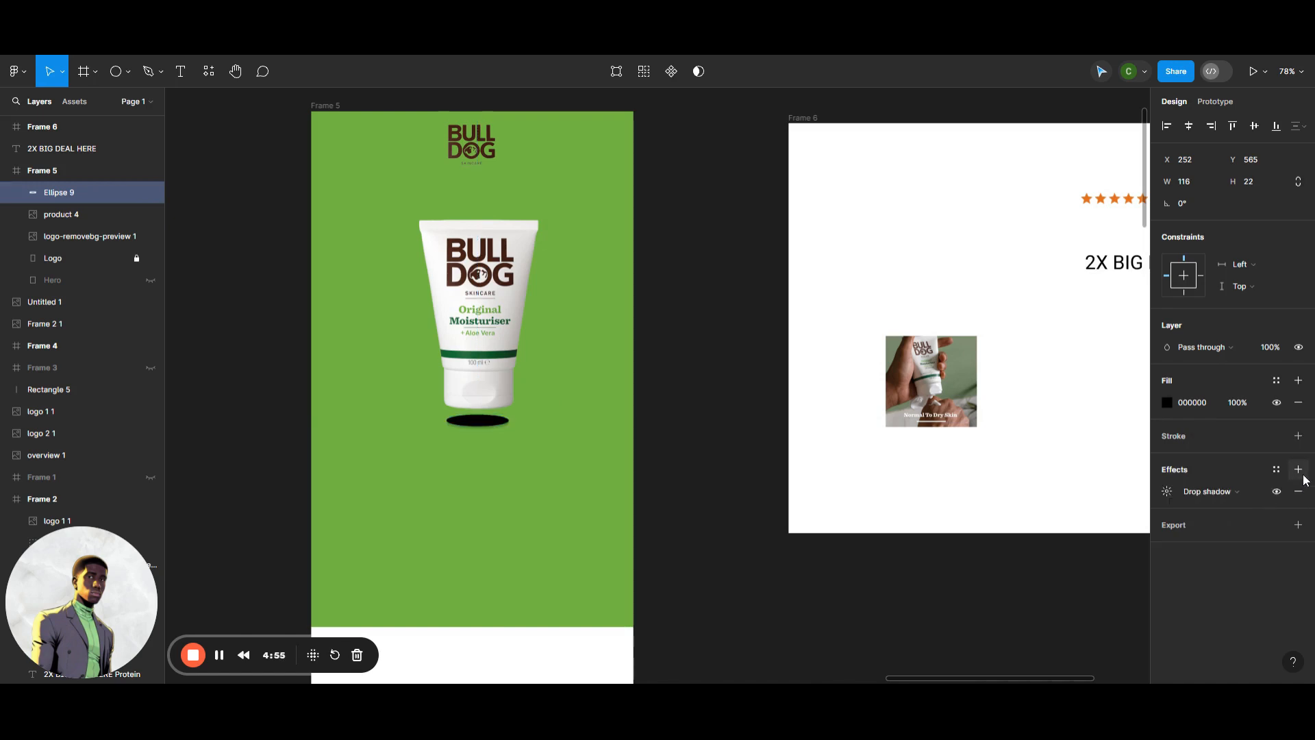
{"action": "left_click", "coordinate": [1208, 493]}
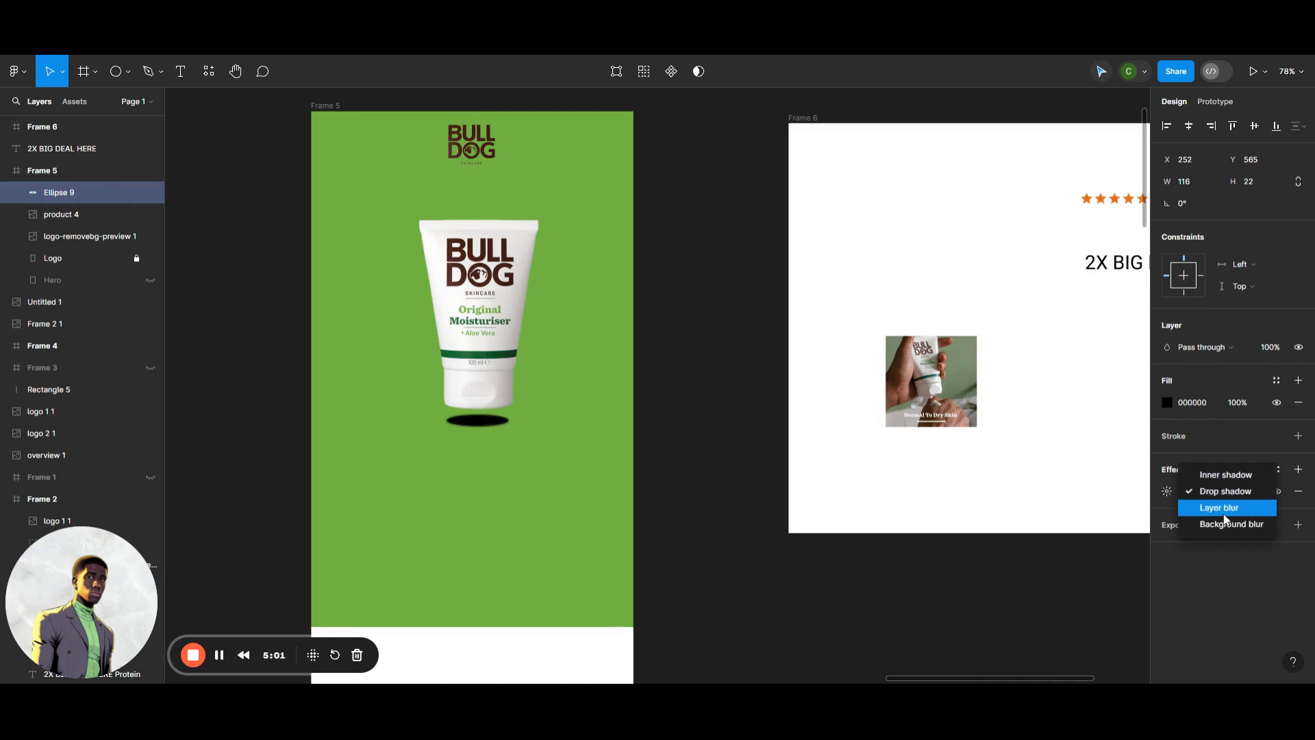
{"action": "left_click", "coordinate": [1223, 508]}
{"action": "left_click", "coordinate": [1174, 492]}
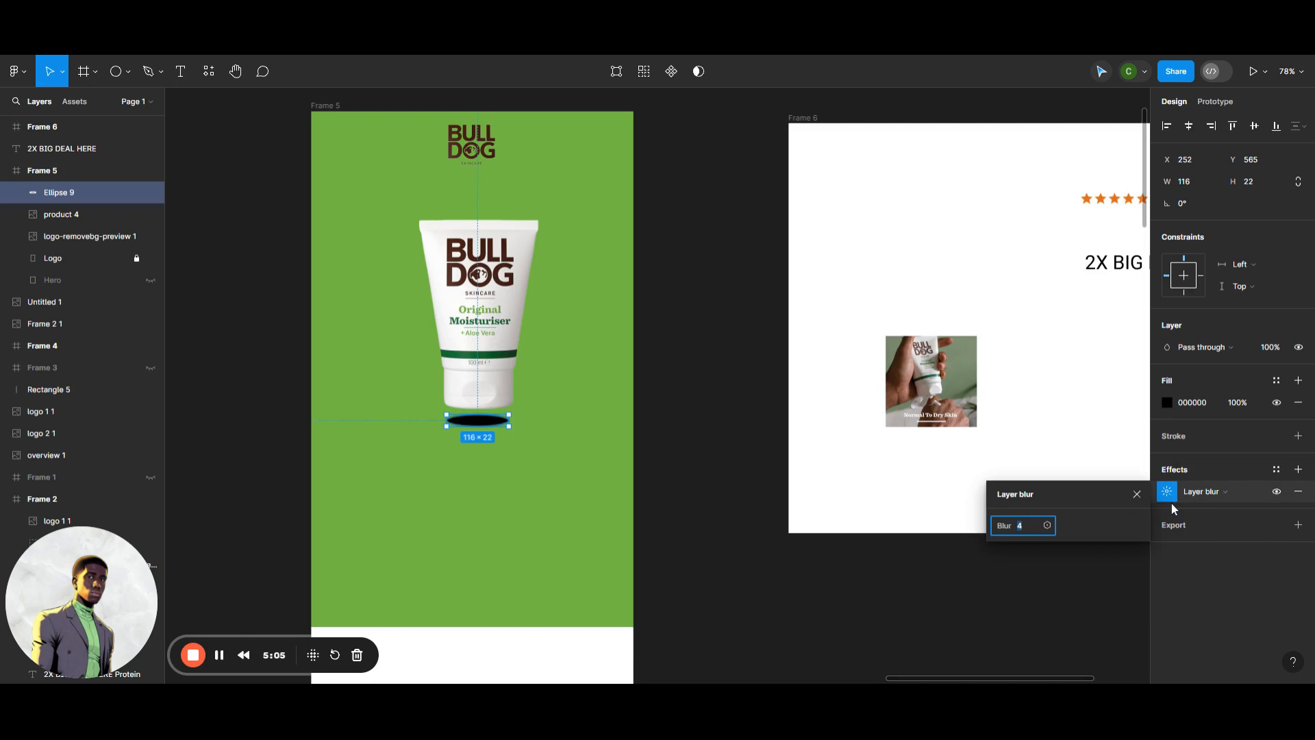
{"action": "left_click", "coordinate": [1169, 497]}
{"action": "left_click", "coordinate": [1169, 498]}
{"action": "key", "text": "Return"}
{"action": "left_click", "coordinate": [726, 599]}
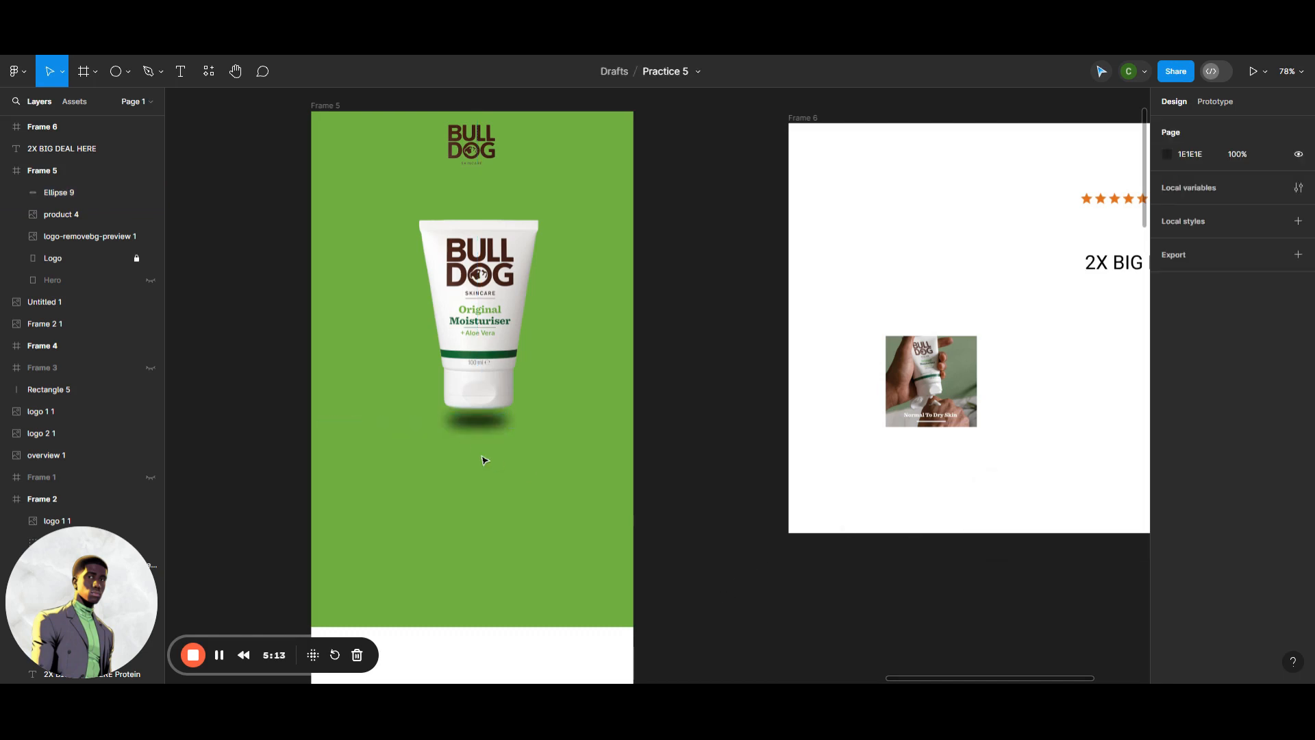
{"action": "left_click", "coordinate": [478, 420]}
{"action": "key", "text": "Up"}
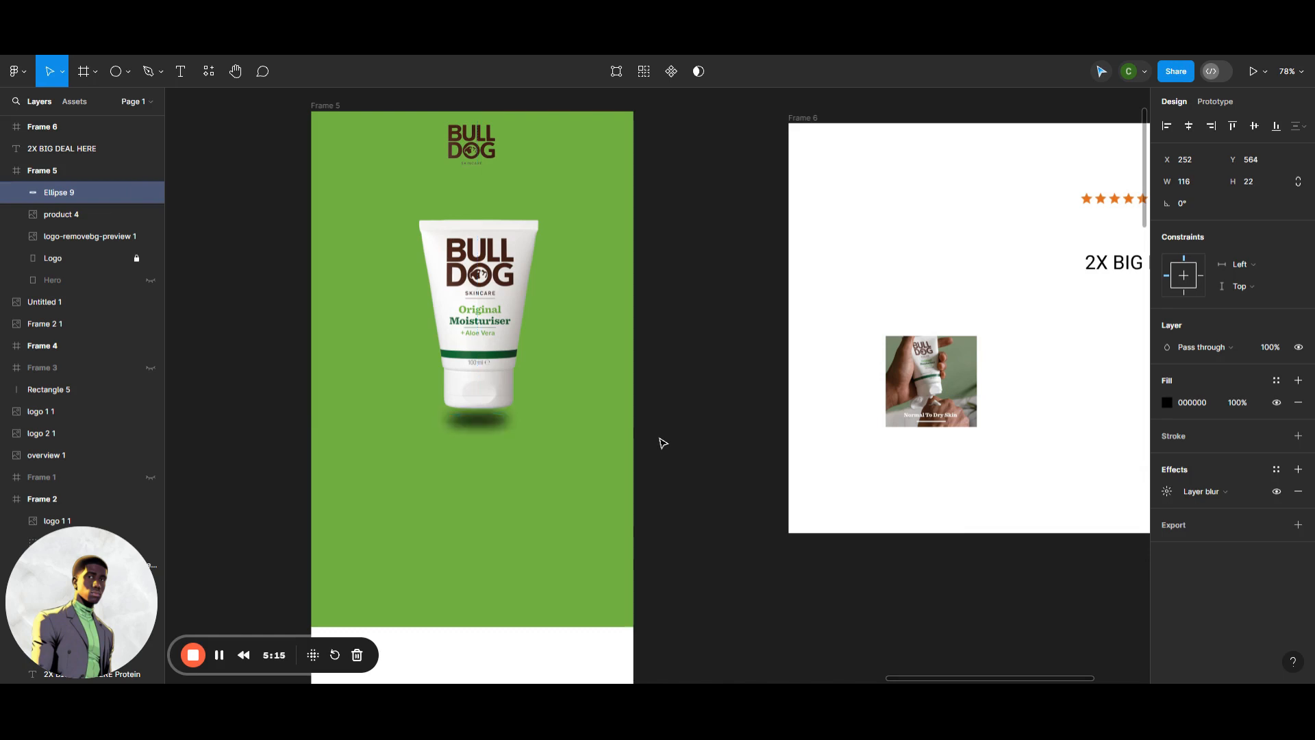
Draw an ellipse about 287 × 265 over the moisturiser tube in Frame 5, roughly centred on it.
{"action": "left_click", "coordinate": [705, 434]}
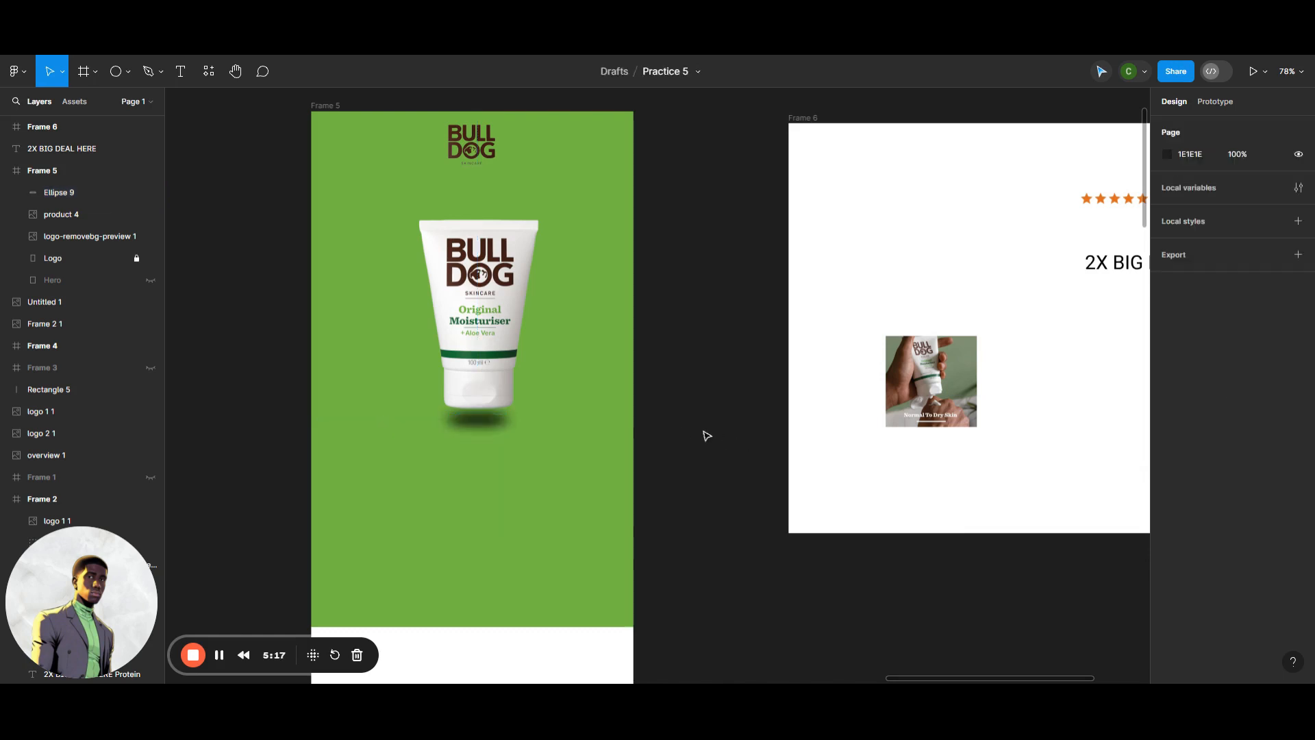
{"action": "scroll", "coordinate": [705, 435], "scroll_direction": "up", "scroll_amount": 1}
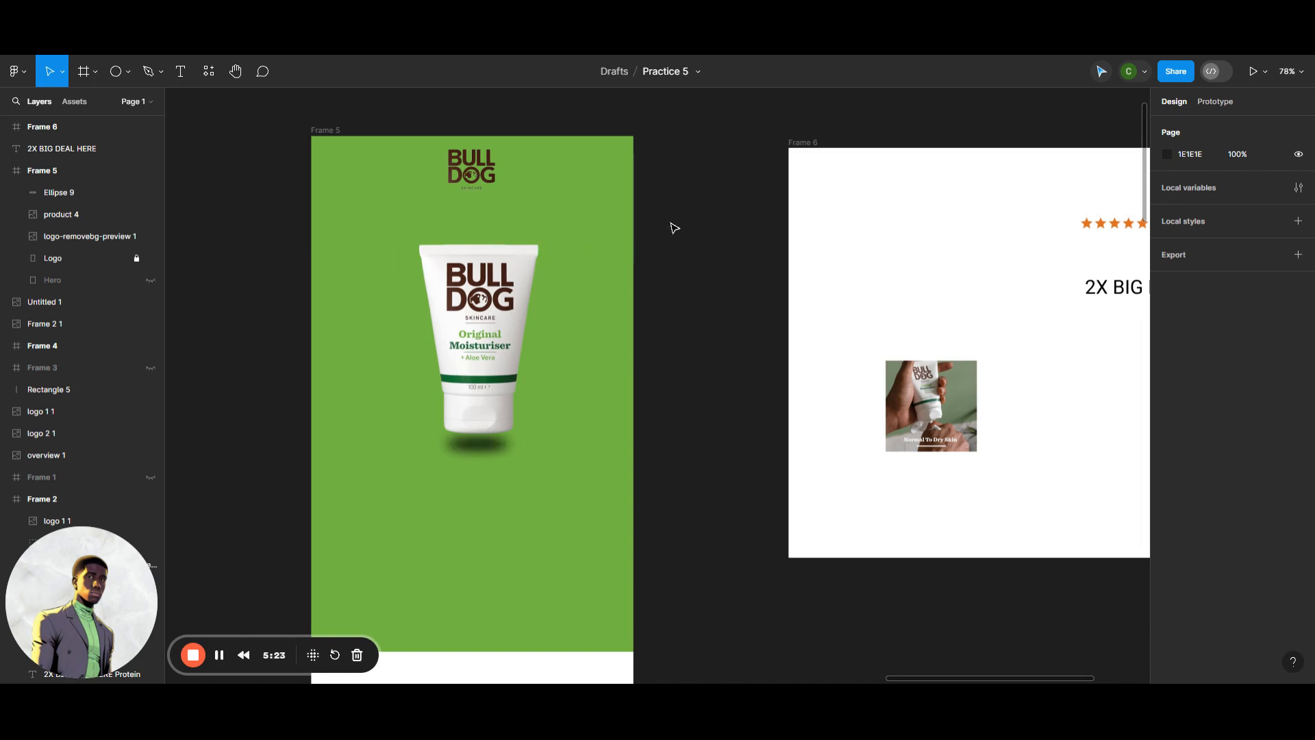
{"action": "left_click", "coordinate": [118, 73]}
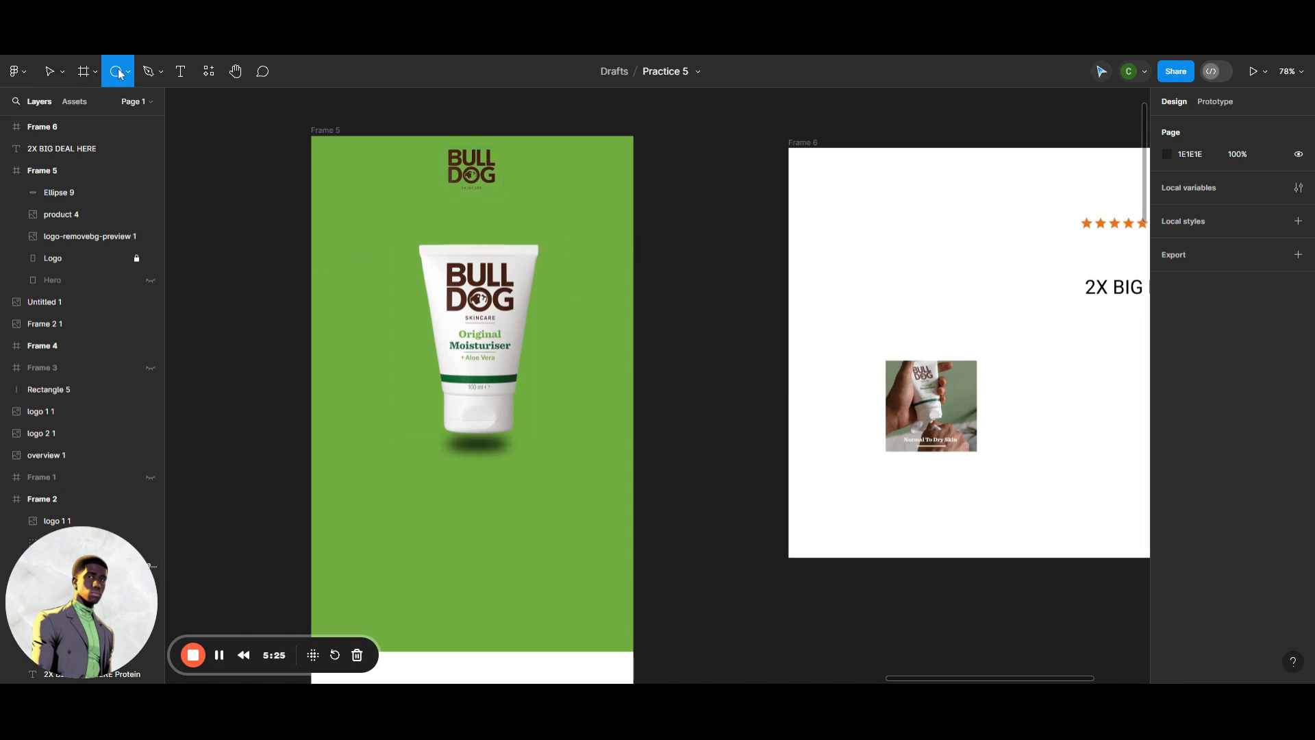
{"action": "left_click", "coordinate": [128, 73]}
{"action": "left_click", "coordinate": [104, 155]}
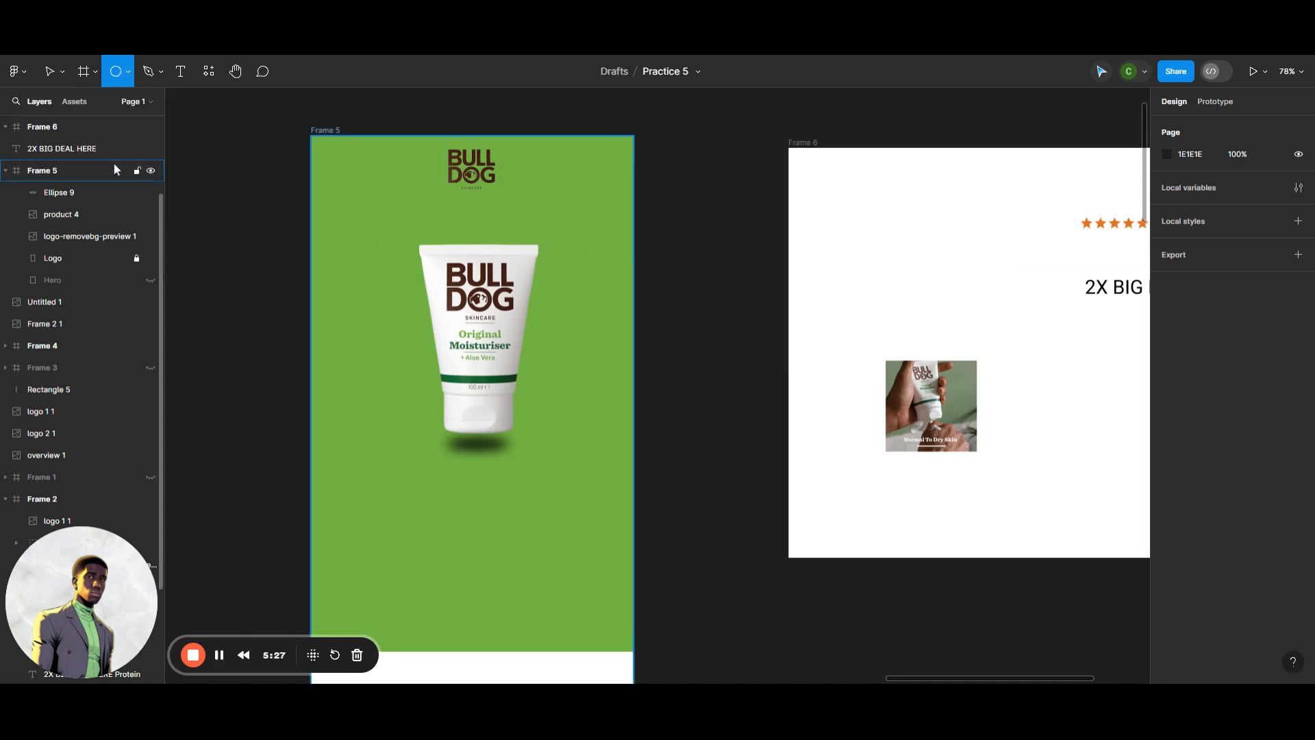
{"action": "left_click_drag", "start_coordinate": [378, 271], "coordinate": [531, 414]}
{"action": "left_click_drag", "start_coordinate": [481, 329], "coordinate": [504, 321]}
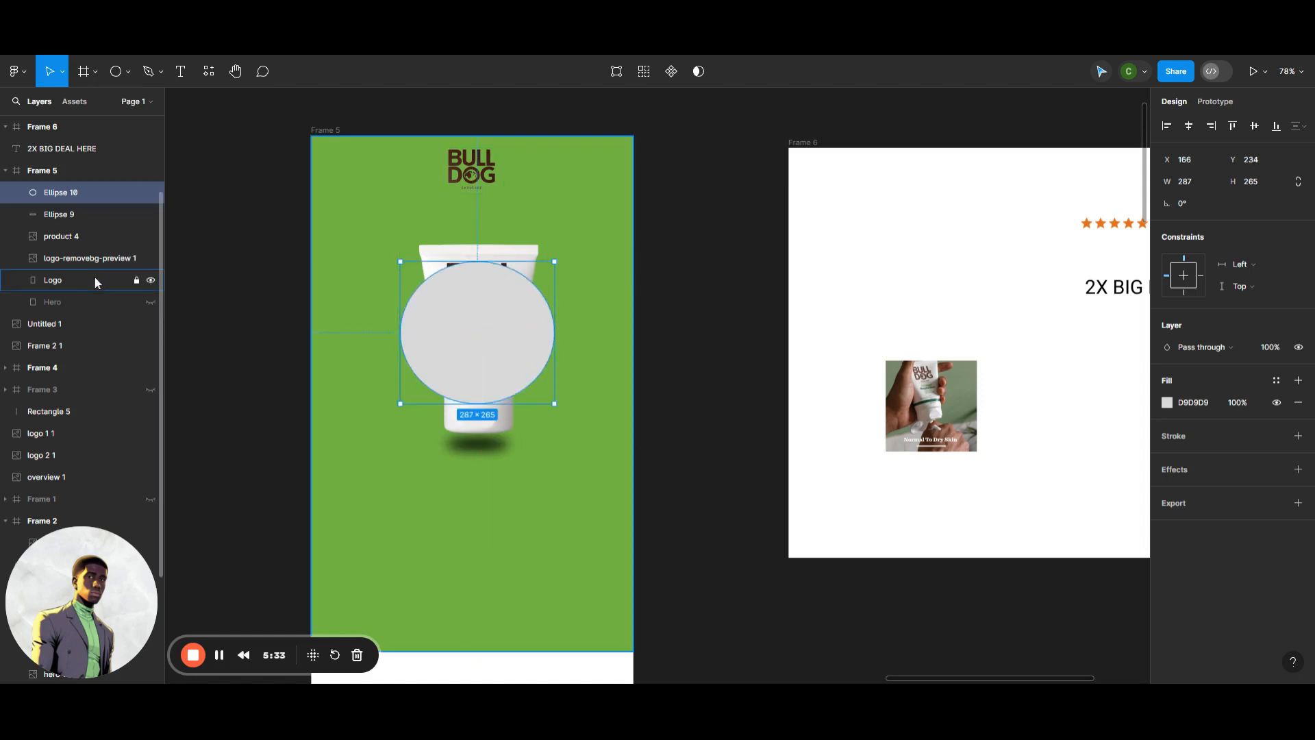
Reorder the new ellipse's layer so it sits directly beneath the product 4 layer, behind the tube.
{"action": "left_click", "coordinate": [101, 257]}
{"action": "left_click", "coordinate": [97, 235]}
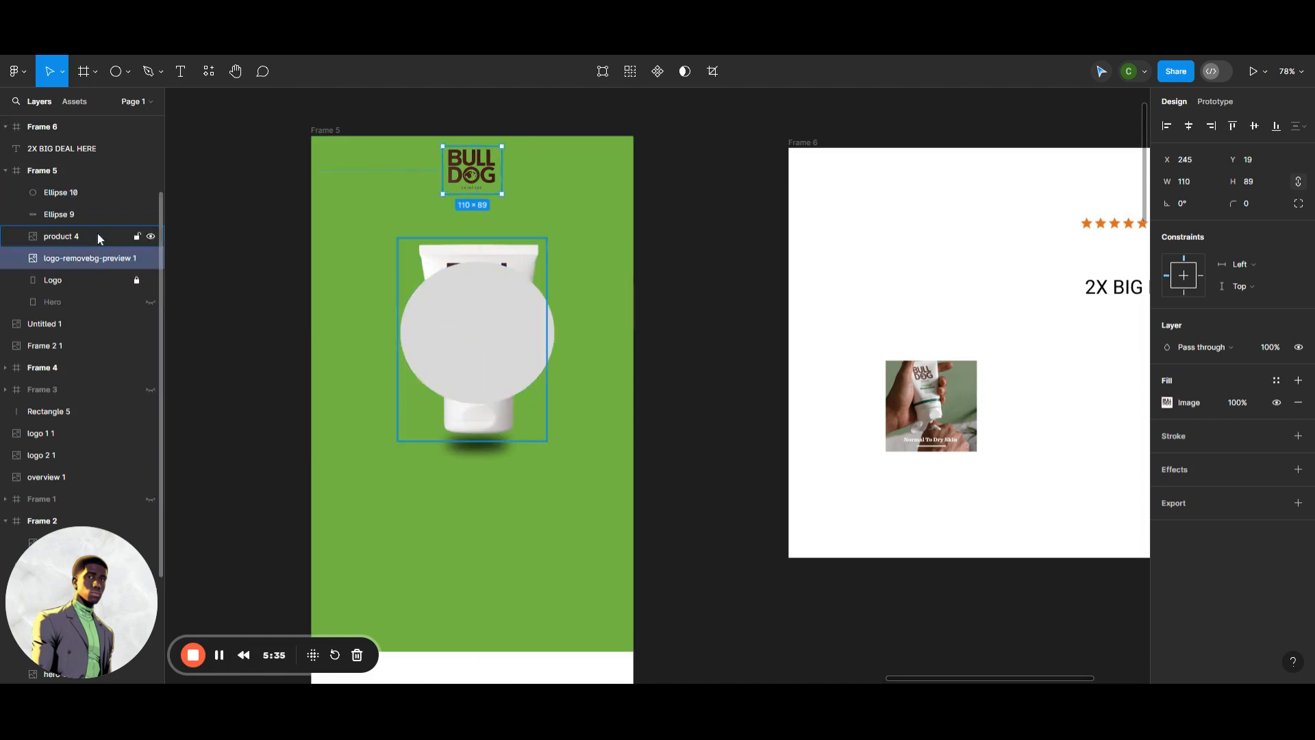
{"action": "left_click_drag", "start_coordinate": [91, 189], "coordinate": [96, 248]}
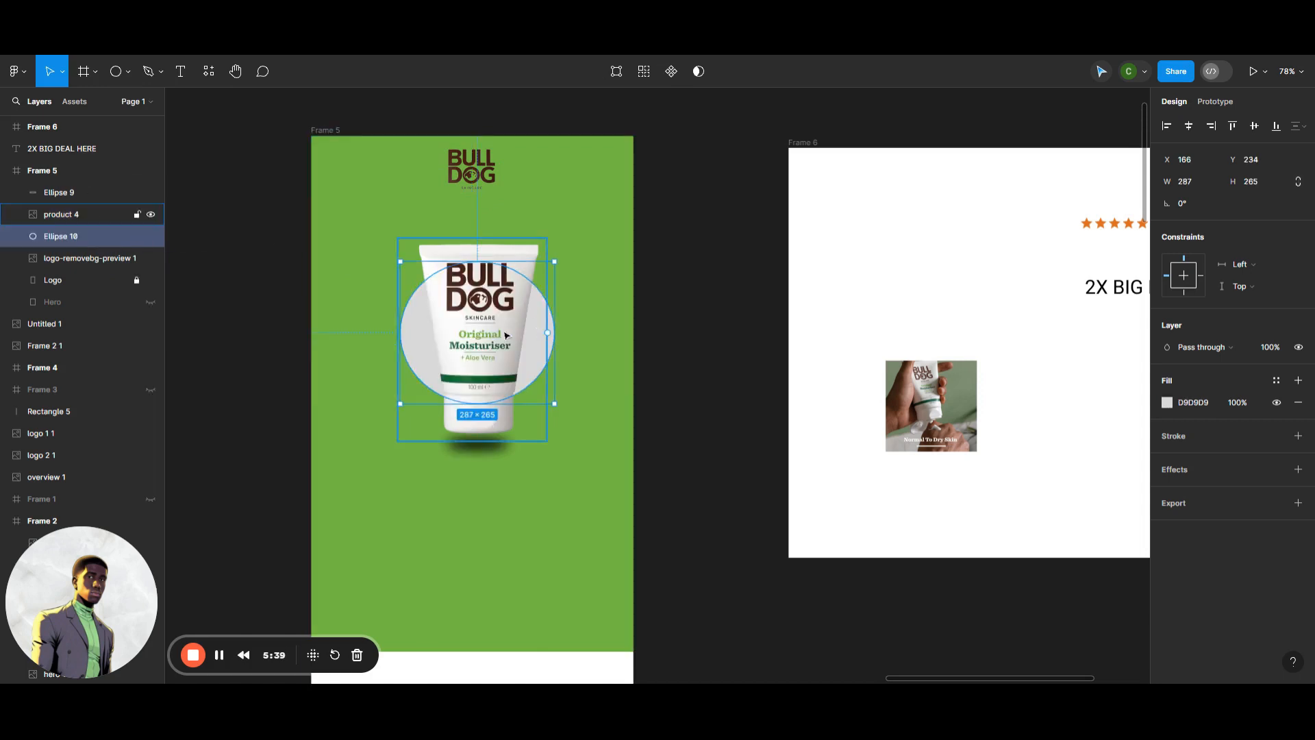
Reposition the ellipse behind the upper part of the tube at X 166, Y 182.
{"action": "left_click_drag", "start_coordinate": [413, 338], "coordinate": [411, 314]}
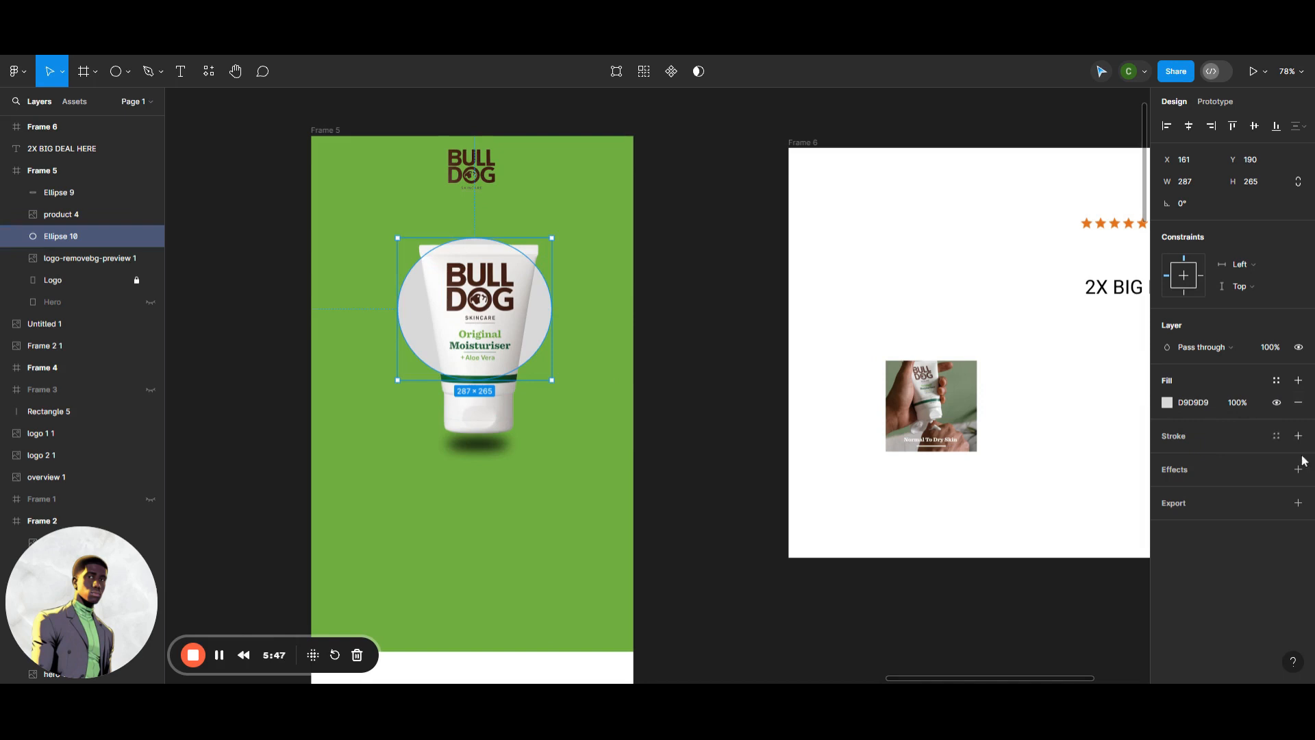
{"action": "key", "text": "Up"}
{"action": "key", "text": "Up"}
{"action": "key", "text": "Up"}
{"action": "key", "text": "Up"}
{"action": "key", "text": "Up"}
{"action": "key", "text": "Up"}
{"action": "key", "text": "Up"}
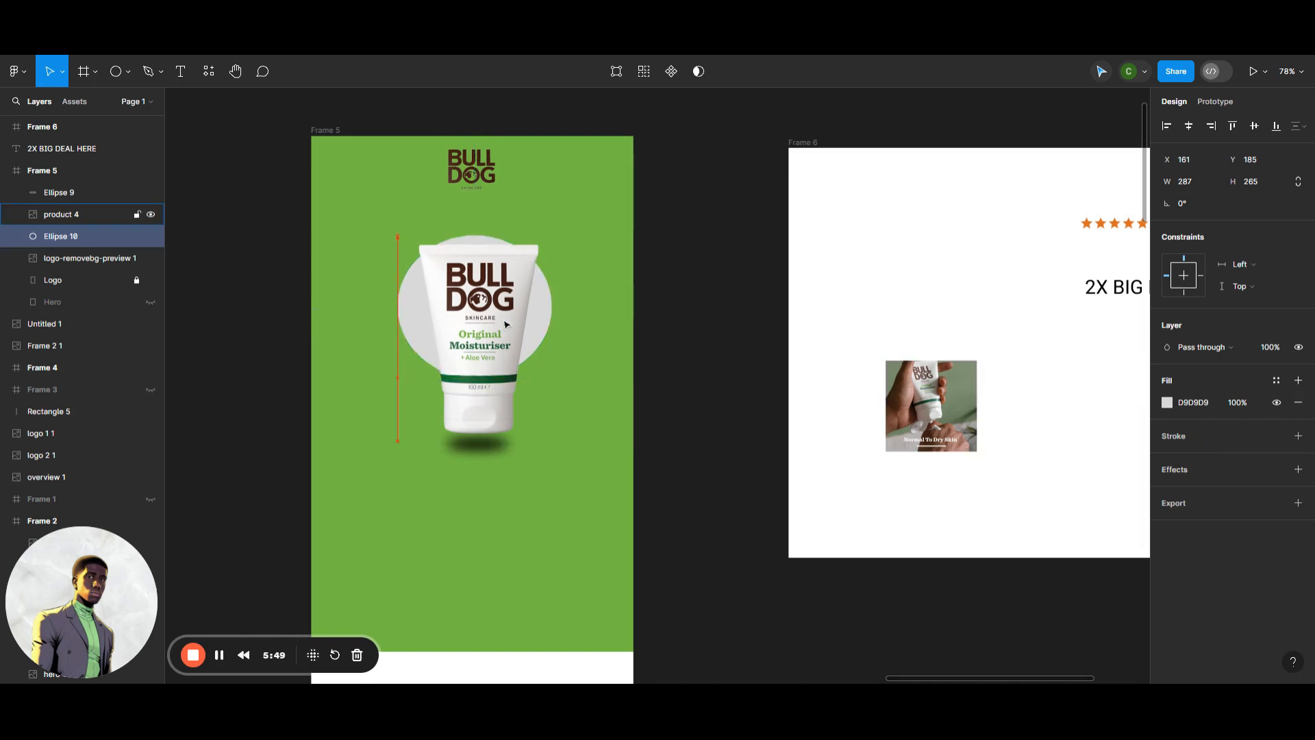
{"action": "key", "text": "Right"}
{"action": "key", "text": "Right"}
{"action": "key", "text": "Right"}
{"action": "key", "text": "Right"}
{"action": "key", "text": "Right"}
{"action": "key", "text": "Up"}
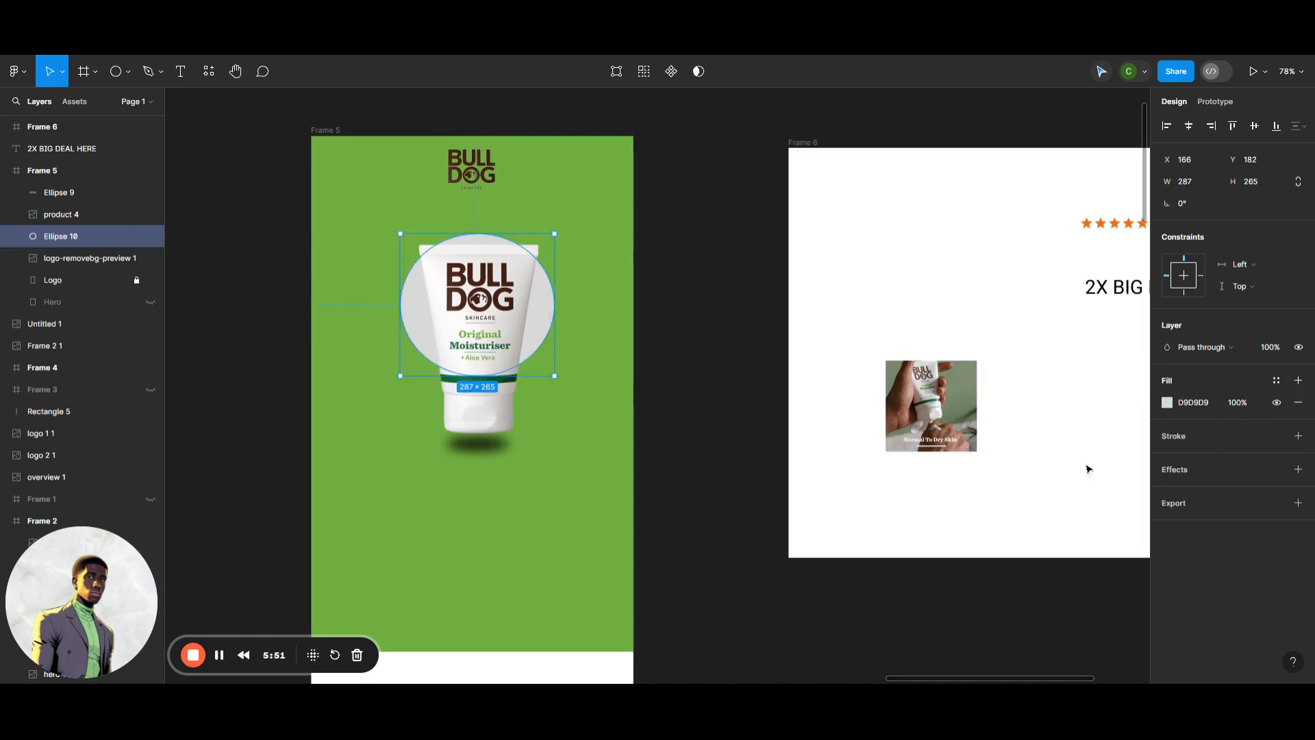
Turn the ellipse behind the tube into a glow with a layer blur of 25 and a white (FFFFFF) fill.
{"action": "left_click", "coordinate": [1299, 470]}
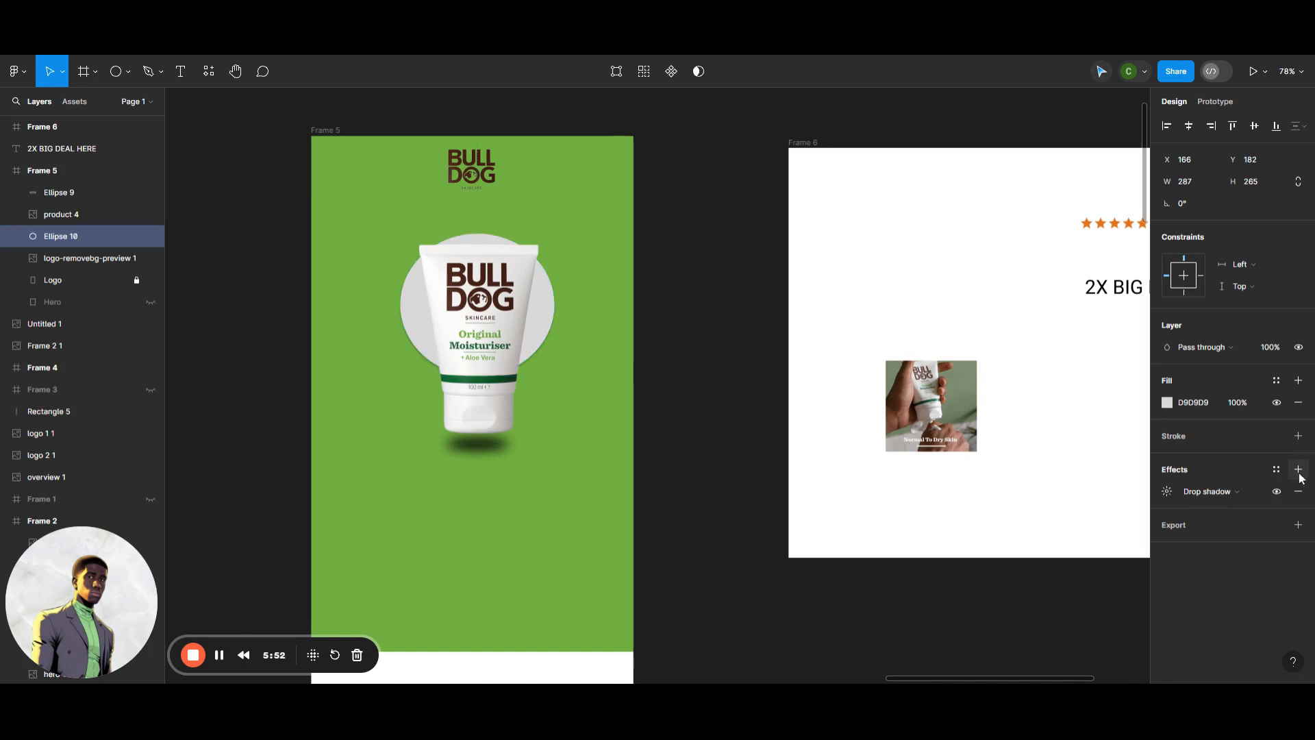
{"action": "left_click", "coordinate": [1208, 498]}
{"action": "left_click", "coordinate": [1219, 508]}
{"action": "left_click", "coordinate": [1167, 492]}
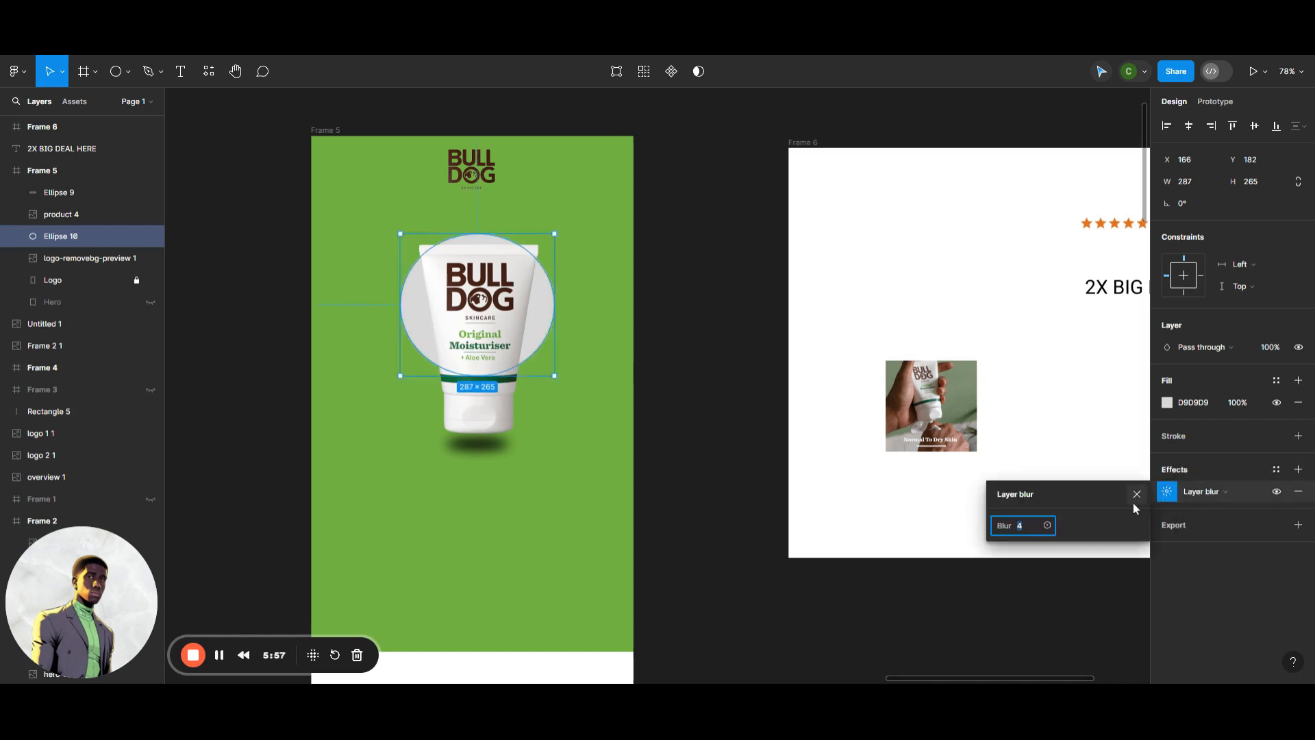
{"action": "type", "text": "25"}
{"action": "key", "text": "Return"}
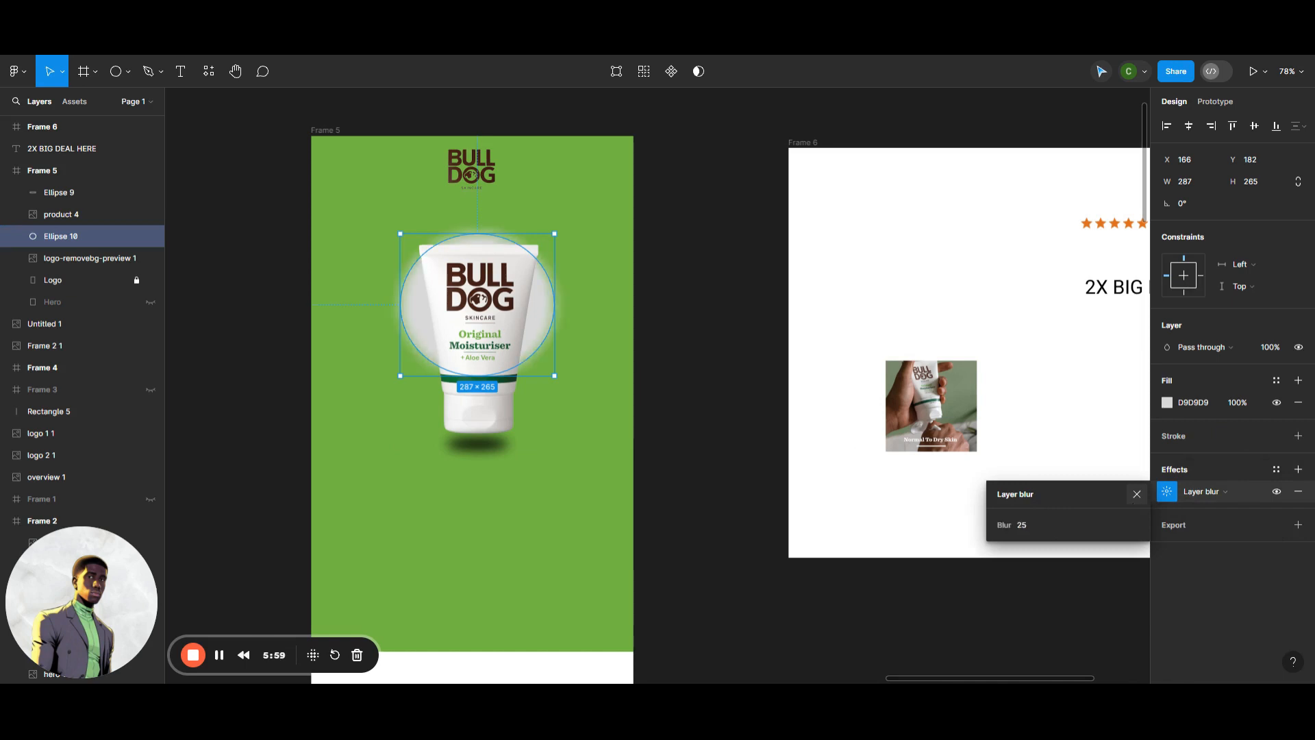
{"action": "left_click", "coordinate": [1168, 403]}
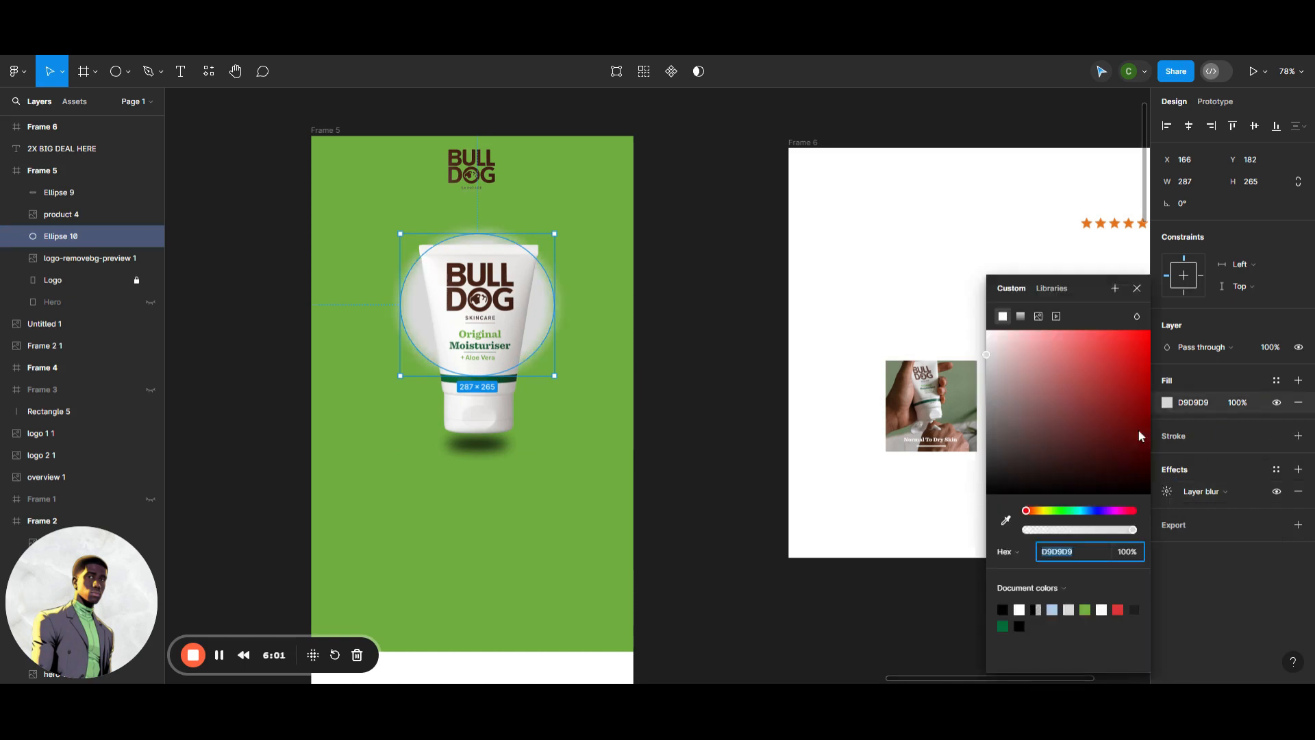
{"action": "left_click", "coordinate": [781, 566]}
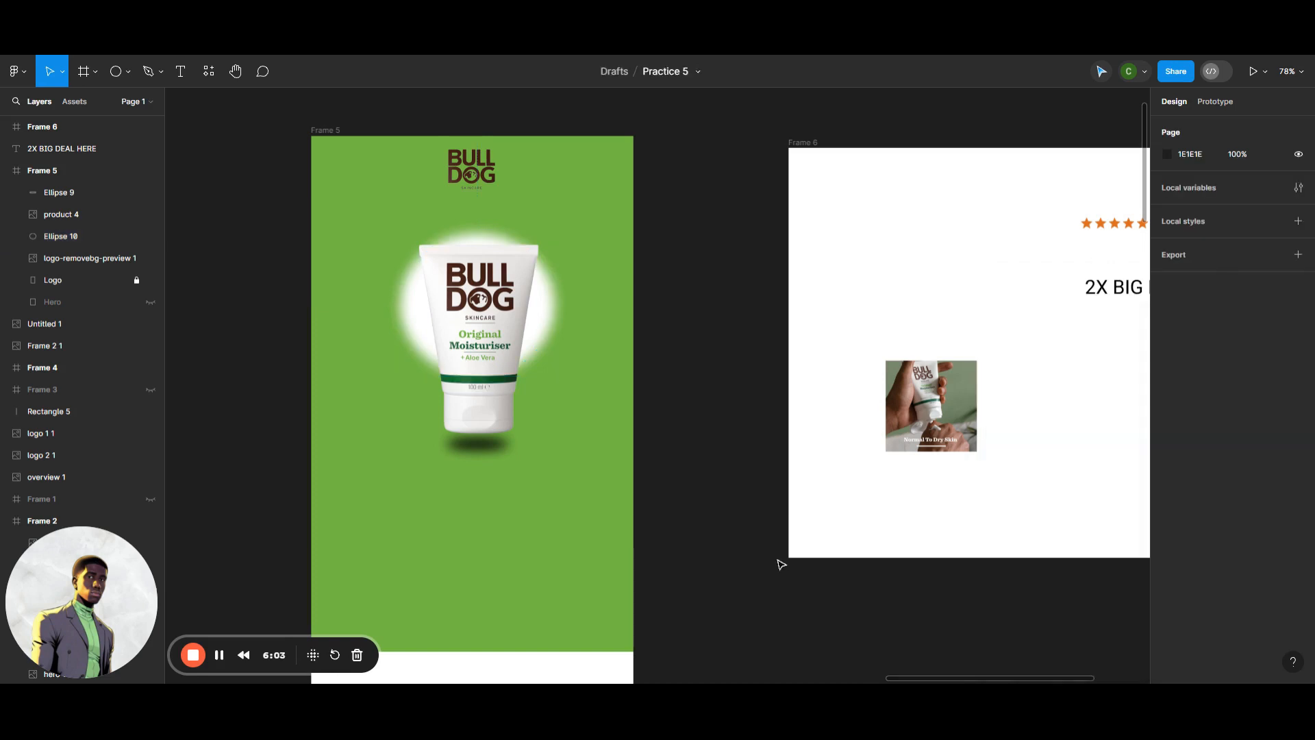
Nudge the white glow down and slightly sideways behind the tube to X 170, Y 202.
{"action": "left_click", "coordinate": [541, 332]}
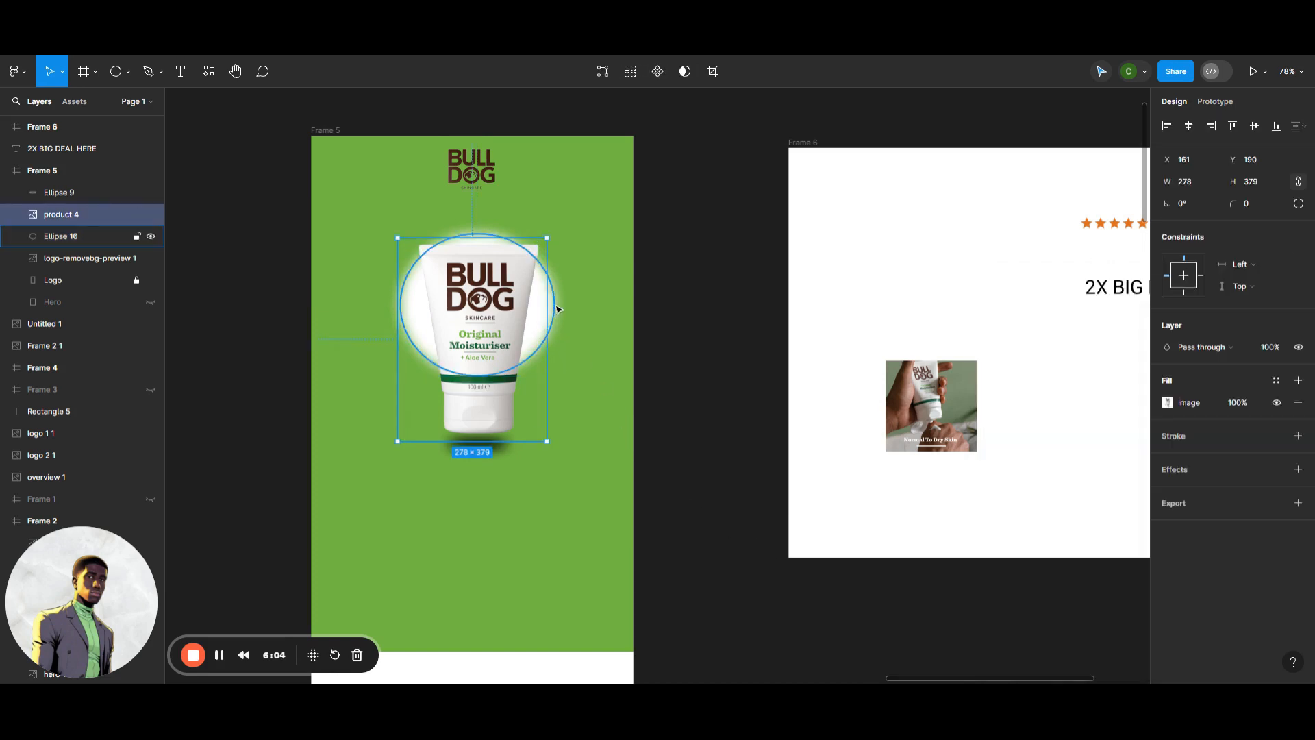
{"action": "left_click", "coordinate": [557, 310]}
{"action": "key", "text": "shift+Down"}
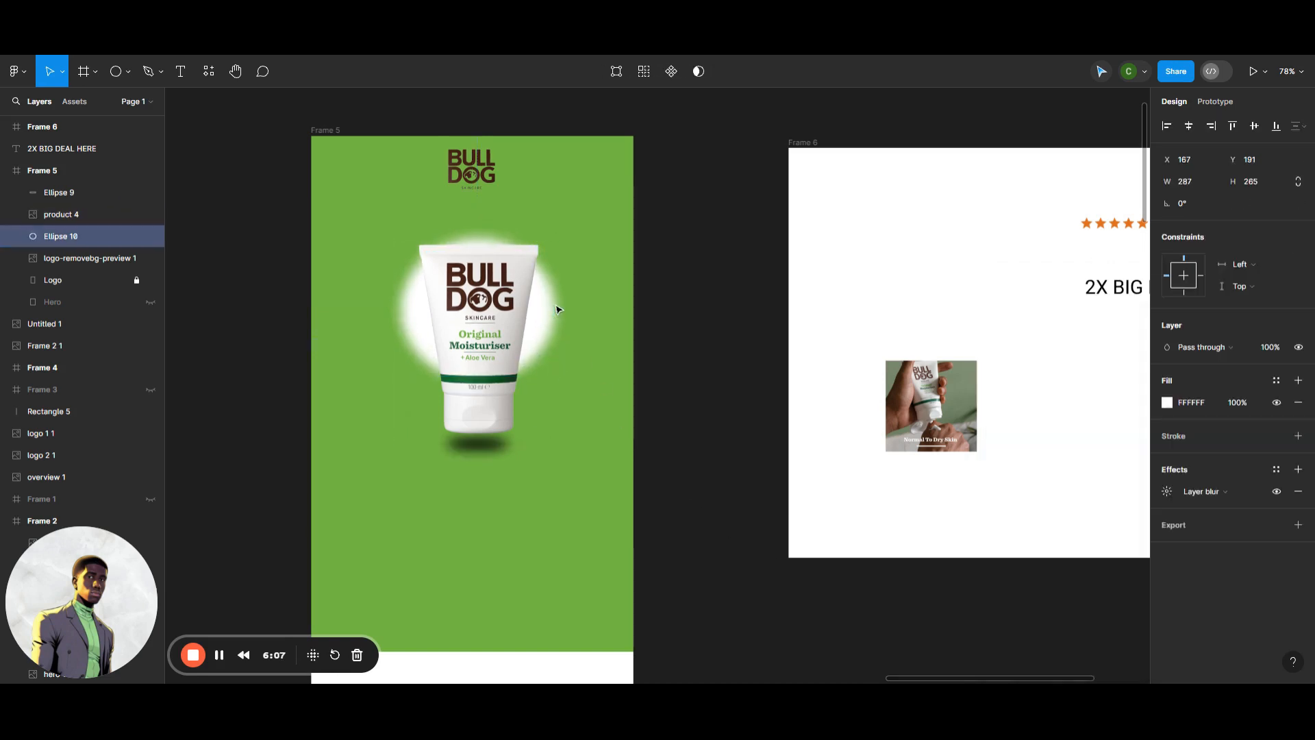
{"action": "key", "text": "Up"}
{"action": "key", "text": "Up"}
{"action": "key", "text": "Up"}
{"action": "key", "text": "Up"}
{"action": "key", "text": "Up"}
{"action": "key", "text": "Up"}
{"action": "key", "text": "Down"}
{"action": "key", "text": "Down"}
{"action": "key", "text": "Down"}
{"action": "key", "text": "Down"}
{"action": "key", "text": "Down"}
{"action": "key", "text": "Down"}
{"action": "key", "text": "Down"}
{"action": "key", "text": "Down"}
{"action": "key", "text": "Down"}
{"action": "key", "text": "Down"}
{"action": "key", "text": "Down"}
{"action": "key", "text": "Down"}
{"action": "key", "text": "Down"}
{"action": "key", "text": "Right"}
{"action": "key", "text": "Right"}
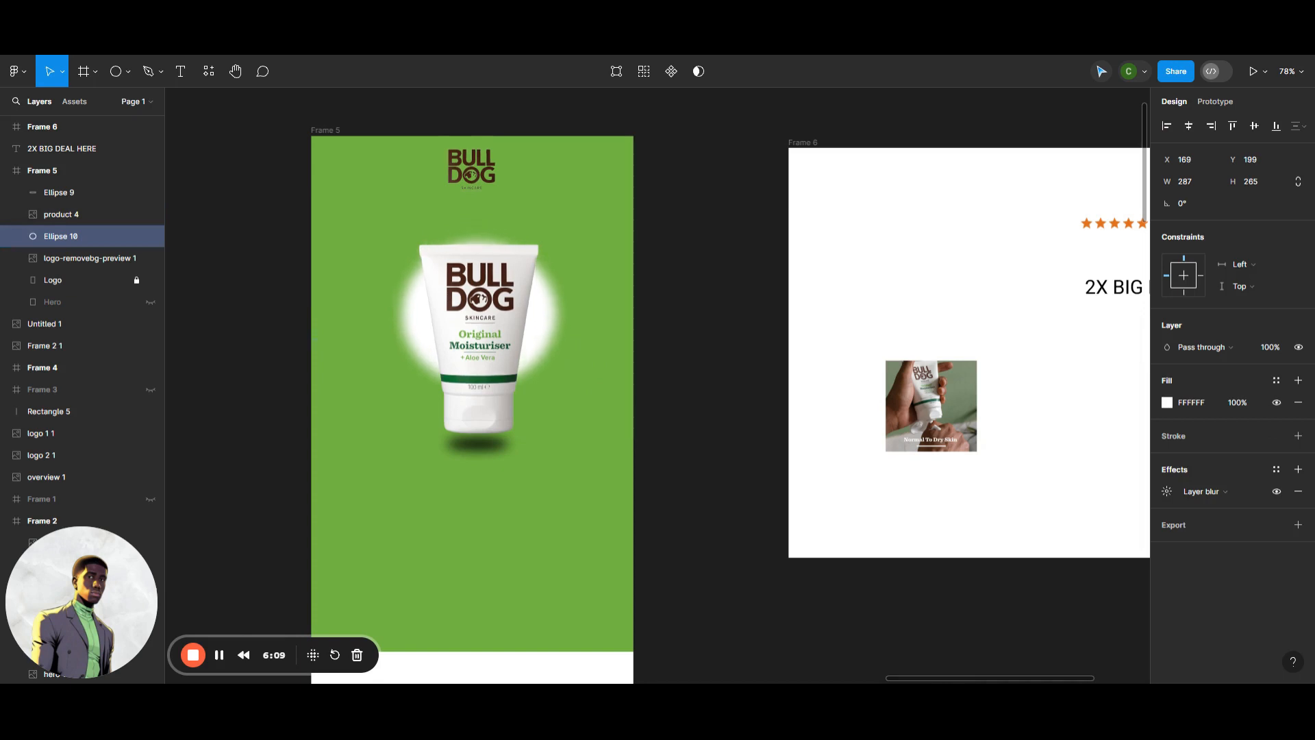
{"action": "key", "text": "Down"}
{"action": "key", "text": "Down"}
{"action": "key", "text": "Down"}
{"action": "key", "text": "Down"}
{"action": "key", "text": "Down"}
{"action": "key", "text": "Down"}
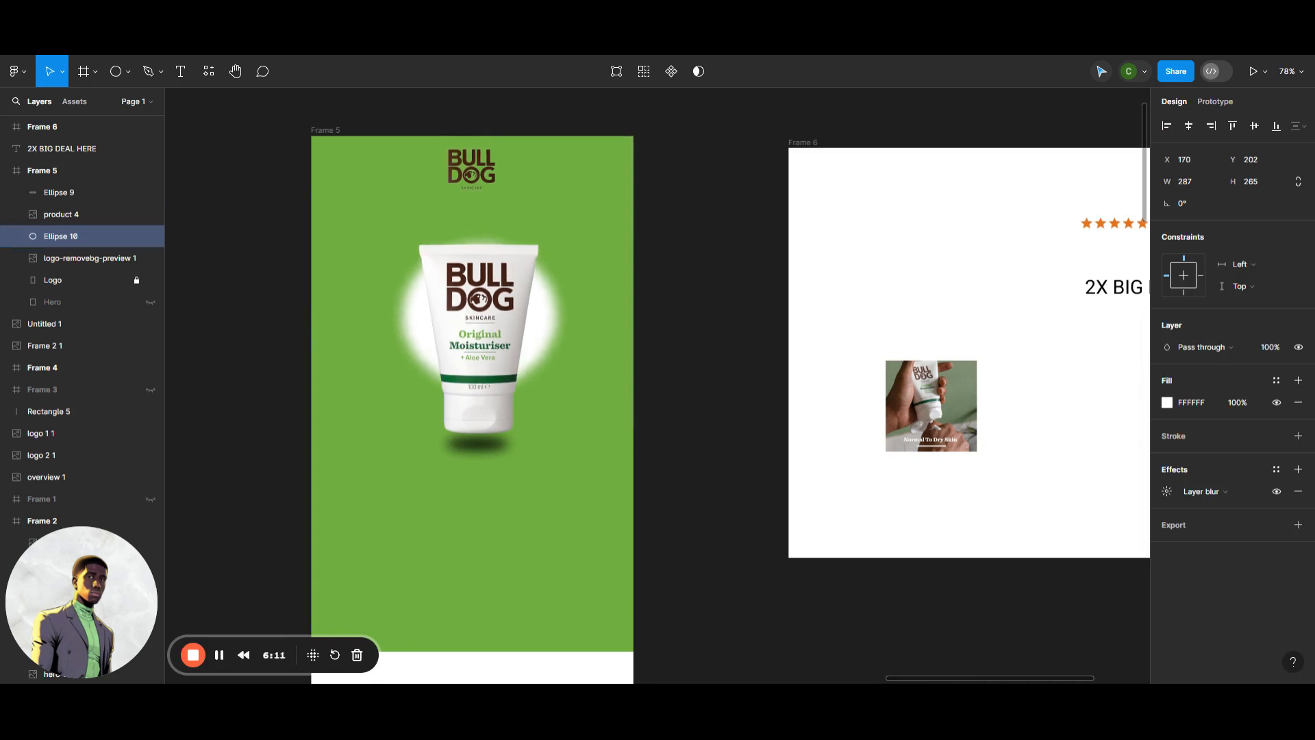
Move the tube, its shadow and the glow together further down and slightly left, centring them beneath the Bulldog logo.
{"action": "left_click", "coordinate": [661, 296]}
{"action": "left_click_drag", "start_coordinate": [513, 224], "coordinate": [430, 445]}
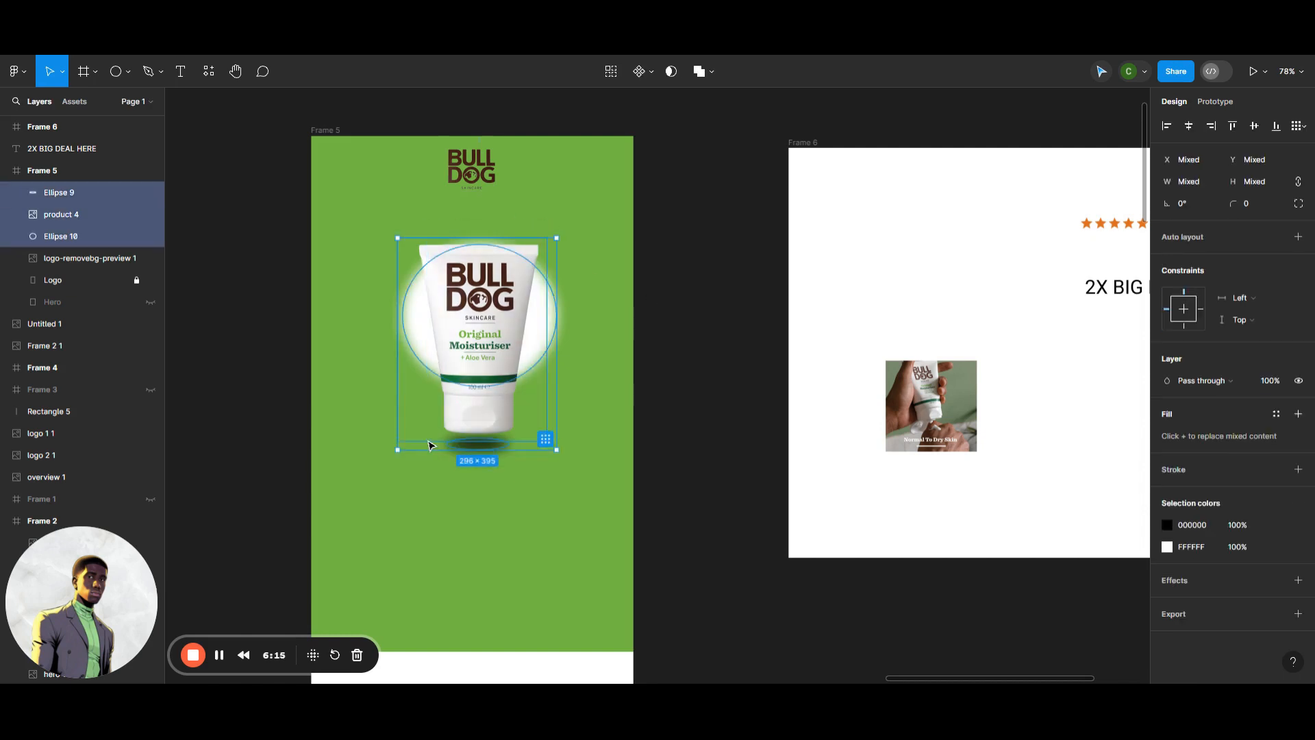
{"action": "key", "text": "Down"}
{"action": "key", "text": "Down"}
{"action": "key", "text": "Down"}
{"action": "key", "text": "Down"}
{"action": "key", "text": "Down"}
{"action": "key", "text": "Down"}
{"action": "key", "text": "Down"}
{"action": "key", "text": "Down"}
{"action": "key", "text": "Down"}
{"action": "key", "text": "Down"}
{"action": "key", "text": "Down"}
{"action": "key", "text": "Down"}
{"action": "key", "text": "Down"}
{"action": "key", "text": "Down"}
{"action": "key", "text": "Down"}
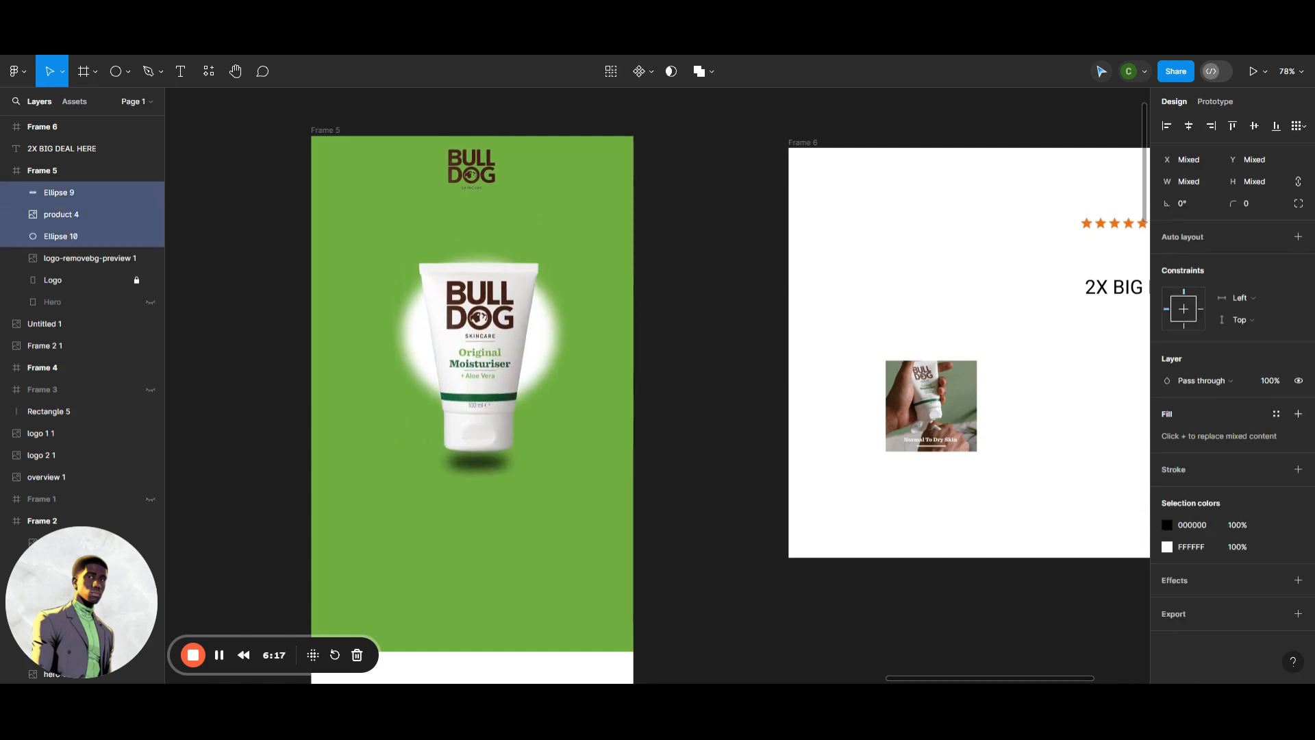
{"action": "key", "text": "Left"}
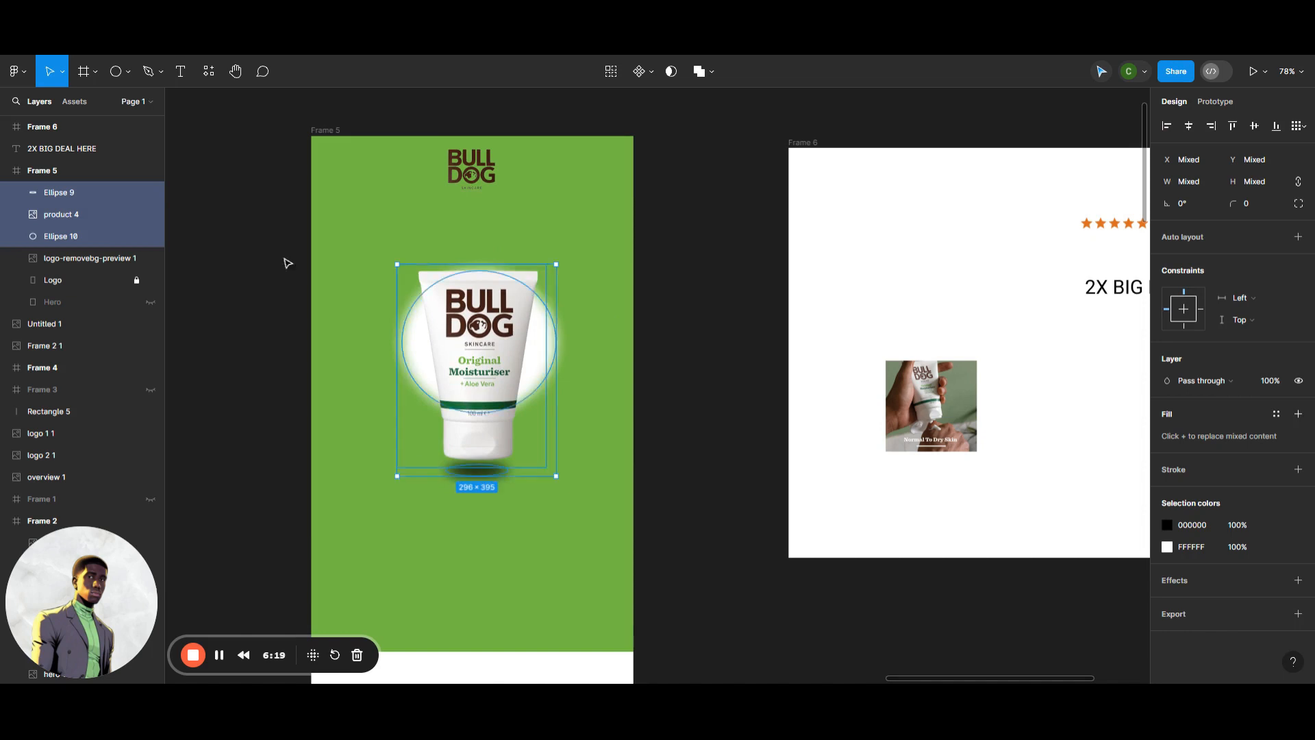
{"action": "key", "text": "Left"}
{"action": "key", "text": "Left"}
{"action": "key", "text": "Left"}
{"action": "key", "text": "Left"}
{"action": "key", "text": "Left"}
{"action": "key", "text": "Left"}
{"action": "key", "text": "Left"}
{"action": "key", "text": "Left"}
{"action": "key", "text": "Left"}
{"action": "key", "text": "Left"}
{"action": "key", "text": "Left"}
{"action": "key", "text": "Left"}
{"action": "key", "text": "Left"}
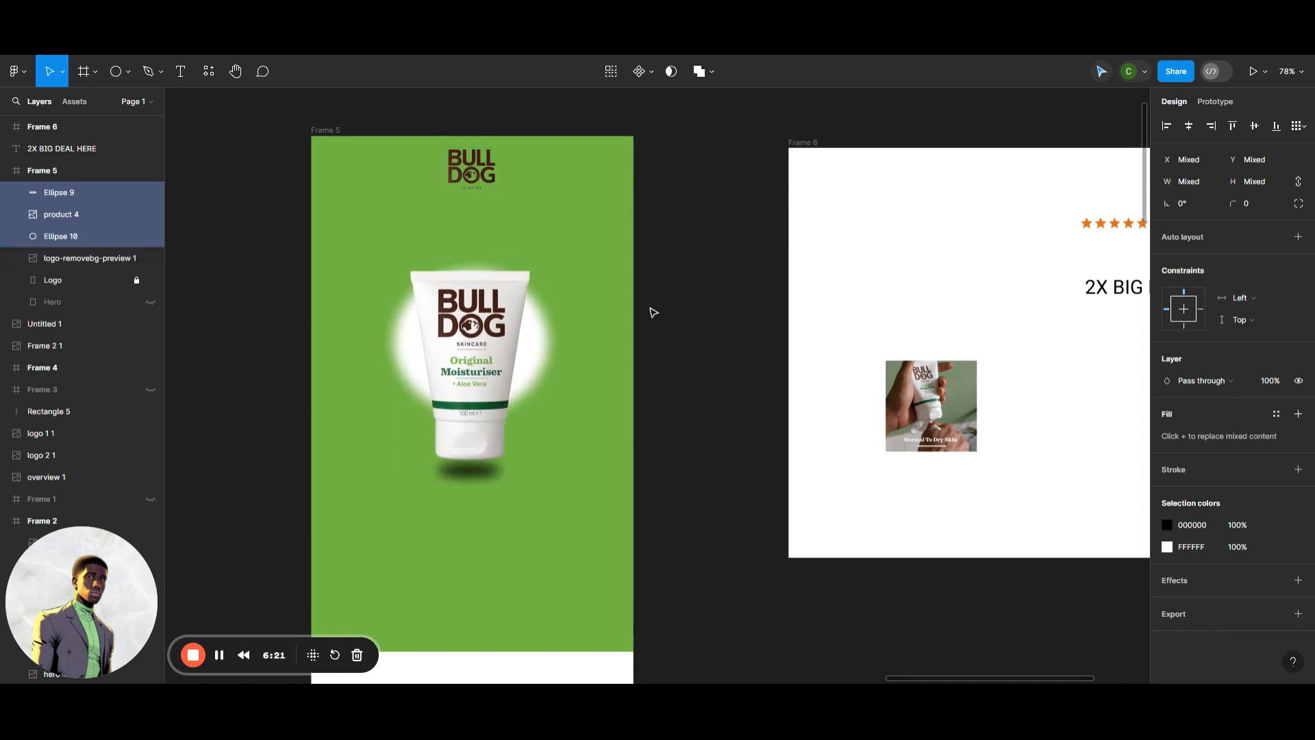
{"action": "key", "text": "Down"}
{"action": "key", "text": "Down"}
{"action": "key", "text": "Down"}
{"action": "key", "text": "Down"}
{"action": "key", "text": "Down"}
{"action": "key", "text": "Down"}
{"action": "key", "text": "Down"}
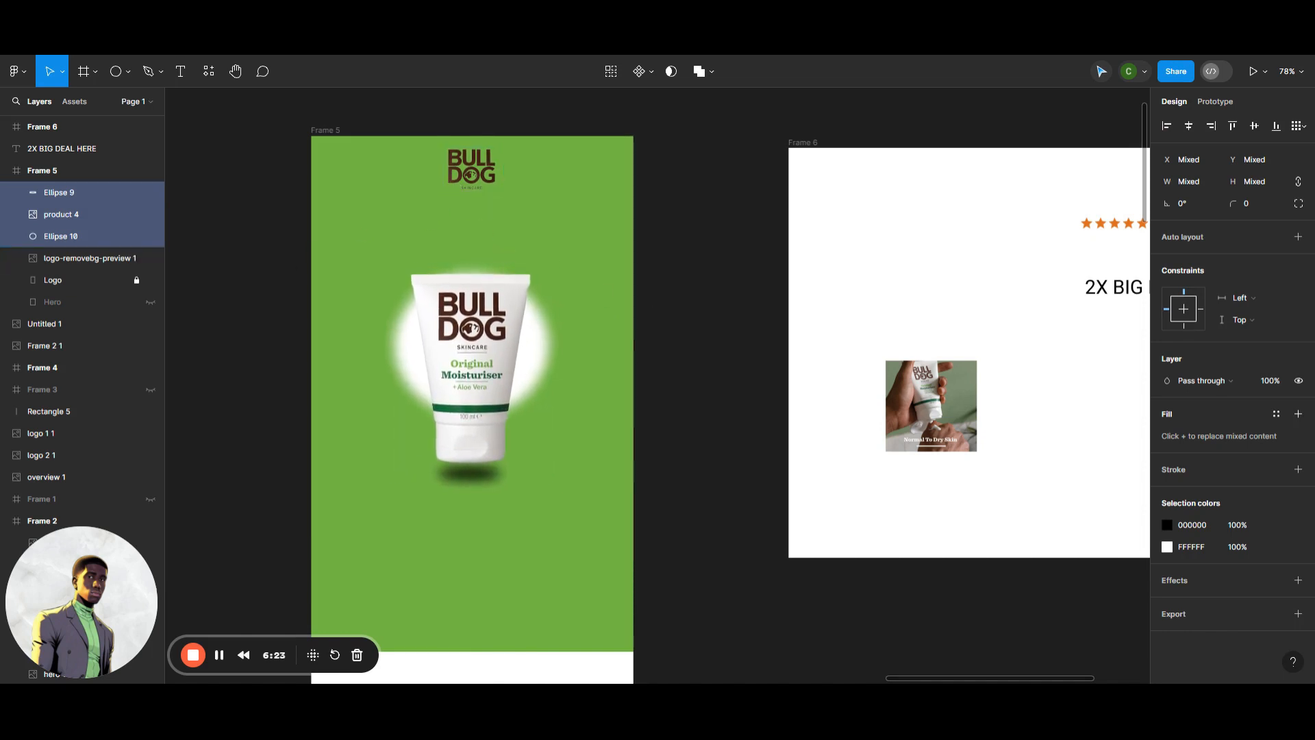
{"action": "left_click", "coordinate": [705, 244]}
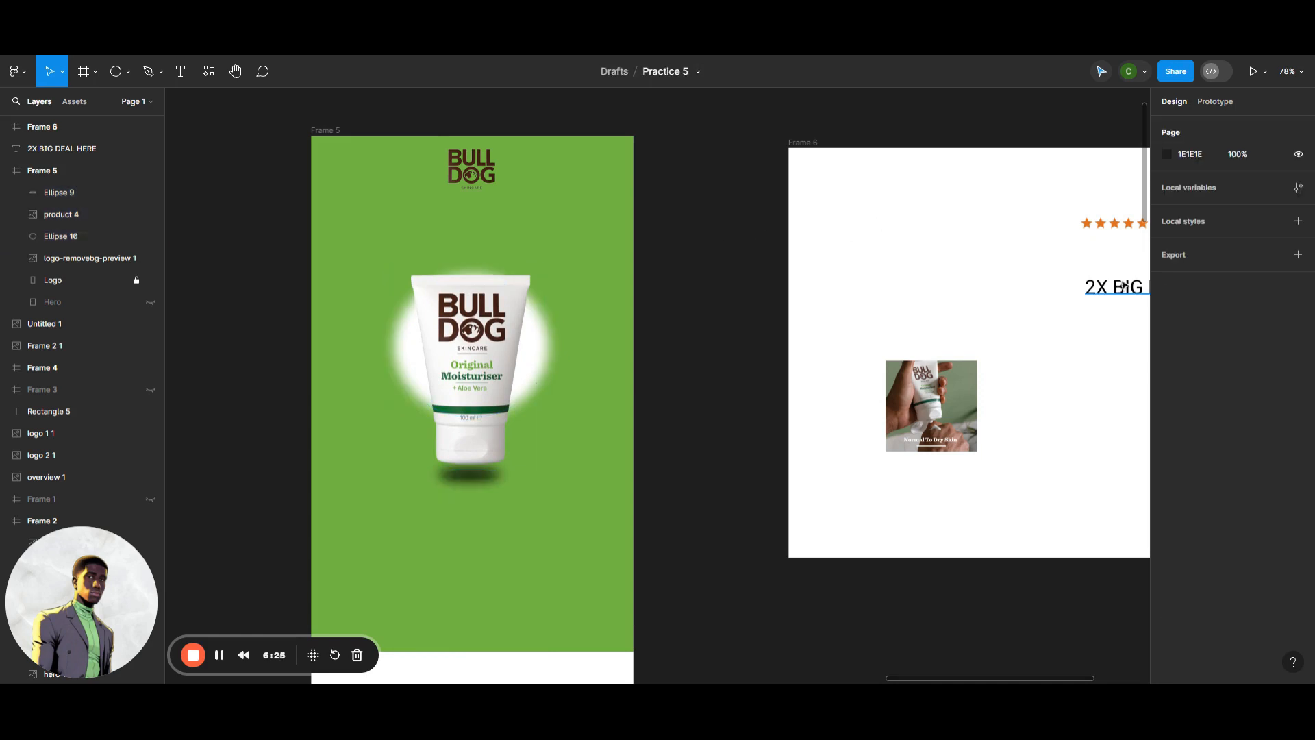
Paste a copy of Frame 6's "2X BIG DEAL HERE Protein" text and place it between the logo and tube in Frame 5.
{"action": "left_click_drag", "start_coordinate": [1119, 287], "coordinate": [883, 278]}
{"action": "right_click", "coordinate": [926, 269]}
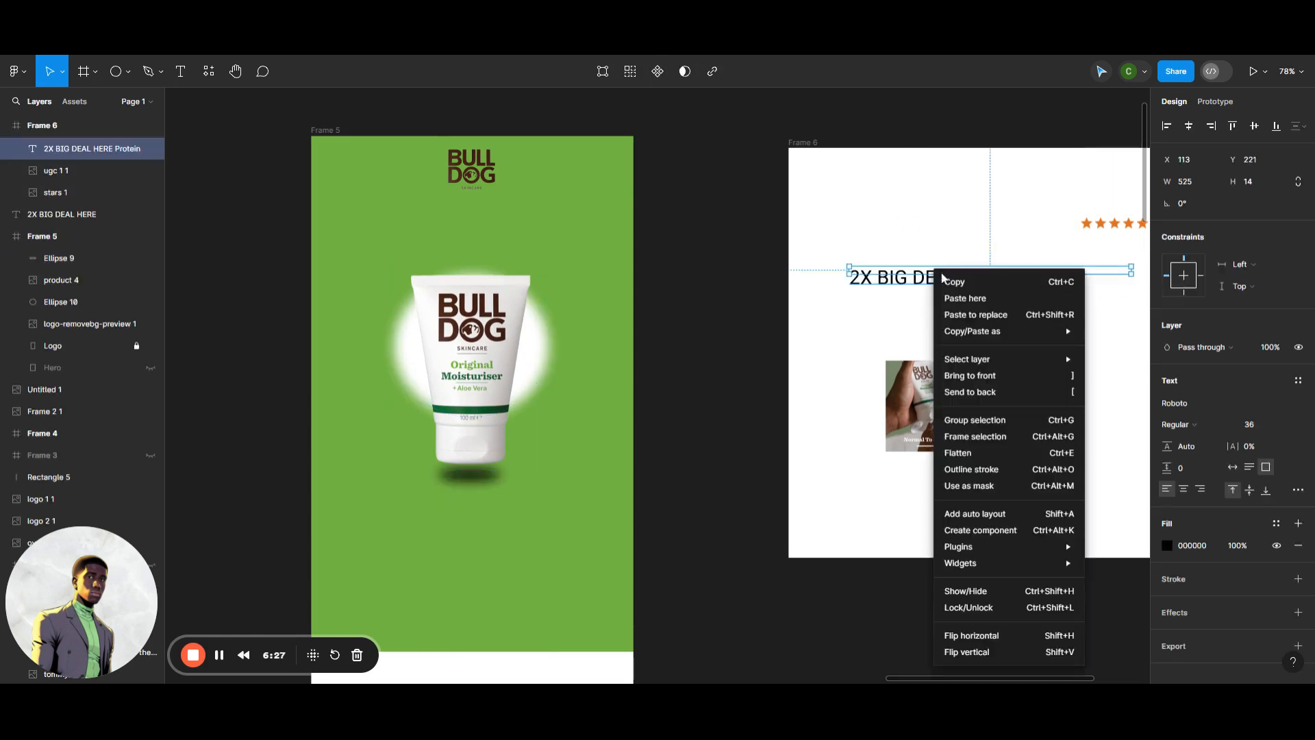
{"action": "left_click", "coordinate": [938, 230]}
{"action": "right_click", "coordinate": [939, 230]}
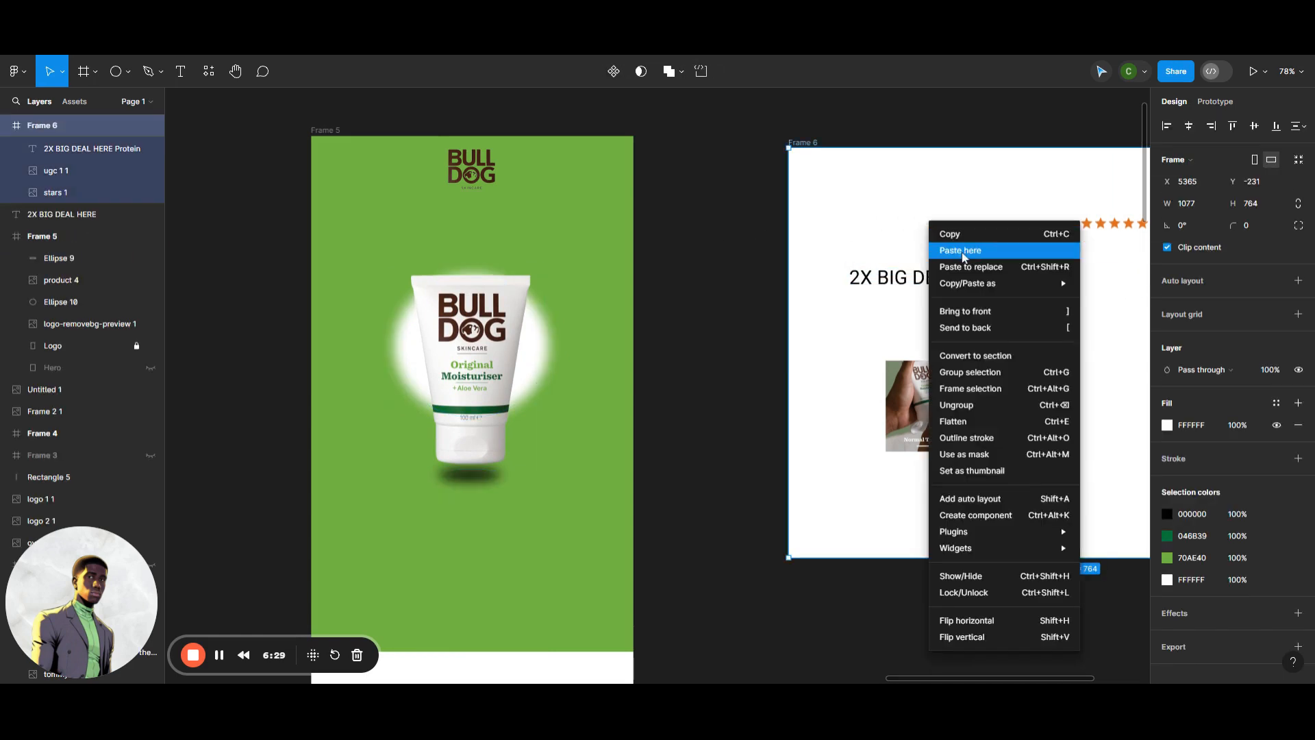
{"action": "left_click", "coordinate": [949, 247]}
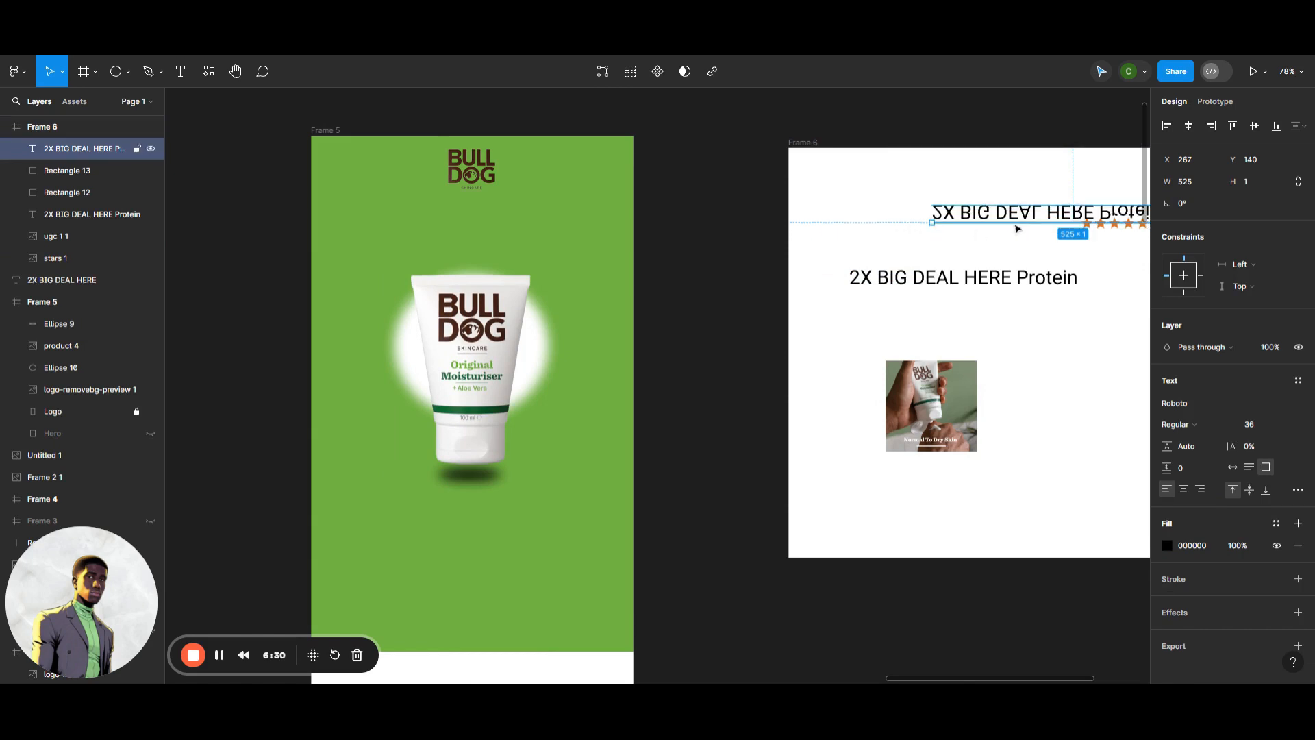
{"action": "left_click_drag", "start_coordinate": [1017, 235], "coordinate": [470, 237]}
Replace the wording of the copied headline in Frame 5 with "BULL DOG SKINCARE IS HERE".
{"action": "double_click", "coordinate": [473, 237]}
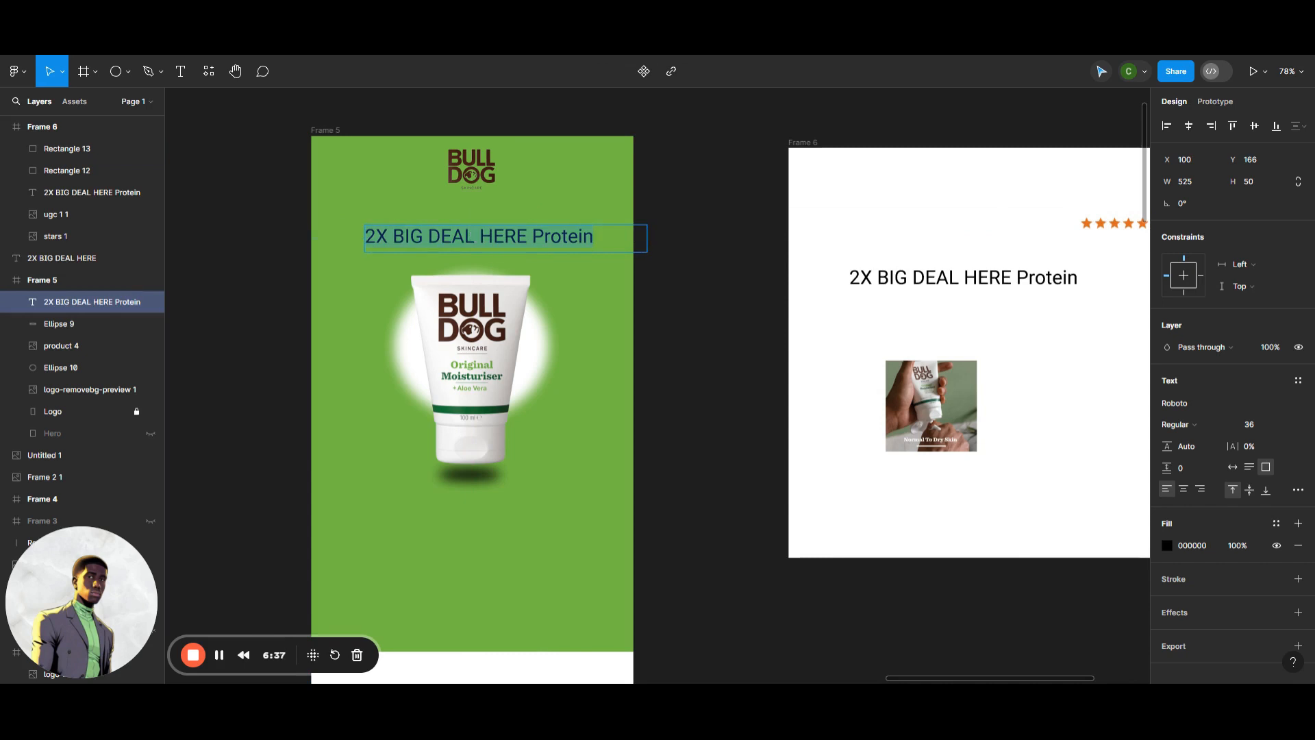
{"action": "type", "text": "BU"}
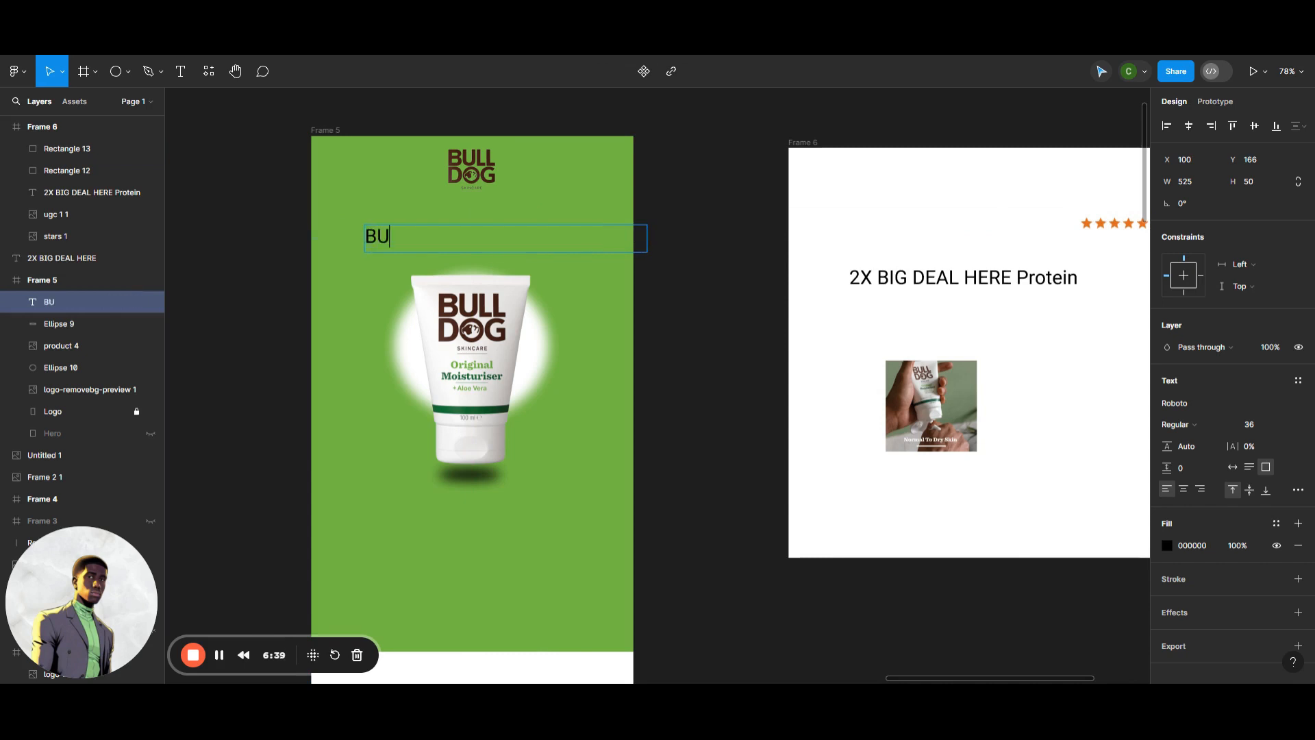
{"action": "type", "text": "LL DOG "}
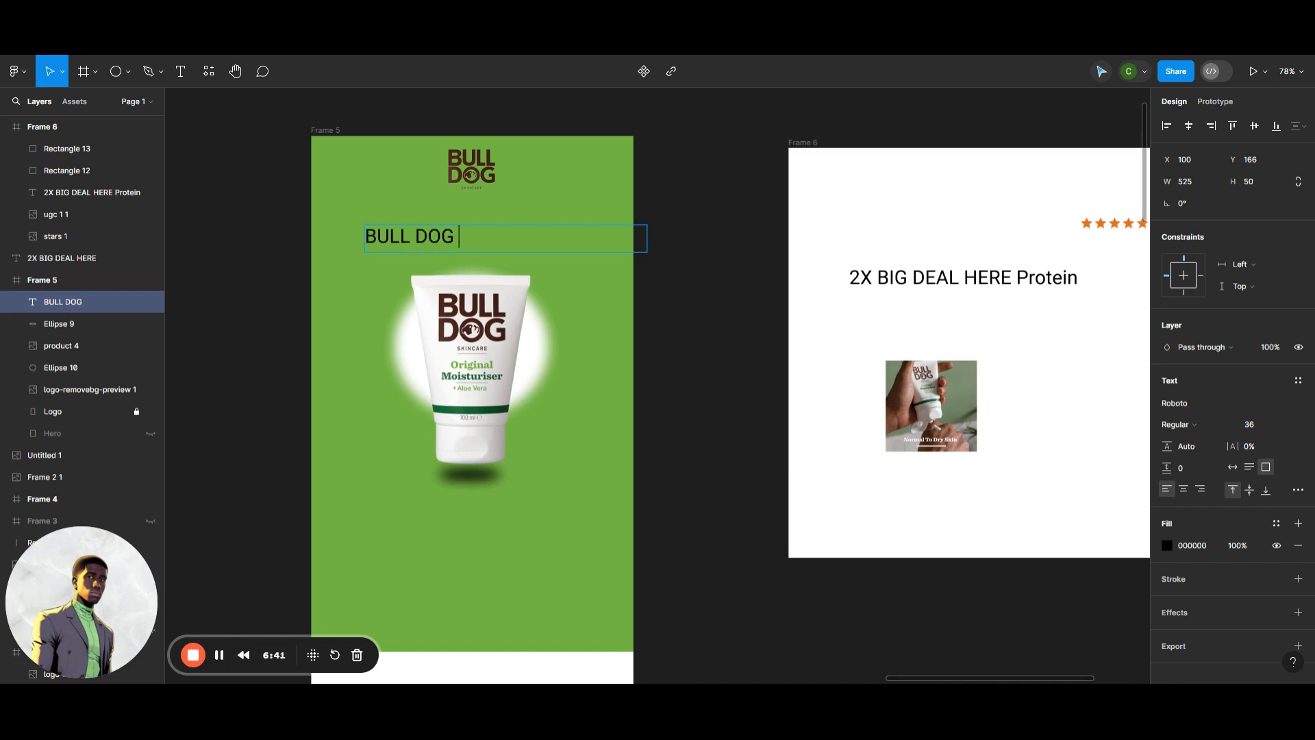
{"action": "type", "text": "CR"}
{"action": "key", "text": "BackSpace"}
{"action": "key", "text": "BackSpace"}
{"action": "type", "text": "SKINCRA"}
{"action": "key", "text": "BackSpace"}
{"action": "key", "text": "BackSpace"}
{"action": "type", "text": "ARE "}
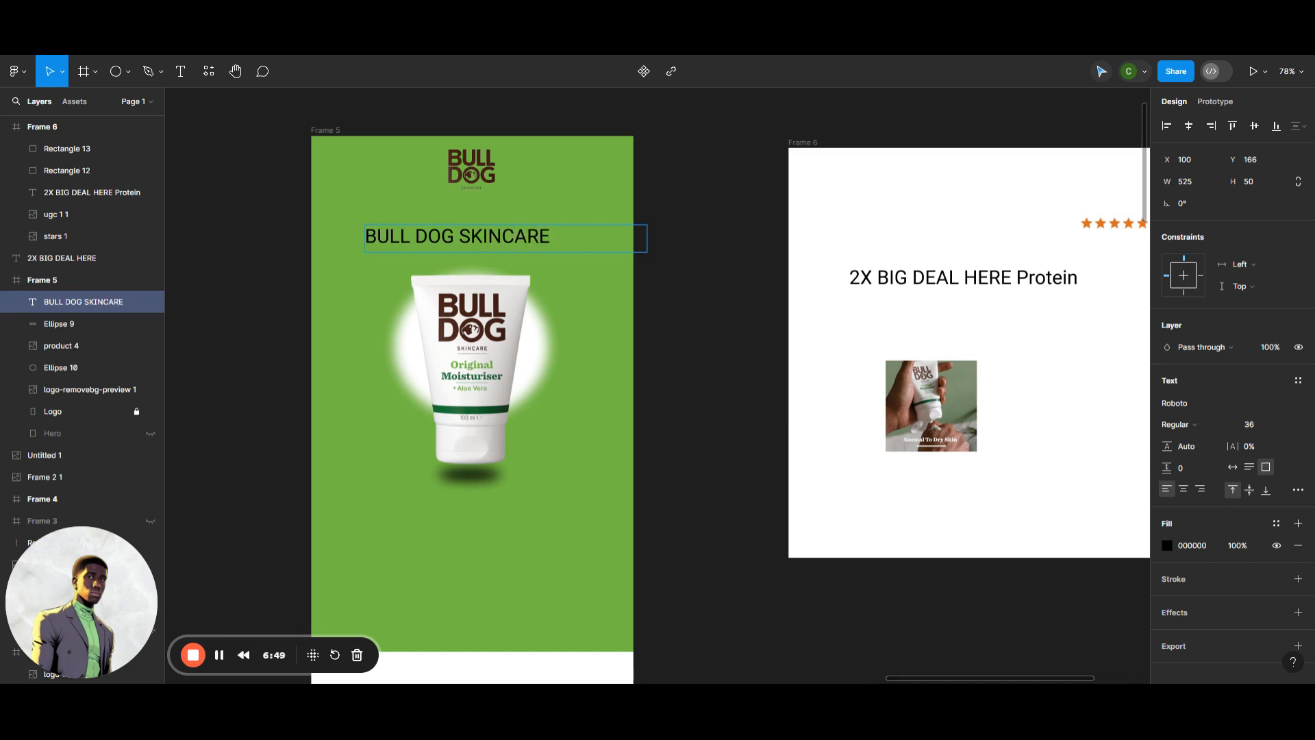
{"action": "type", "text": "IS HERE"}
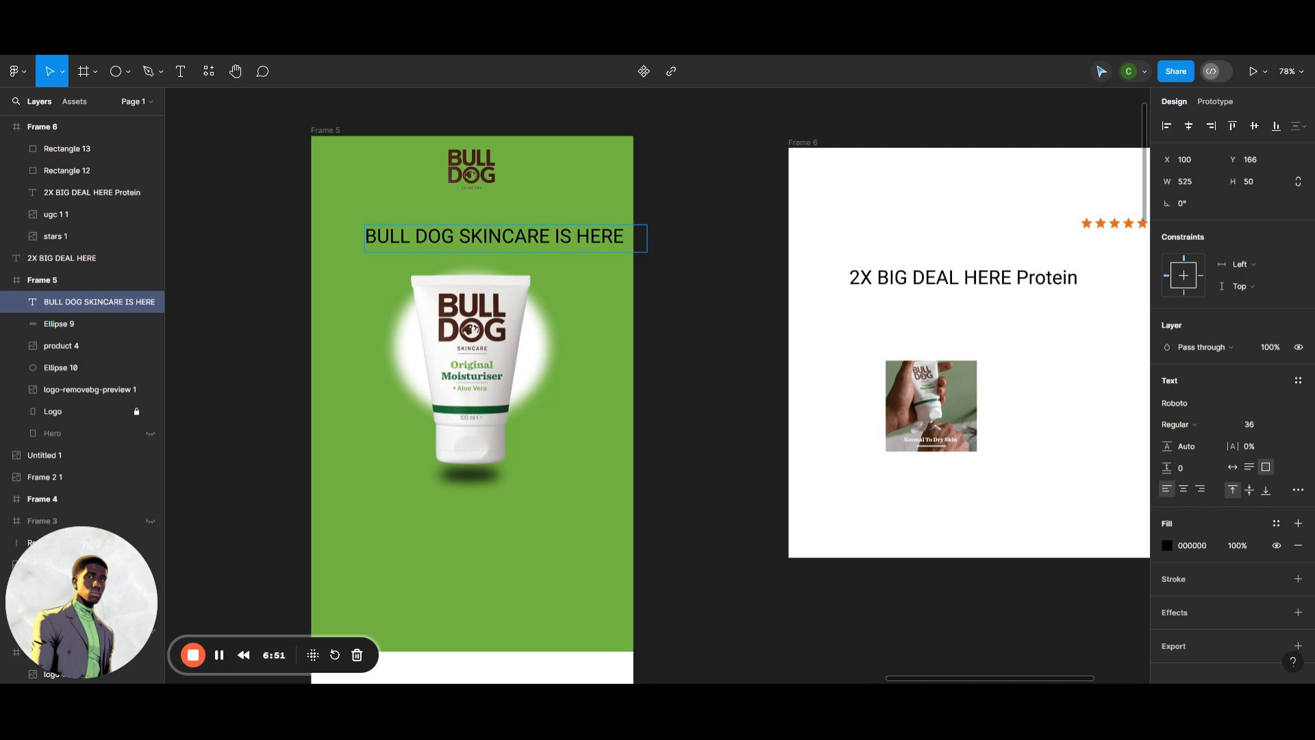
Remove "BULL DOG" from the headline so it reads "SKINCARE IS HERE".
{"action": "key", "text": "ctrl+Left"}
{"action": "key", "text": "ctrl+Left"}
{"action": "key", "text": "ctrl+Left"}
{"action": "key", "text": "ctrl+shift+Left"}
{"action": "key", "text": "ctrl+shift+Left"}
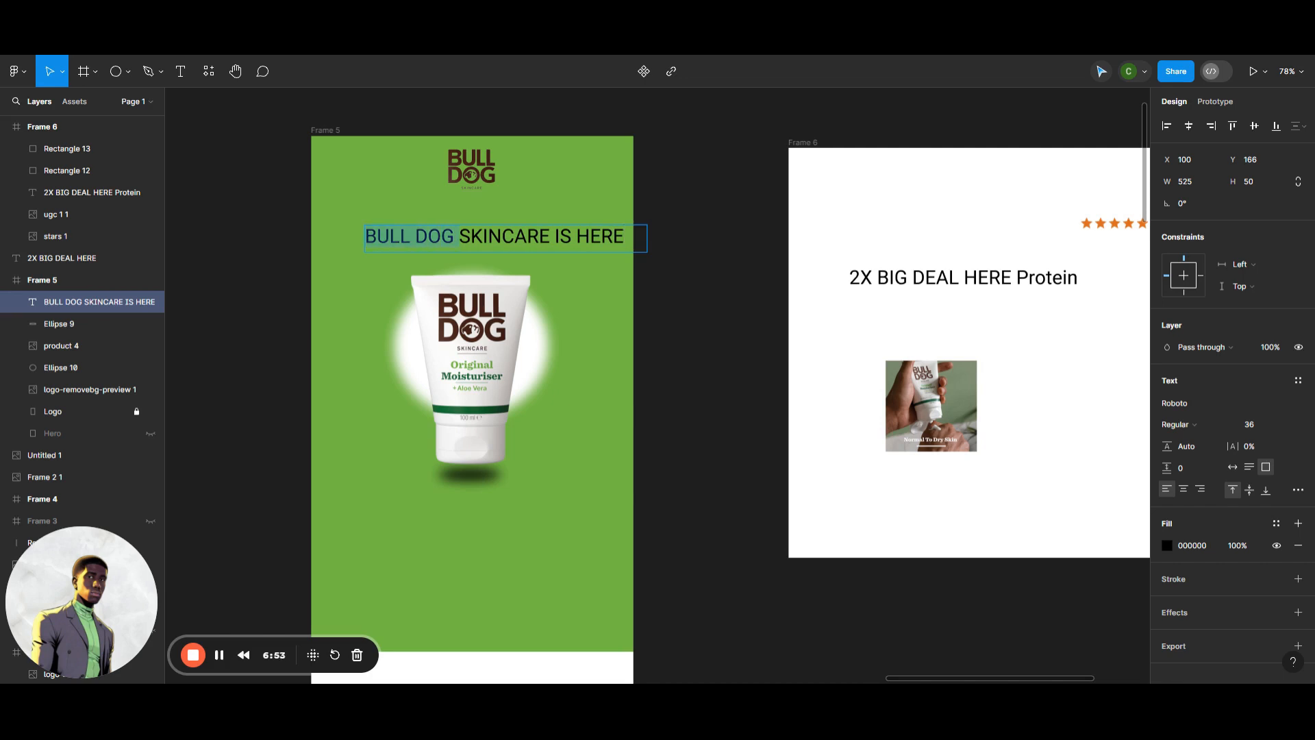
{"action": "key", "text": "BackSpace"}
{"action": "key", "text": "Escape"}
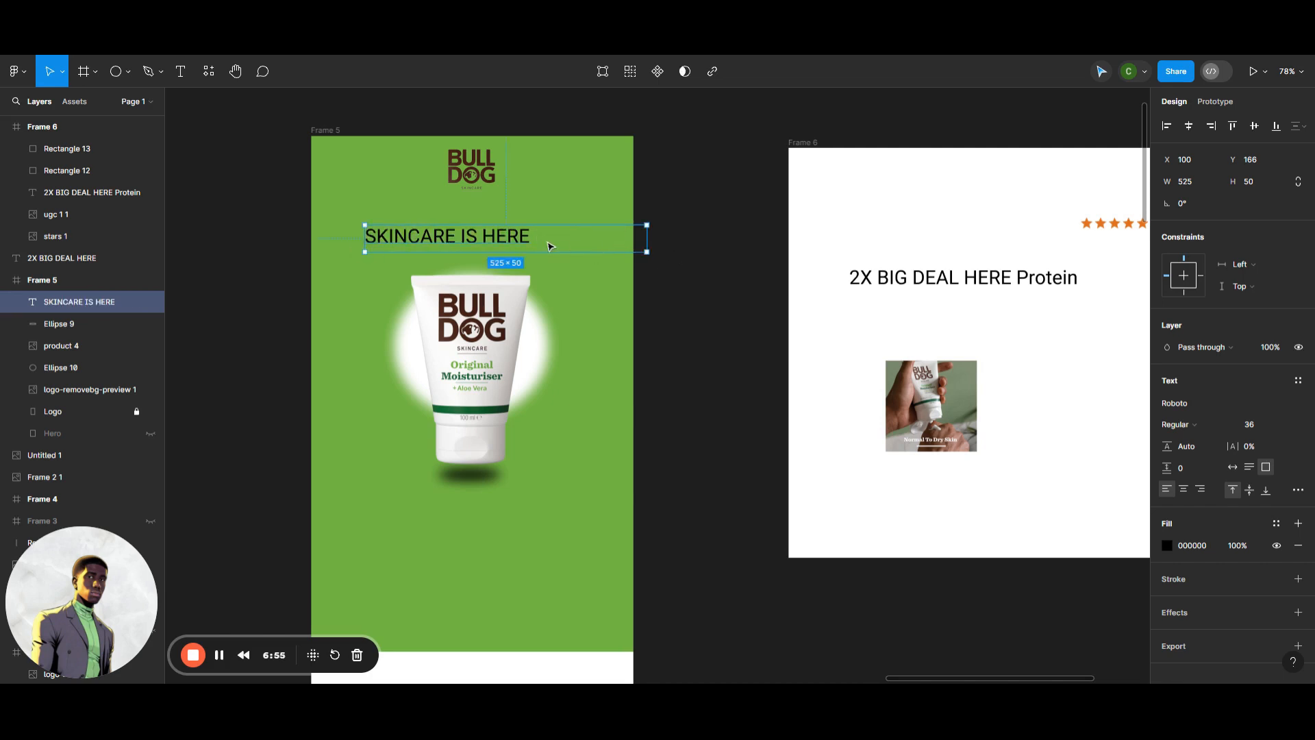
Narrow the "SKINCARE IS HERE" text box to 350 wide and set its font style to Condensed Black Italic.
{"action": "left_click_drag", "start_coordinate": [648, 235], "coordinate": [530, 234]}
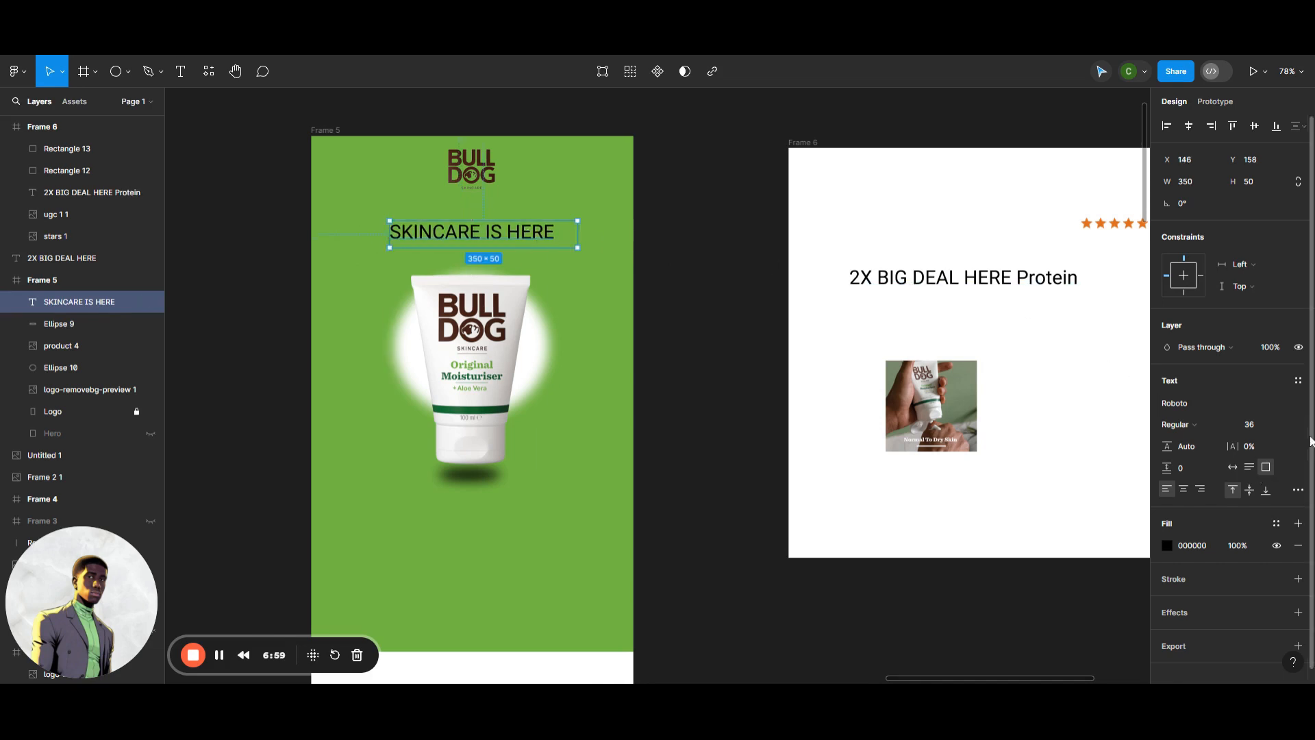
{"action": "left_click", "coordinate": [1221, 424]}
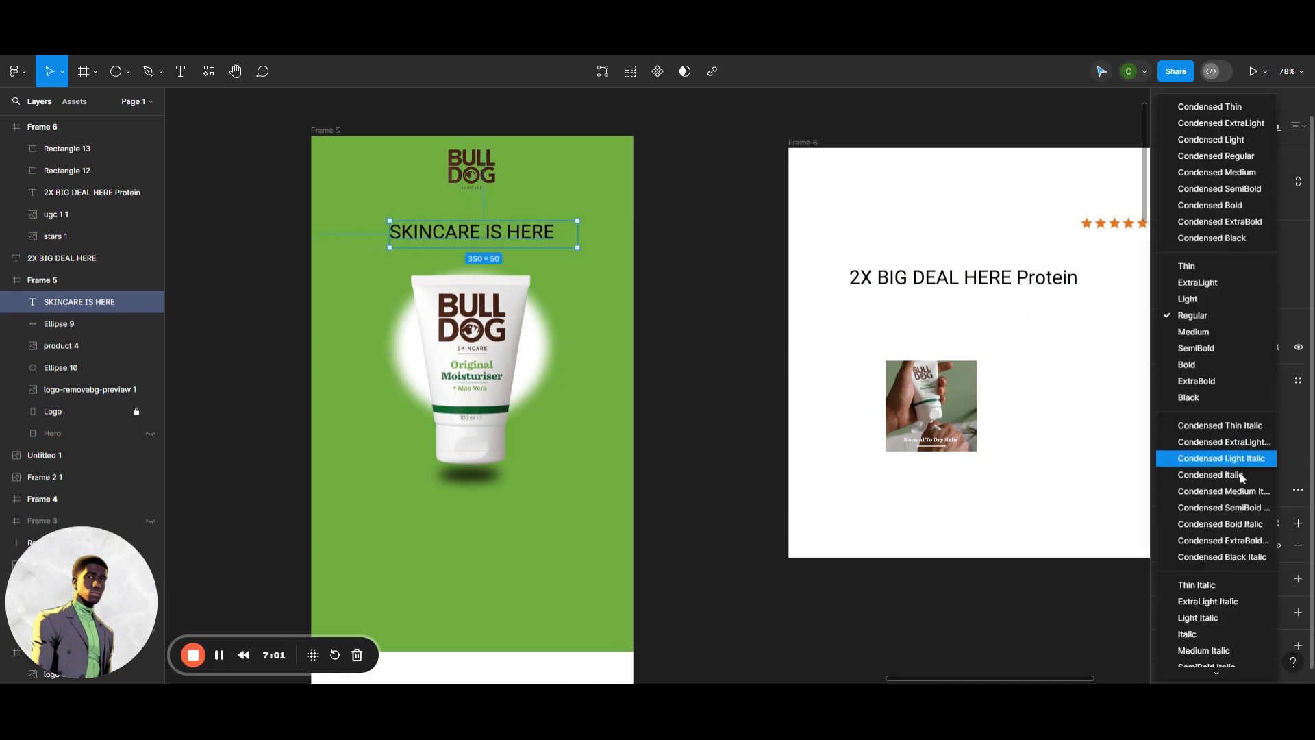
{"action": "left_click", "coordinate": [1242, 559]}
{"action": "left_click", "coordinate": [734, 358]}
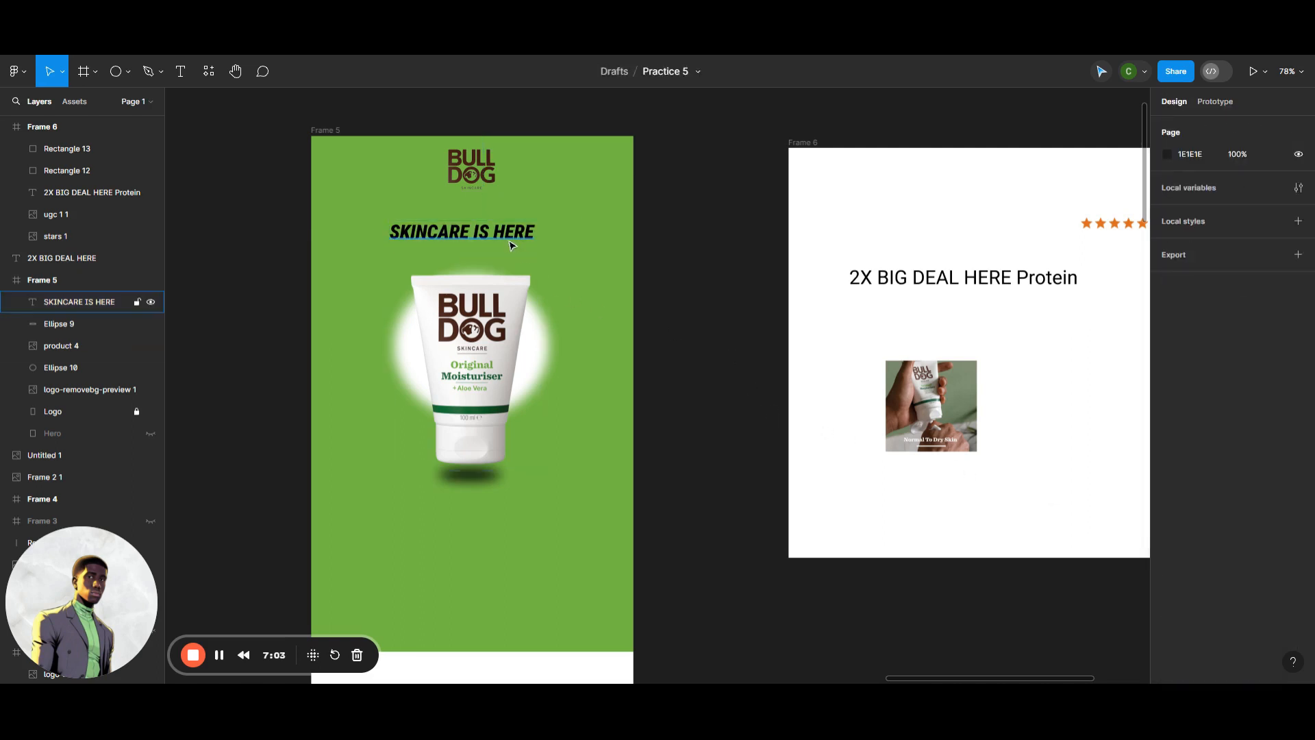
Narrow the headline's text box to 297 wide and centre both the box in Frame 5 and the text inside it.
{"action": "mouse_move", "coordinate": [507, 241]}
{"action": "left_mouse_down"}
{"action": "mouse_move", "coordinate": [578, 232]}
{"action": "mouse_move", "coordinate": [523, 230]}
{"action": "left_mouse_up"}
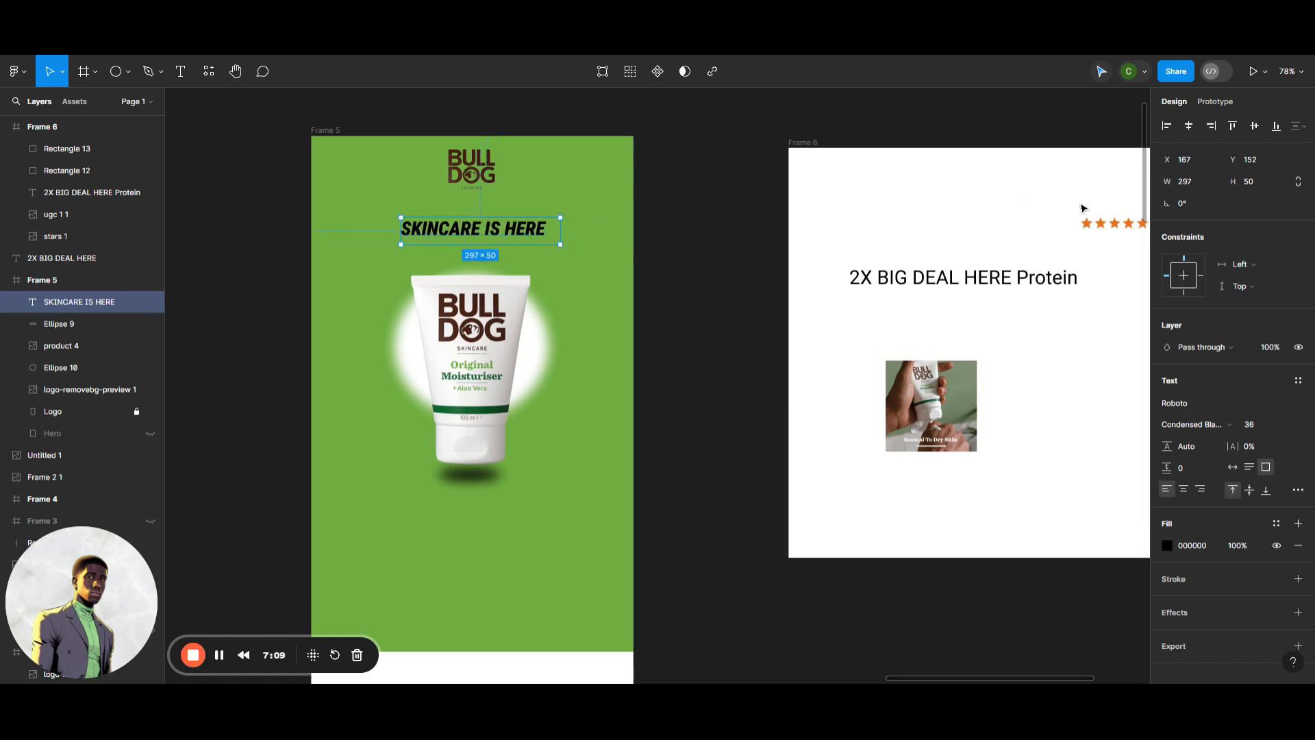
{"action": "left_click", "coordinate": [1189, 128]}
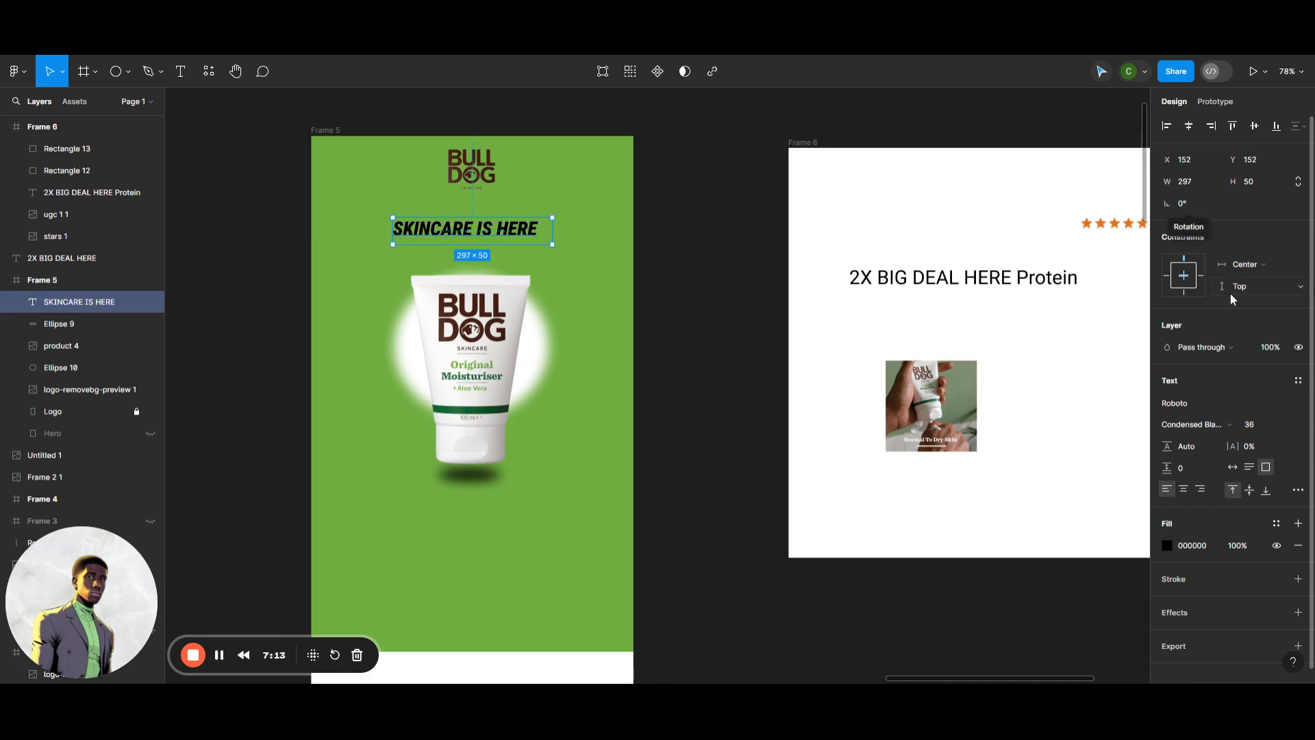
{"action": "left_click", "coordinate": [1184, 488]}
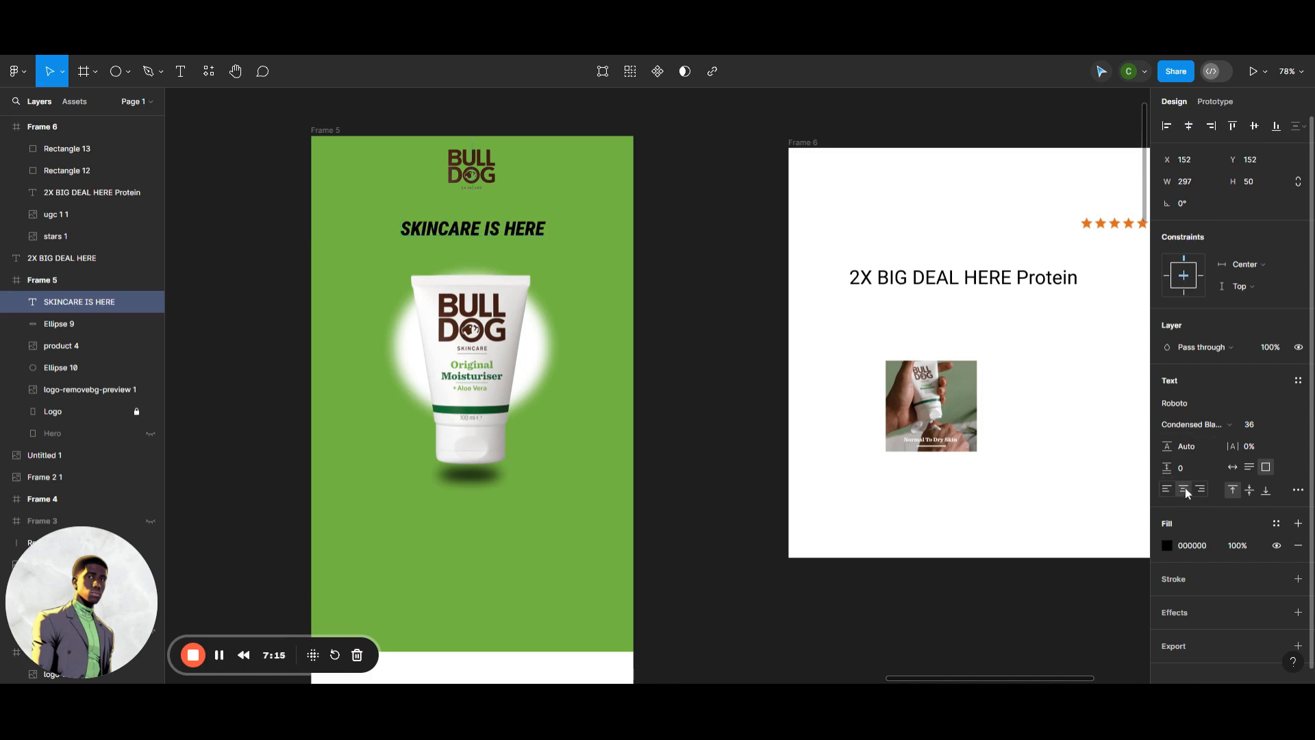
Nudge the headline to the right until its X position is 161.
{"action": "key", "text": "Right"}
{"action": "key", "text": "Right"}
{"action": "key", "text": "Right"}
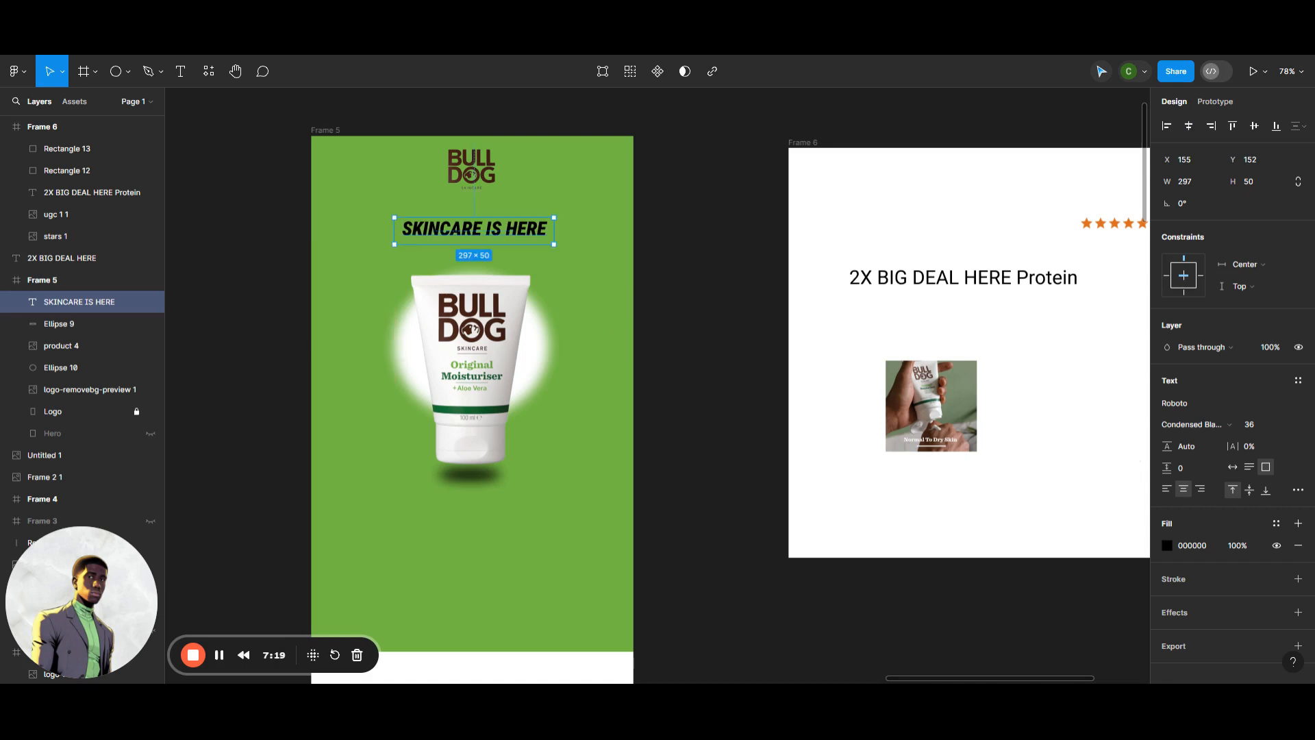
{"action": "key", "text": "Right"}
{"action": "key", "text": "Right"}
{"action": "key", "text": "Right"}
{"action": "key", "text": "Right"}
{"action": "key", "text": "Right"}
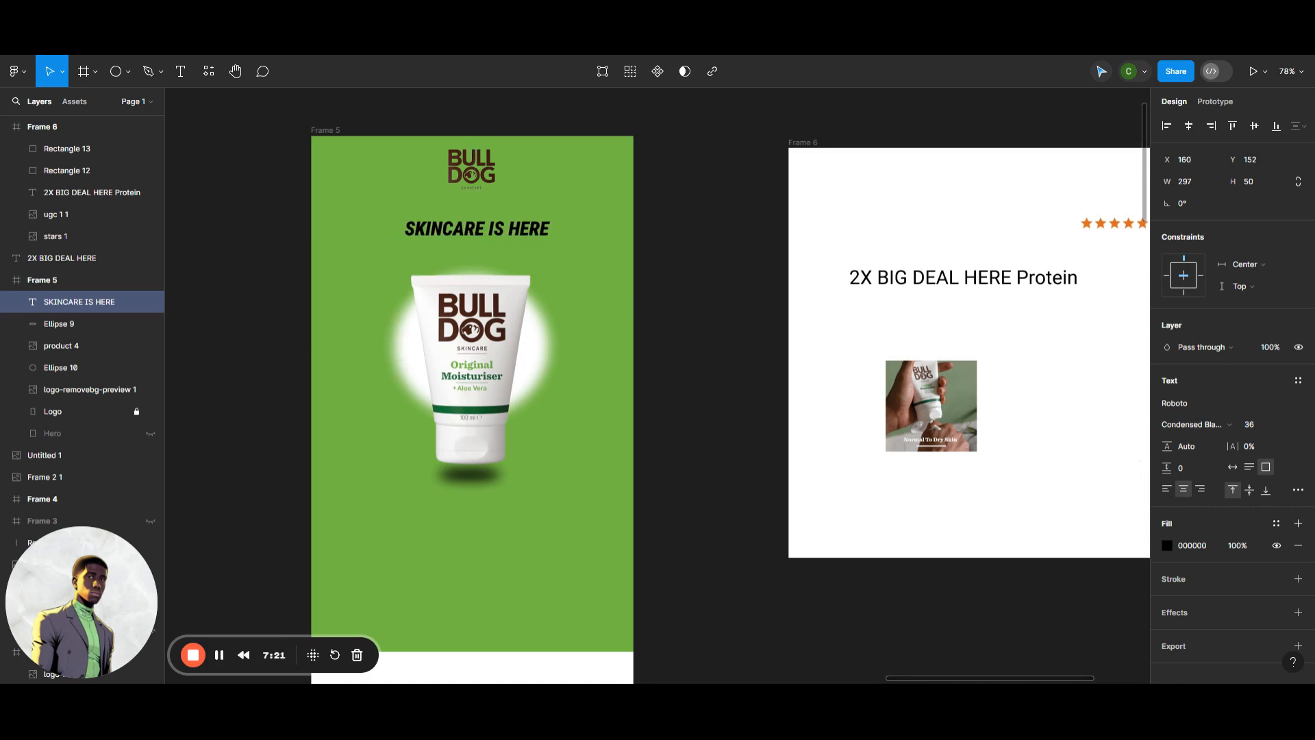
{"action": "key", "text": "Right"}
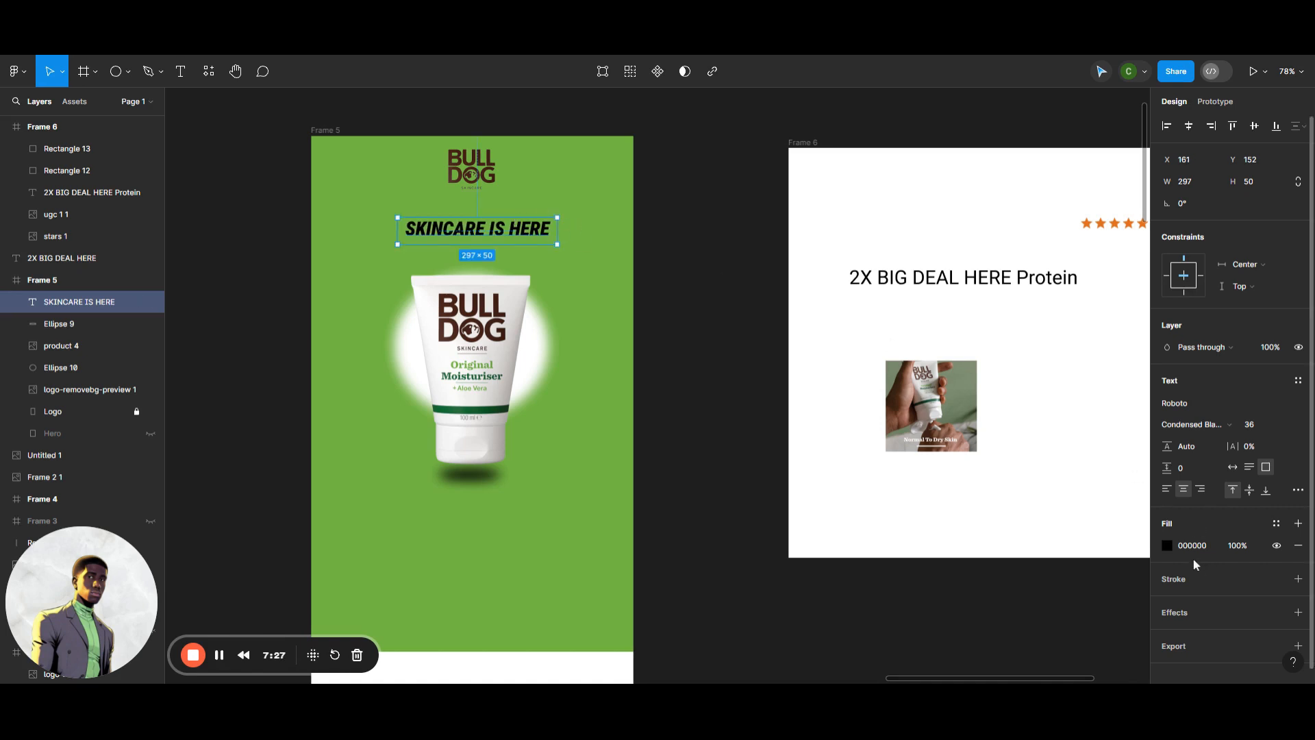
Change the headline's fill colour to white (FFFFFF).
{"action": "left_click", "coordinate": [1168, 546]}
{"action": "left_click", "coordinate": [1169, 546]}
{"action": "left_click", "coordinate": [1168, 546]}
{"action": "left_click", "coordinate": [1019, 610]}
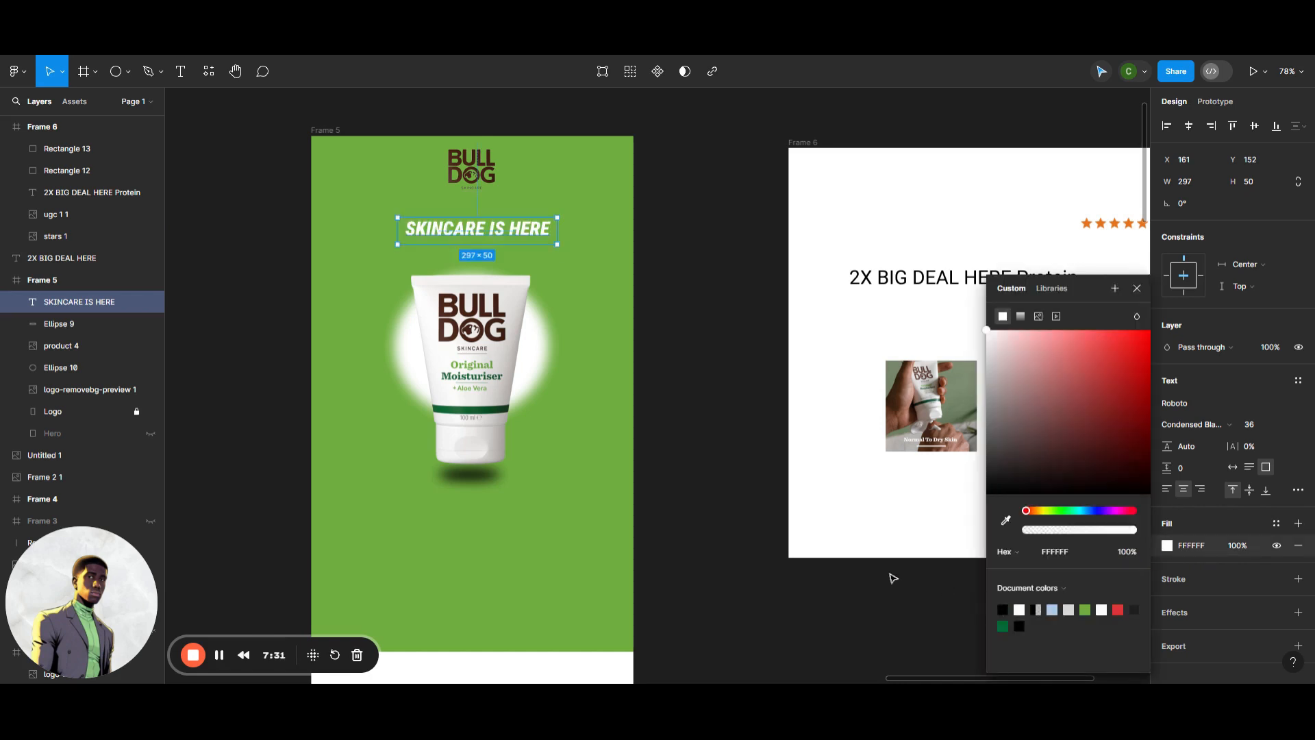
{"action": "left_click", "coordinate": [805, 555]}
Set the headline's font size to 40 and widen its text box to 358.
{"action": "left_click", "coordinate": [482, 235]}
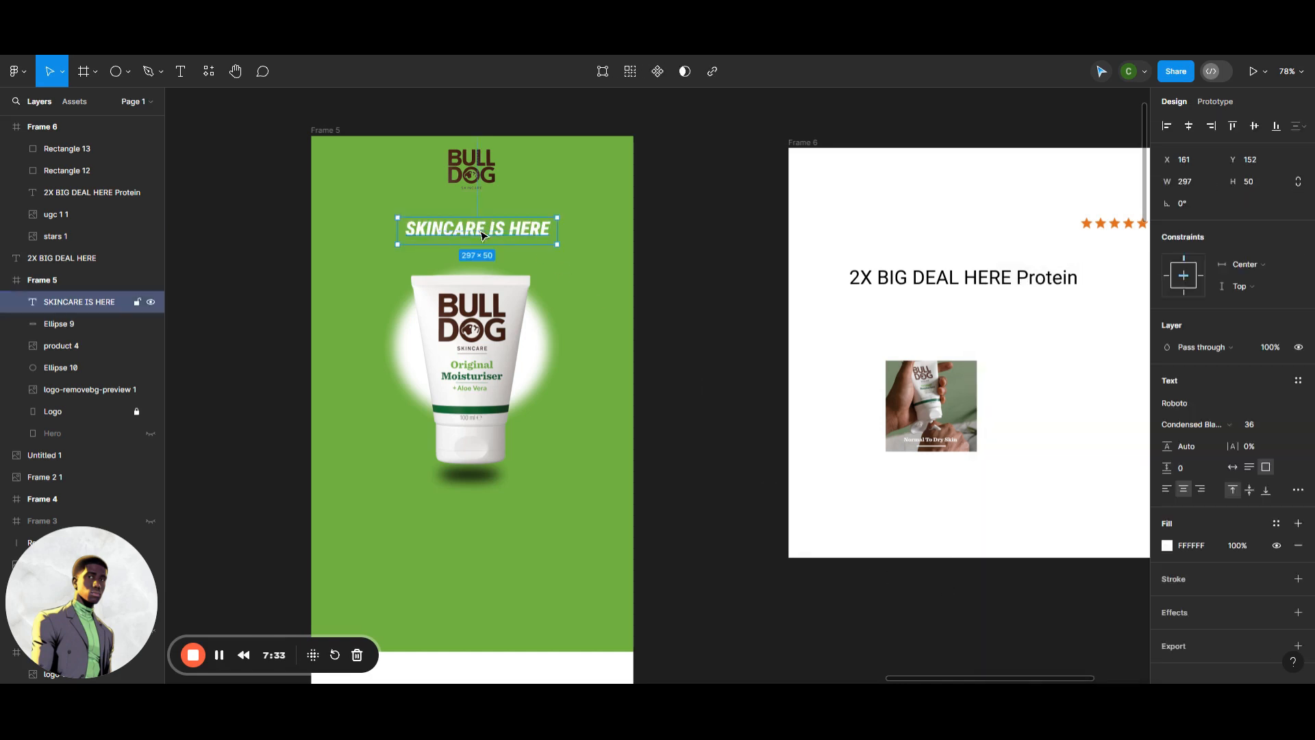
{"action": "left_click", "coordinate": [1285, 428]}
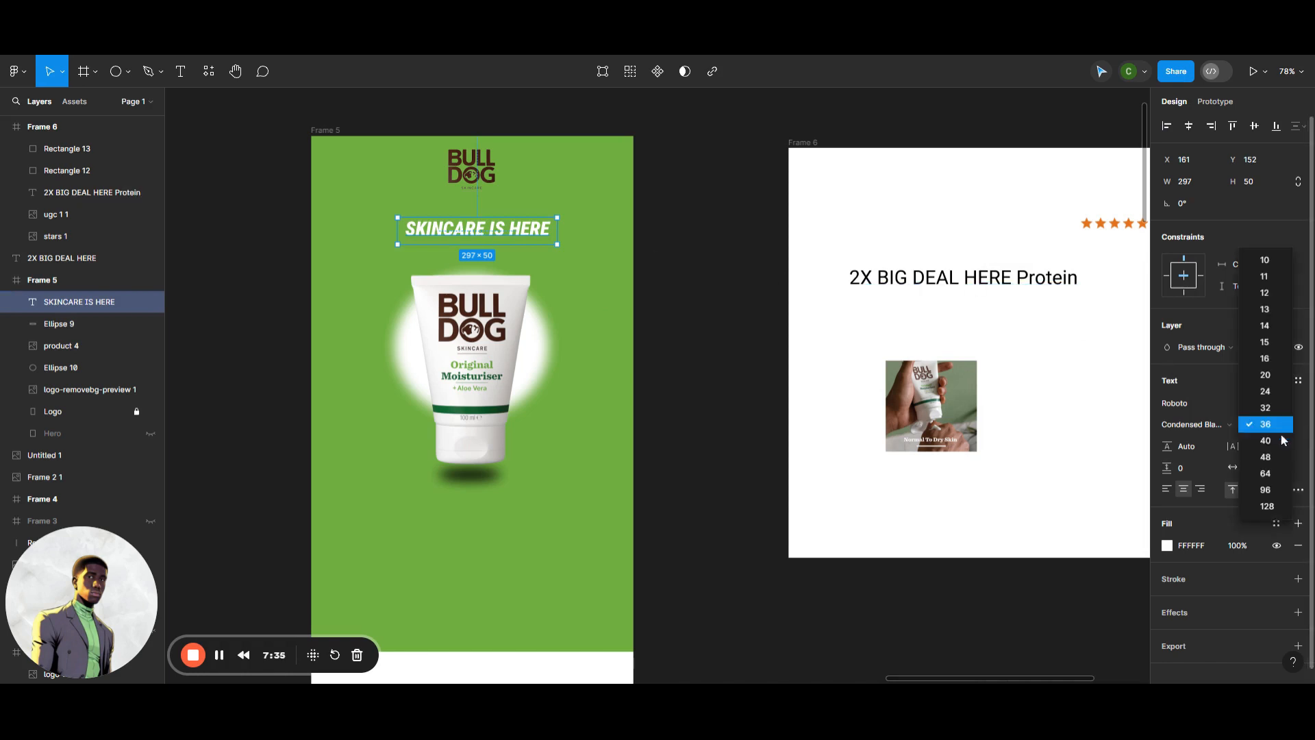
{"action": "left_click", "coordinate": [1263, 447]}
{"action": "left_click_drag", "start_coordinate": [567, 240], "coordinate": [531, 237]}
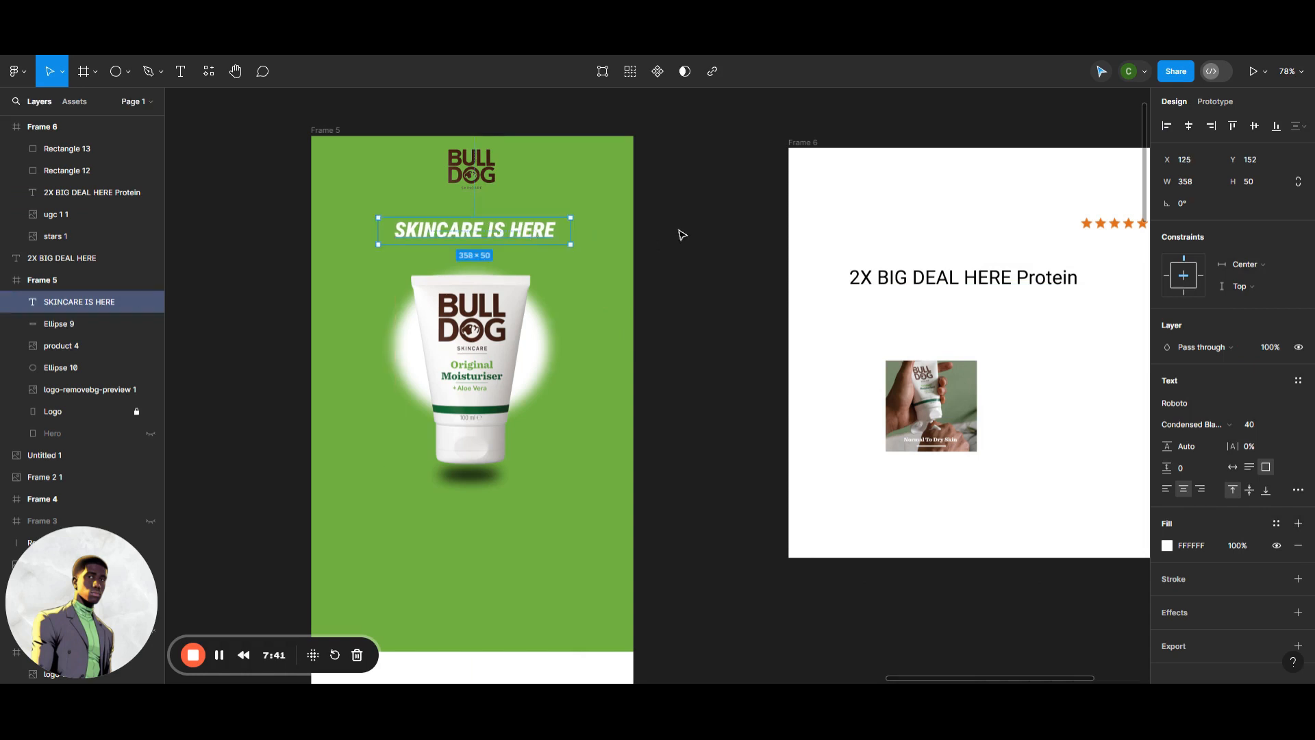
{"action": "left_click", "coordinate": [680, 231]}
Try the dark green 046B39 as the headline's fill and restore white (FFFFFF).
{"action": "left_click", "coordinate": [521, 221]}
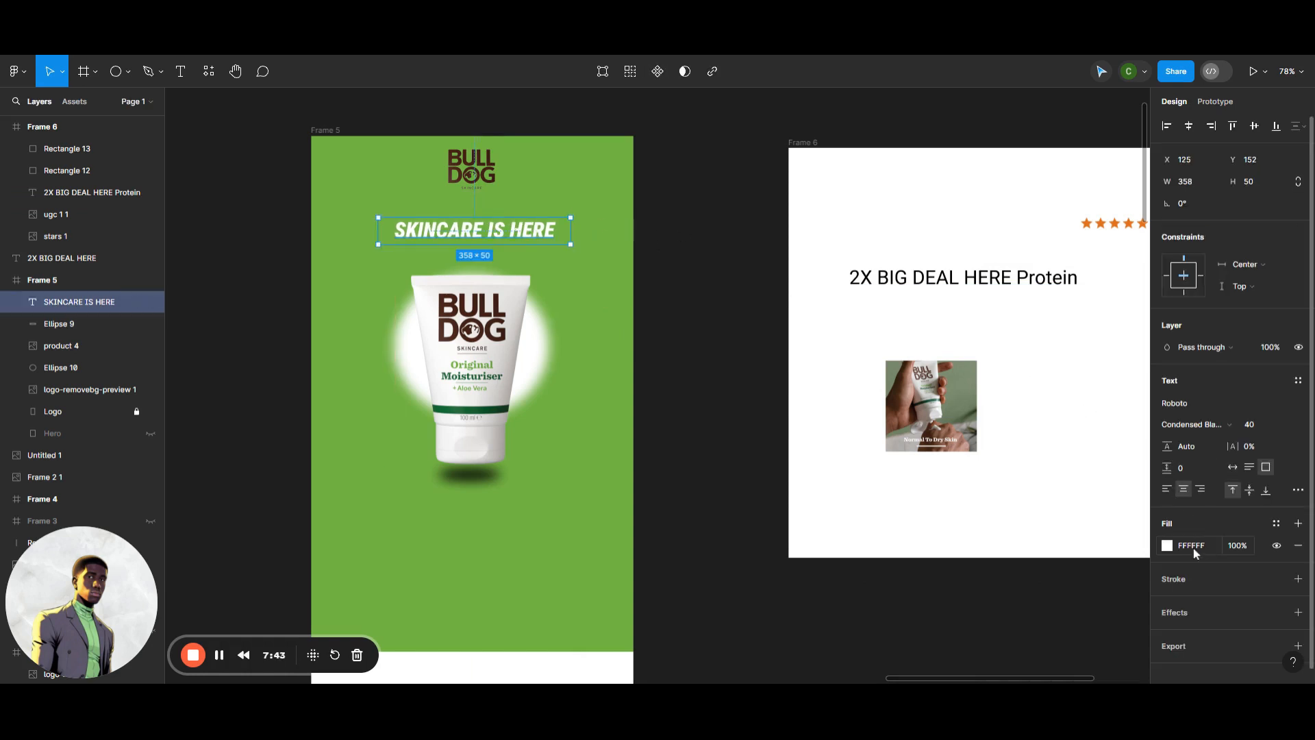
{"action": "left_click", "coordinate": [1168, 546]}
{"action": "left_click", "coordinate": [1004, 623]}
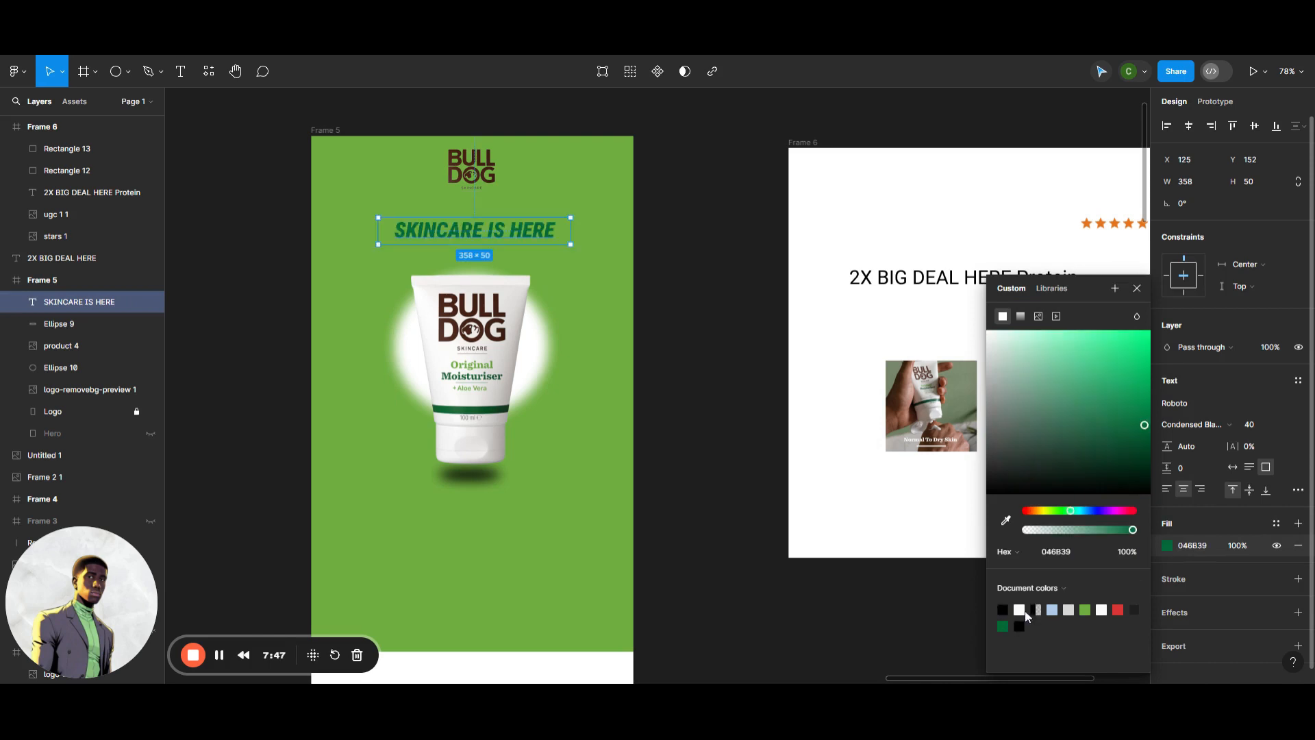
{"action": "left_click", "coordinate": [1020, 610]}
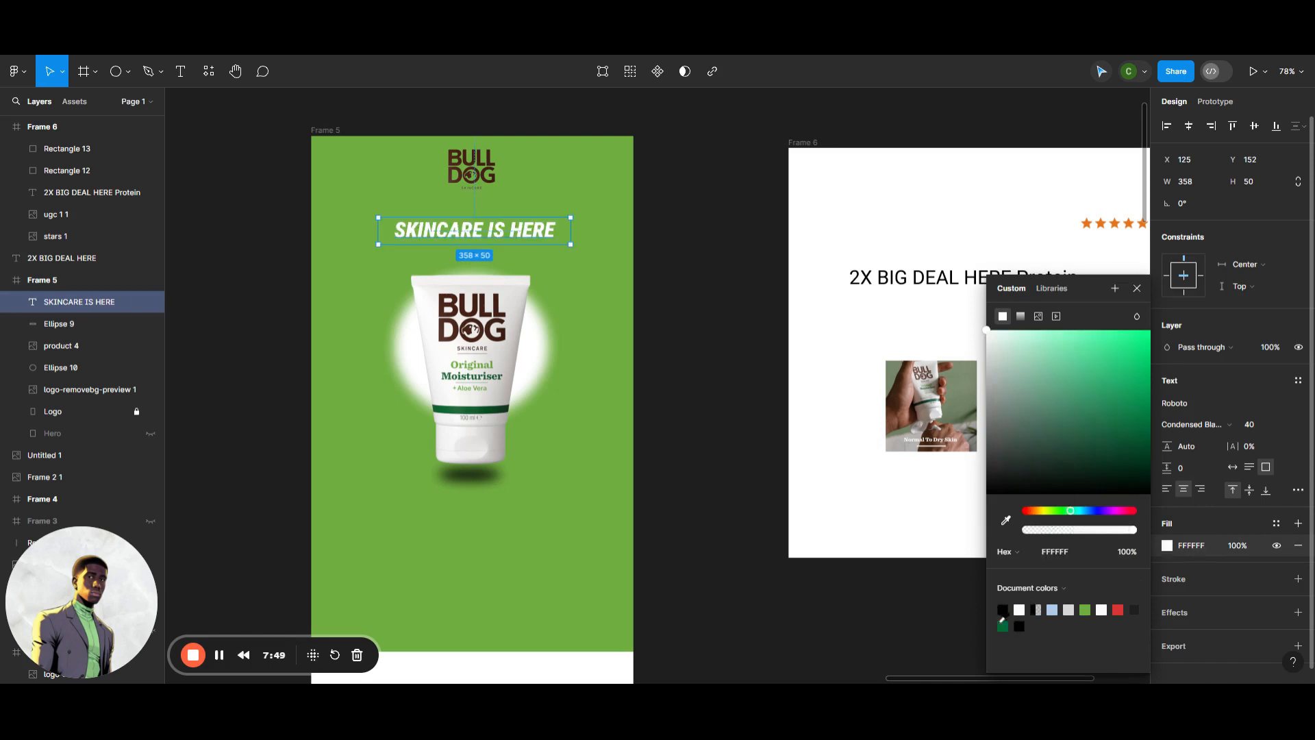
{"action": "left_click", "coordinate": [911, 627]}
Increase the headline's font size to 48.
{"action": "left_click", "coordinate": [532, 236]}
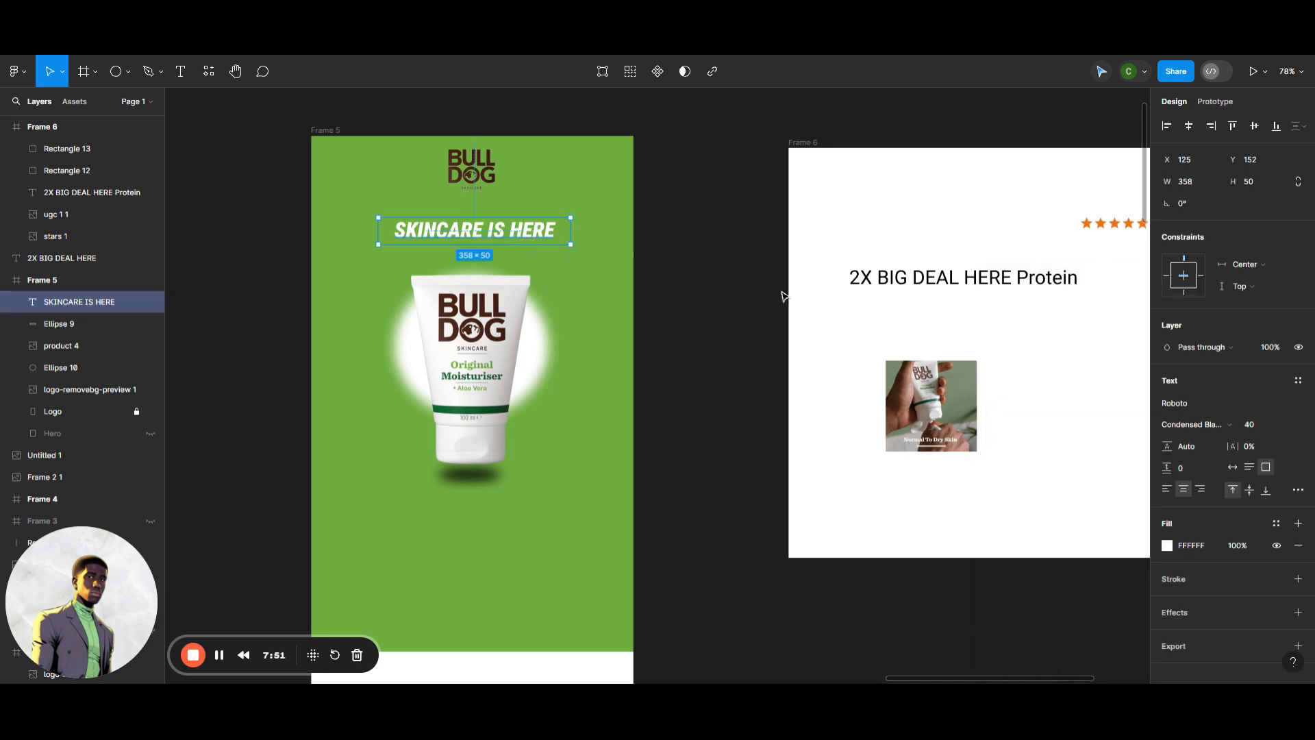
{"action": "left_click", "coordinate": [1285, 425]}
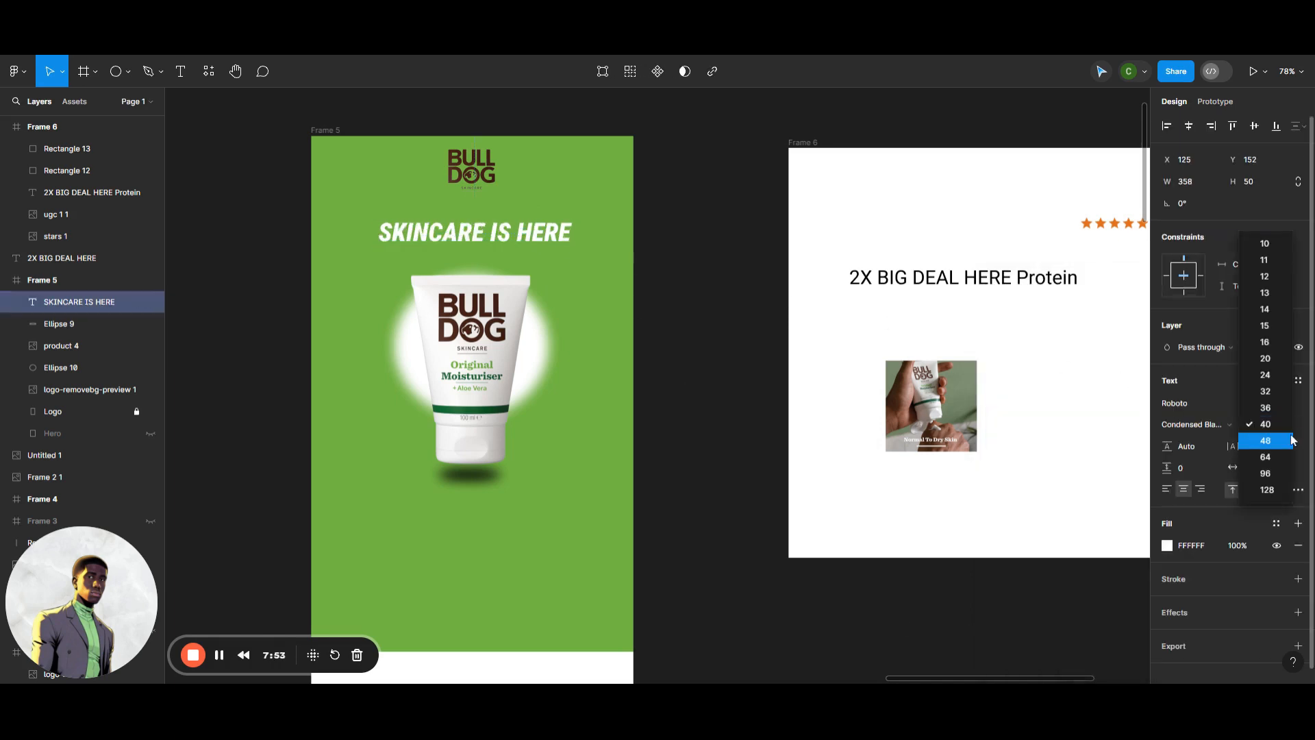
{"action": "left_click", "coordinate": [1267, 434]}
{"action": "left_click", "coordinate": [824, 358]}
{"action": "scroll", "coordinate": [824, 359], "scroll_direction": "down", "scroll_amount": 1}
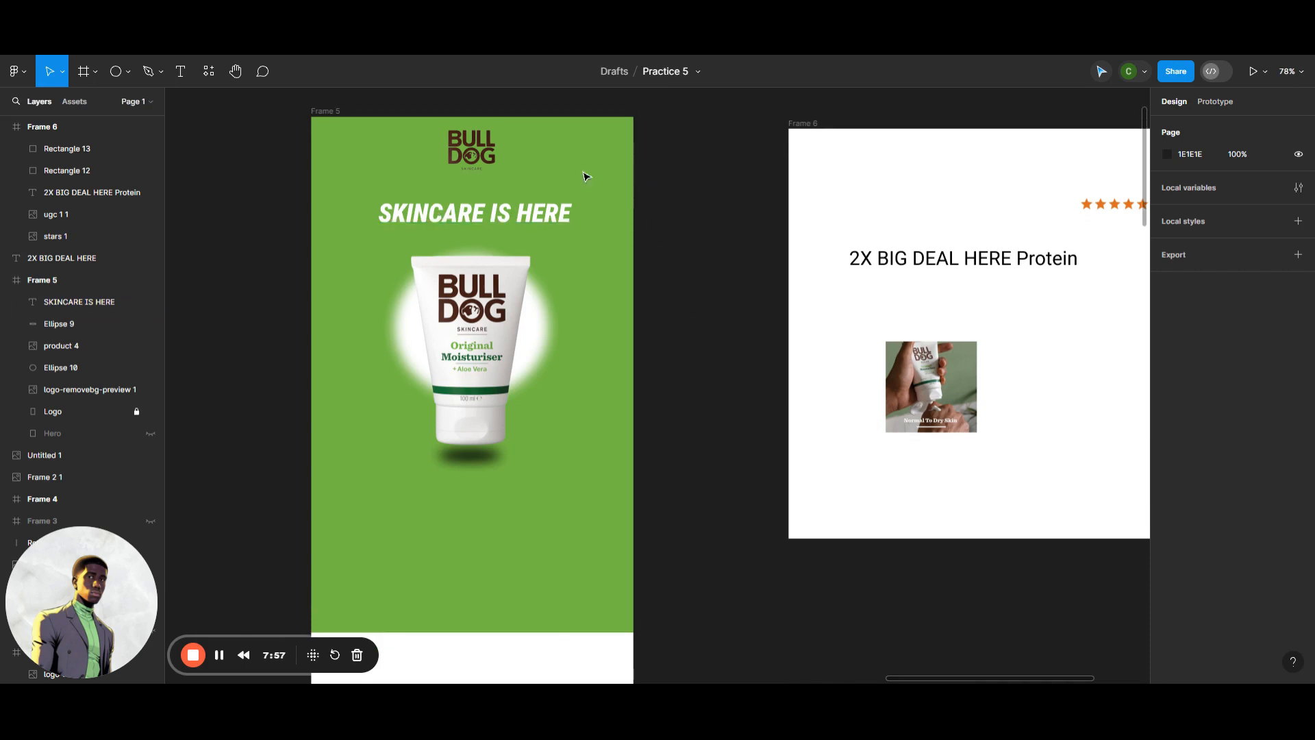
{"action": "left_click", "coordinate": [445, 142]}
{"action": "scroll", "coordinate": [638, 374], "scroll_direction": "up", "scroll_amount": 1}
{"action": "scroll", "coordinate": [638, 372], "scroll_direction": "up", "scroll_amount": 1}
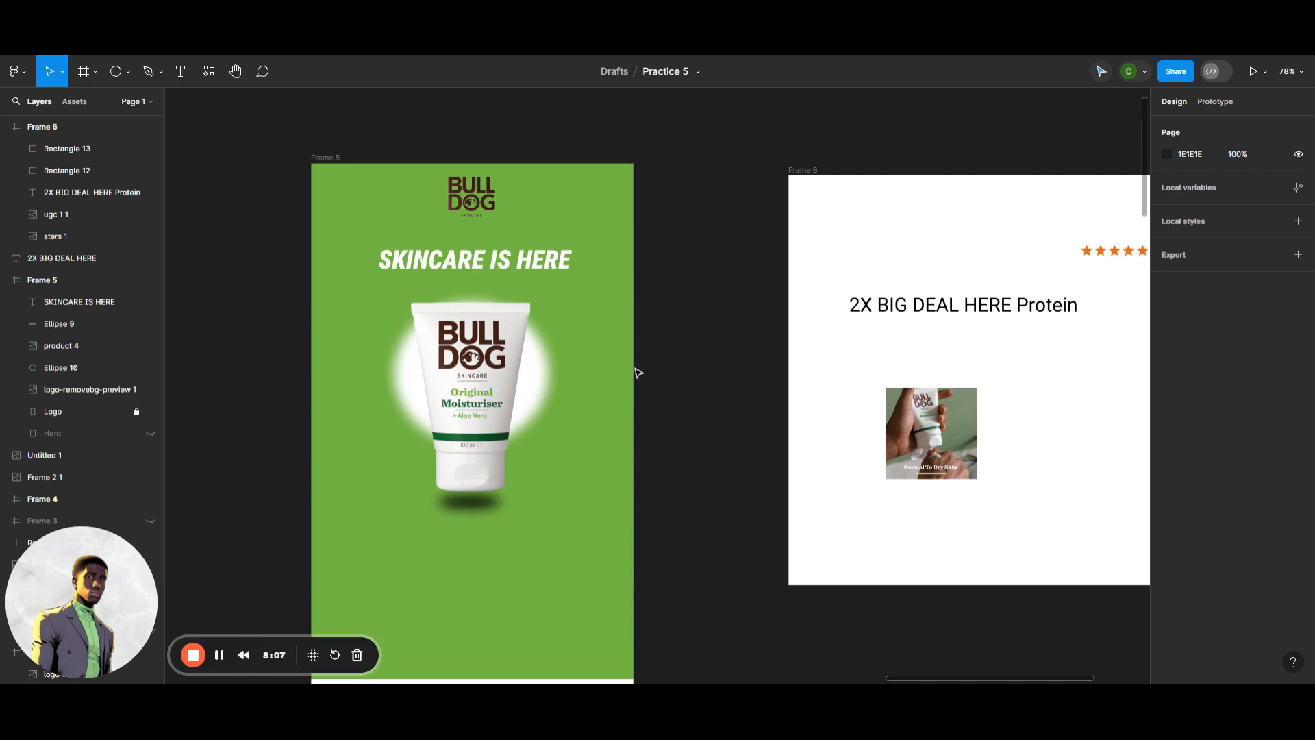
Unlock the green Logo background rectangle in Frame 5 and shorten it to 108 tall, covering only the band behind the logo.
{"action": "scroll", "coordinate": [634, 472], "scroll_direction": "down", "scroll_amount": 9}
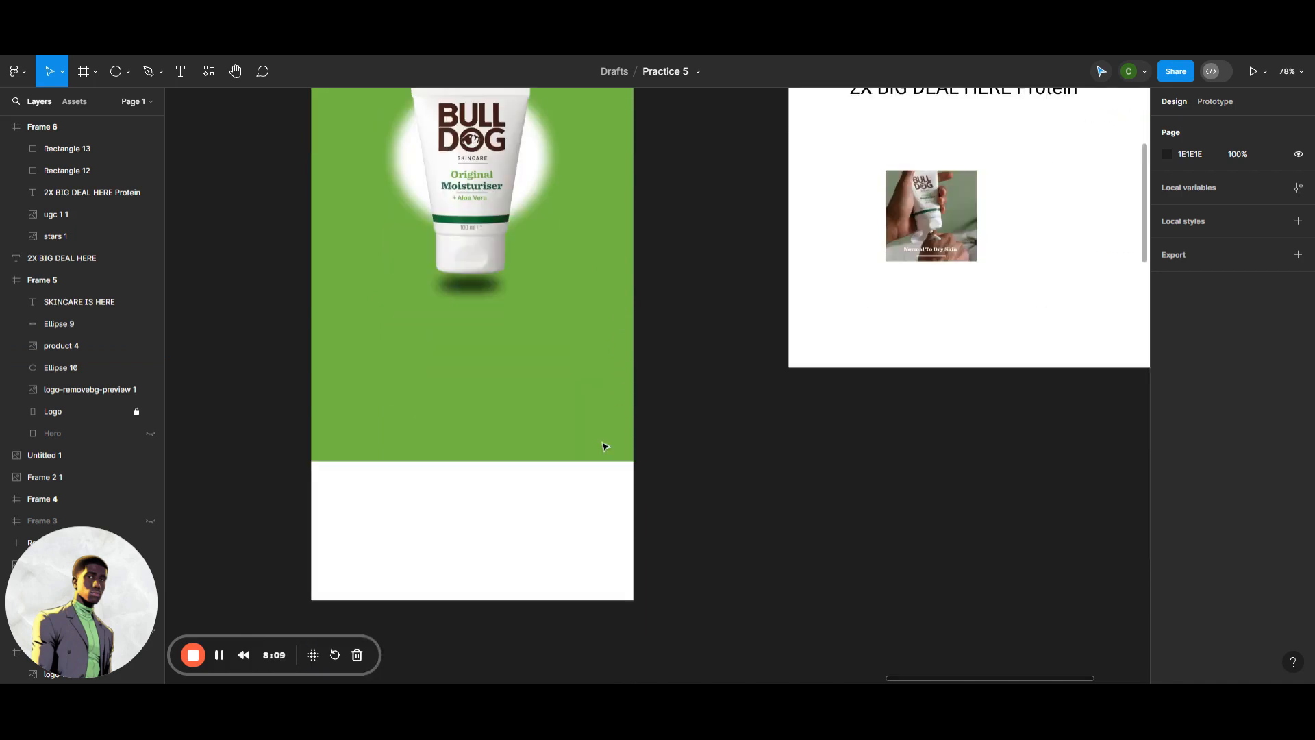
{"action": "scroll", "coordinate": [541, 425], "scroll_direction": "up", "scroll_amount": 1}
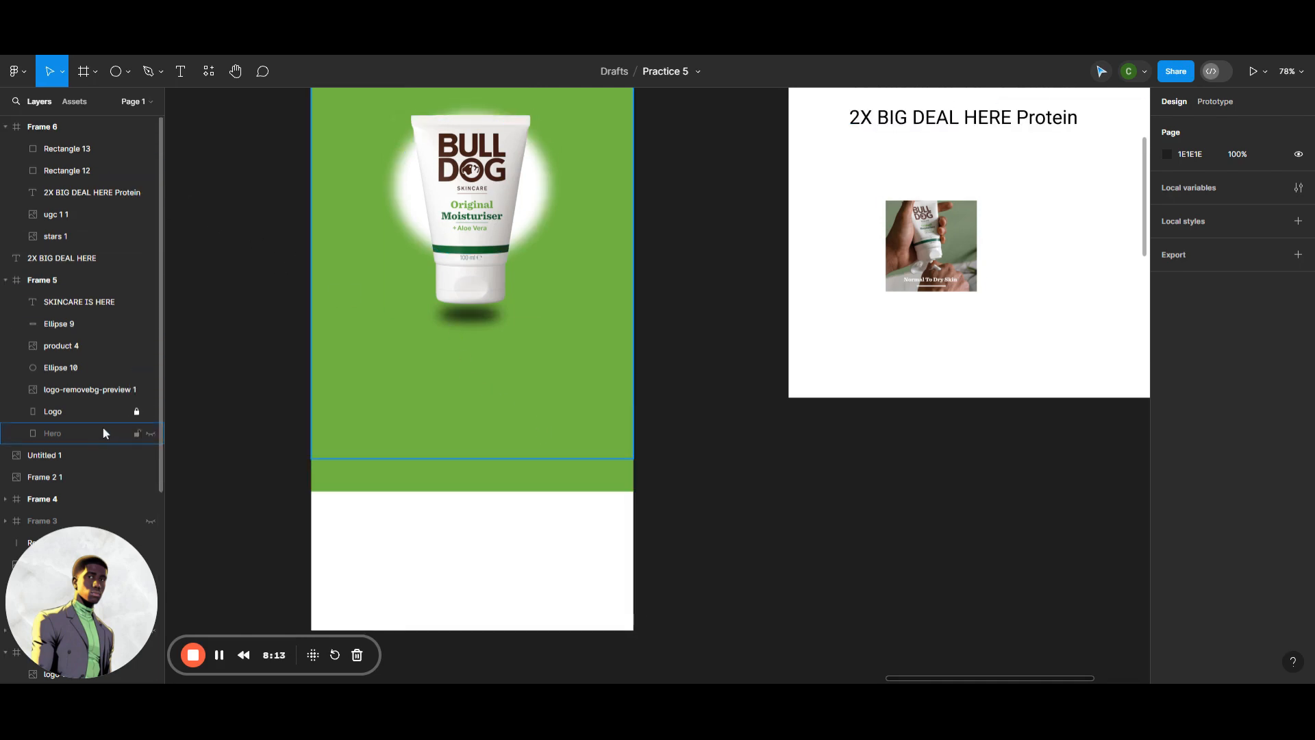
{"action": "scroll", "coordinate": [105, 433], "scroll_direction": "down", "scroll_amount": 3}
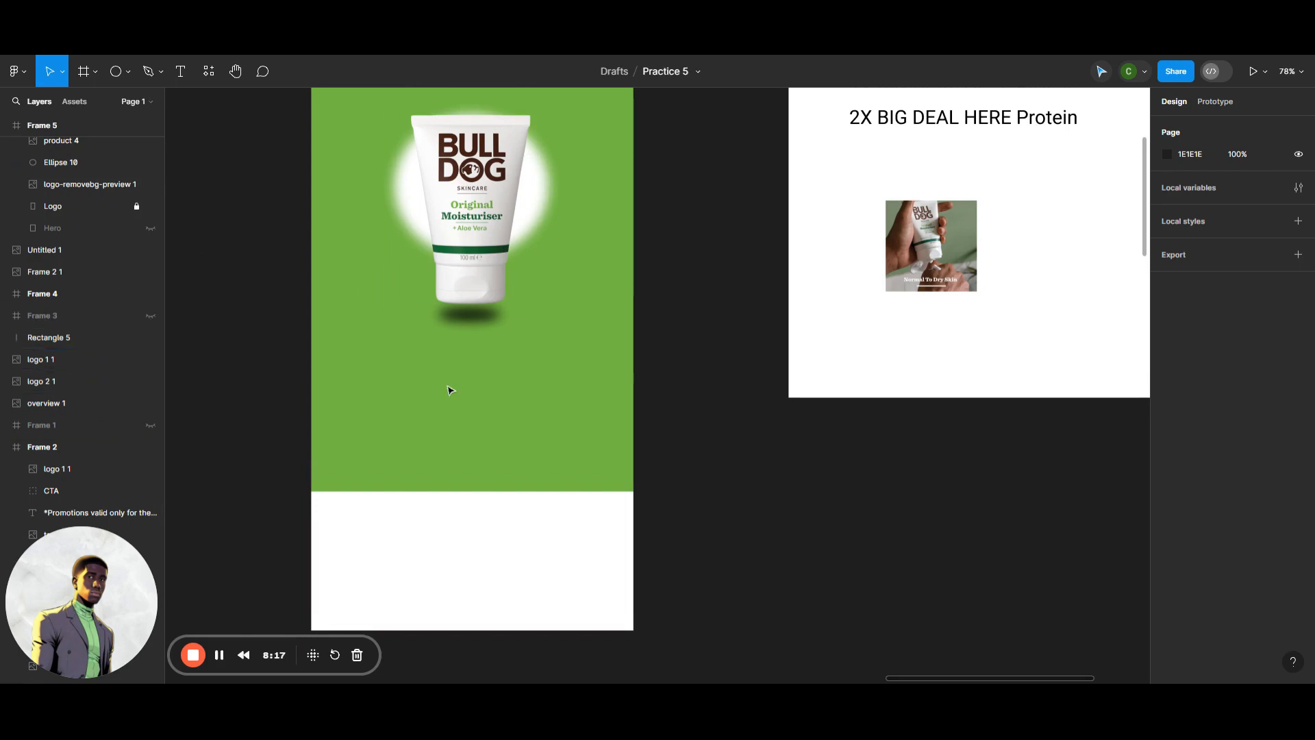
{"action": "scroll", "coordinate": [449, 387], "scroll_direction": "up", "scroll_amount": 5}
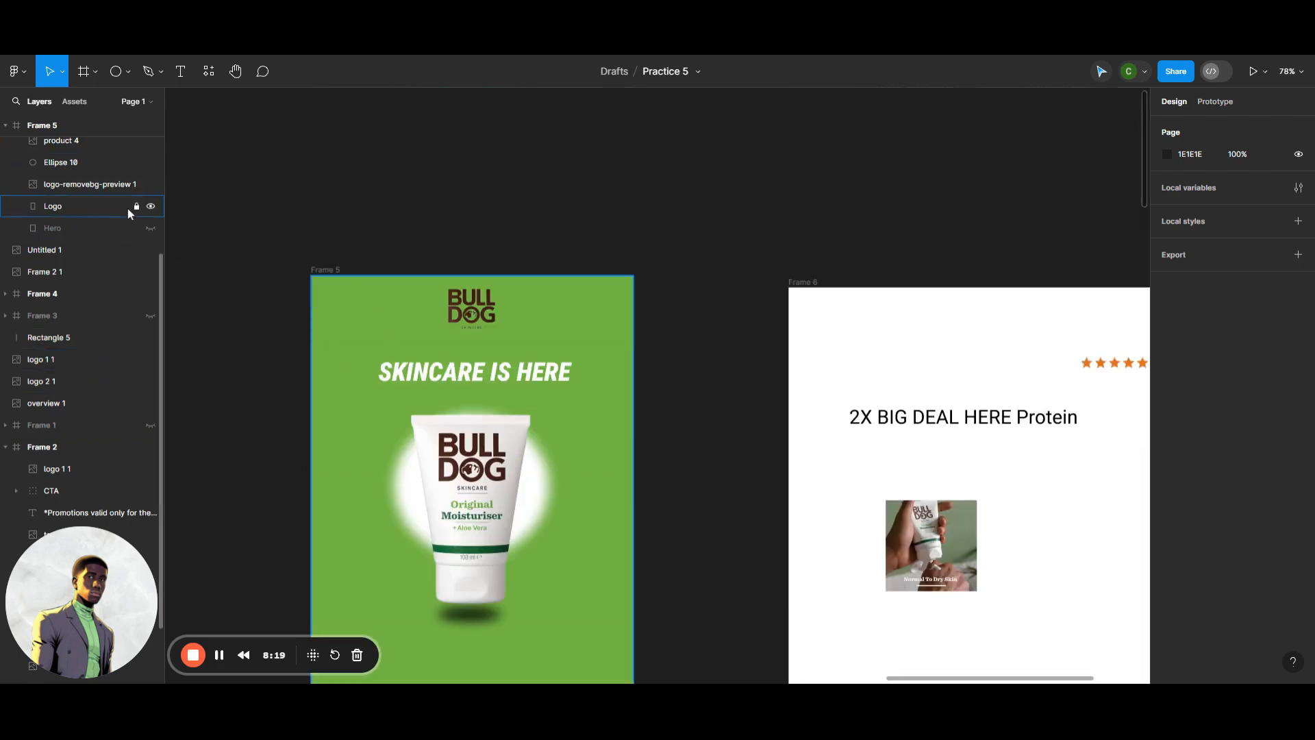
{"action": "scroll", "coordinate": [200, 250], "scroll_direction": "down", "scroll_amount": 3}
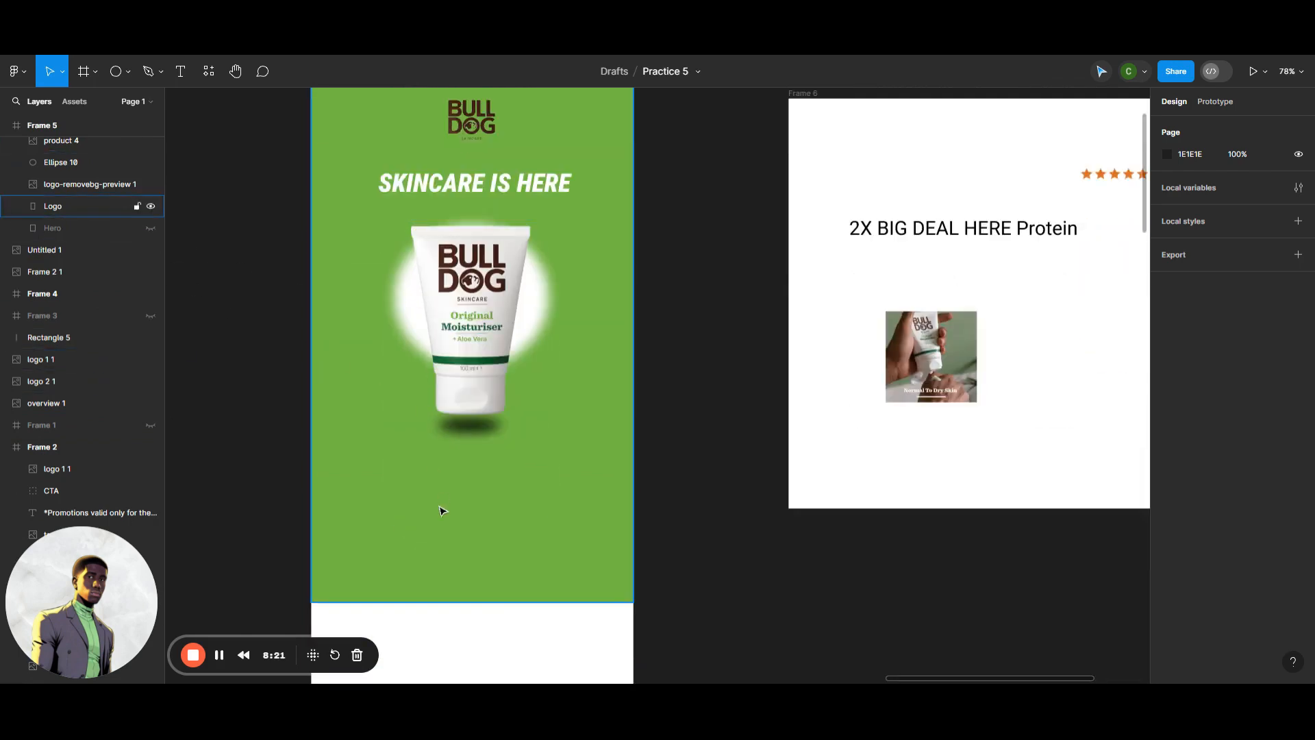
{"action": "left_click", "coordinate": [443, 545]}
{"action": "scroll", "coordinate": [602, 596], "scroll_direction": "up", "scroll_amount": 1}
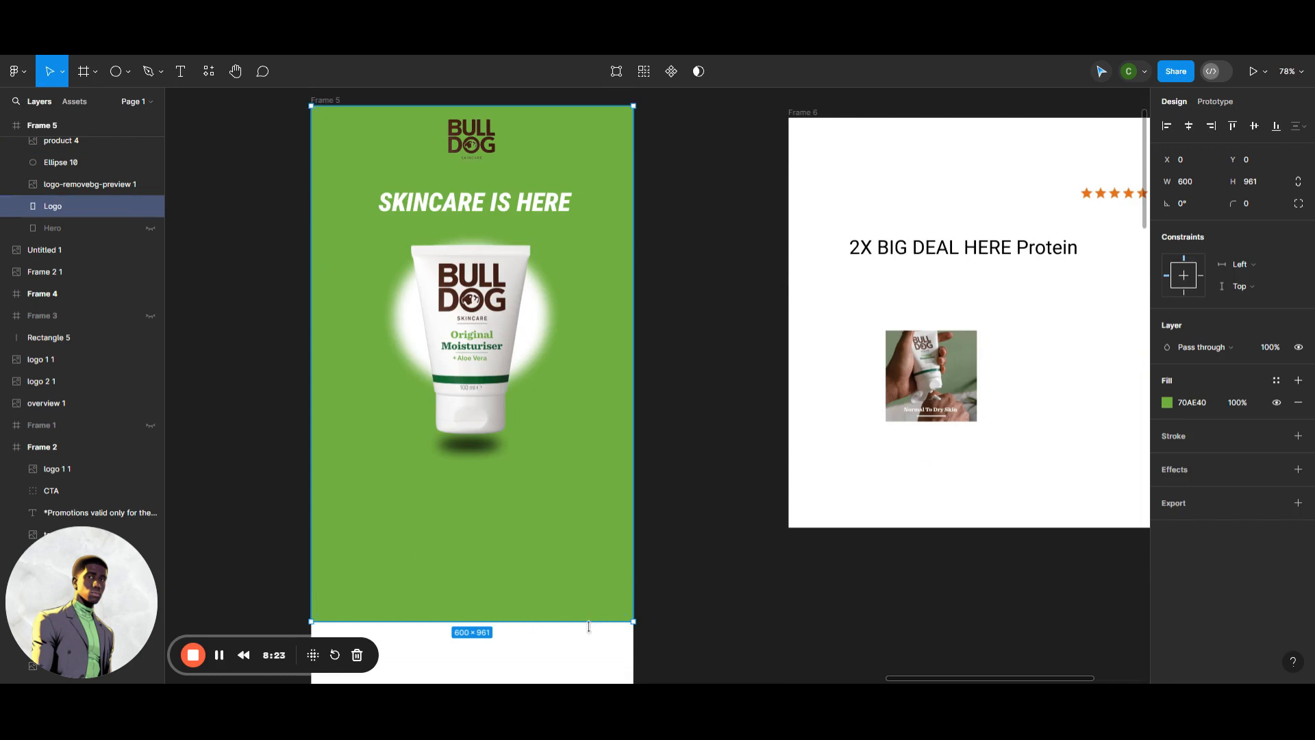
{"action": "left_click_drag", "start_coordinate": [589, 621], "coordinate": [615, 164]}
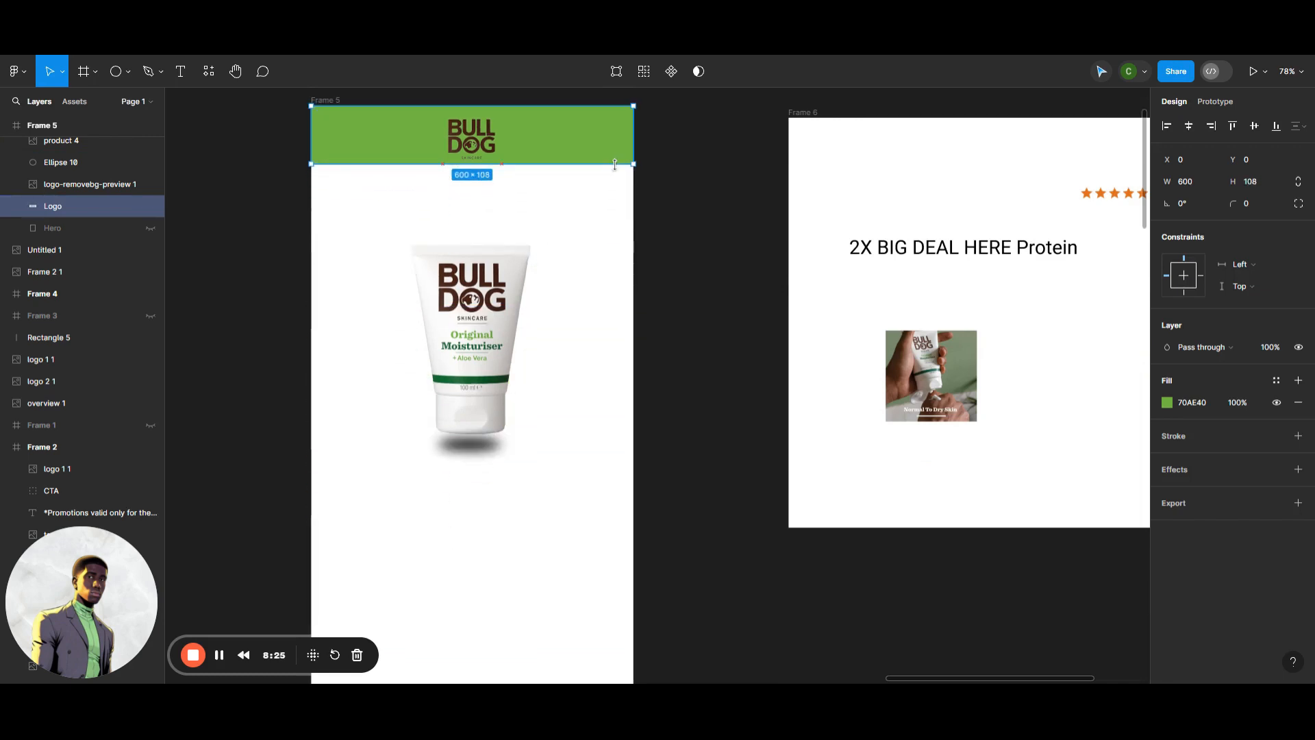
{"action": "left_click", "coordinate": [641, 205]}
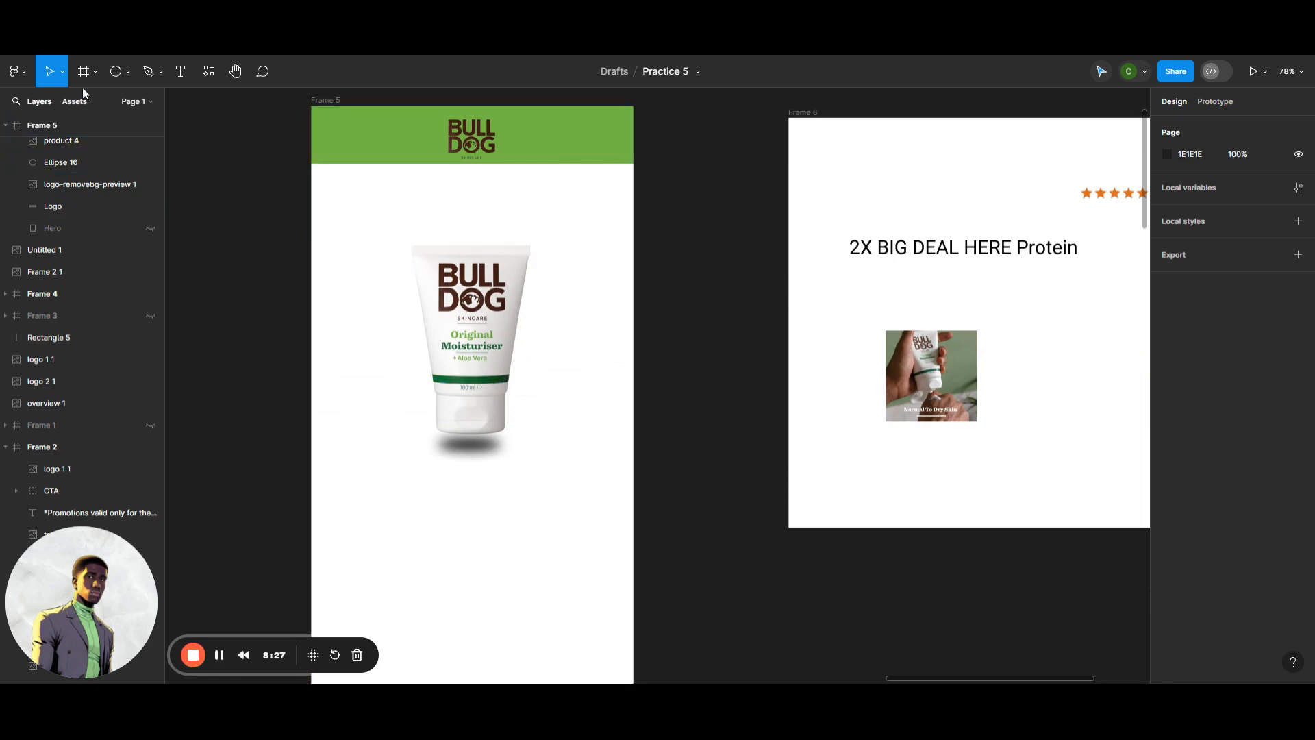
Draw a 600 × 907 rectangle directly below the logo band in Frame 5 and send it behind the other layers.
{"action": "left_click", "coordinate": [130, 71]}
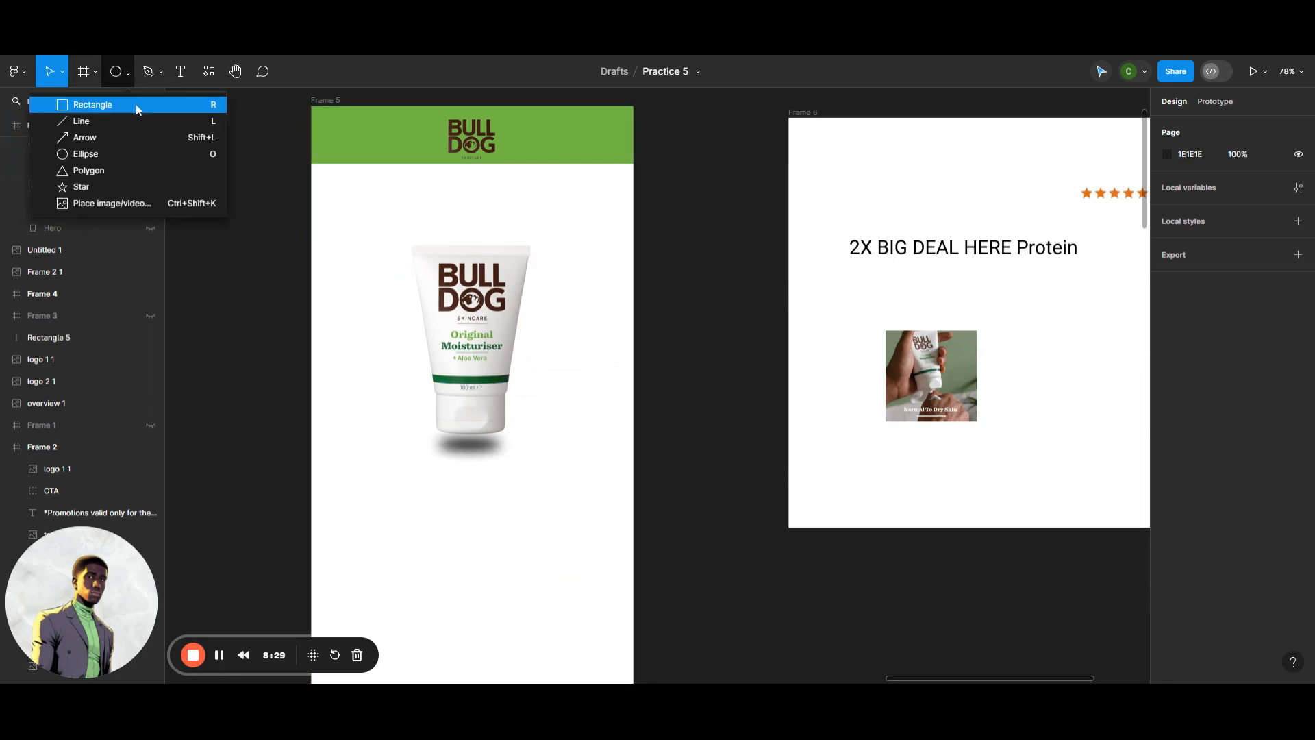
{"action": "left_click", "coordinate": [82, 103]}
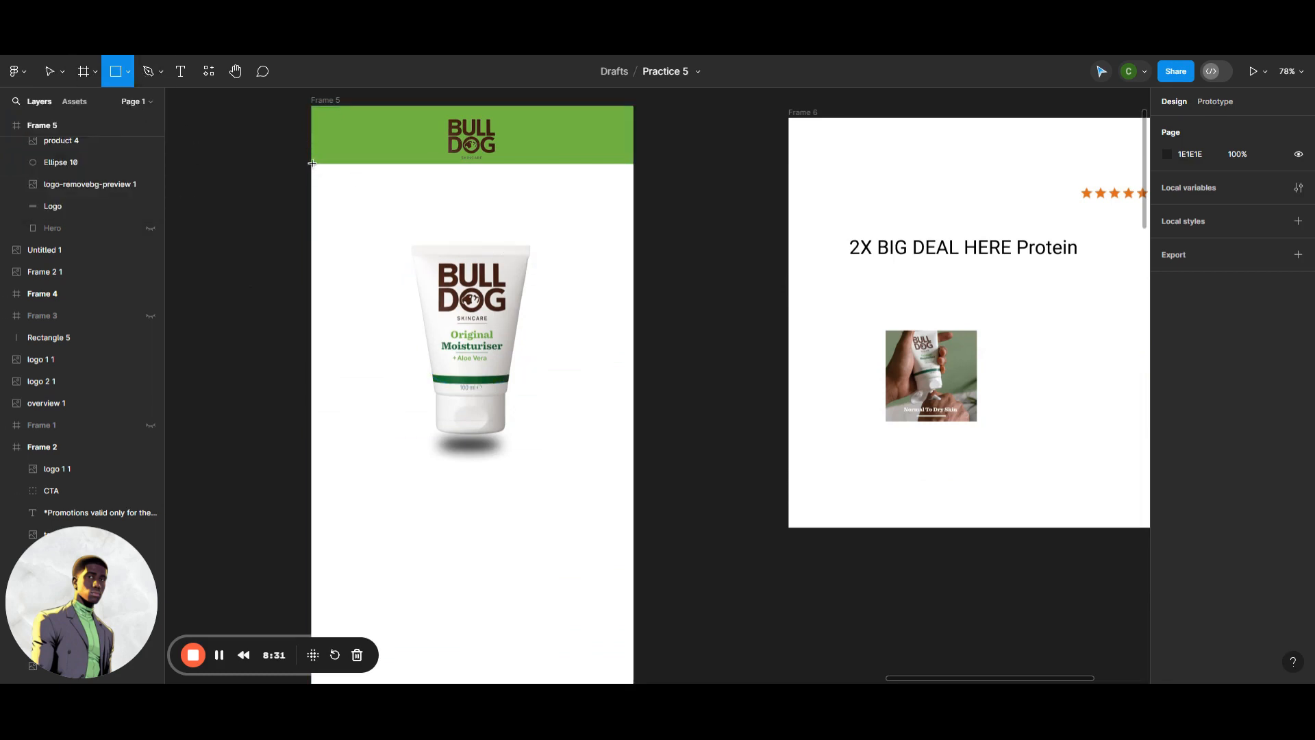
{"action": "mouse_move", "coordinate": [313, 163]}
{"action": "left_mouse_down"}
{"action": "mouse_move", "coordinate": [594, 435]}
{"action": "mouse_move", "coordinate": [631, 648]}
{"action": "left_mouse_up"}
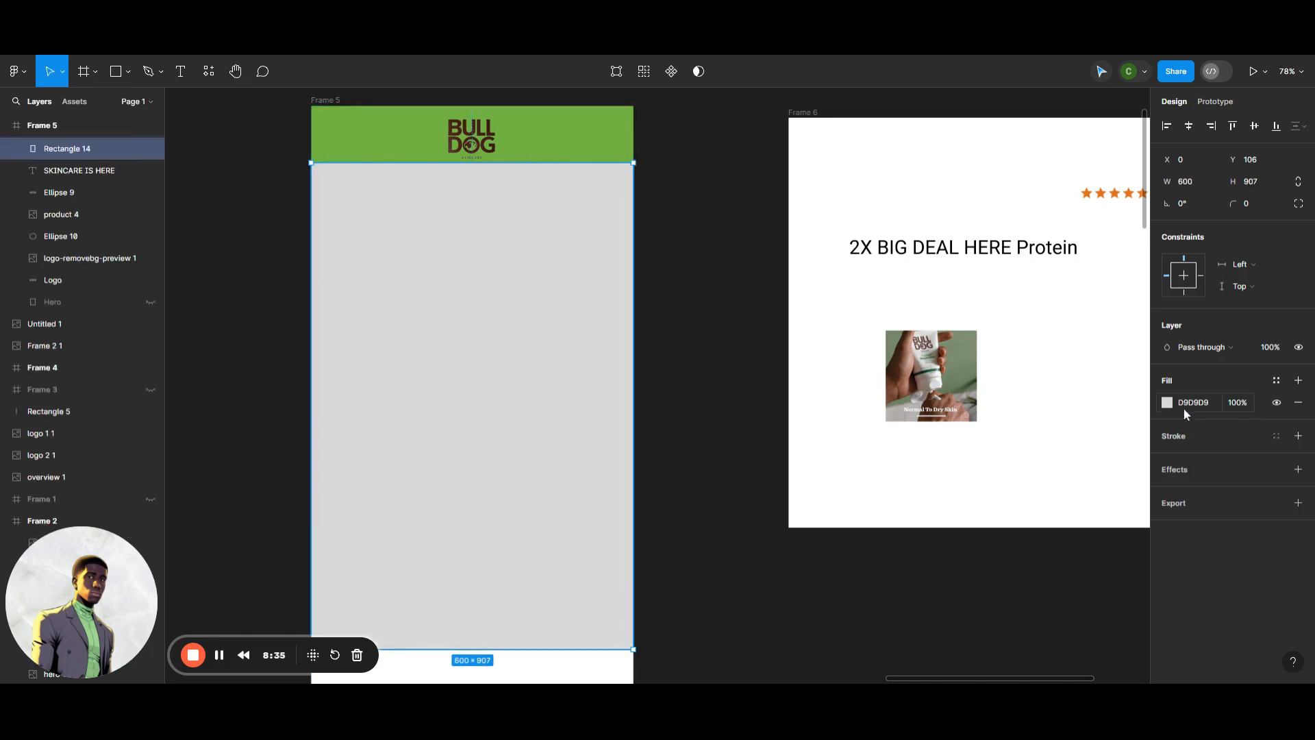
{"action": "right_click", "coordinate": [518, 282]}
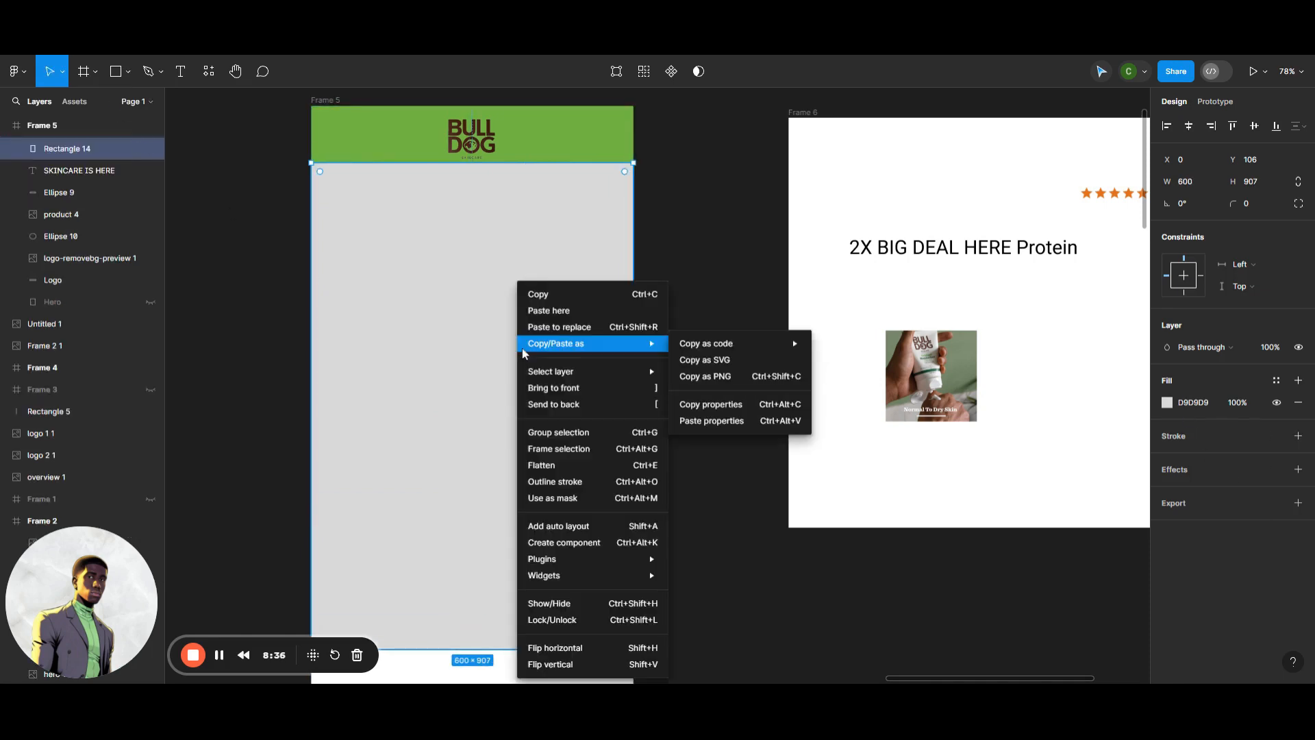
{"action": "left_click", "coordinate": [568, 403]}
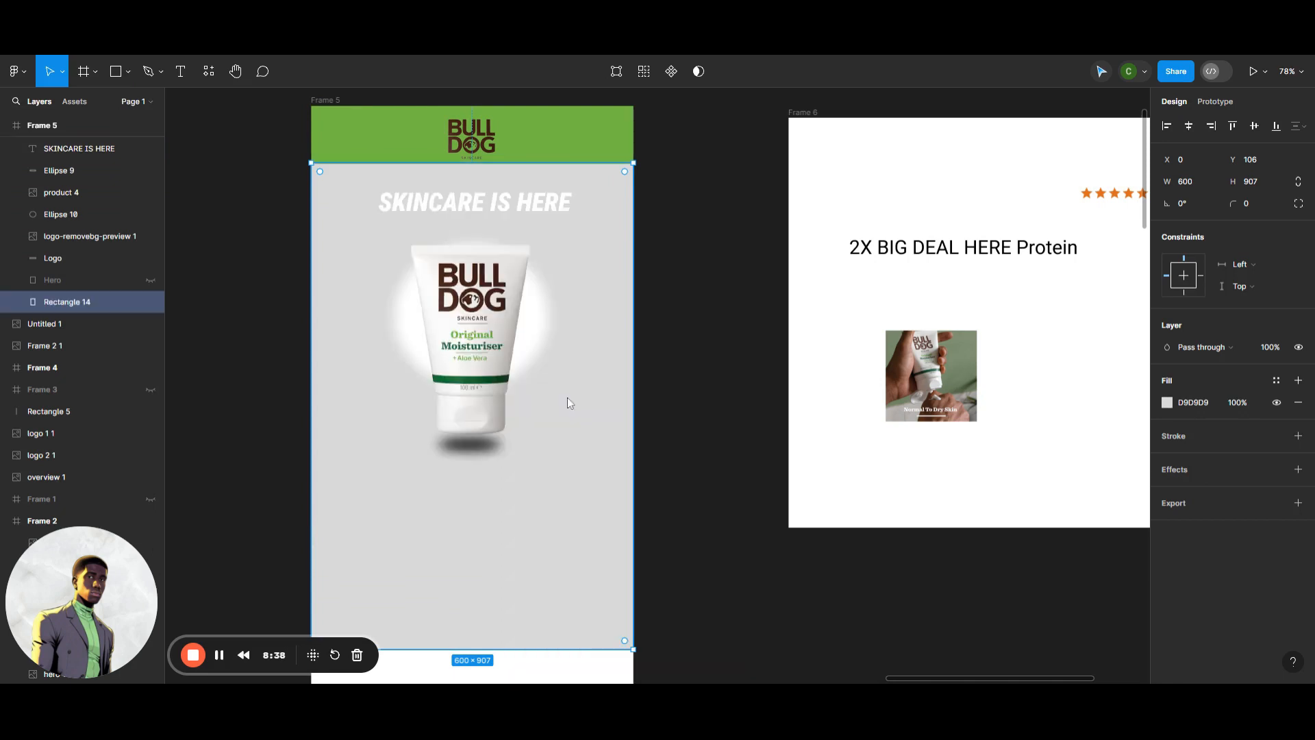
Fill the new hero rectangle with the same document green as the logo band (70AE40).
{"action": "left_click", "coordinate": [1168, 403]}
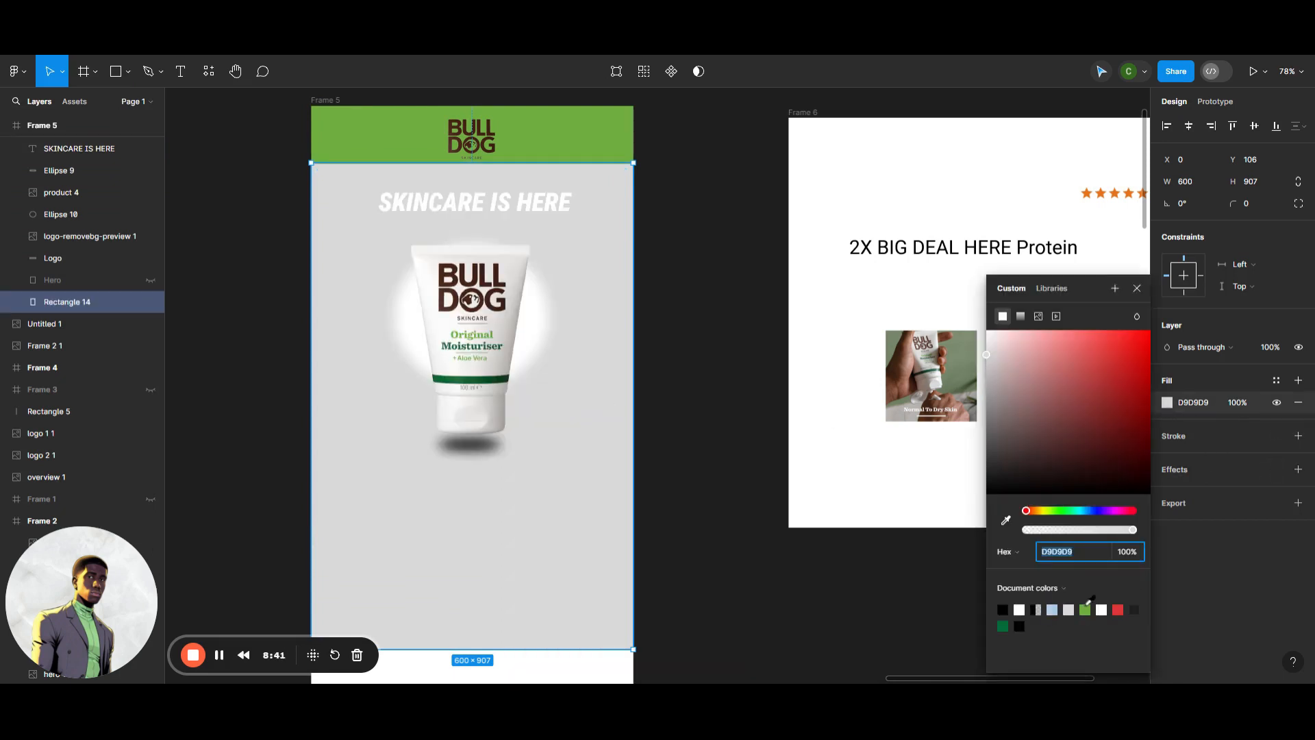
{"action": "left_click", "coordinate": [1086, 607]}
{"action": "left_click", "coordinate": [655, 326]}
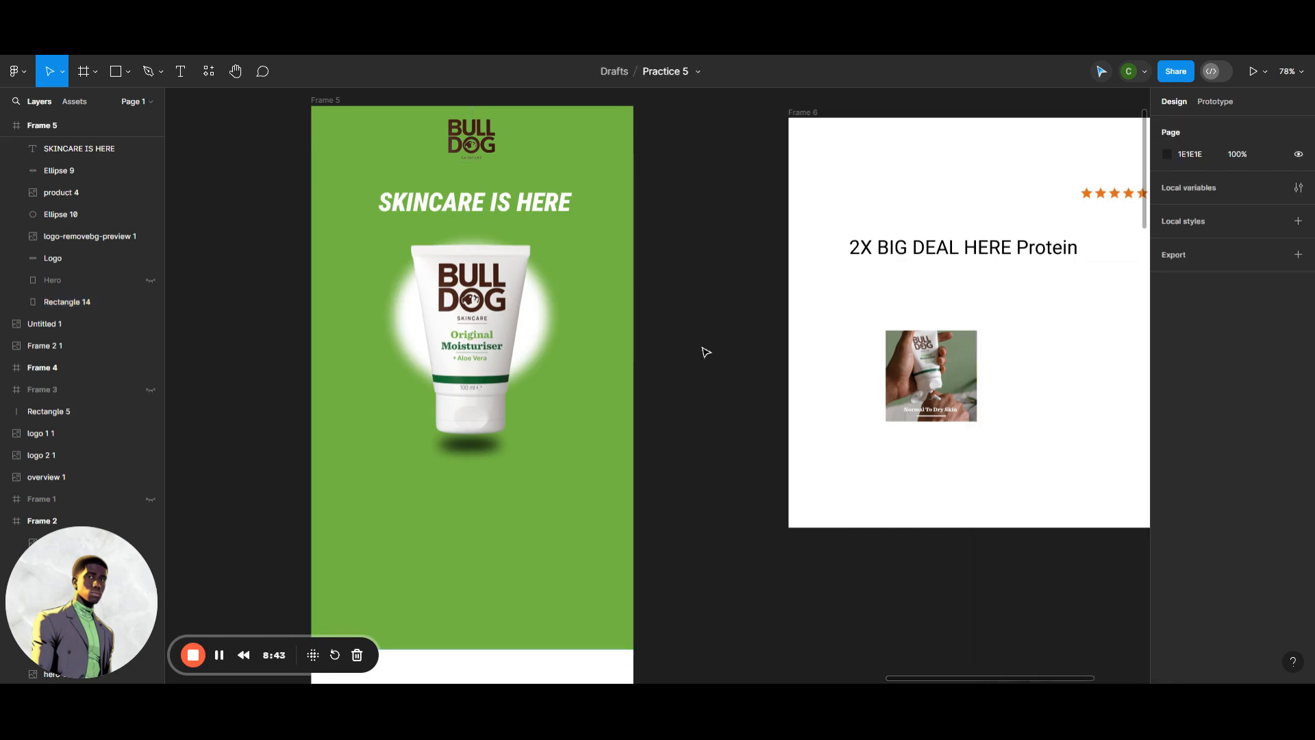
Shorten the green hero rectangle in Frame 5 to 671 tall so it ends a little below the tube's shadow.
{"action": "left_click", "coordinate": [572, 486]}
{"action": "left_click_drag", "start_coordinate": [548, 648], "coordinate": [593, 493]}
{"action": "scroll", "coordinate": [678, 579], "scroll_direction": "up", "scroll_amount": 2}
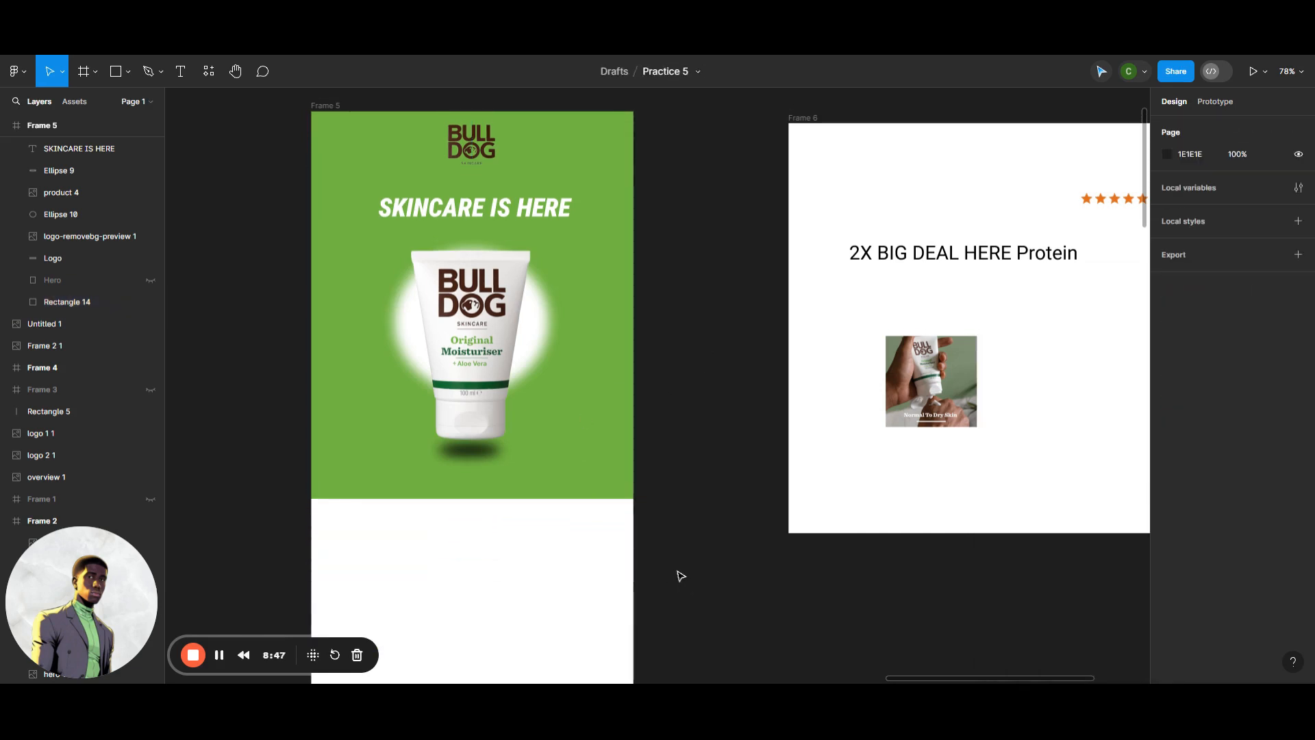
{"action": "left_click_drag", "start_coordinate": [536, 505], "coordinate": [537, 534]}
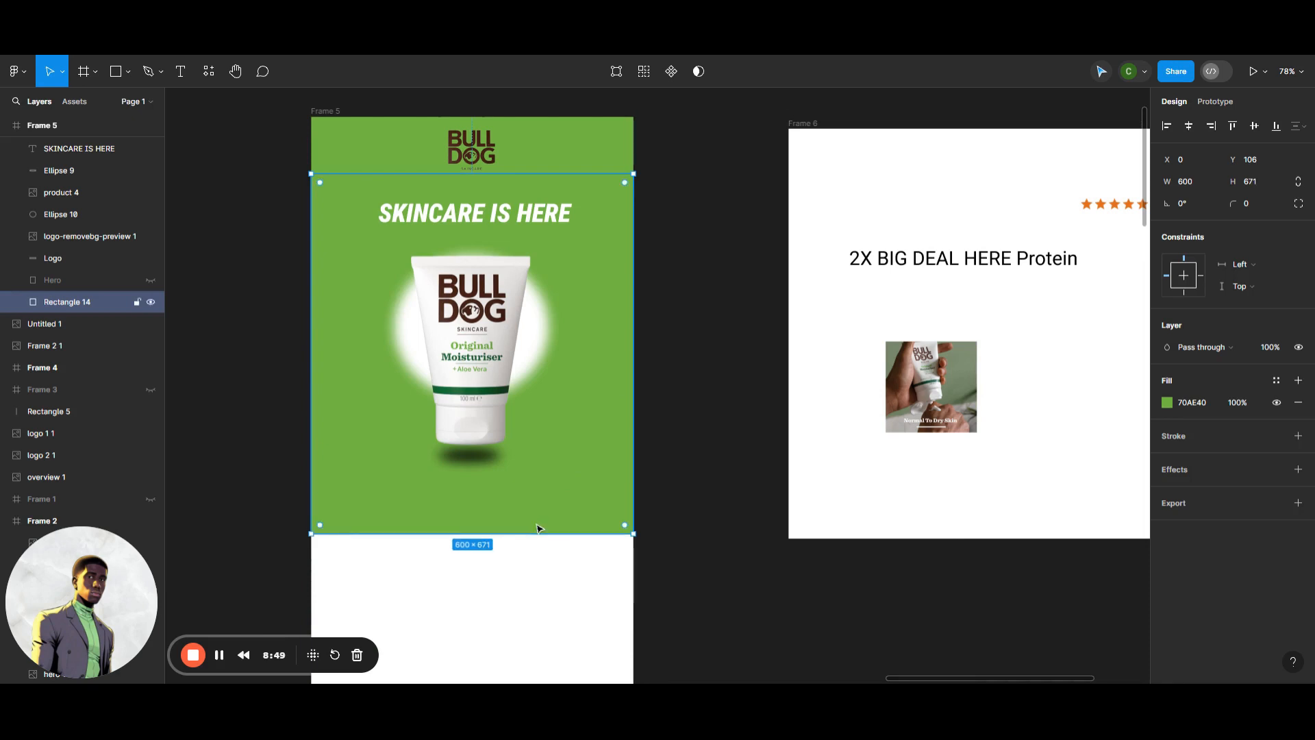
{"action": "left_click", "coordinate": [747, 577]}
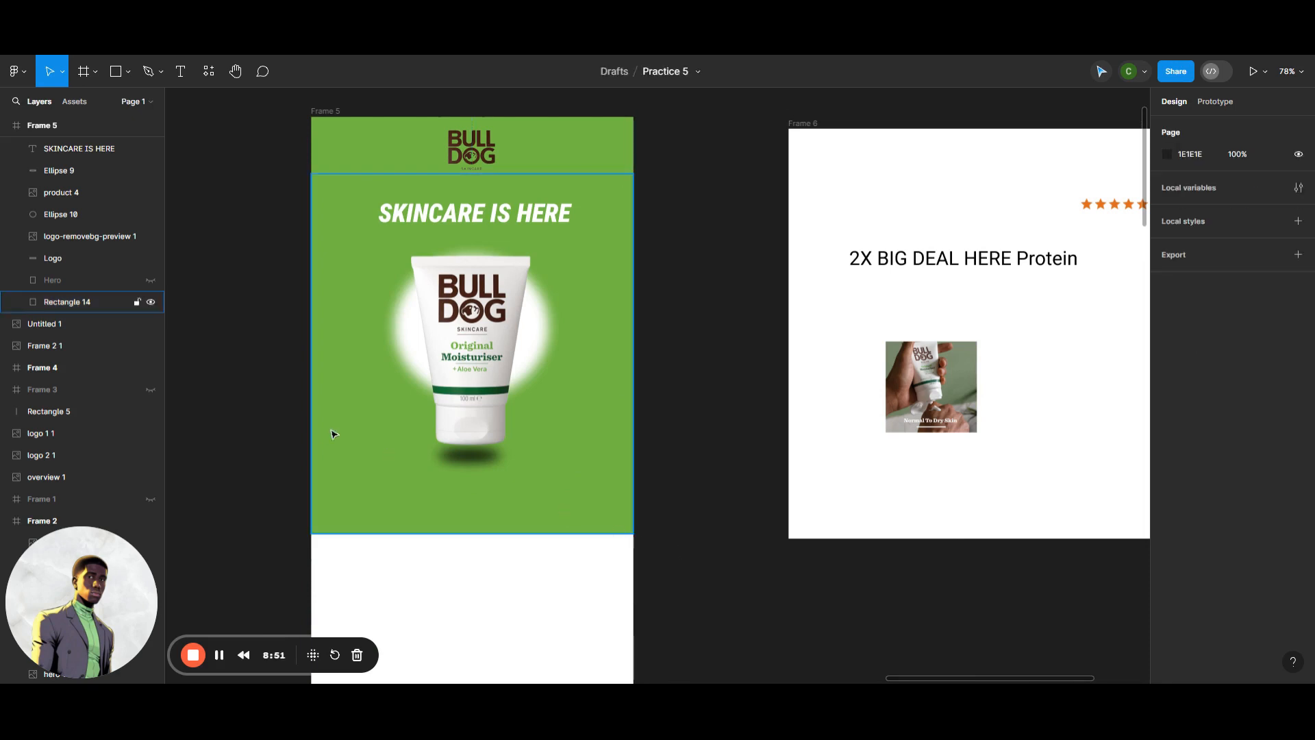
Draw a button rectangle of about 209 × 58 below the tube's shadow, at about X 199, Y 699 in Frame 5.
{"action": "scroll", "coordinate": [331, 432], "scroll_direction": "up", "scroll_amount": 1}
{"action": "left_click", "coordinate": [128, 81]}
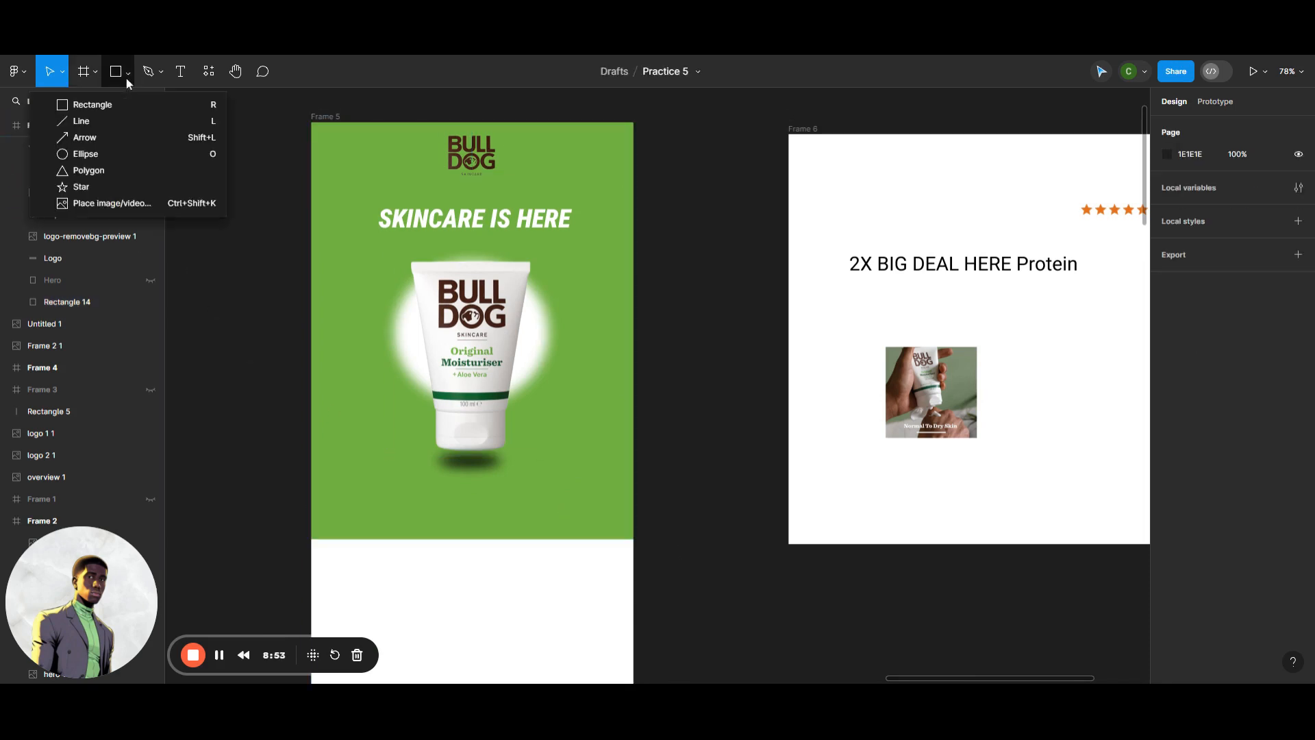
{"action": "left_click", "coordinate": [127, 101]}
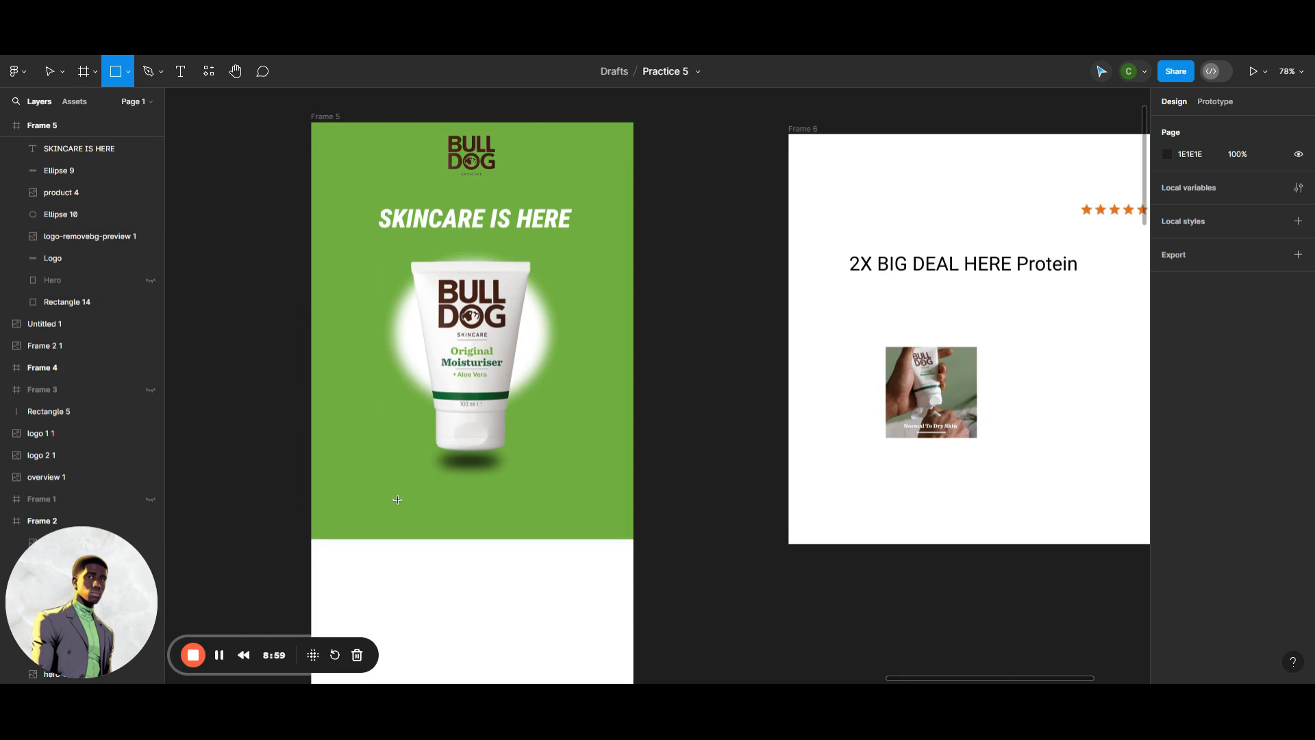
{"action": "left_click_drag", "start_coordinate": [409, 496], "coordinate": [523, 527]}
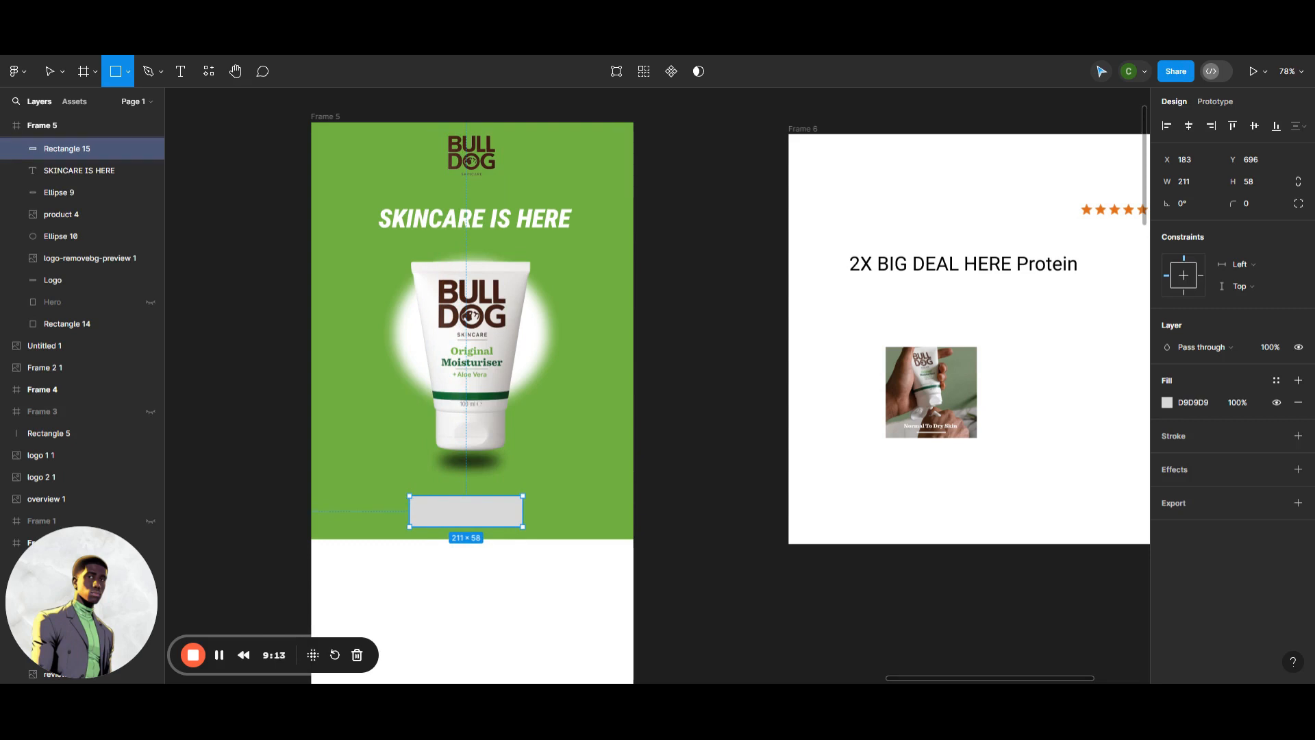
{"action": "left_click_drag", "start_coordinate": [523, 527], "coordinate": [482, 523]}
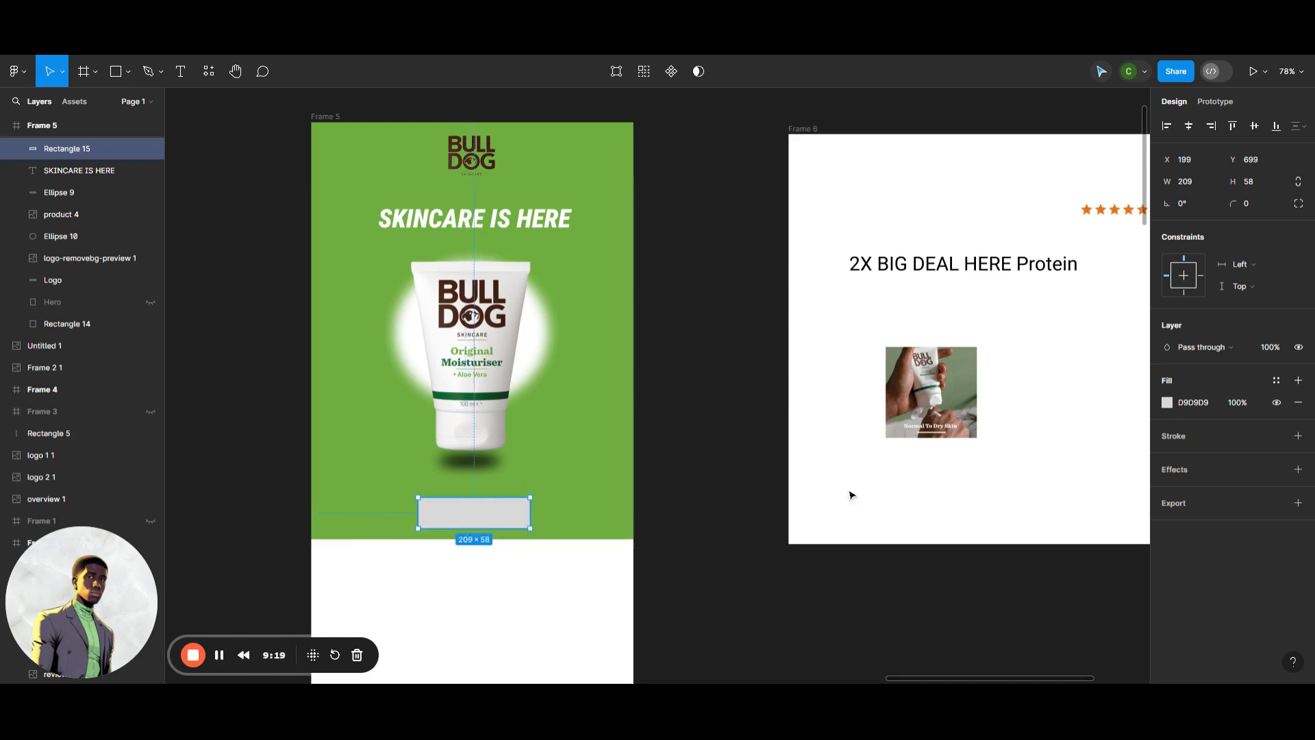
Fill the button rectangle with the dark green document colour 046B39.
{"action": "left_click", "coordinate": [1168, 402]}
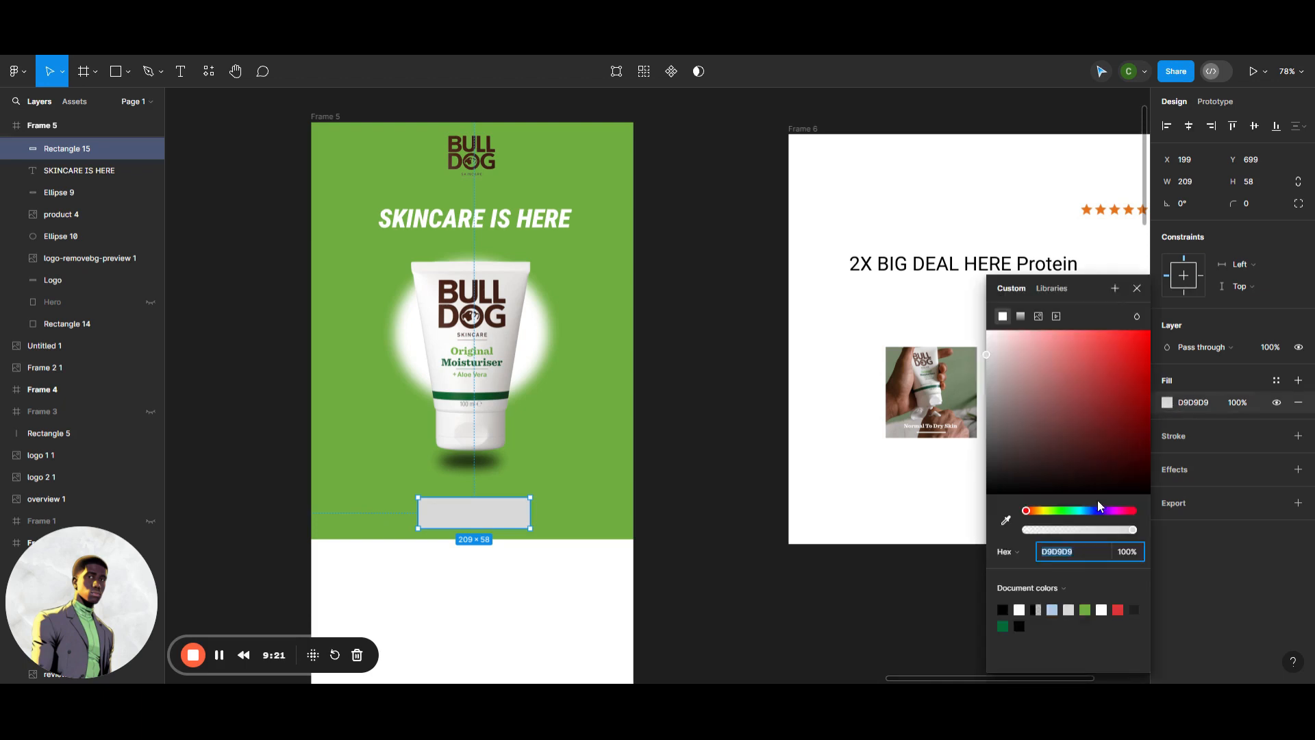
{"action": "left_click", "coordinate": [1007, 627]}
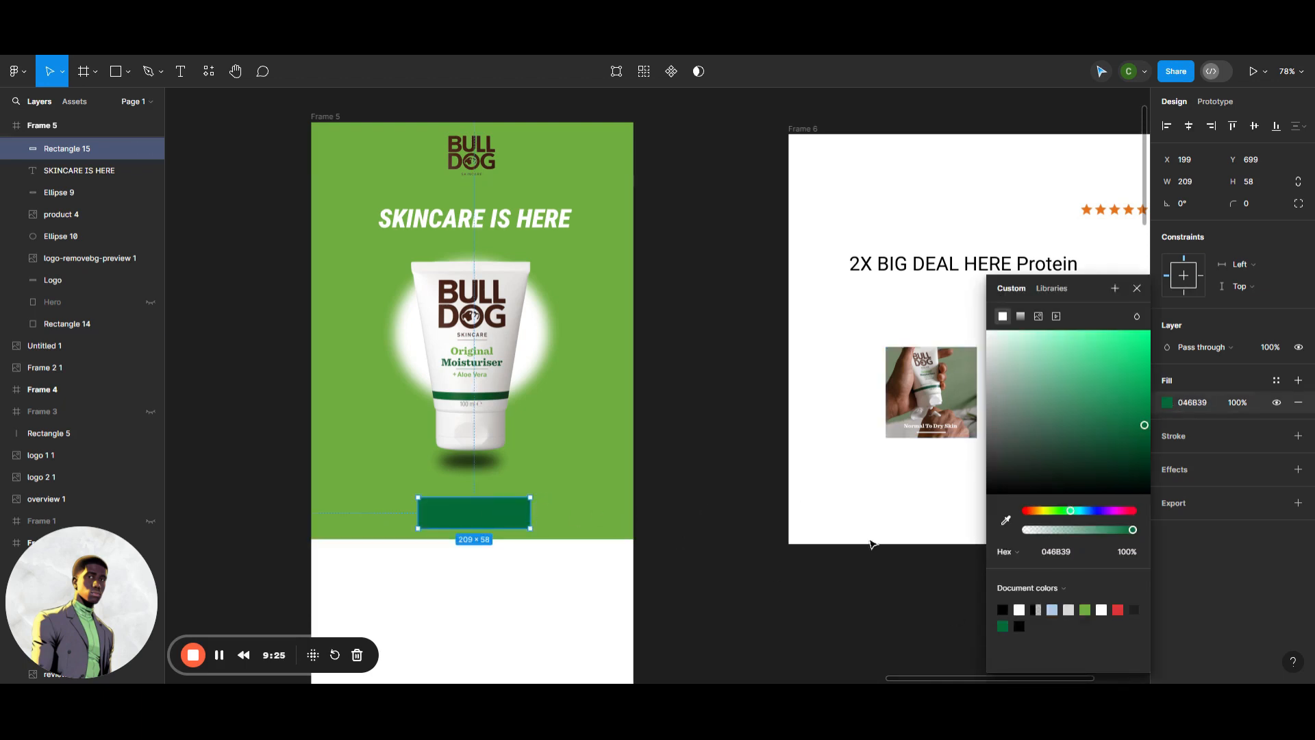
{"action": "left_click", "coordinate": [715, 621]}
Round the dark green button's corners with a radius of 25.
{"action": "left_click", "coordinate": [484, 511]}
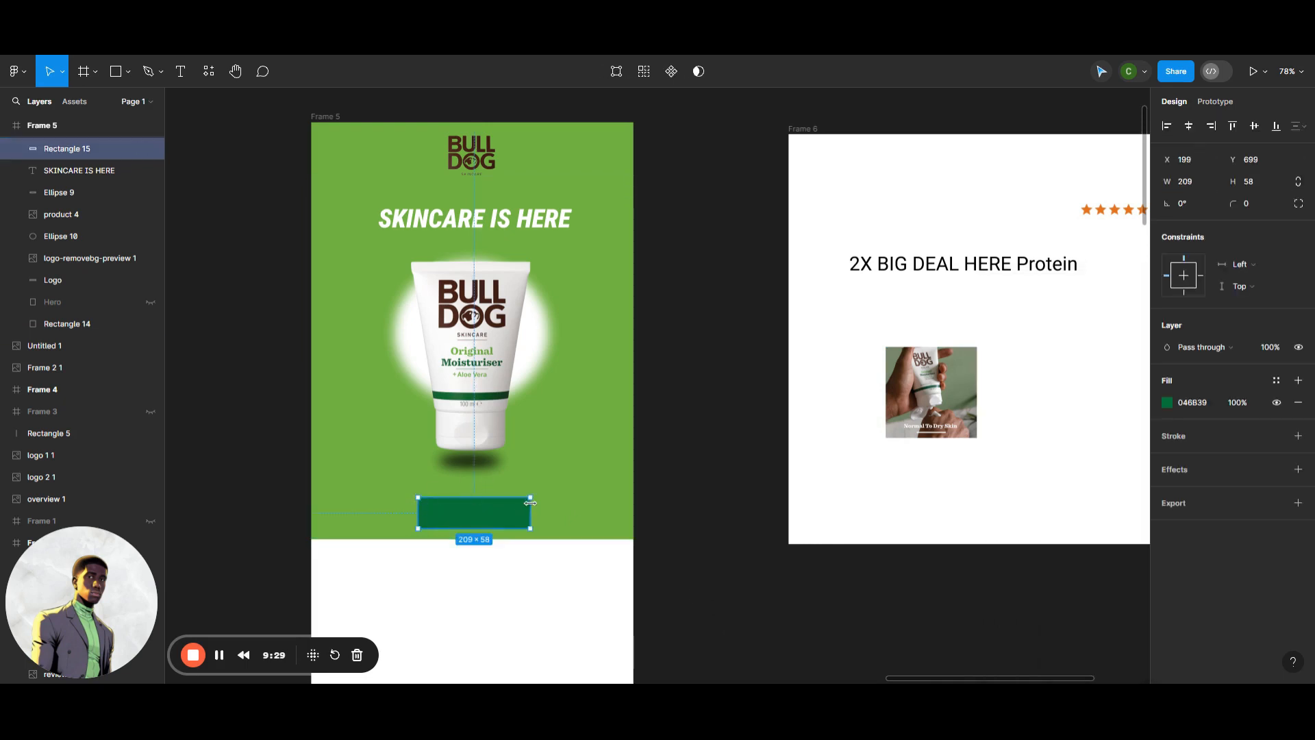
{"action": "left_click", "coordinate": [1245, 205]}
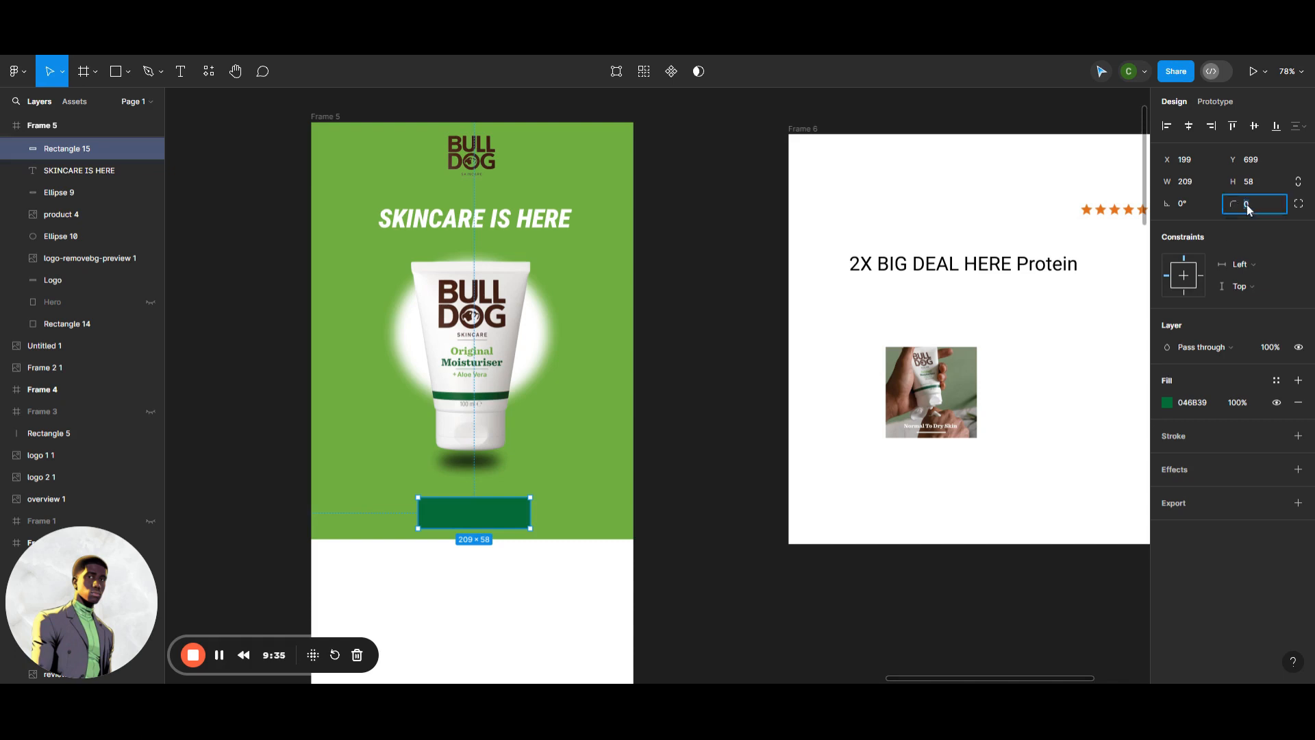
{"action": "type", "text": "10"}
{"action": "key", "text": "Return"}
{"action": "left_click", "coordinate": [1247, 205]}
{"action": "type", "text": "25"}
{"action": "key", "text": "Return"}
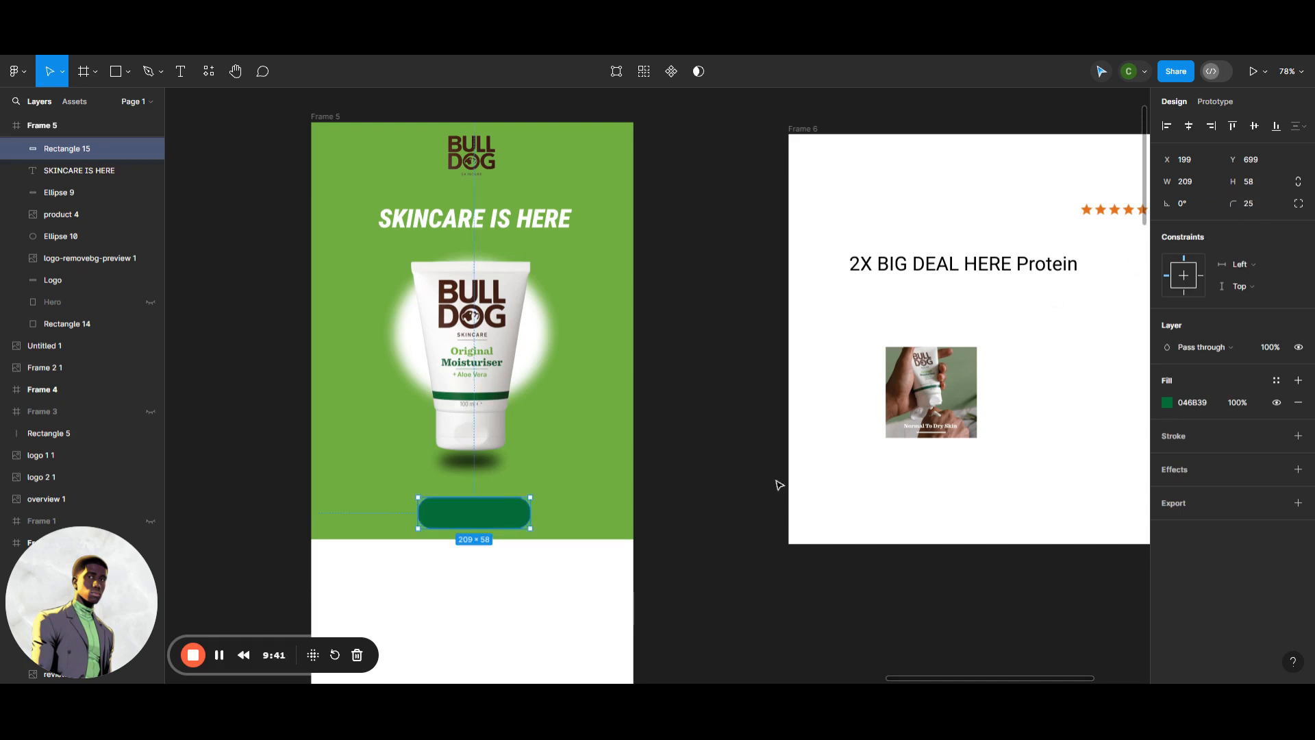
Nudge the rounded button left and up to X 190, Y 693 so it sits beneath the tube.
{"action": "key", "text": "Left"}
{"action": "key", "text": "Left"}
{"action": "key", "text": "Left"}
{"action": "key", "text": "Left"}
{"action": "key", "text": "Left"}
{"action": "key", "text": "Left"}
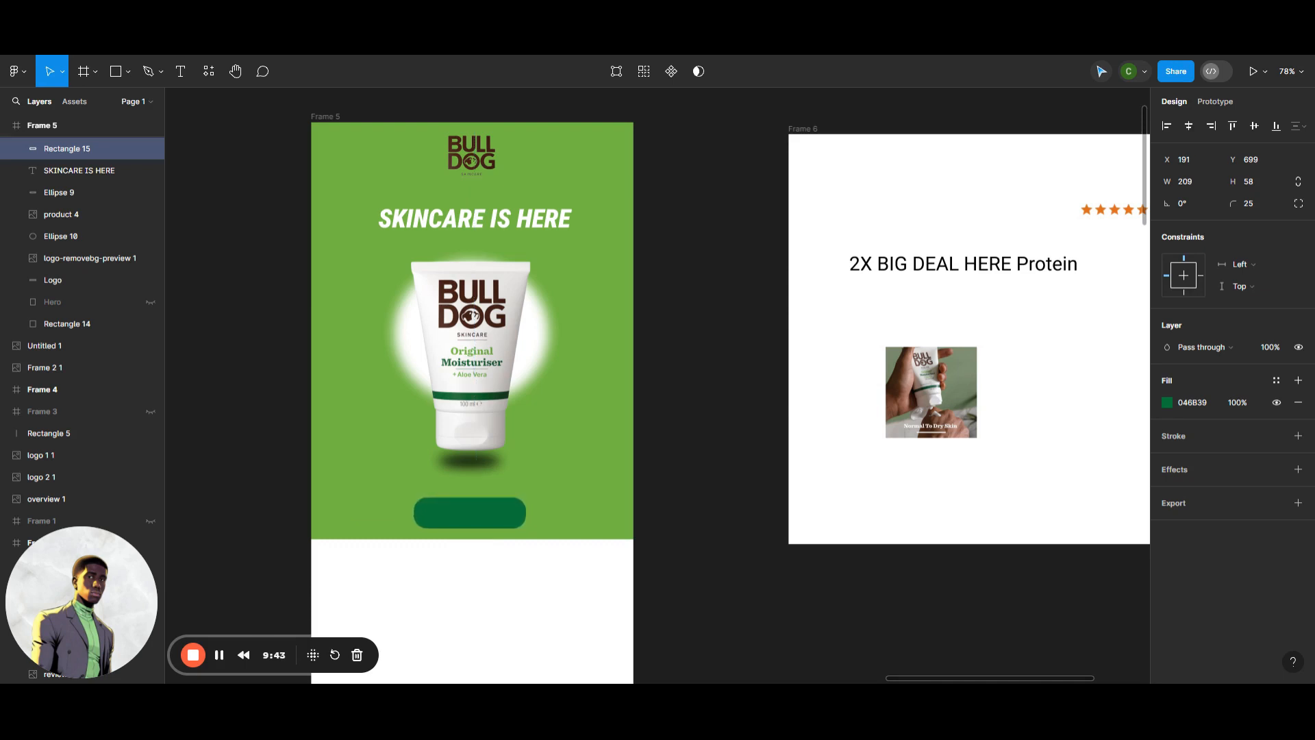
{"action": "key", "text": "Up"}
{"action": "key", "text": "Up"}
{"action": "key", "text": "Up"}
{"action": "key", "text": "Up"}
{"action": "key", "text": "Up"}
{"action": "key", "text": "Up"}
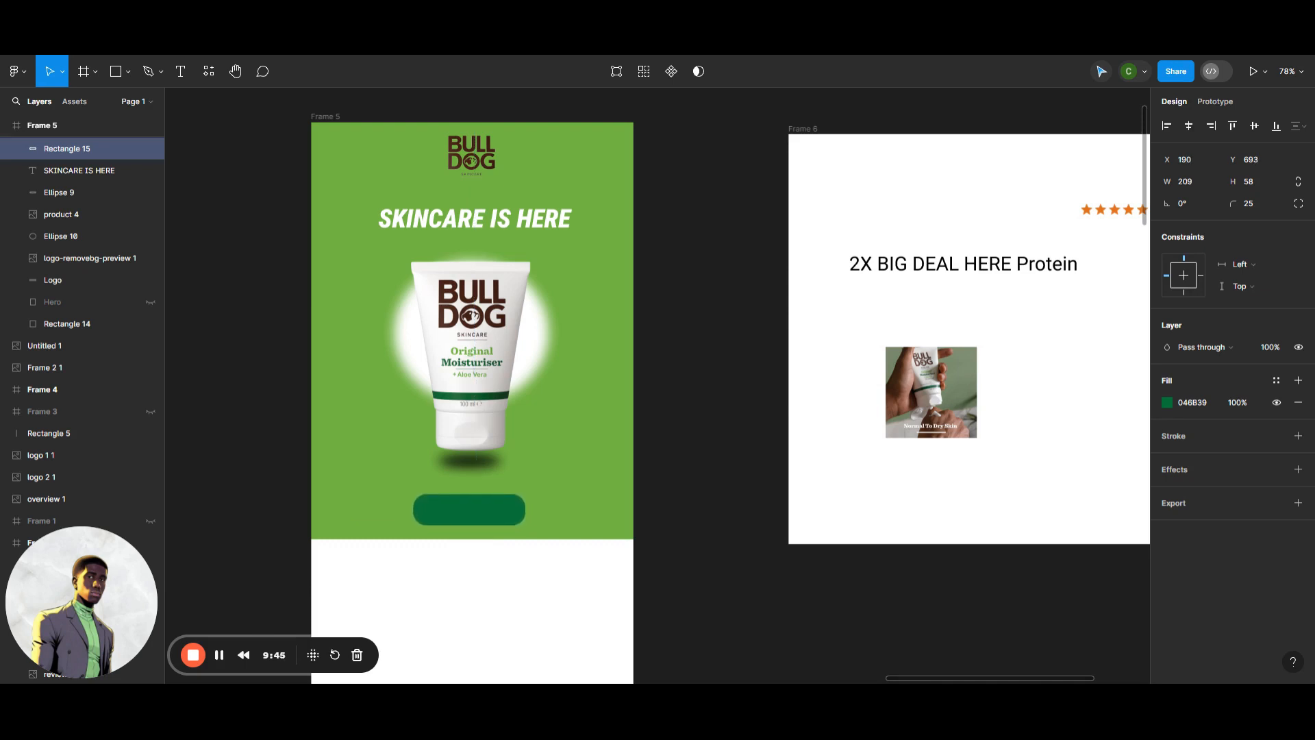
{"action": "left_click", "coordinate": [732, 574]}
Add the text "SHOP NOW" in a text box on the dark green button.
{"action": "left_click", "coordinate": [182, 74]}
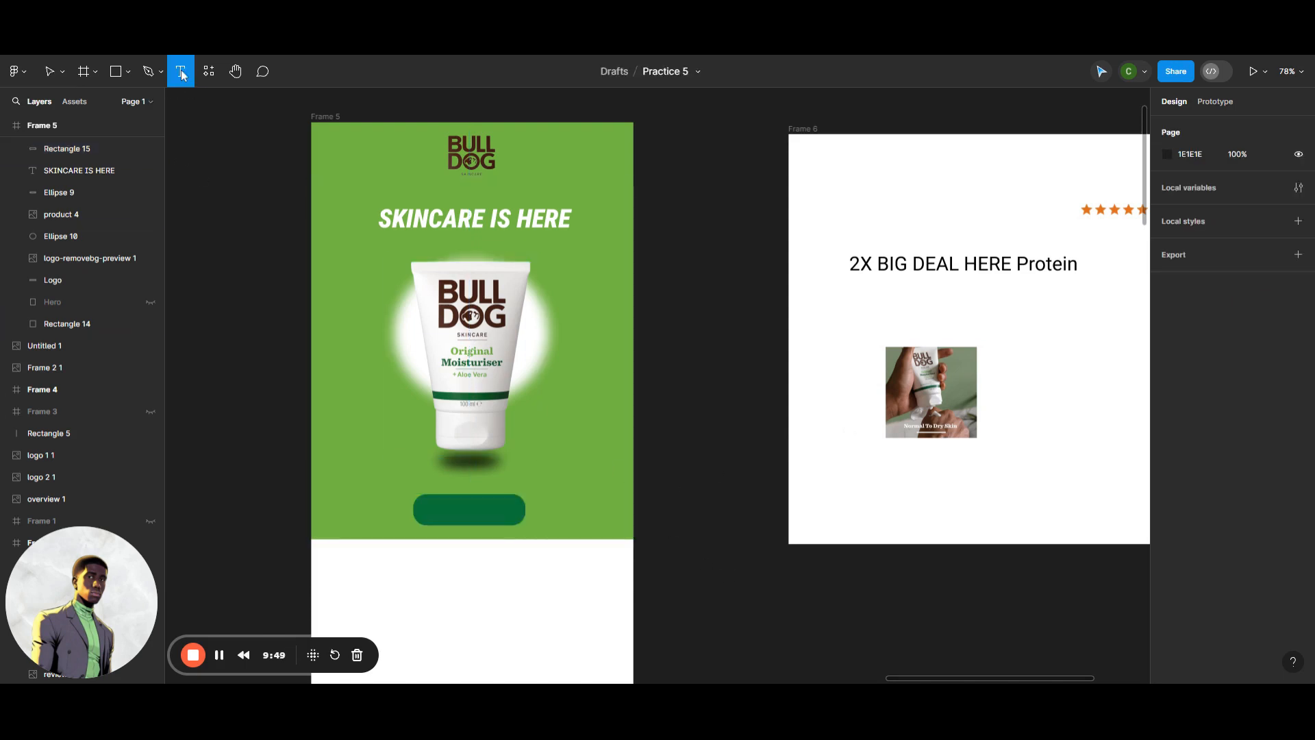
{"action": "left_click_drag", "start_coordinate": [434, 503], "coordinate": [499, 519]}
{"action": "type", "text": "S"}
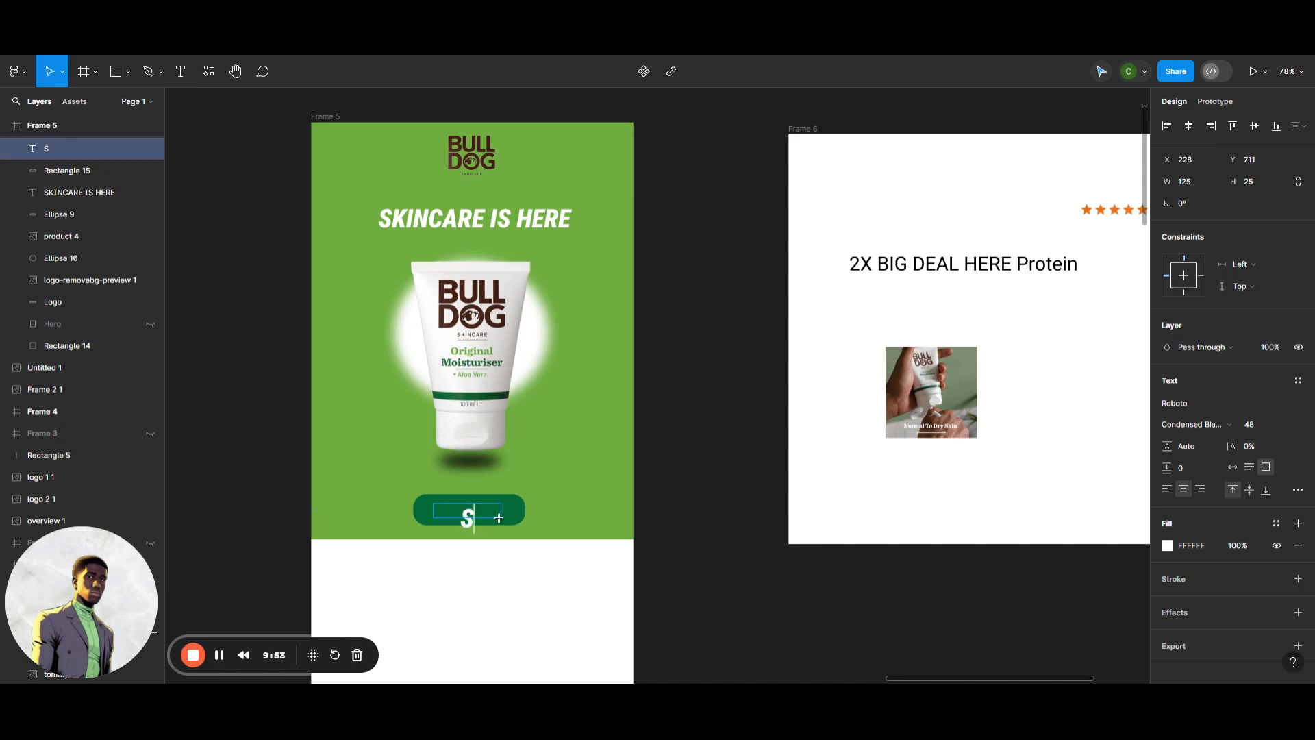
{"action": "type", "text": "HOP NOW"}
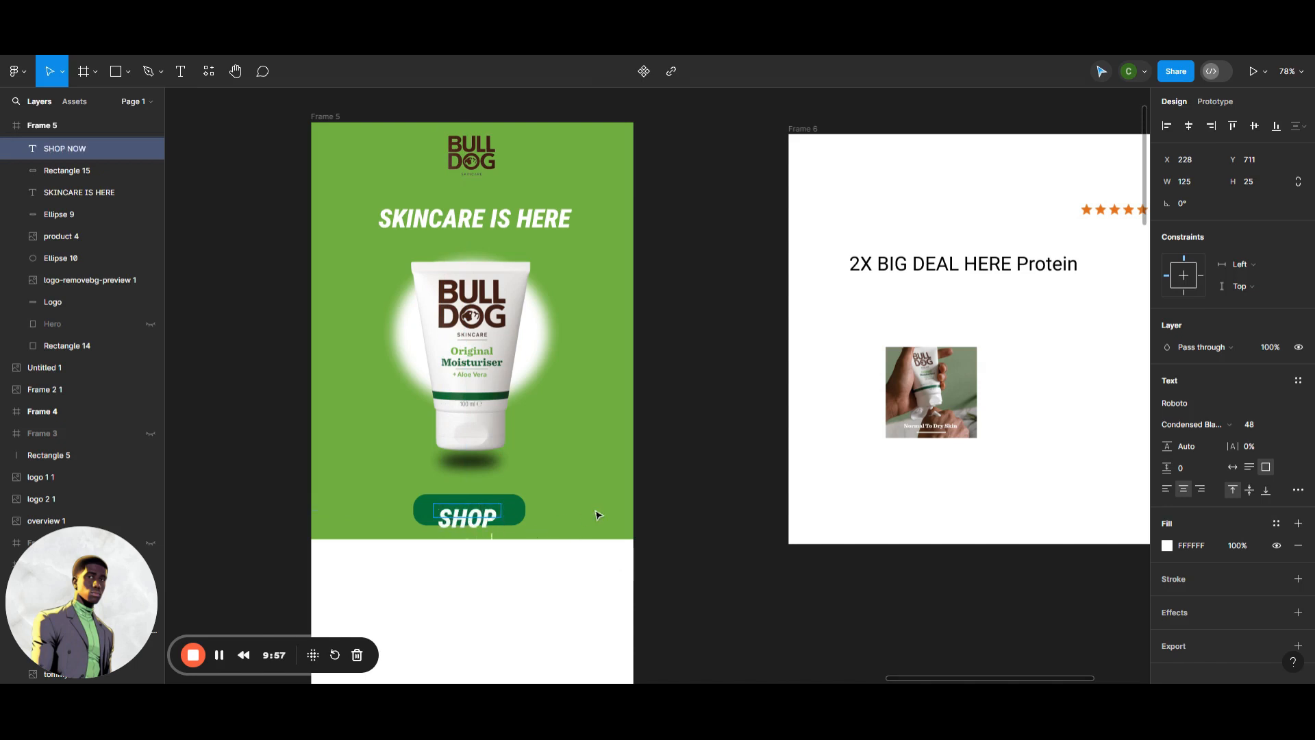
Widen the SHOP NOW text box to 171 and set its font size to 24.
{"action": "left_click", "coordinate": [1281, 424]}
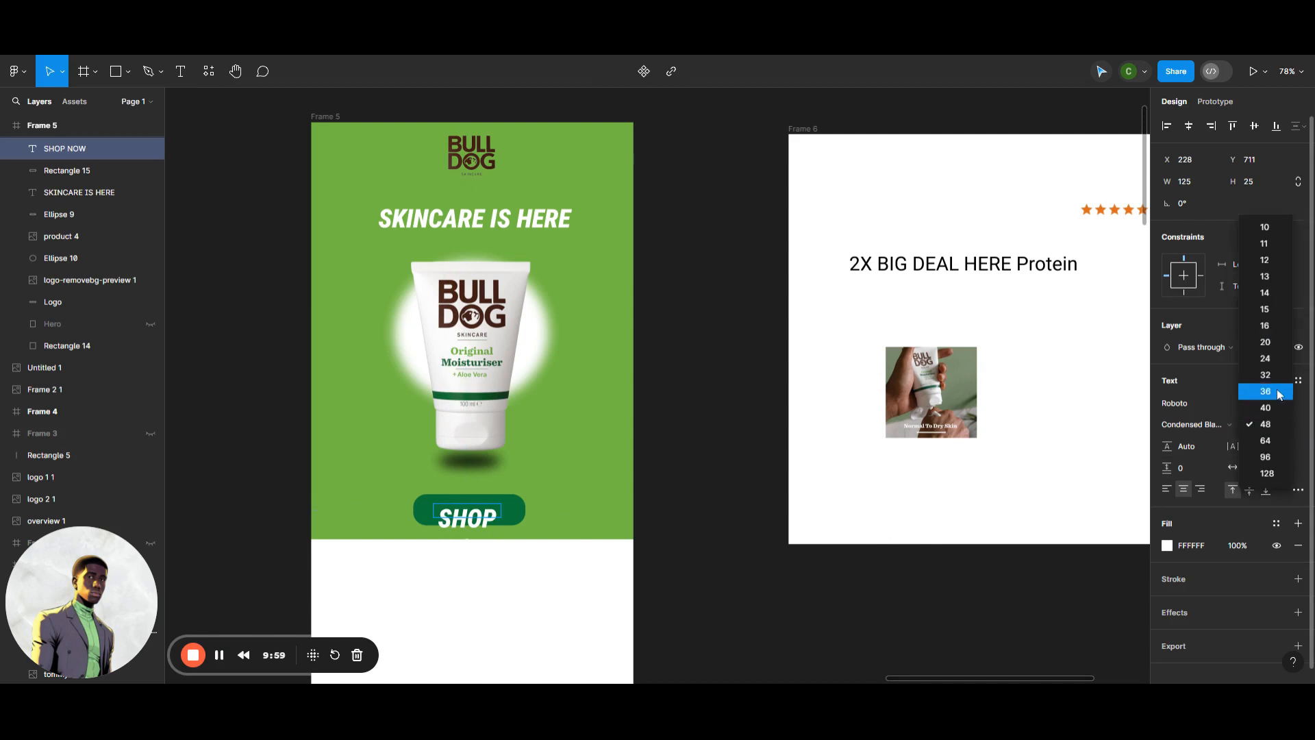
{"action": "left_click", "coordinate": [1279, 360]}
{"action": "left_click", "coordinate": [859, 614]}
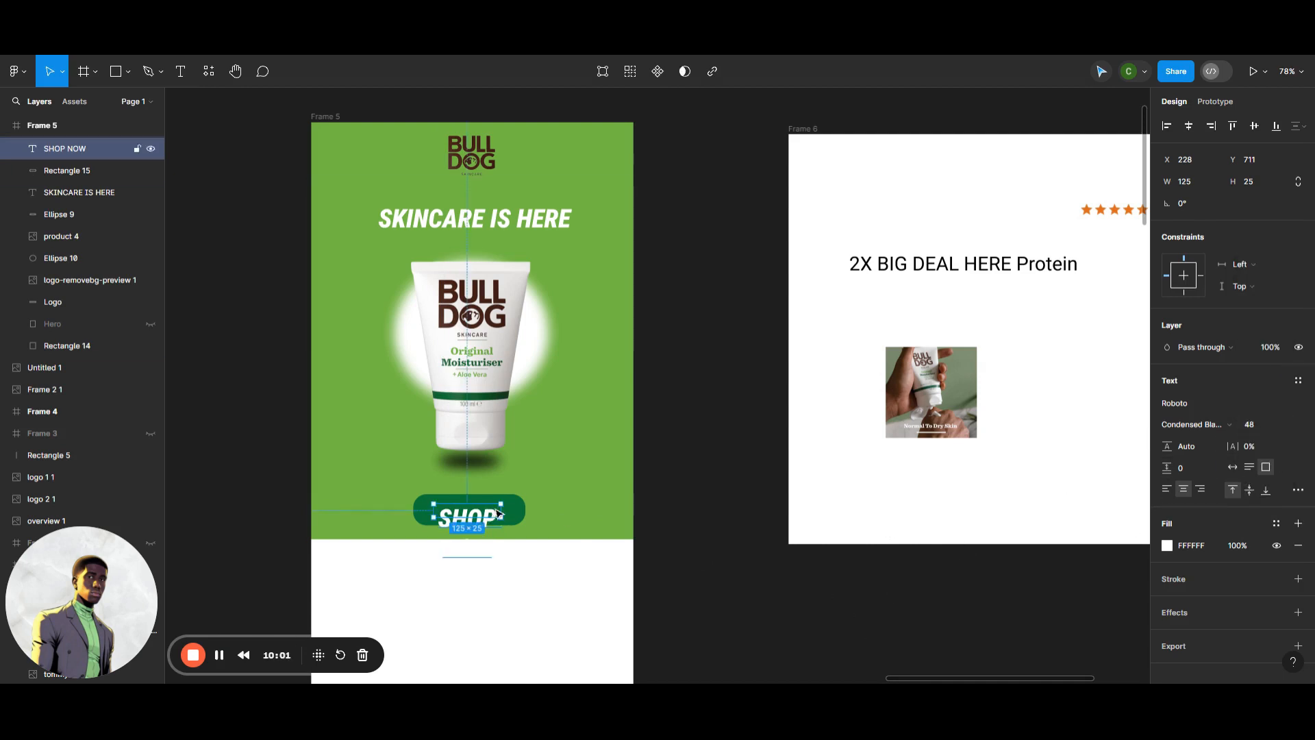
{"action": "left_click_drag", "start_coordinate": [498, 514], "coordinate": [525, 515]}
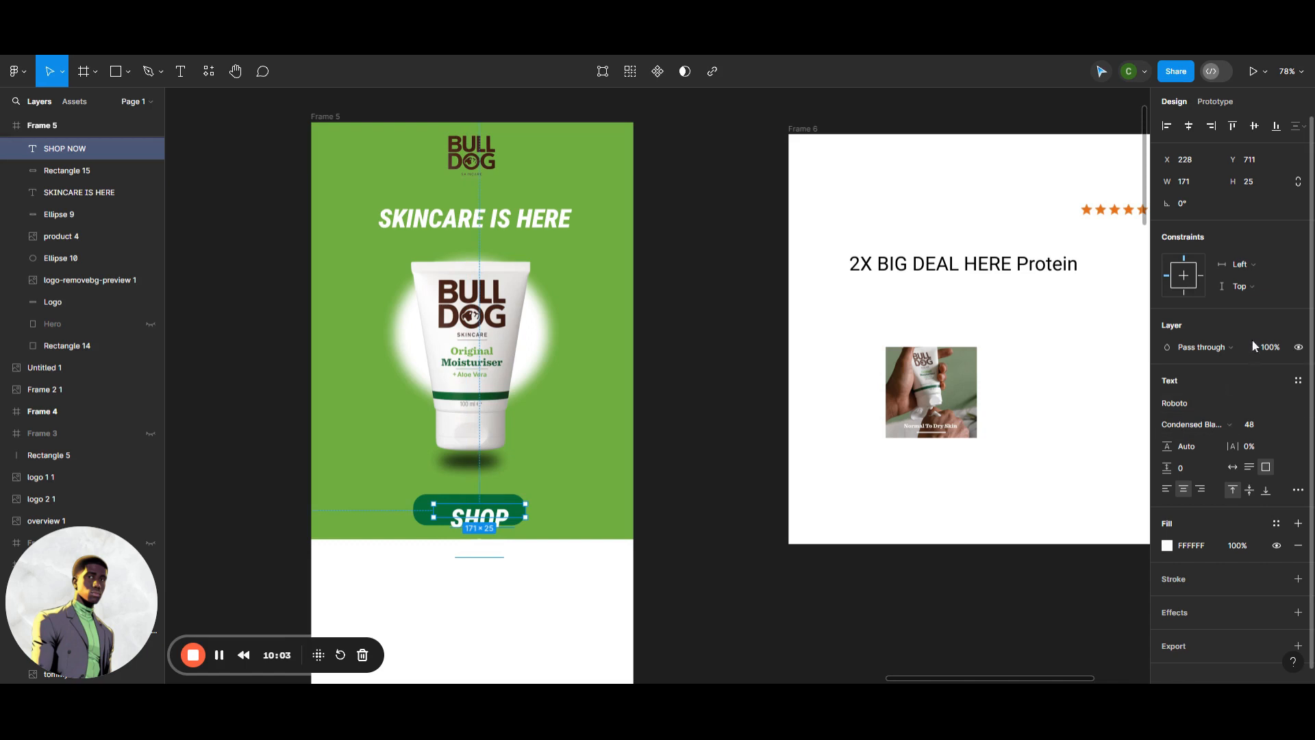
{"action": "left_click", "coordinate": [1284, 425]}
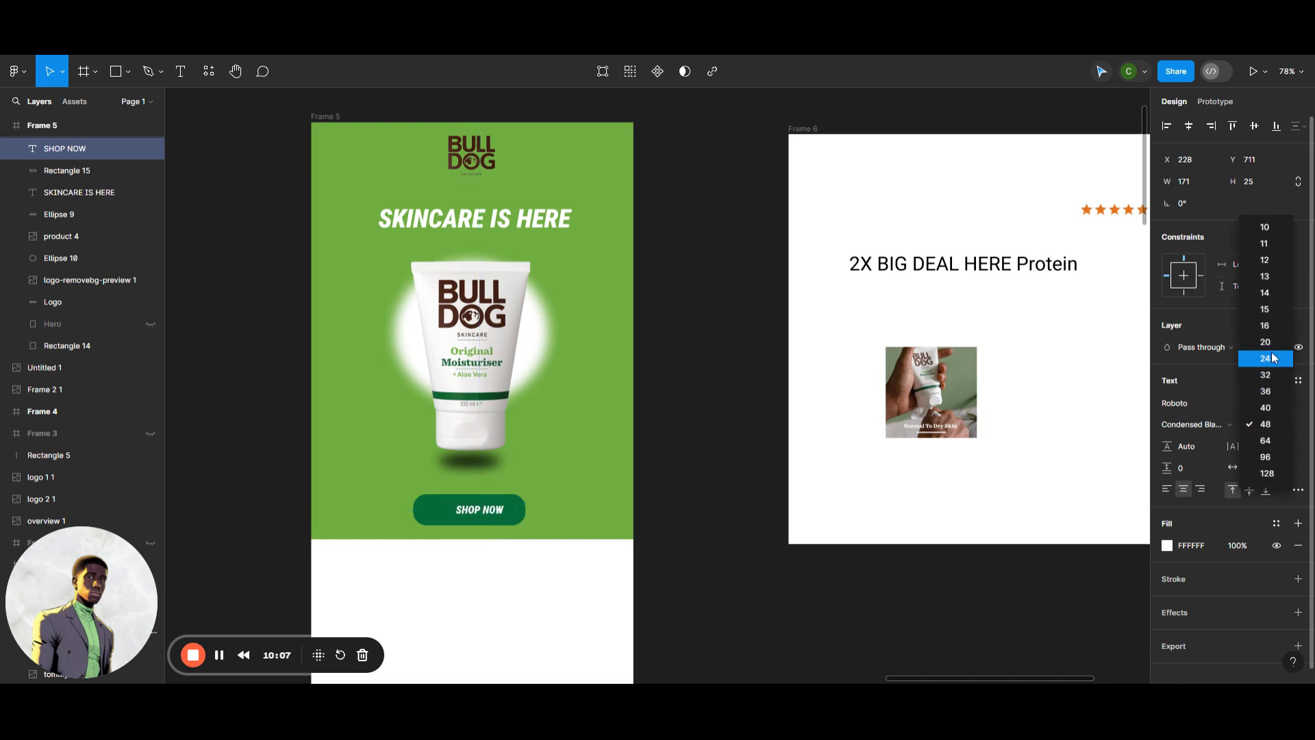
{"action": "left_click", "coordinate": [1272, 358]}
Centre the SHOP NOW label on the button by nudging it to X 210, Y 710.
{"action": "key", "text": "Left"}
{"action": "key", "text": "Left"}
{"action": "key", "text": "Left"}
{"action": "key", "text": "Left"}
{"action": "key", "text": "Left"}
{"action": "key", "text": "Left"}
{"action": "key", "text": "Left"}
{"action": "key", "text": "Left"}
{"action": "key", "text": "Left"}
{"action": "key", "text": "Left"}
{"action": "key", "text": "Left"}
{"action": "key", "text": "Left"}
{"action": "key", "text": "Left"}
{"action": "key", "text": "Left"}
{"action": "key", "text": "Left"}
{"action": "key", "text": "Left"}
{"action": "key", "text": "Left"}
{"action": "key", "text": "Left"}
{"action": "key", "text": "Left"}
{"action": "key", "text": "Left"}
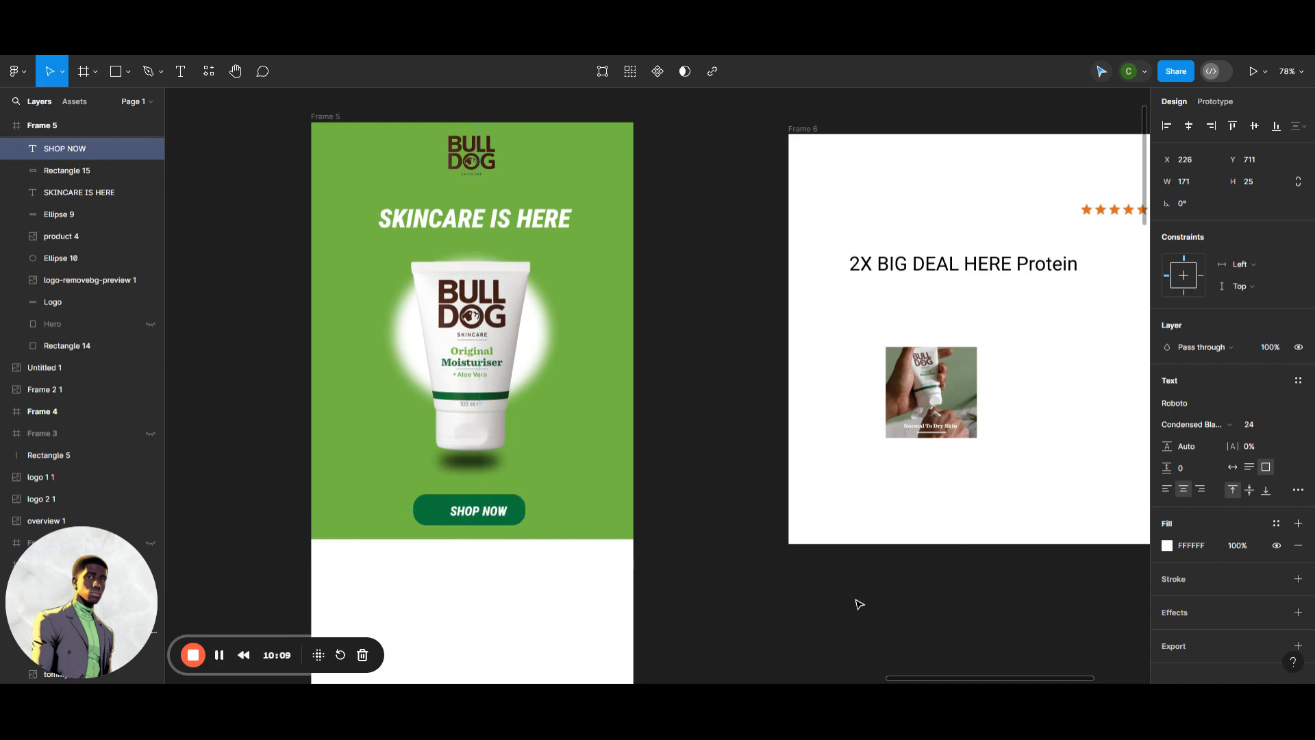
{"action": "key", "text": "Up"}
{"action": "key", "text": "Right"}
{"action": "key", "text": "Right"}
{"action": "key", "text": "Right"}
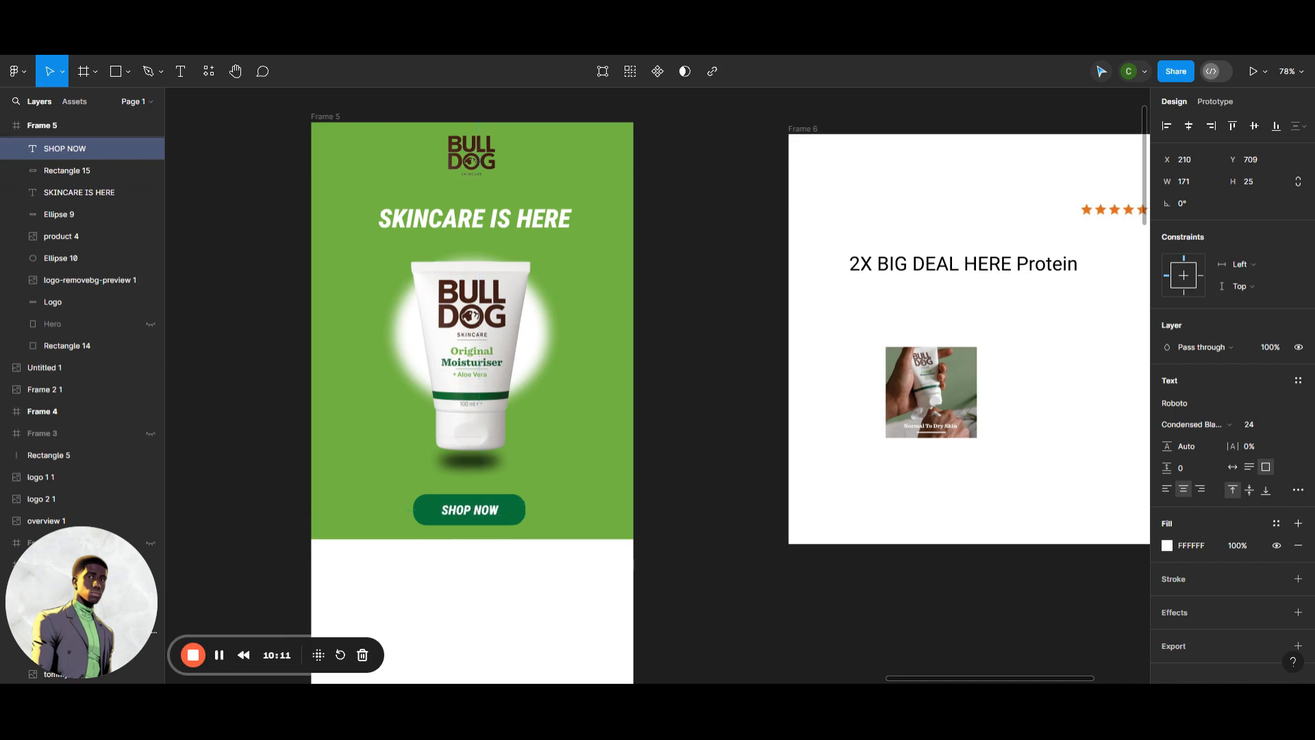
{"action": "key", "text": "Down"}
{"action": "key", "text": "Up"}
{"action": "key", "text": "Down"}
{"action": "left_click", "coordinate": [889, 581]}
Fine-tune the SHOP NOW label's position on the button to X 211, Y 709.
{"action": "left_click", "coordinate": [603, 480]}
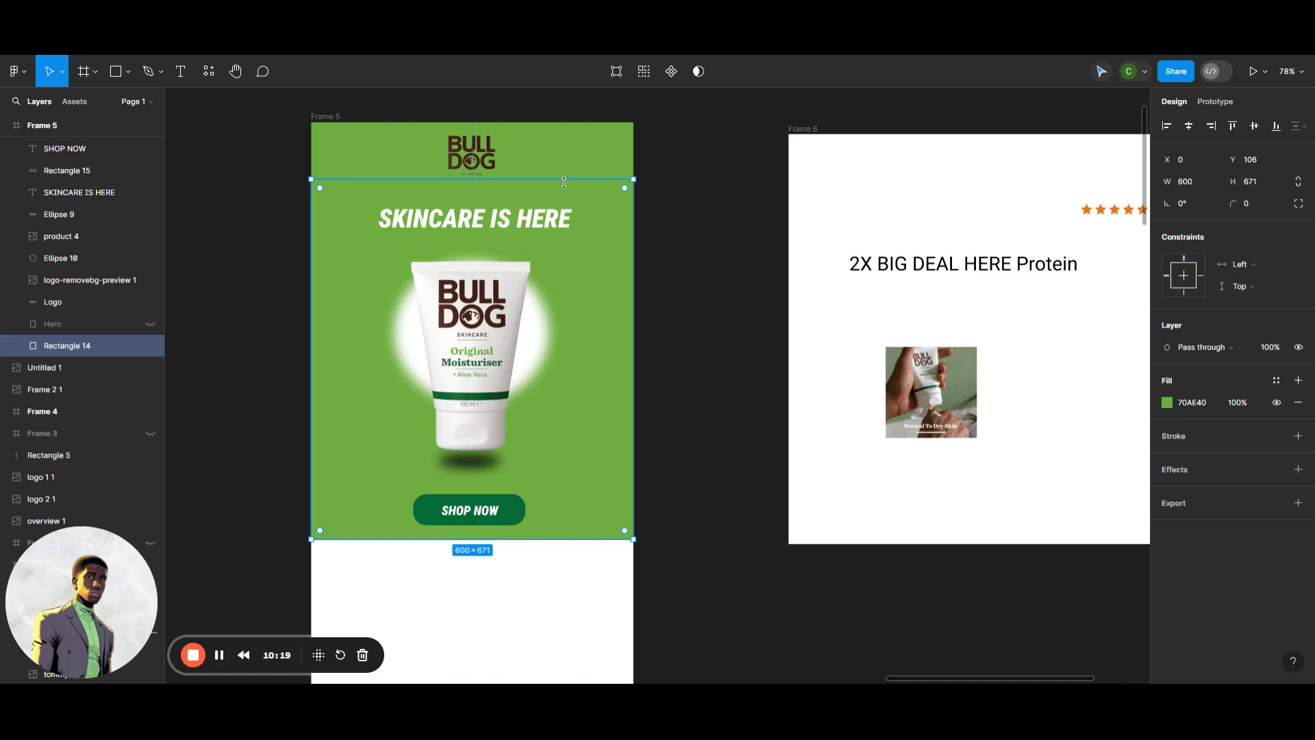
{"action": "left_click", "coordinate": [693, 290]}
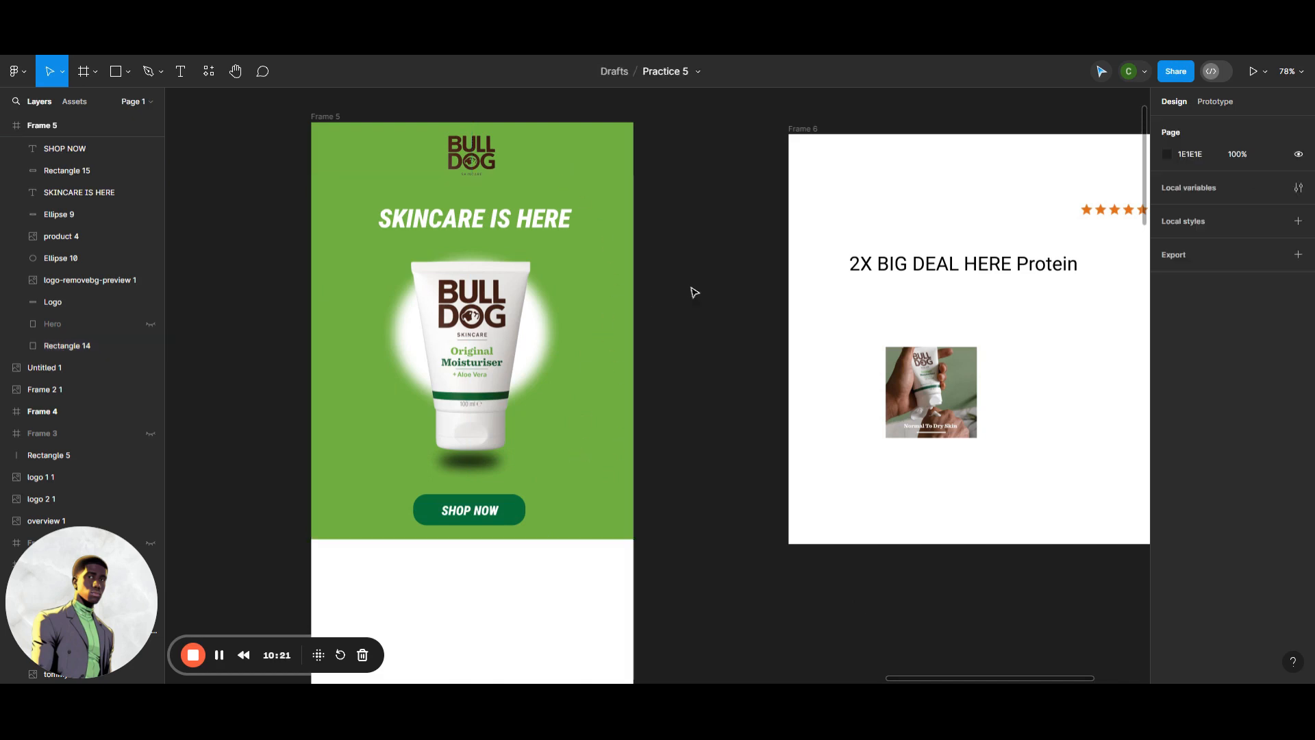
{"action": "left_click", "coordinate": [463, 511]}
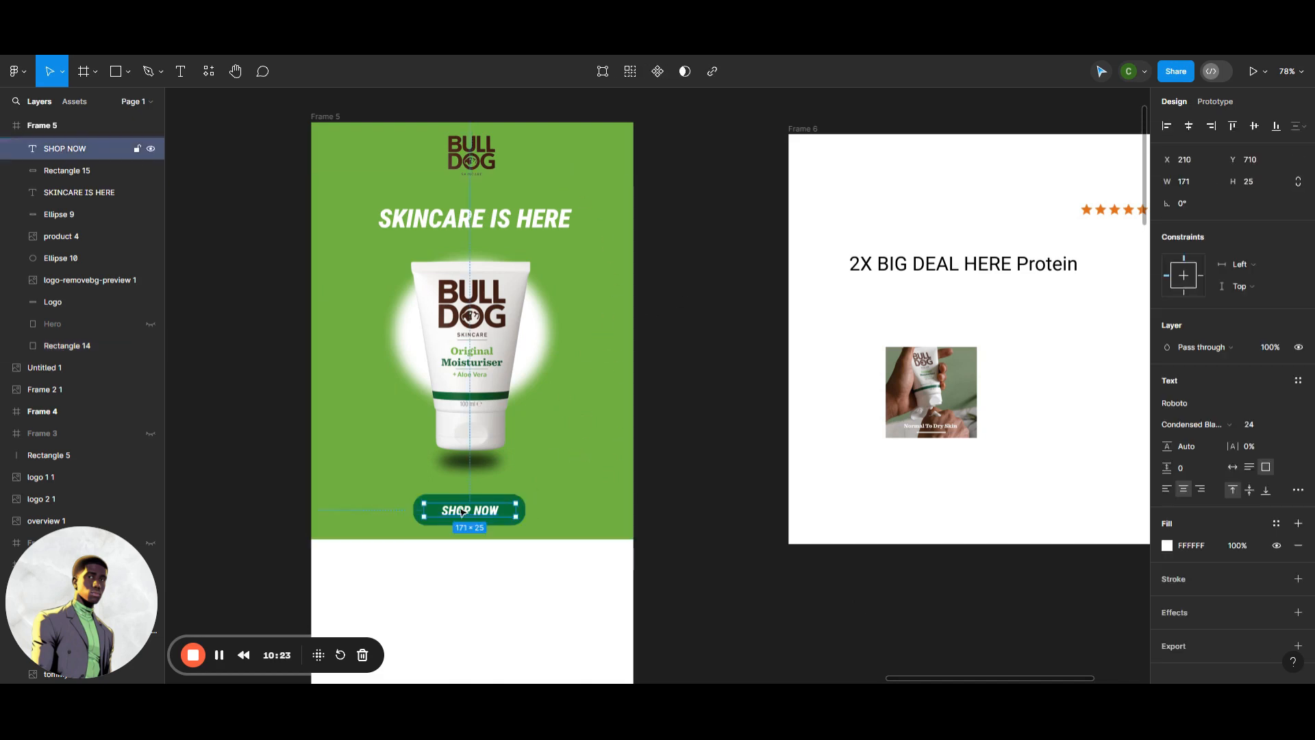
{"action": "key", "text": "Up"}
{"action": "key", "text": "Right"}
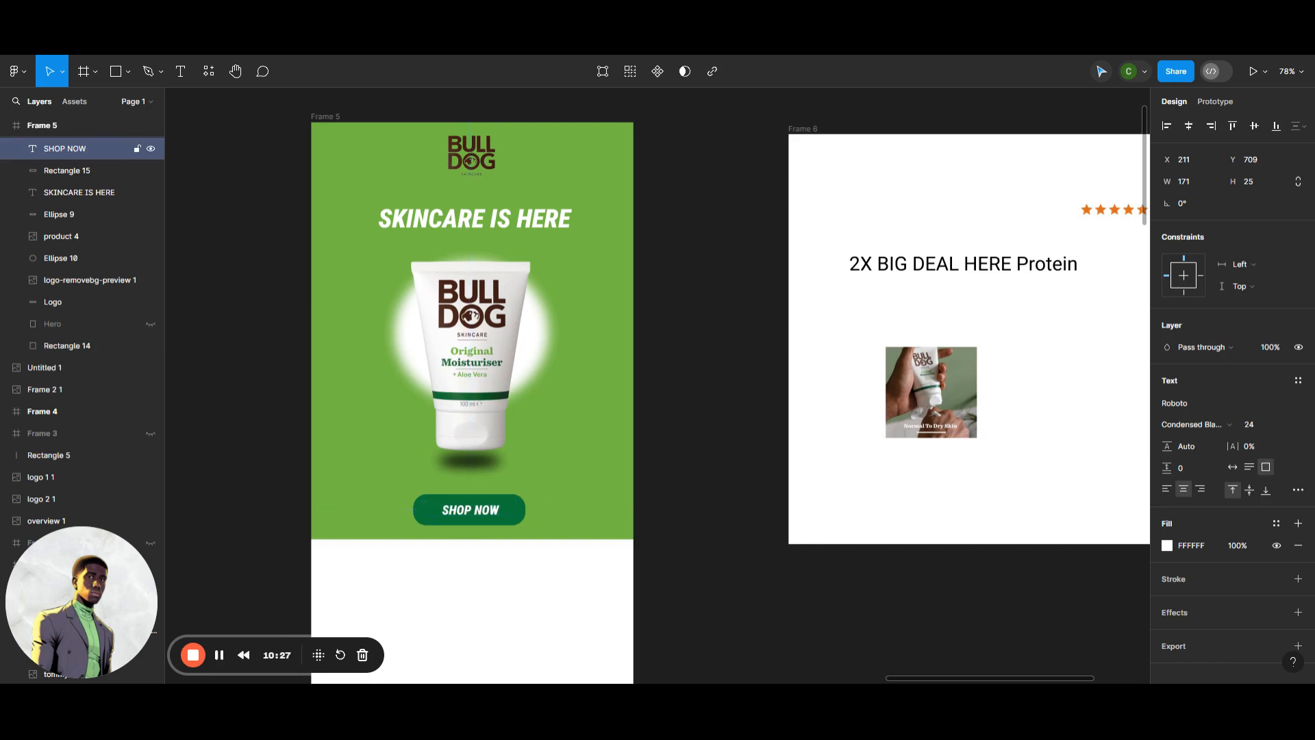
{"action": "left_click", "coordinate": [713, 493]}
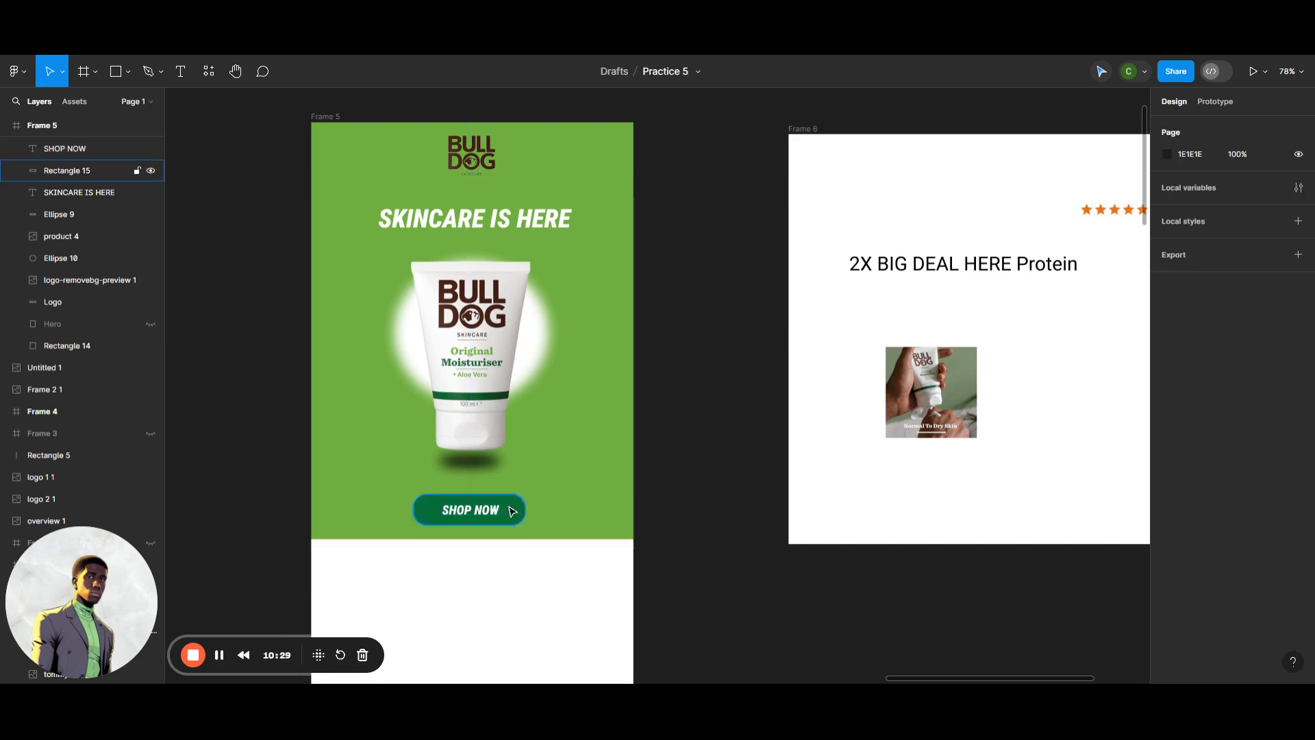
Lock the green hero background layer, Rectangle 14, in Frame 5.
{"action": "left_click", "coordinate": [614, 500]}
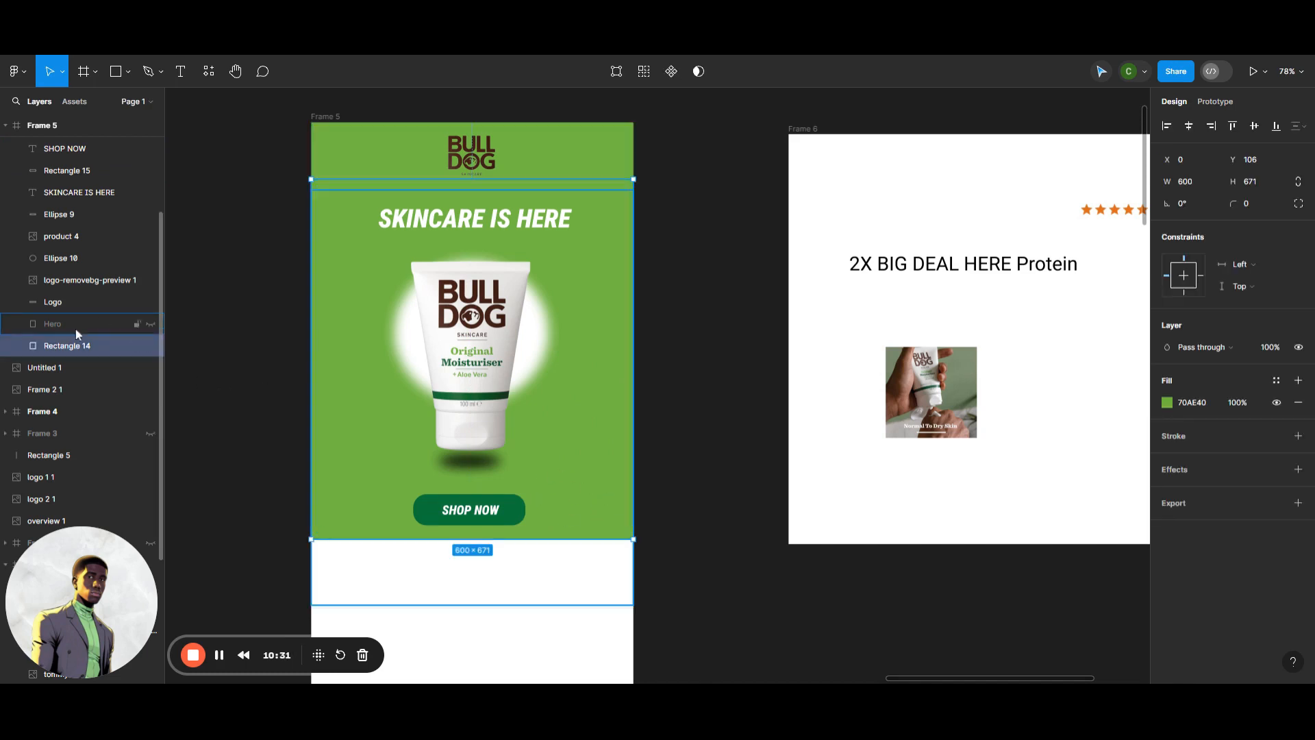
{"action": "scroll", "coordinate": [75, 334], "scroll_direction": "down", "scroll_amount": 3}
{"action": "left_click", "coordinate": [137, 147]}
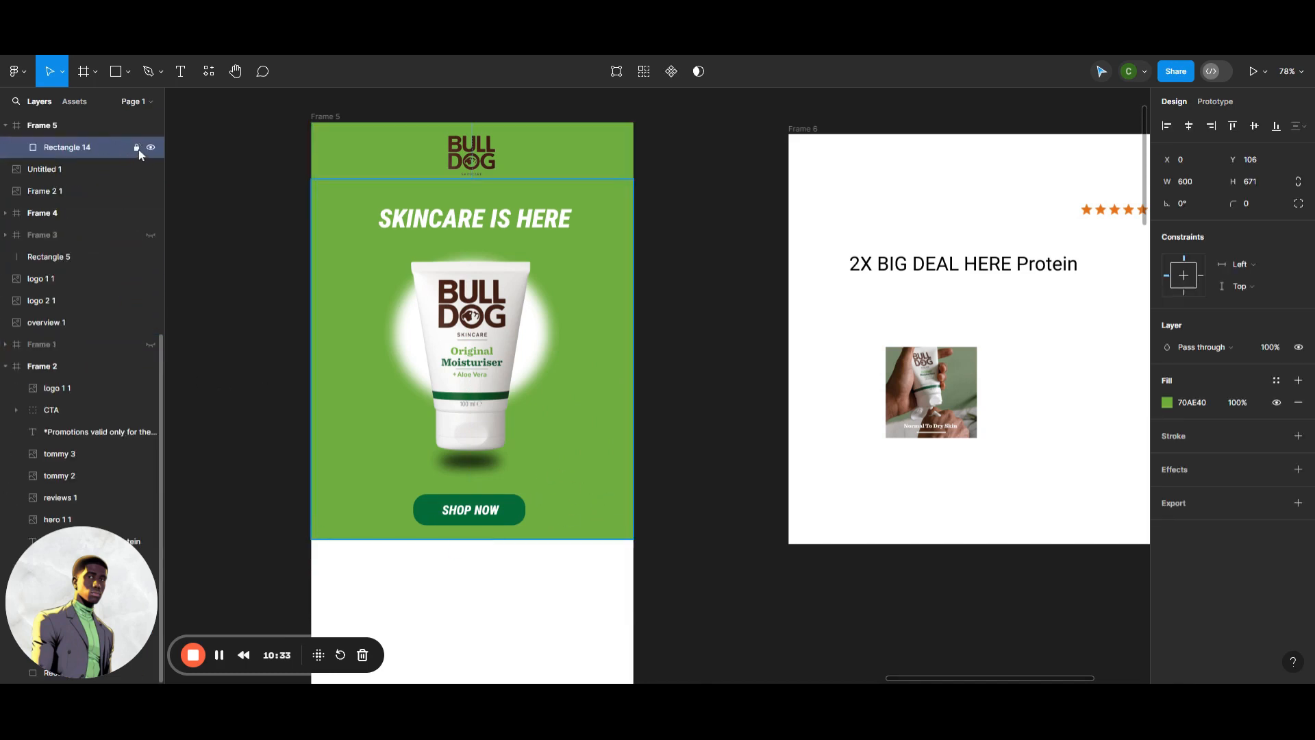
{"action": "left_click", "coordinate": [529, 479]}
Select the button and its SHOP NOW label together and nudge them slightly up and right to centre them beneath the tube.
{"action": "left_click_drag", "start_coordinate": [539, 509], "coordinate": [416, 522]}
{"action": "key", "text": "Up"}
{"action": "key", "text": "Up"}
{"action": "key", "text": "Up"}
{"action": "key", "text": "Up"}
{"action": "key", "text": "Up"}
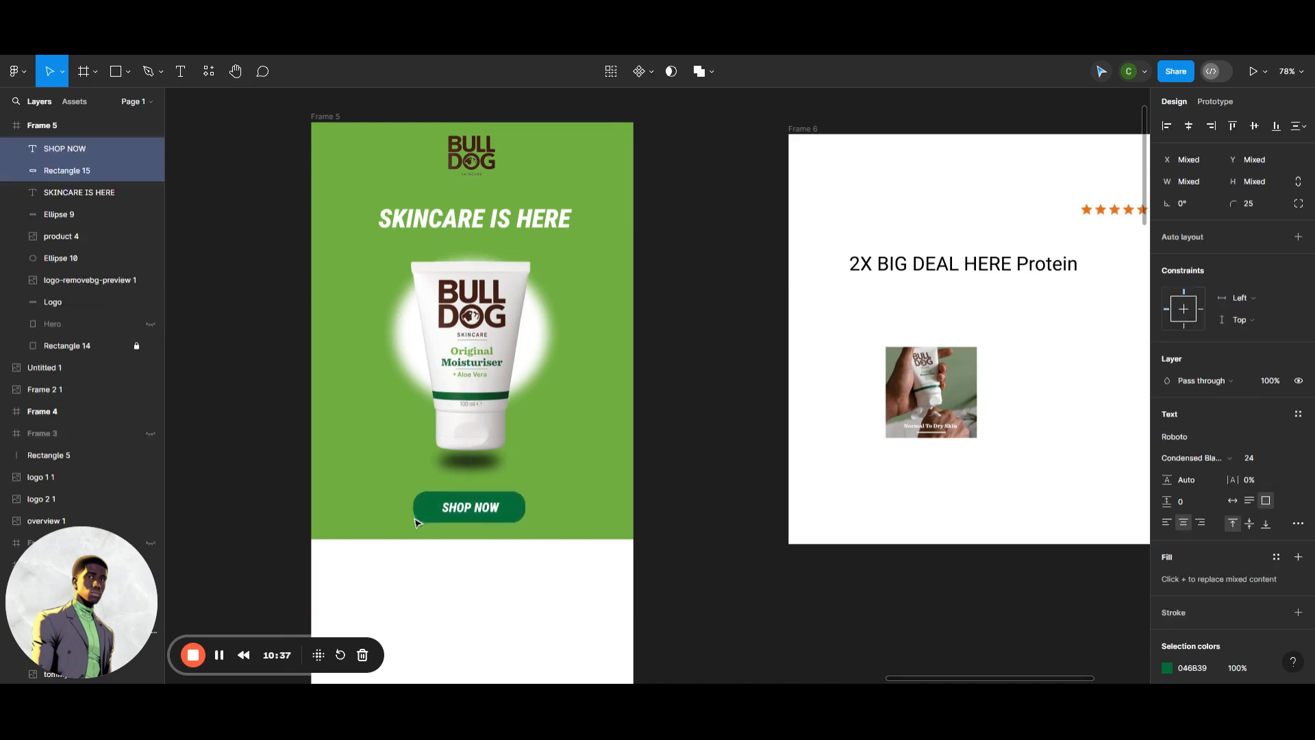
{"action": "key", "text": "Right"}
{"action": "key", "text": "Right"}
{"action": "key", "text": "Right"}
{"action": "key", "text": "Down"}
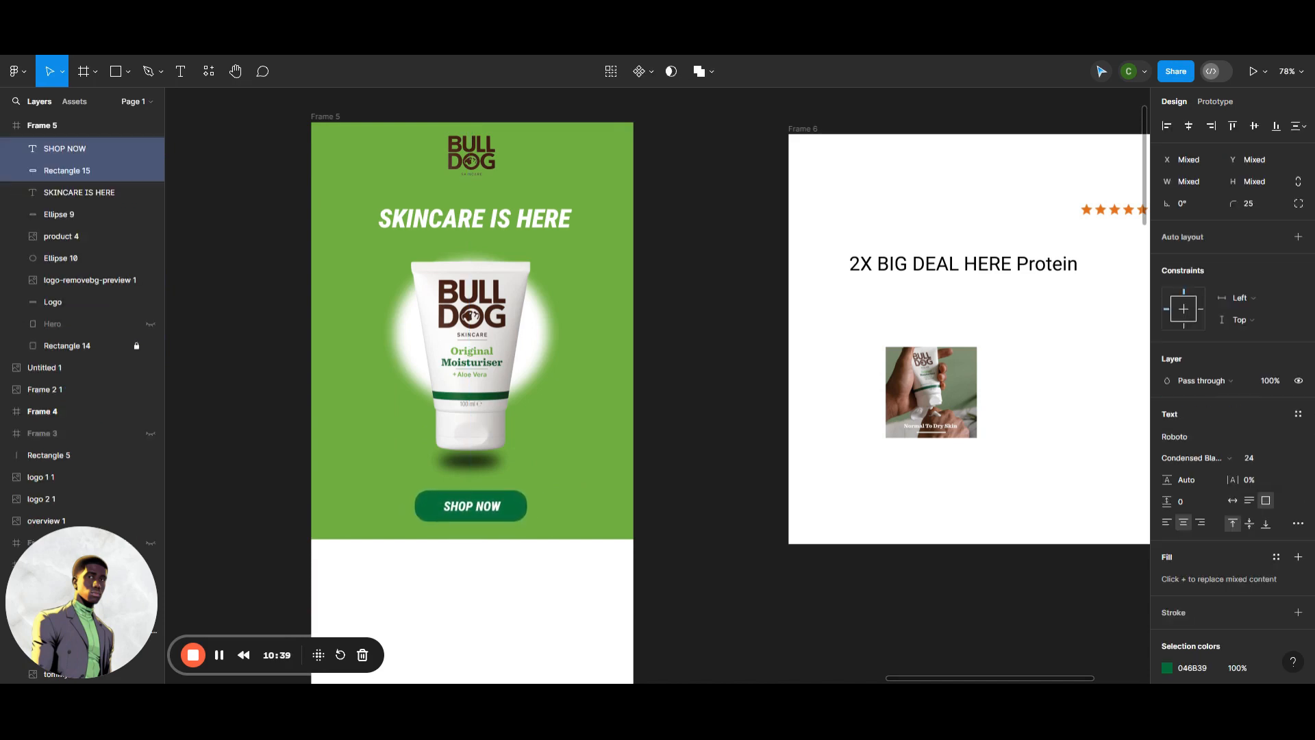
{"action": "key", "text": "Right"}
{"action": "key", "text": "Right"}
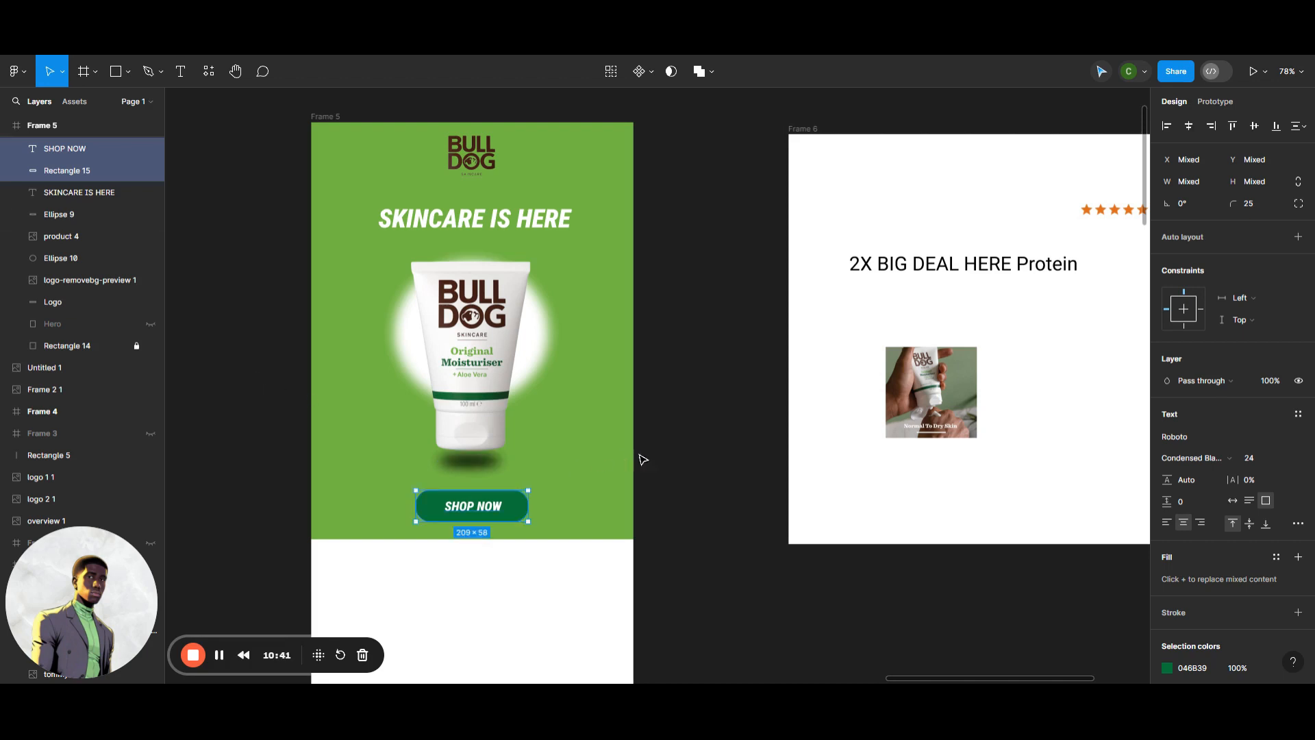
{"action": "left_click", "coordinate": [699, 429]}
{"action": "scroll", "coordinate": [698, 430], "scroll_direction": "down", "scroll_amount": 3}
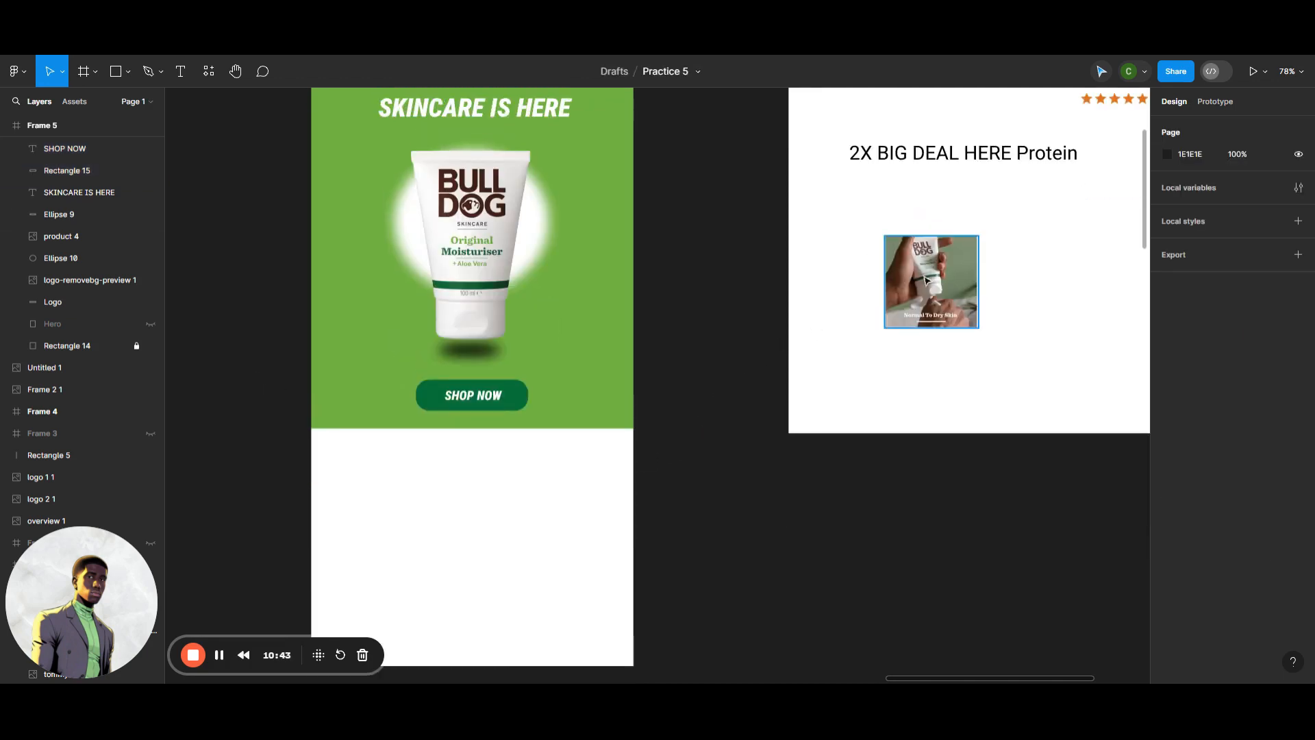
{"action": "scroll", "coordinate": [658, 472], "scroll_direction": "down", "scroll_amount": 1}
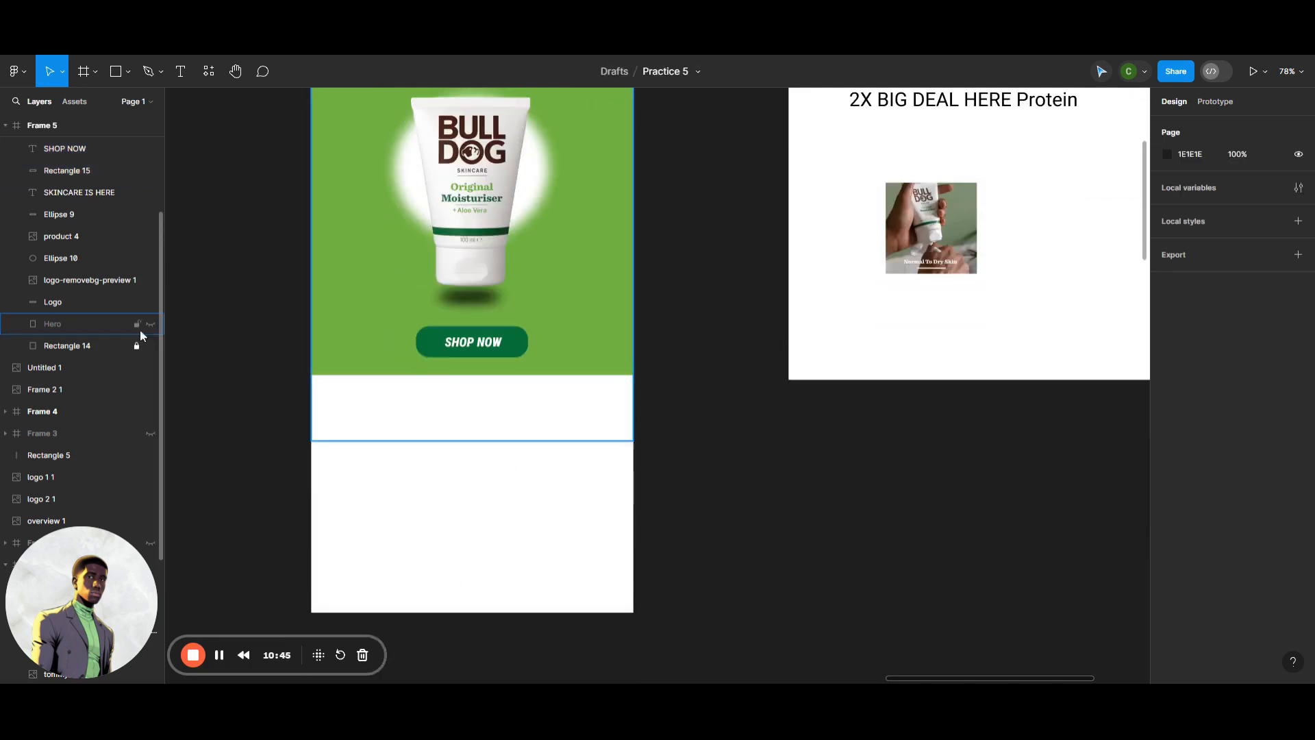
Extend Frame 5 downward to make more white space beneath the green hero section.
{"action": "scroll", "coordinate": [403, 105], "scroll_direction": "up", "scroll_amount": 1}
{"action": "scroll", "coordinate": [403, 104], "scroll_direction": "up", "scroll_amount": 3}
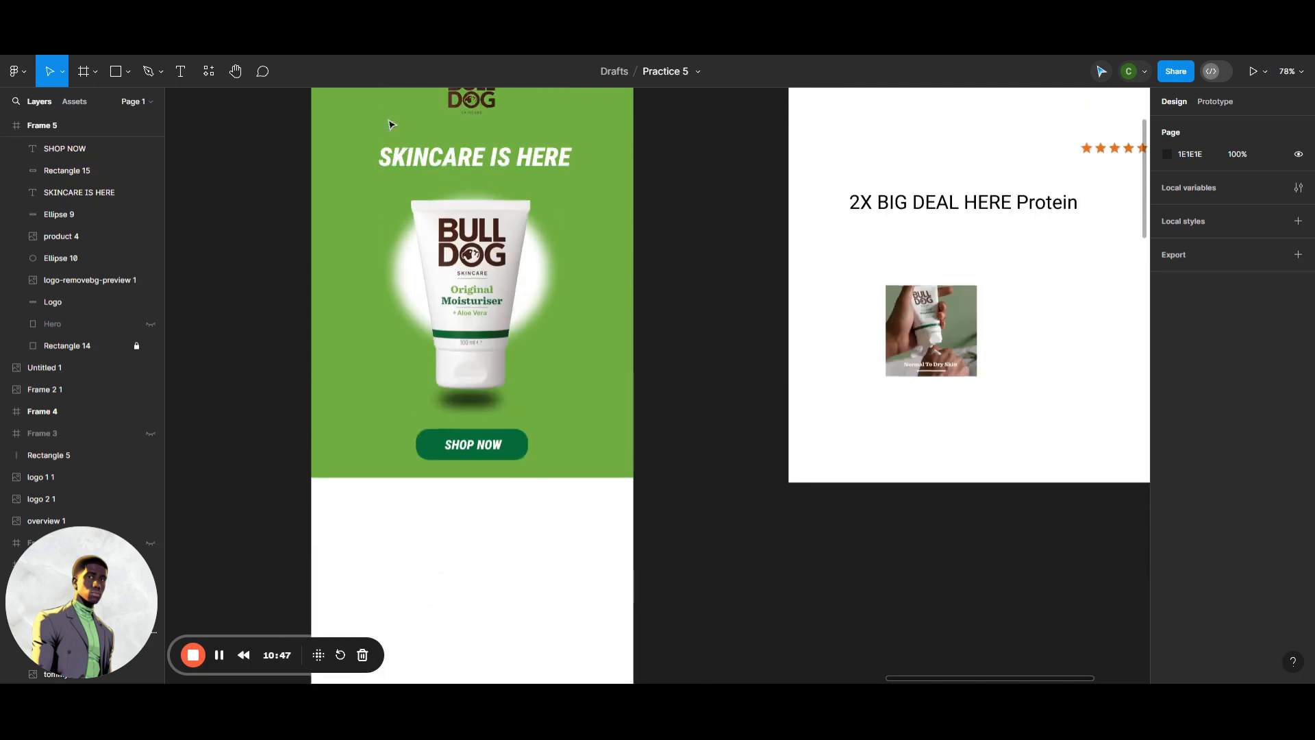
{"action": "left_click", "coordinate": [560, 281]}
{"action": "scroll", "coordinate": [560, 288], "scroll_direction": "down", "scroll_amount": 8}
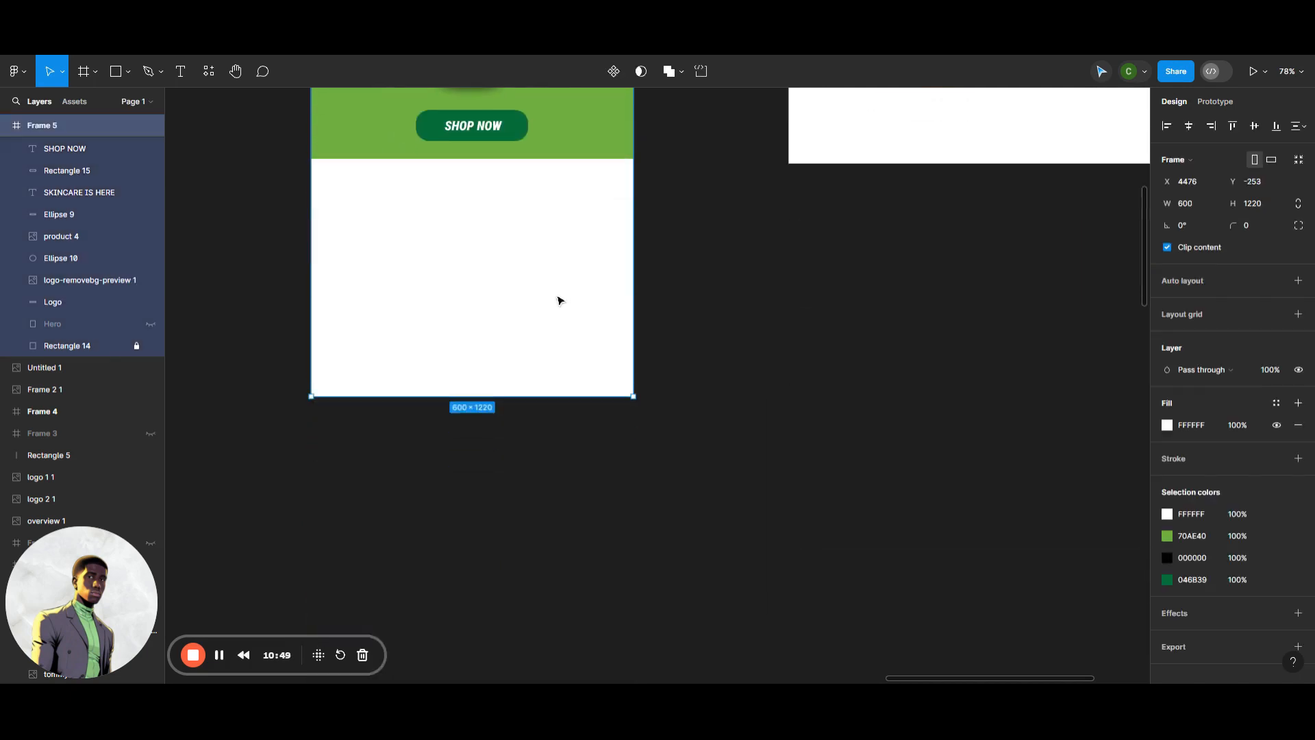
{"action": "left_click_drag", "start_coordinate": [486, 395], "coordinate": [513, 596]}
{"action": "left_click", "coordinate": [728, 472]}
{"action": "scroll", "coordinate": [729, 472], "scroll_direction": "up", "scroll_amount": 8}
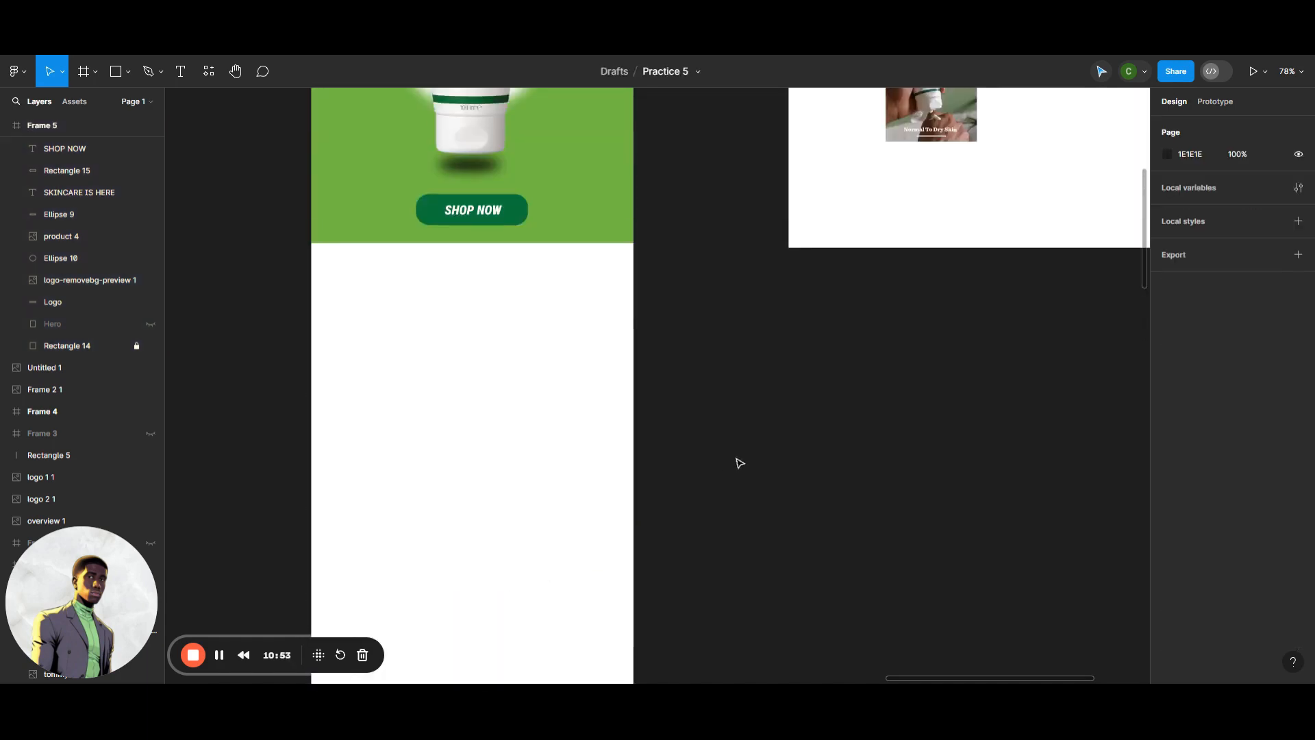
{"action": "scroll", "coordinate": [658, 391], "scroll_direction": "right", "scroll_amount": 5}
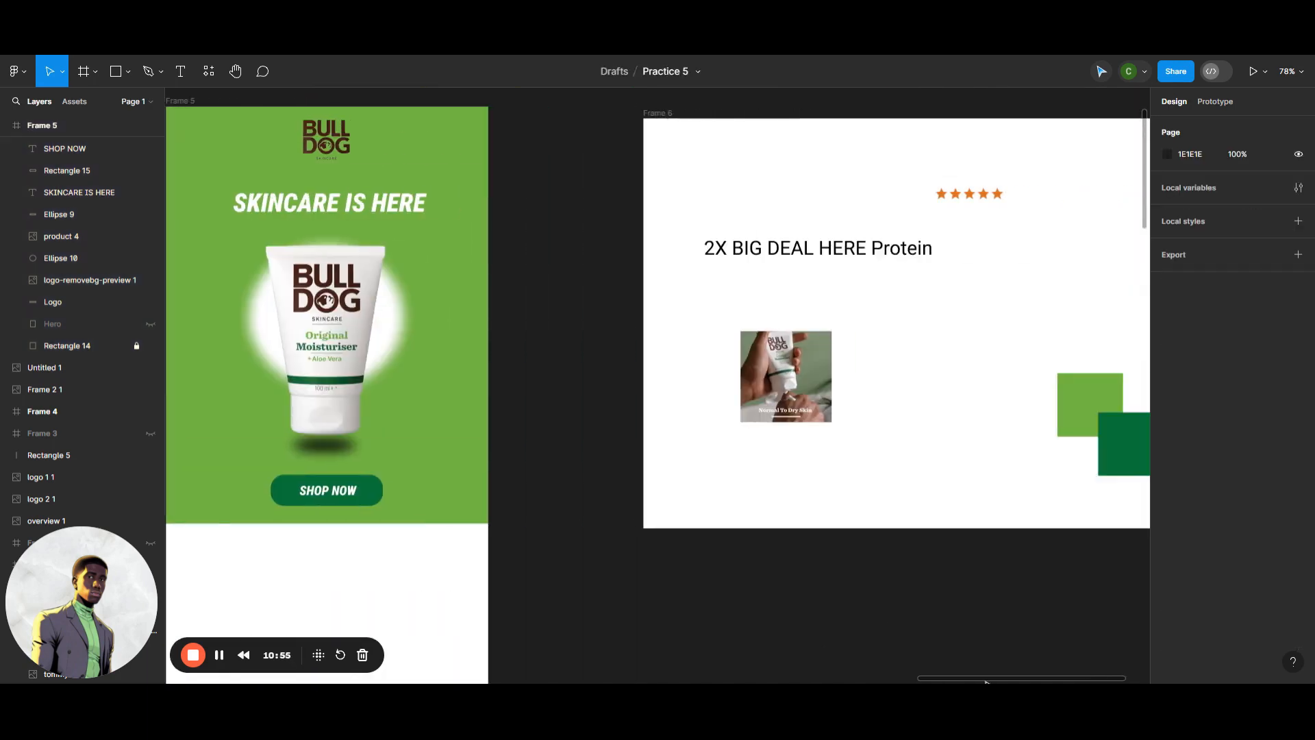
{"action": "scroll", "coordinate": [658, 391], "scroll_direction": "left", "scroll_amount": 5}
{"action": "scroll", "coordinate": [726, 533], "scroll_direction": "right", "scroll_amount": 3}
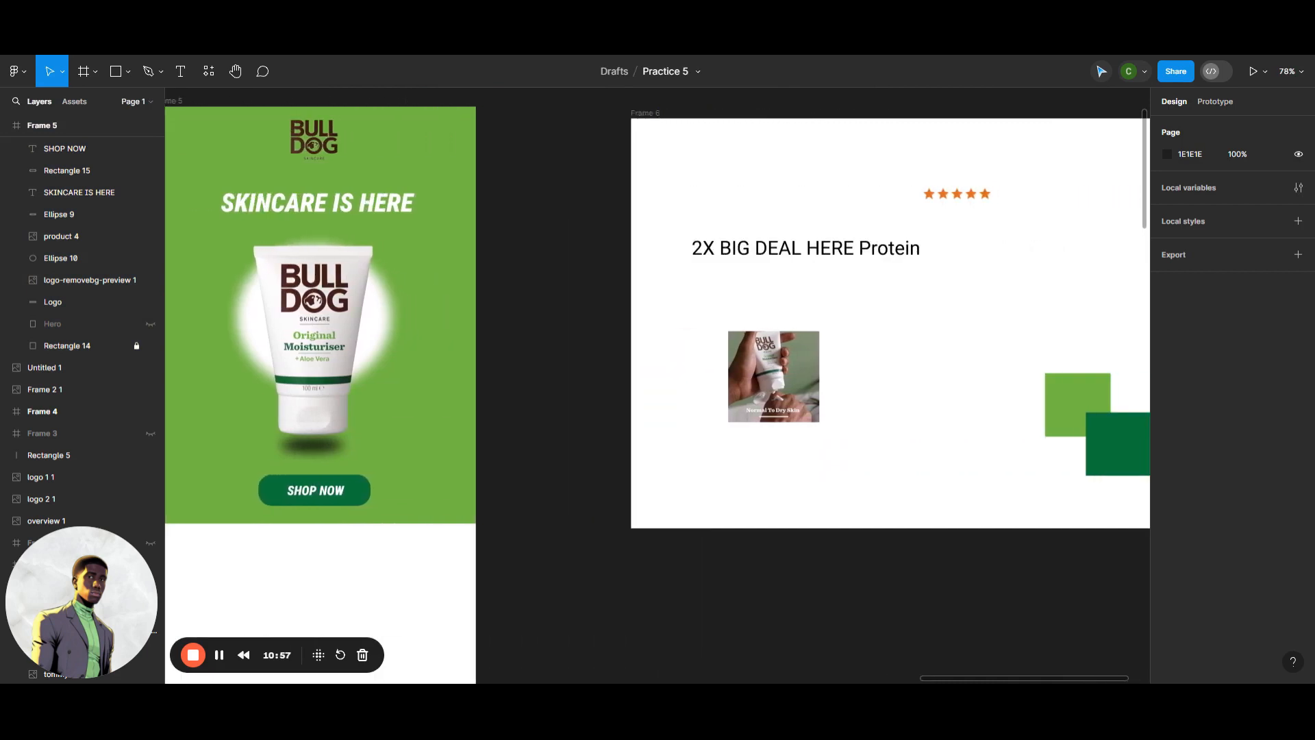
{"action": "scroll", "coordinate": [726, 533], "scroll_direction": "left", "scroll_amount": 6}
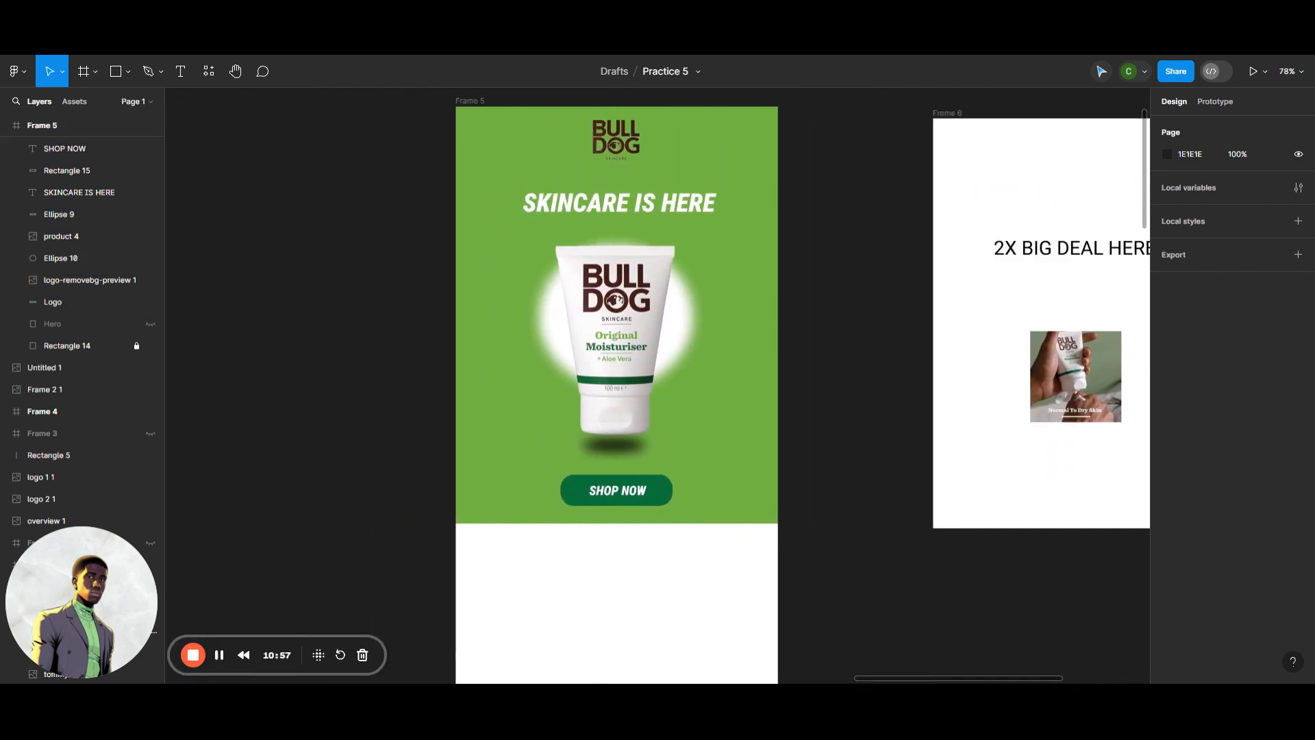
{"action": "left_click", "coordinate": [114, 76]}
{"action": "left_click", "coordinate": [93, 75]}
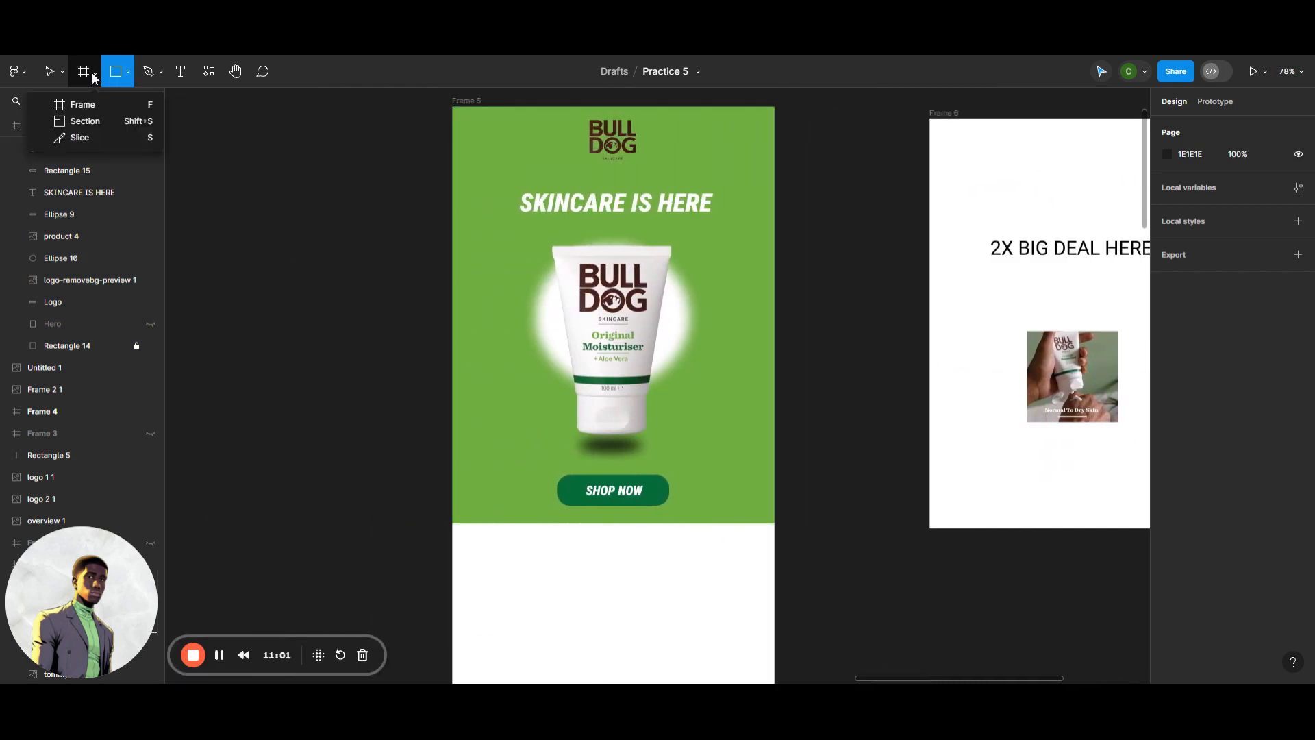
{"action": "left_click", "coordinate": [128, 71]}
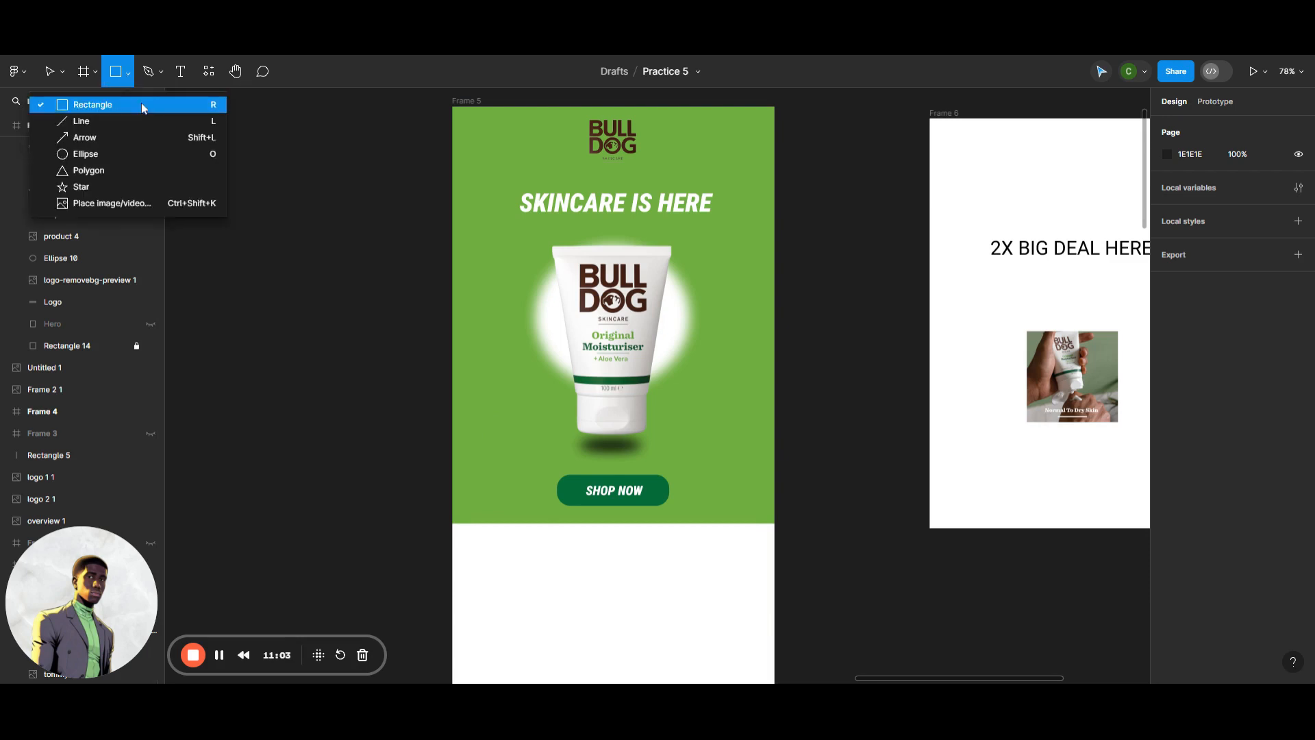
{"action": "left_click", "coordinate": [139, 105]}
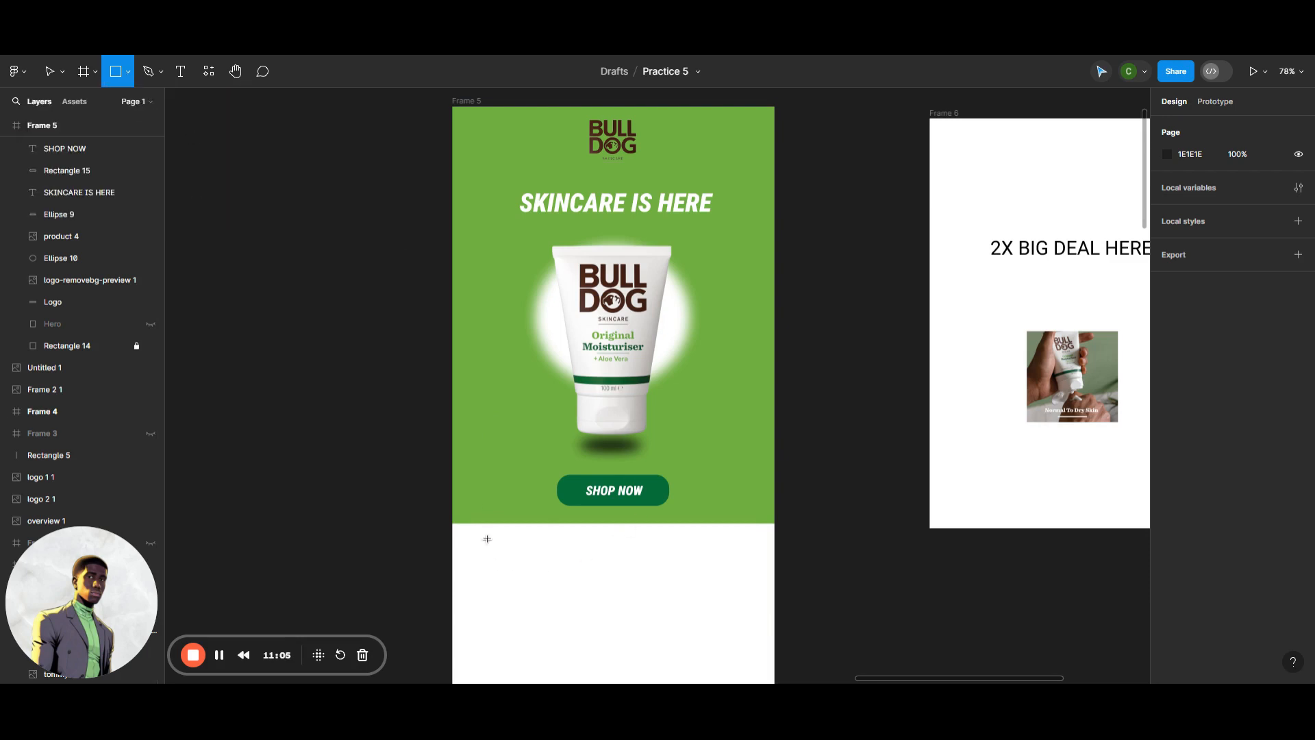
Add a text box about 353 × 136 in the white area beneath the hero, reading "Smooth non greasy hydration".
{"action": "left_click", "coordinate": [180, 77]}
{"action": "left_click_drag", "start_coordinate": [516, 564], "coordinate": [706, 637]}
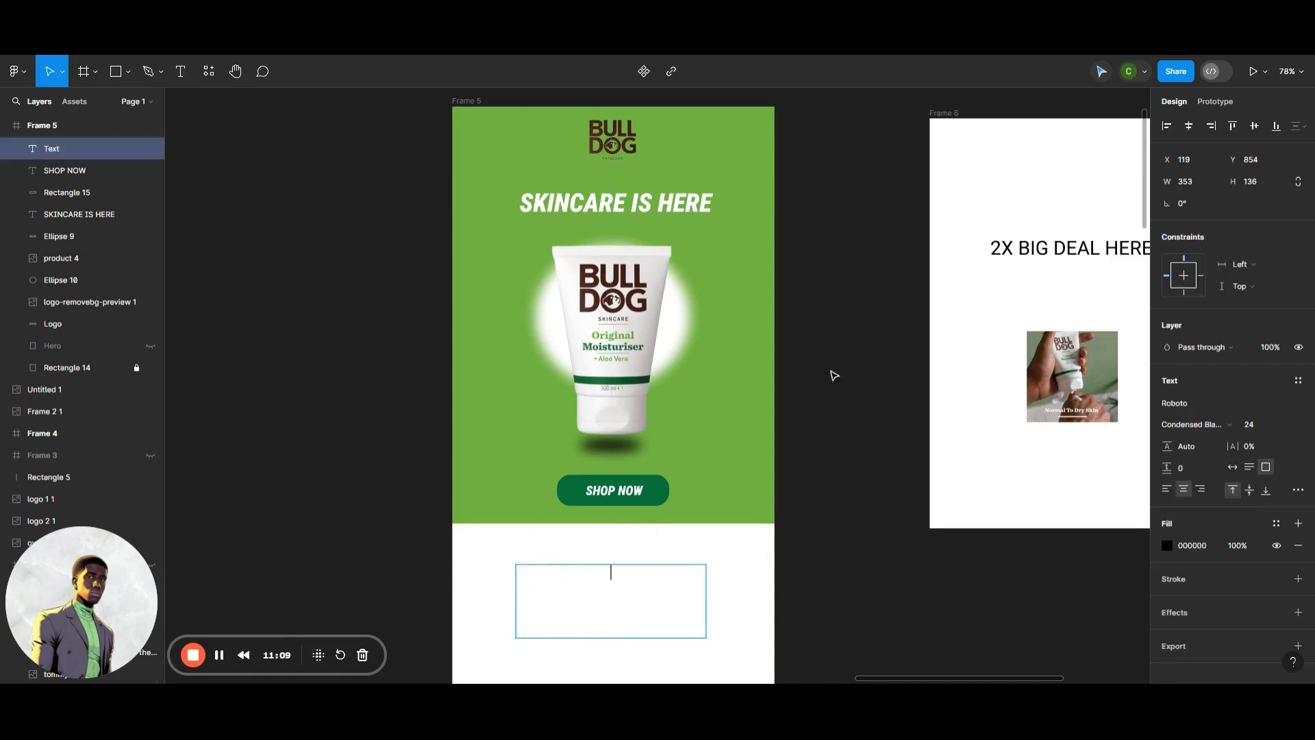
{"action": "scroll", "coordinate": [833, 375], "scroll_direction": "down", "scroll_amount": 4}
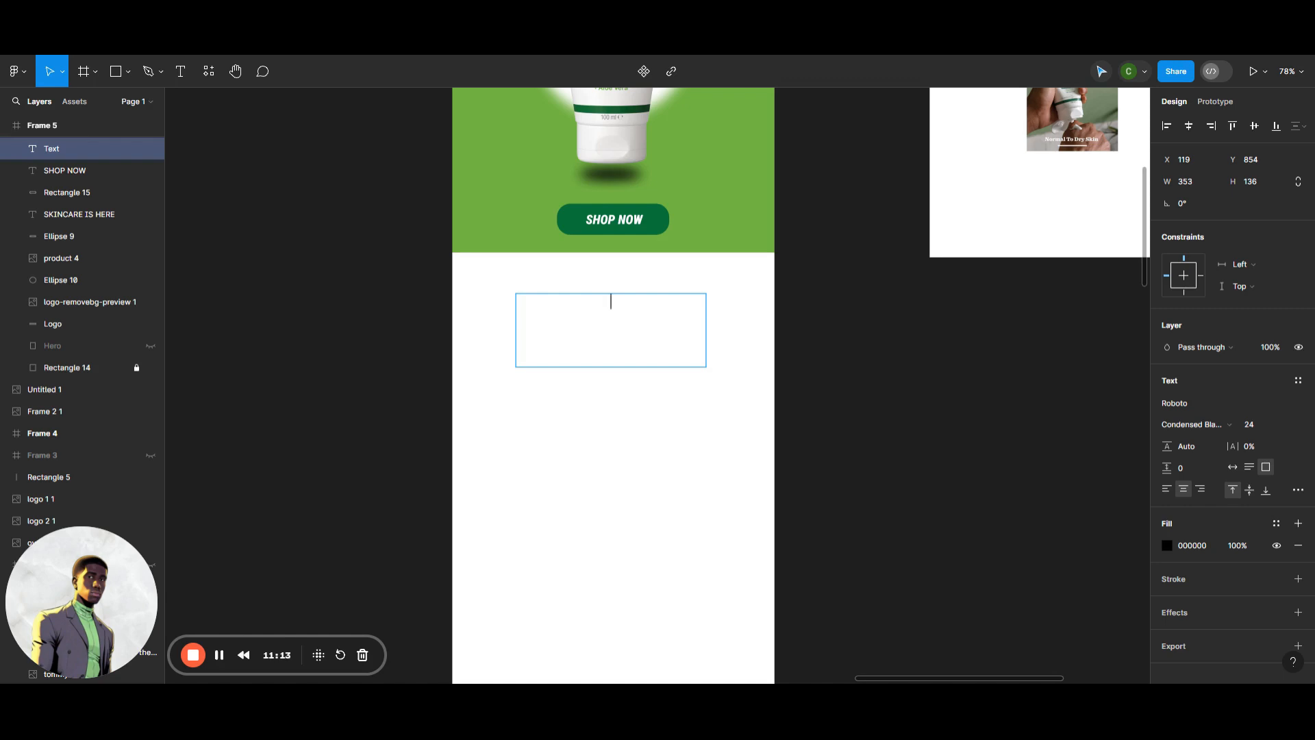
{"action": "scroll", "coordinate": [968, 678], "scroll_direction": "left", "scroll_amount": 5}
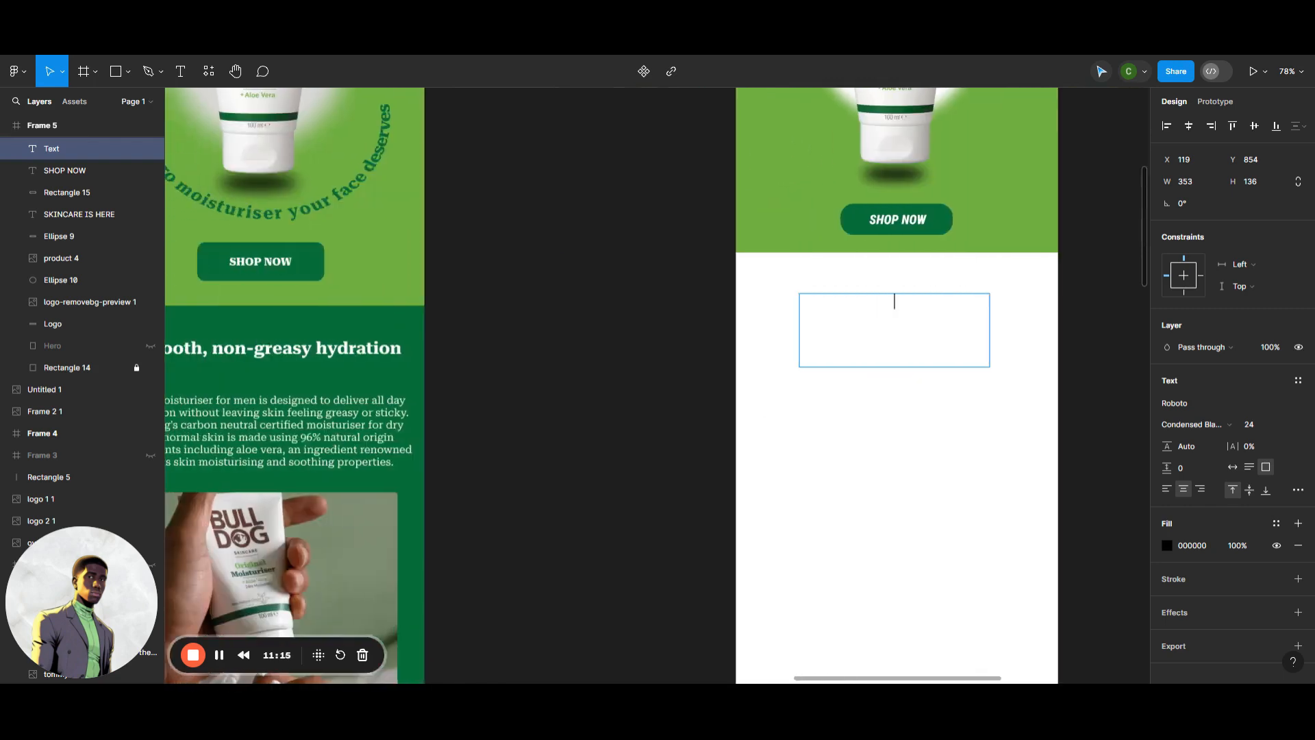
{"action": "scroll", "coordinate": [833, 376], "scroll_direction": "right", "scroll_amount": 1}
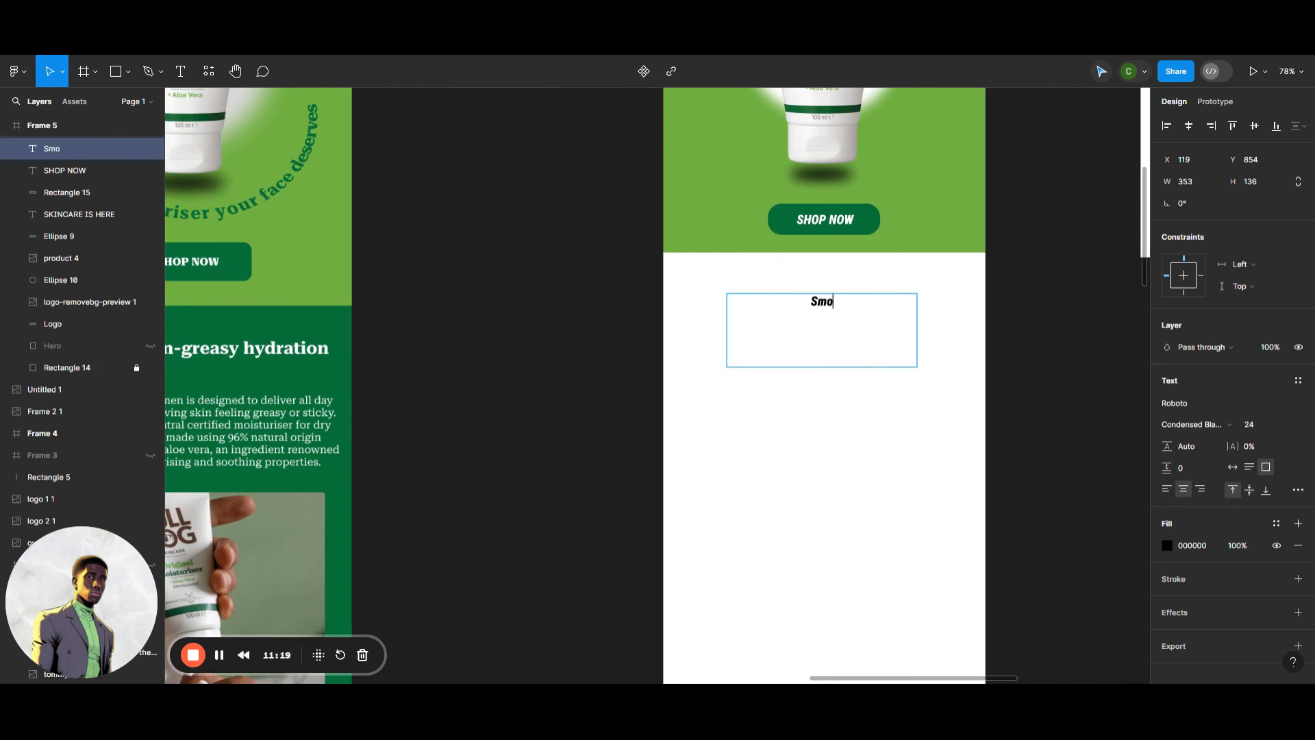
{"action": "type", "text": "oth non g"}
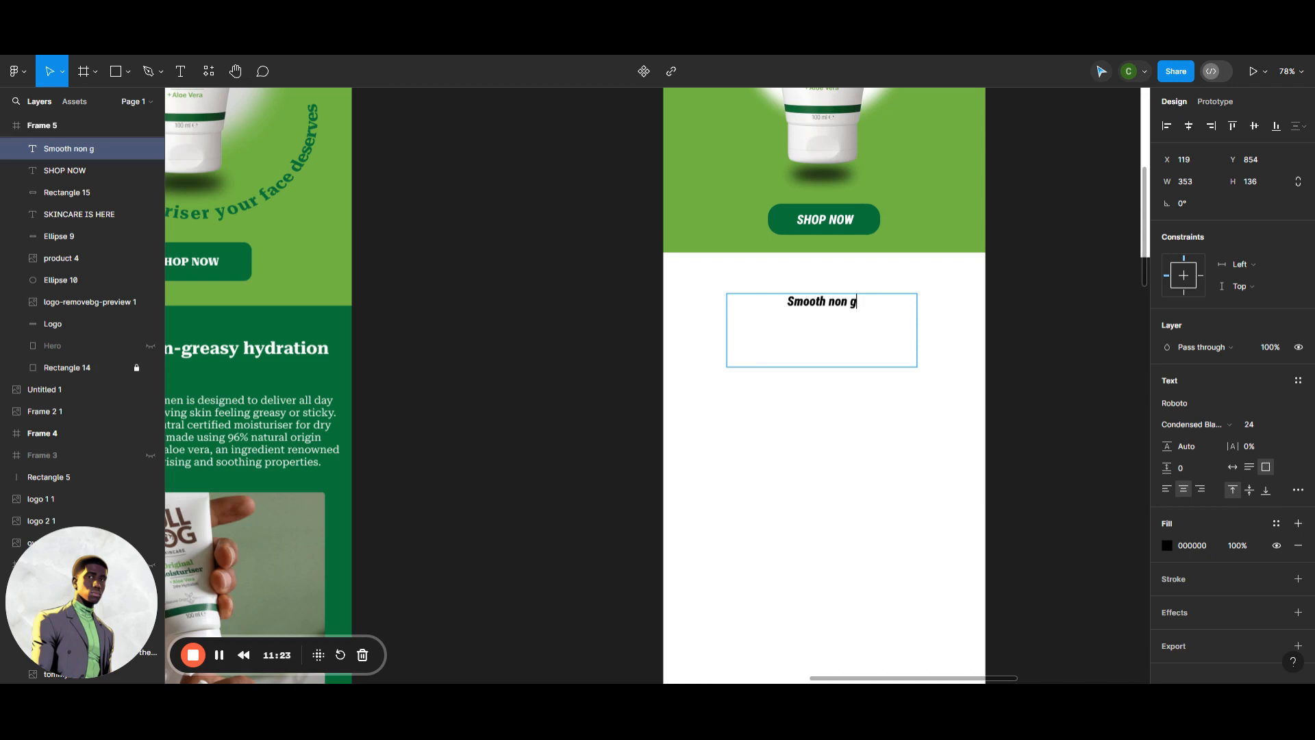
{"action": "type", "text": "reasy"}
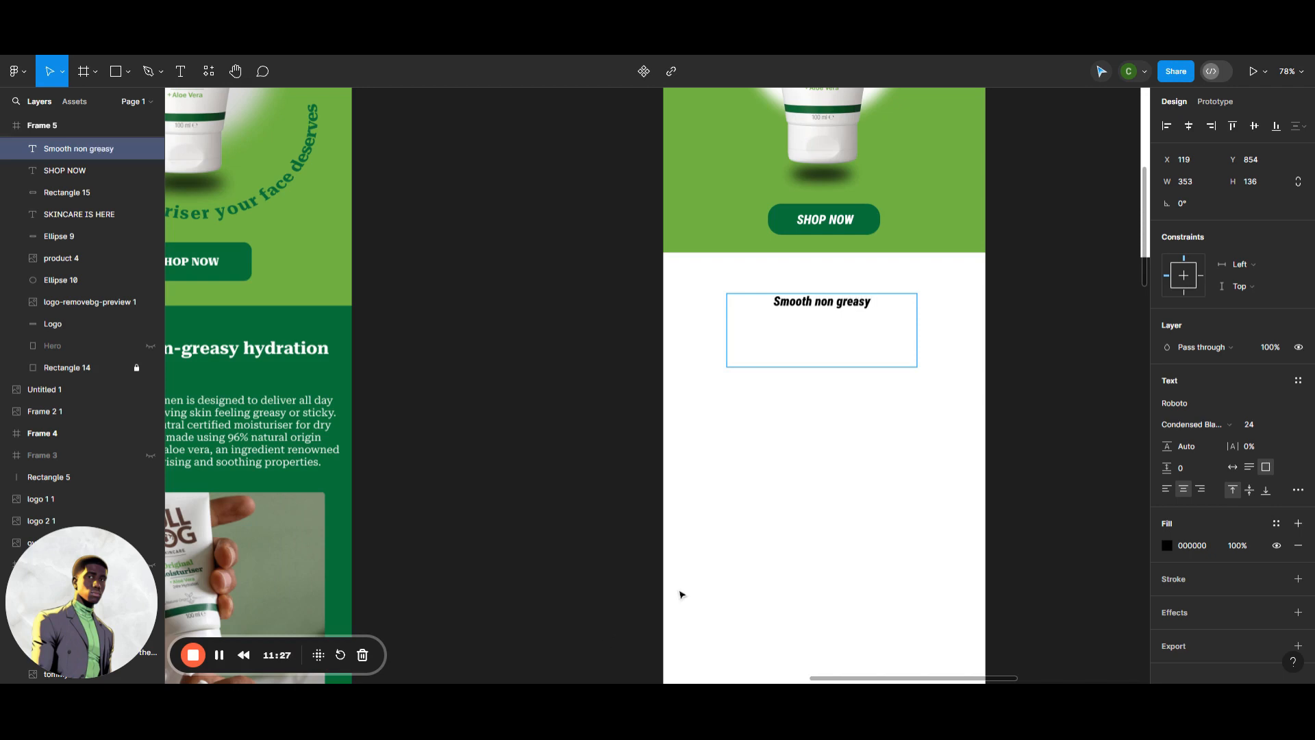
{"action": "type", "text": " hydrat"}
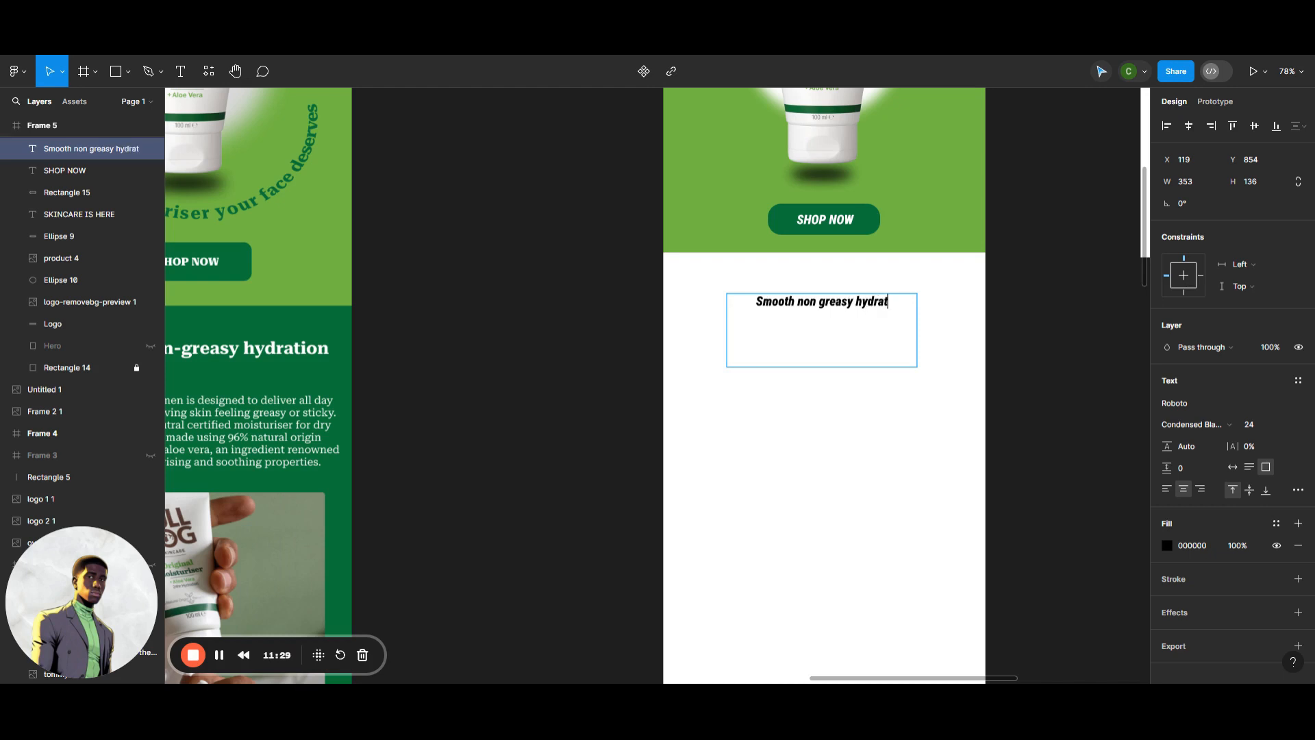
{"action": "type", "text": "iom"}
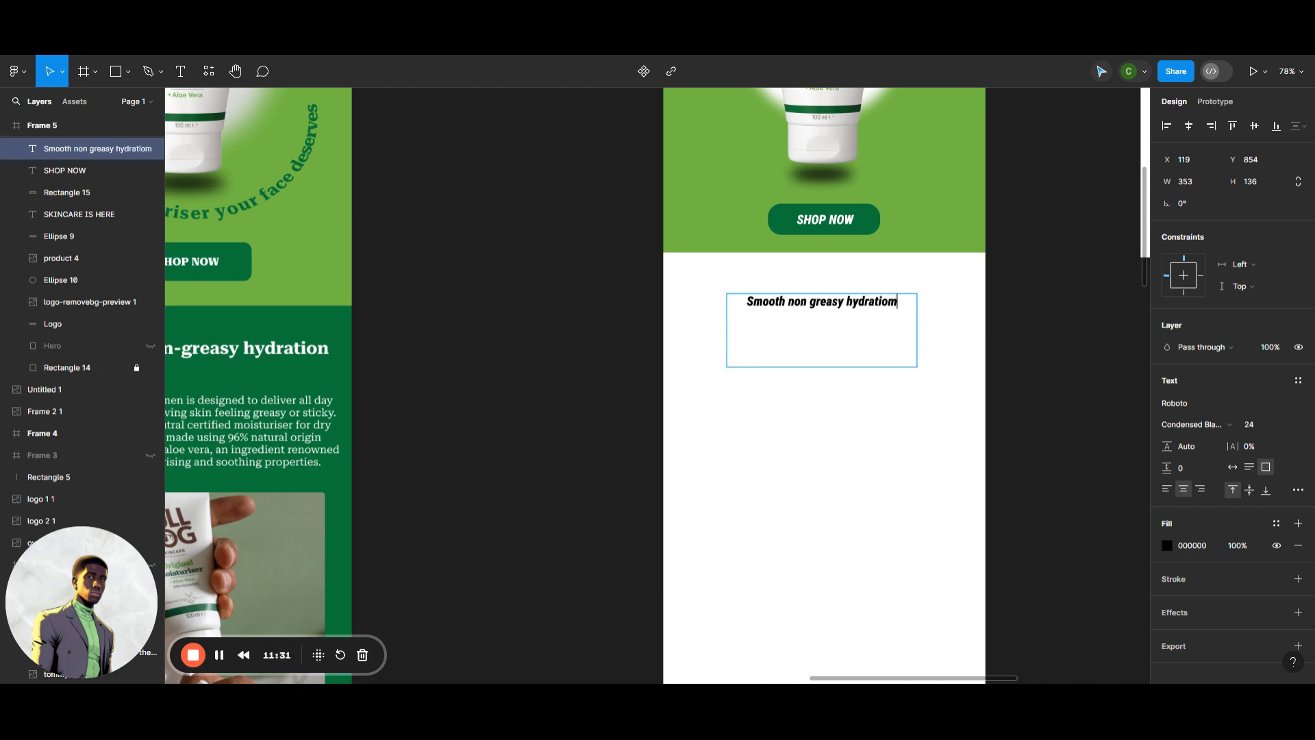
{"action": "key", "text": "BackSpace"}
{"action": "type", "text": "n"}
{"action": "key", "text": "Escape"}
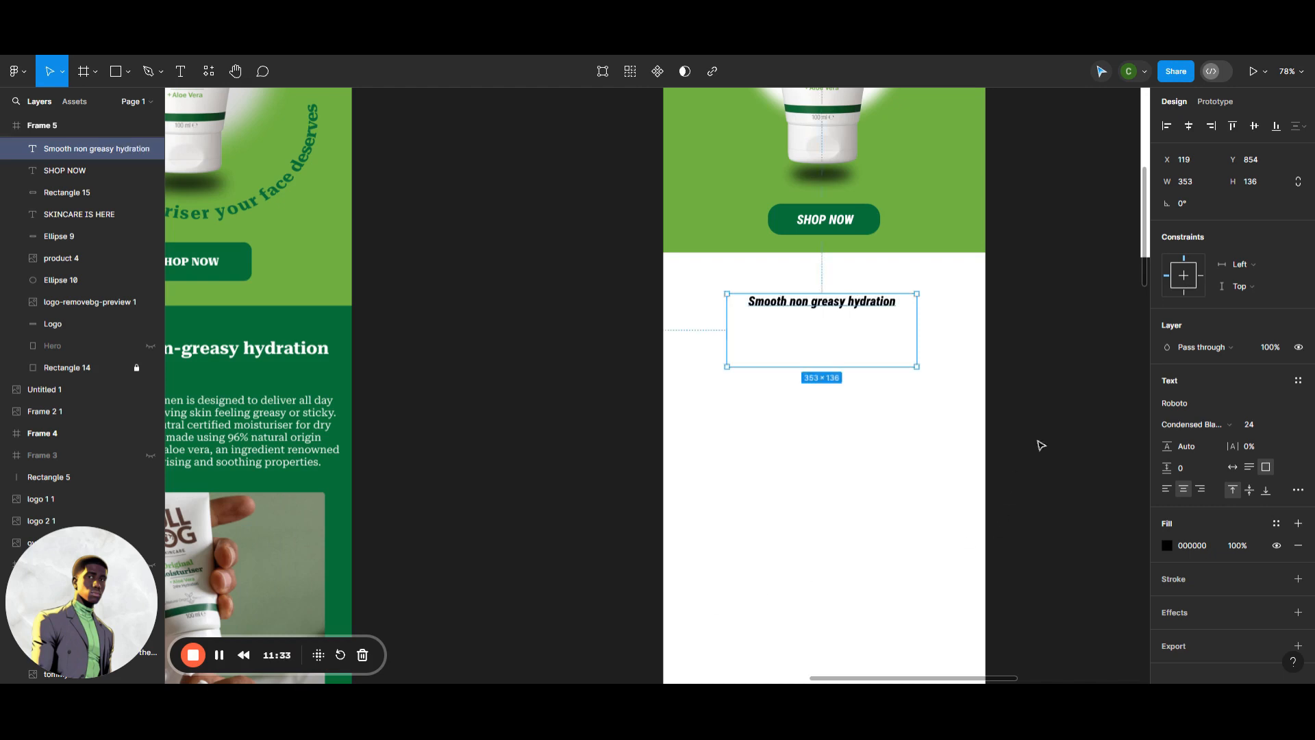
{"action": "left_click", "coordinate": [1045, 493]}
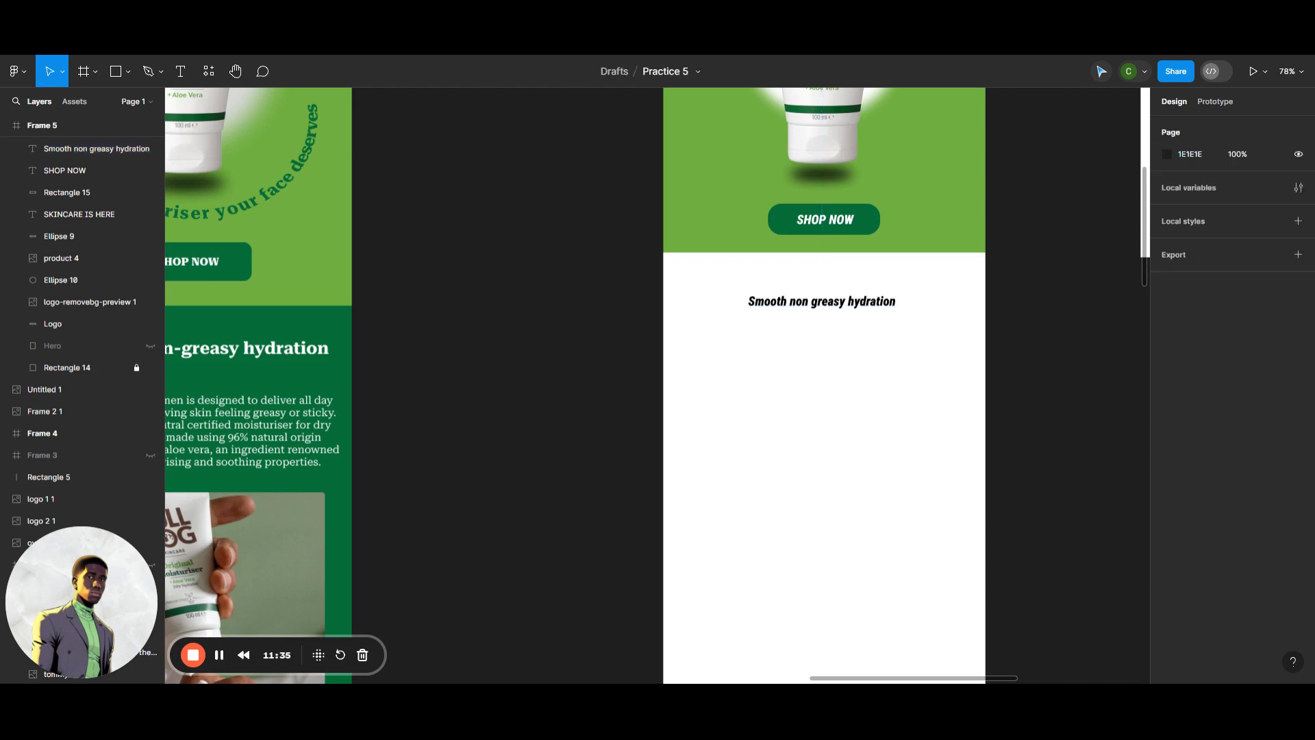
Copy the hand-and-moisturiser photo from Frame 6 and place the copy beneath the "Smooth non greasy hydration" heading in Frame 5.
{"action": "left_click_drag", "start_coordinate": [971, 682], "coordinate": [1070, 681]}
{"action": "left_click", "coordinate": [860, 137]}
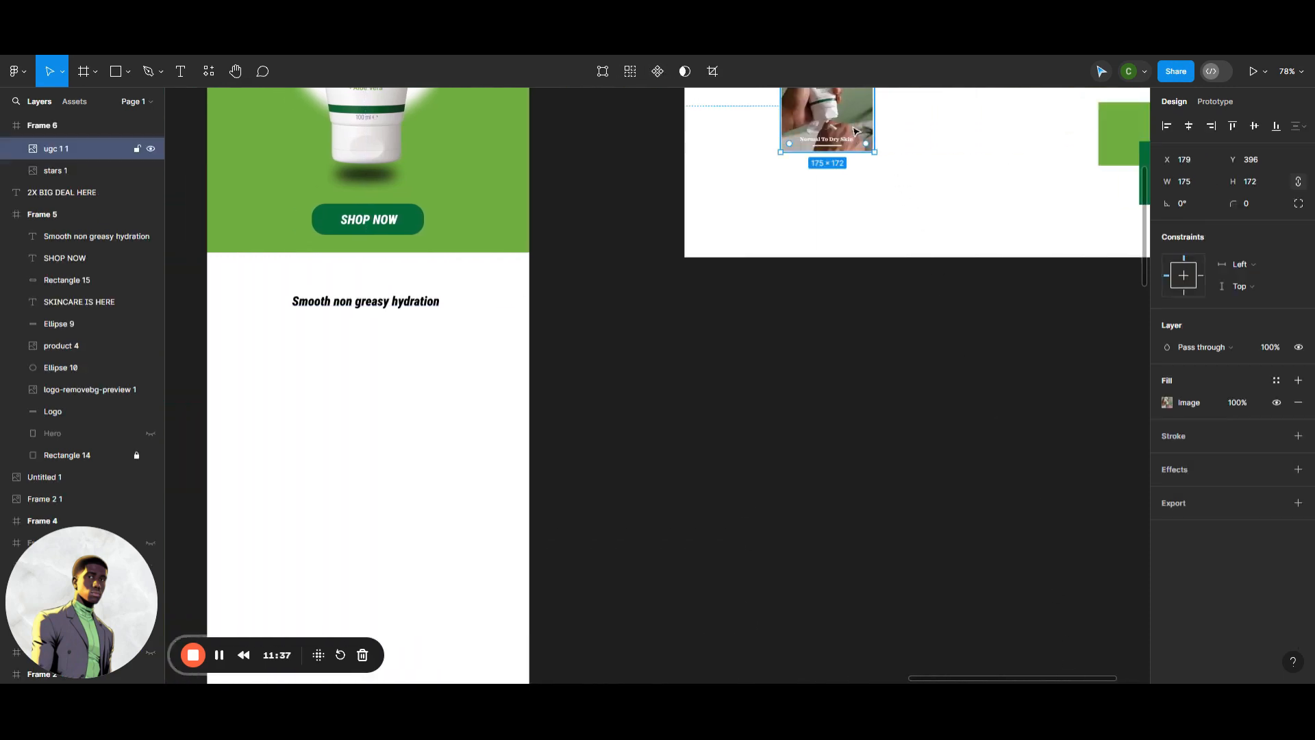
{"action": "right_click", "coordinate": [859, 137]}
{"action": "left_click", "coordinate": [862, 136]}
{"action": "right_click", "coordinate": [712, 360]}
{"action": "left_click", "coordinate": [726, 370]}
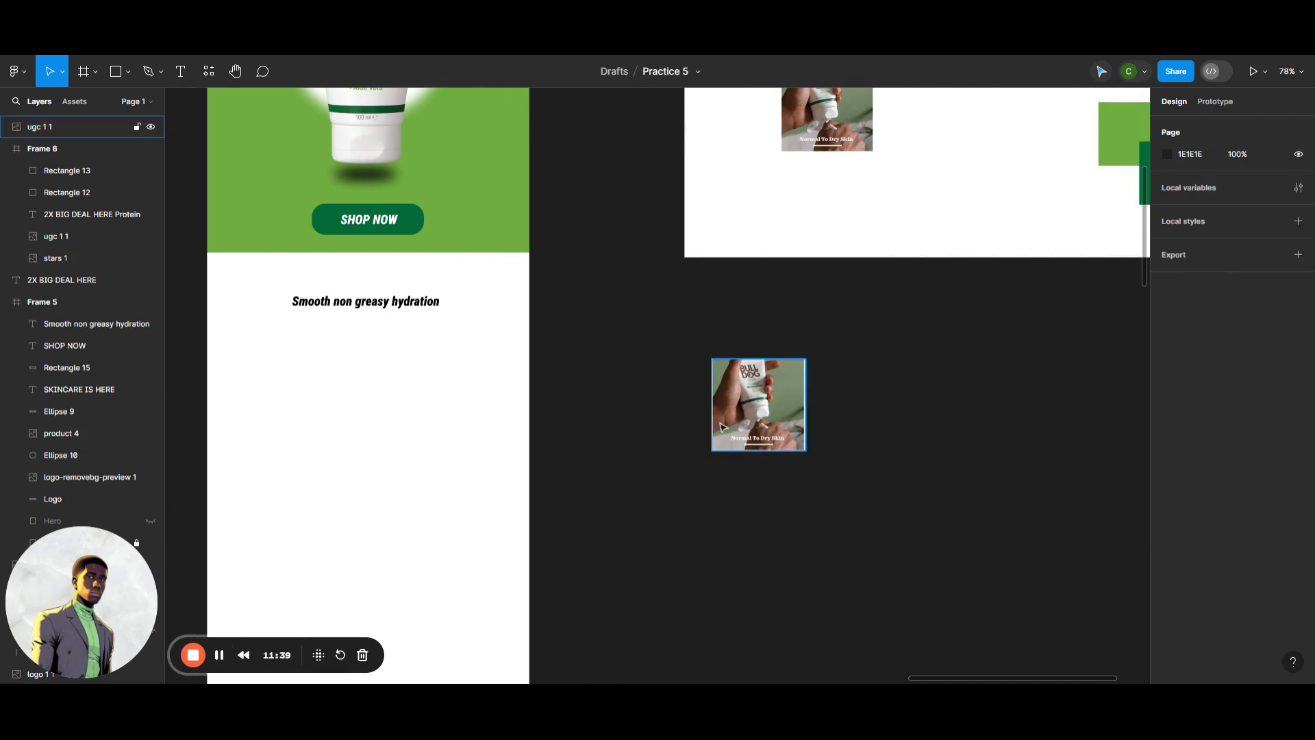
{"action": "left_click_drag", "start_coordinate": [757, 398], "coordinate": [366, 399]}
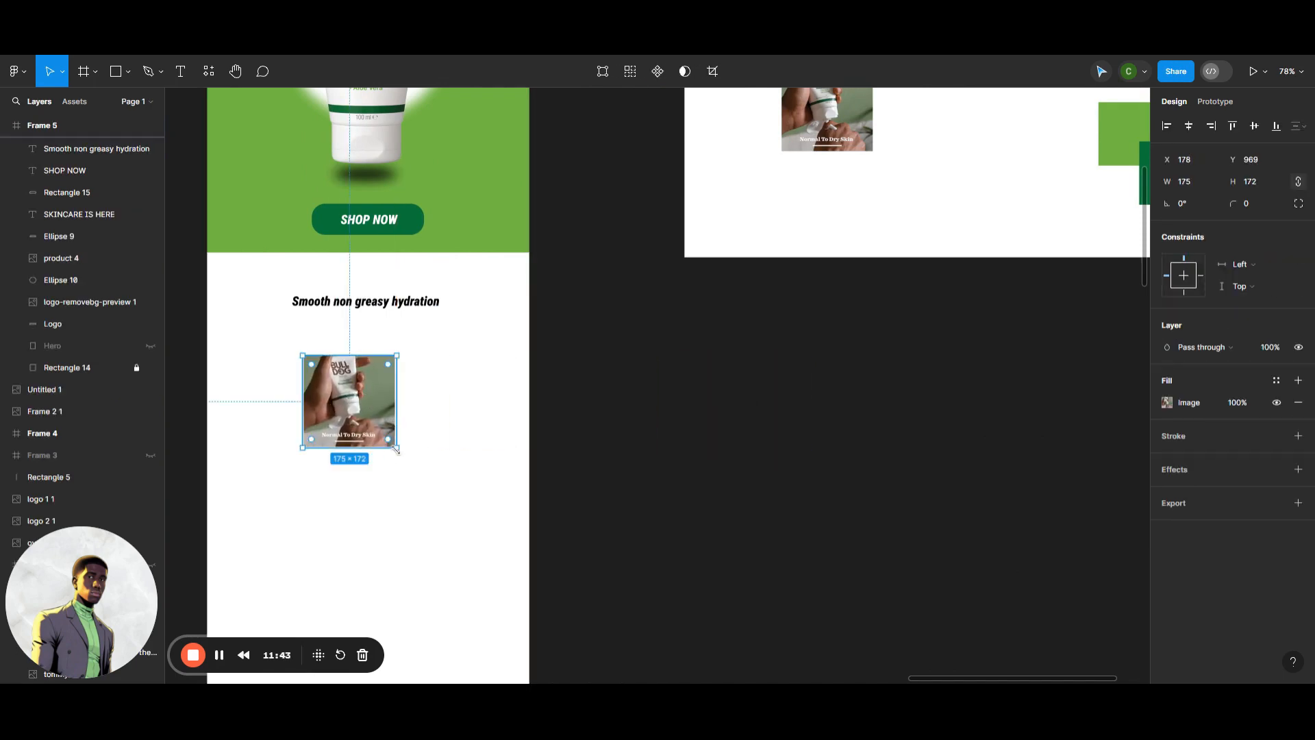
Enlarge the copied photo to about 394 × 387 and centre it beneath the heading at about X 105, Y 936.
{"action": "left_click_drag", "start_coordinate": [393, 448], "coordinate": [513, 558]}
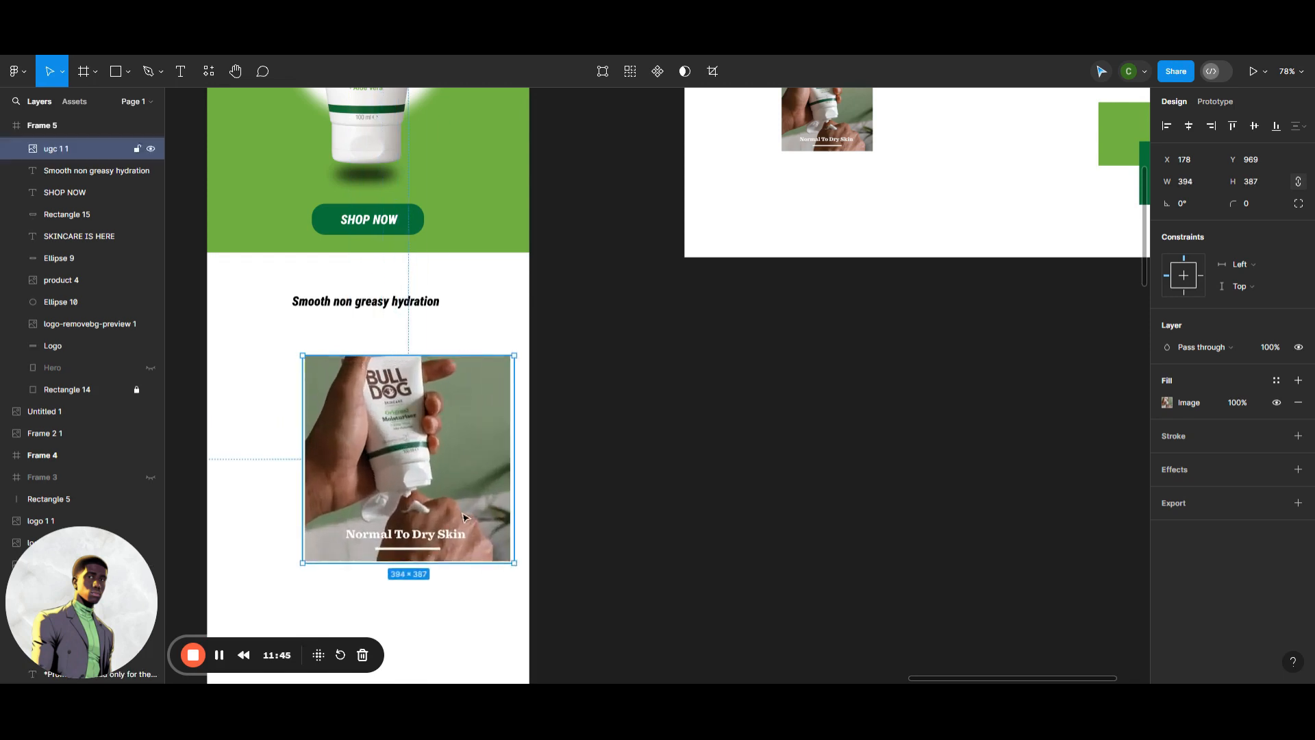
{"action": "left_click_drag", "start_coordinate": [466, 516], "coordinate": [420, 472]}
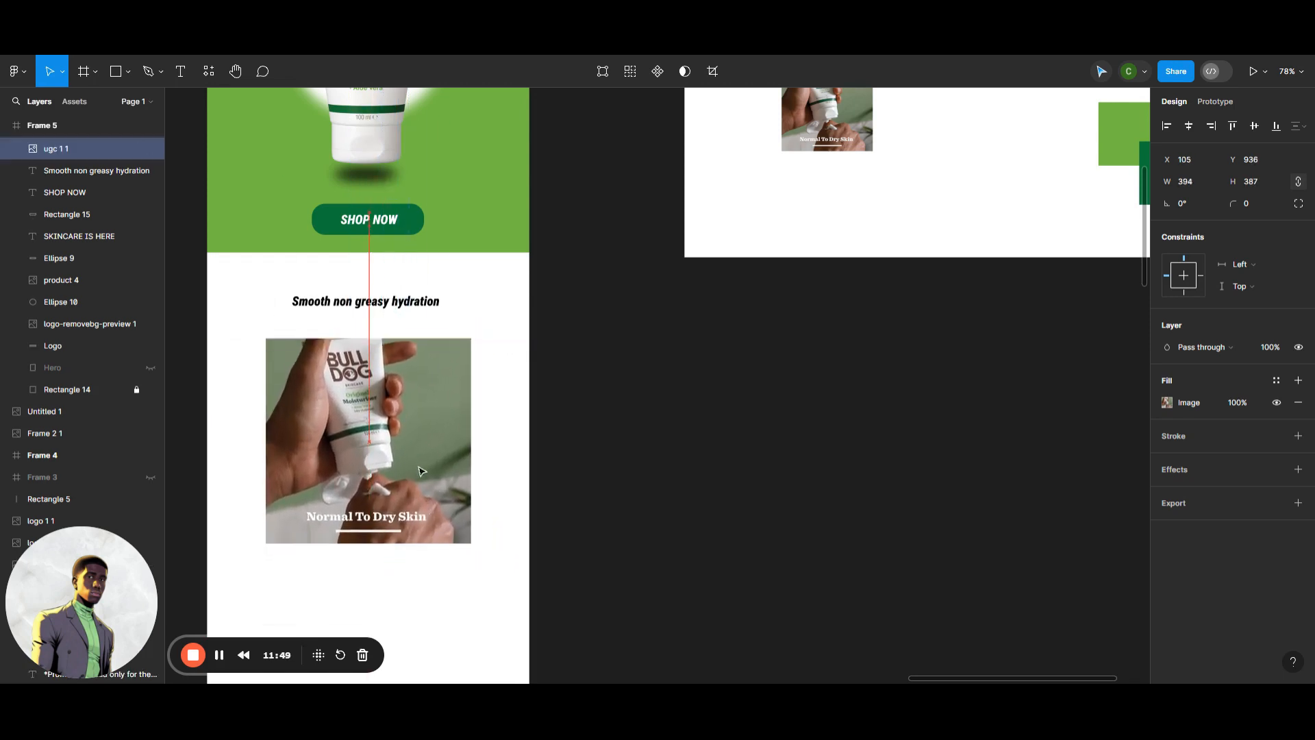
{"action": "left_click", "coordinate": [574, 472]}
Move the enlarged photo straight down in Frame 5 to leave room for body text beneath the heading.
{"action": "scroll", "coordinate": [579, 472], "scroll_direction": "down", "scroll_amount": 3}
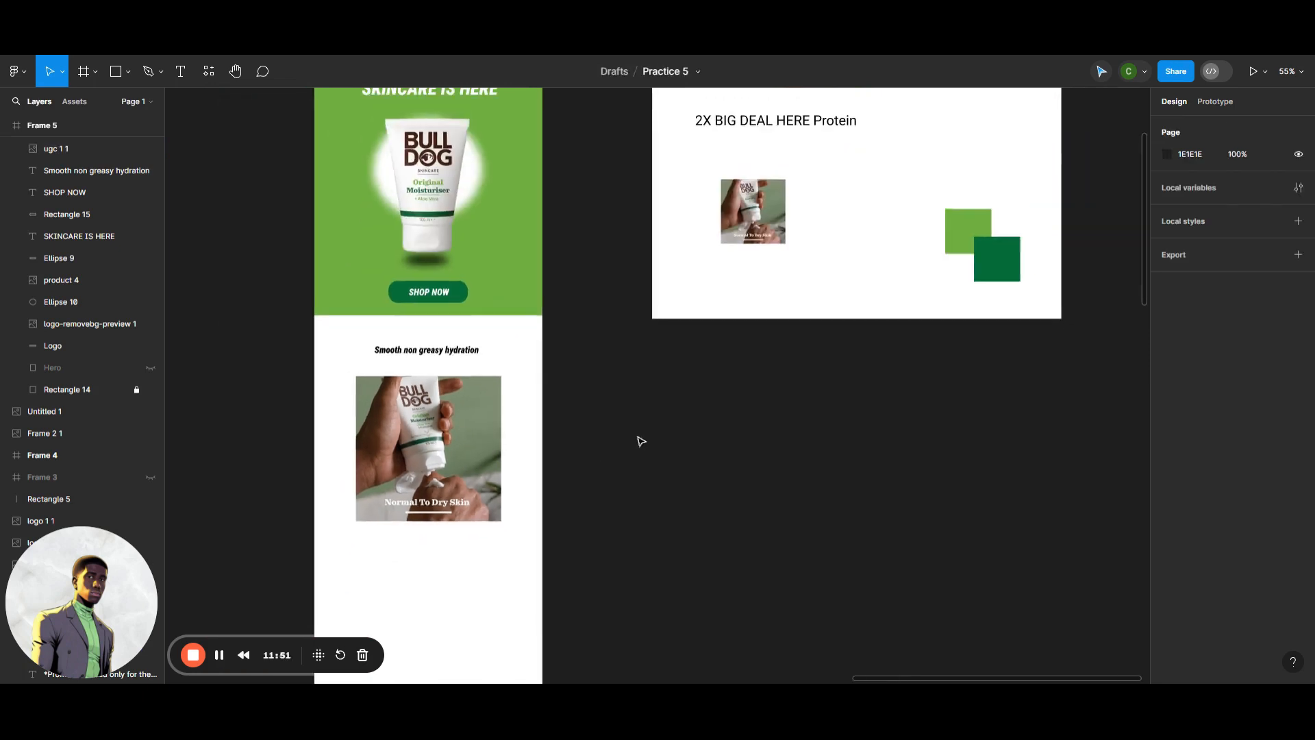
{"action": "scroll", "coordinate": [642, 441], "scroll_direction": "up", "scroll_amount": 5}
{"action": "scroll", "coordinate": [640, 440], "scroll_direction": "down", "scroll_amount": 7}
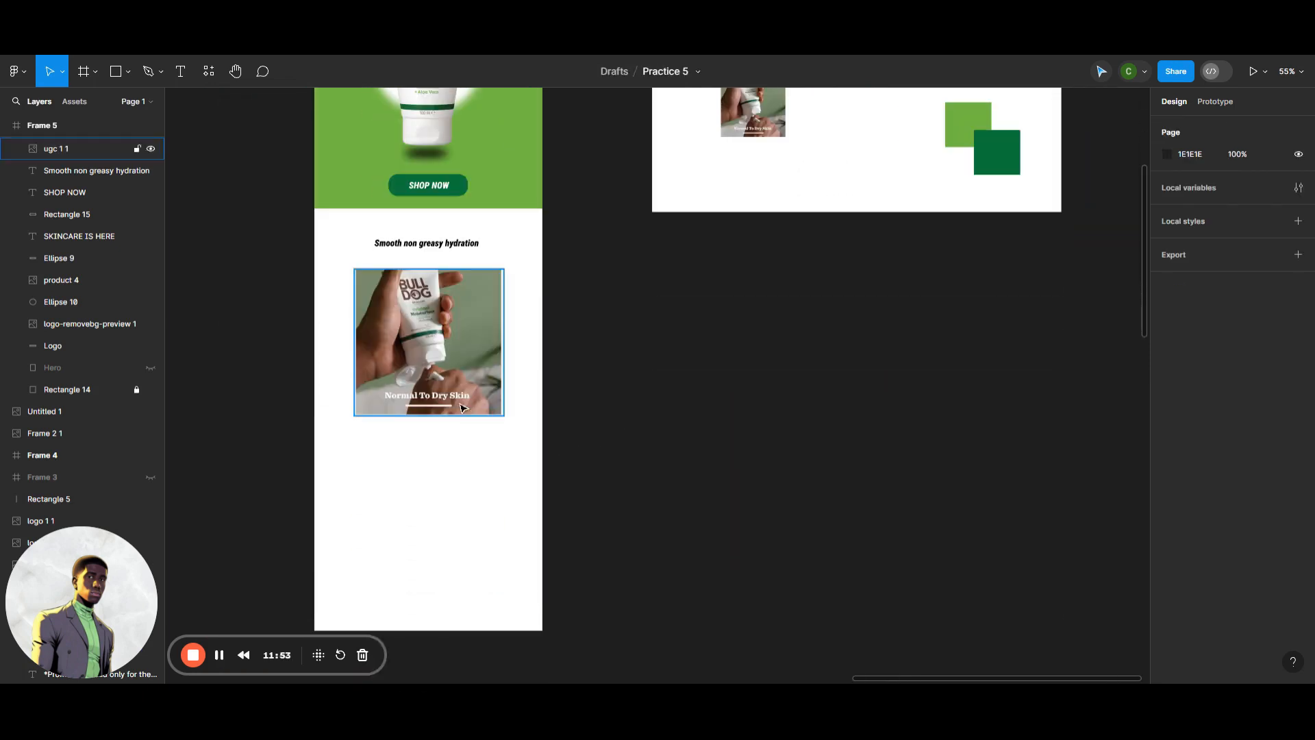
{"action": "left_click_drag", "start_coordinate": [441, 335], "coordinate": [442, 394]}
{"action": "left_click", "coordinate": [564, 346]}
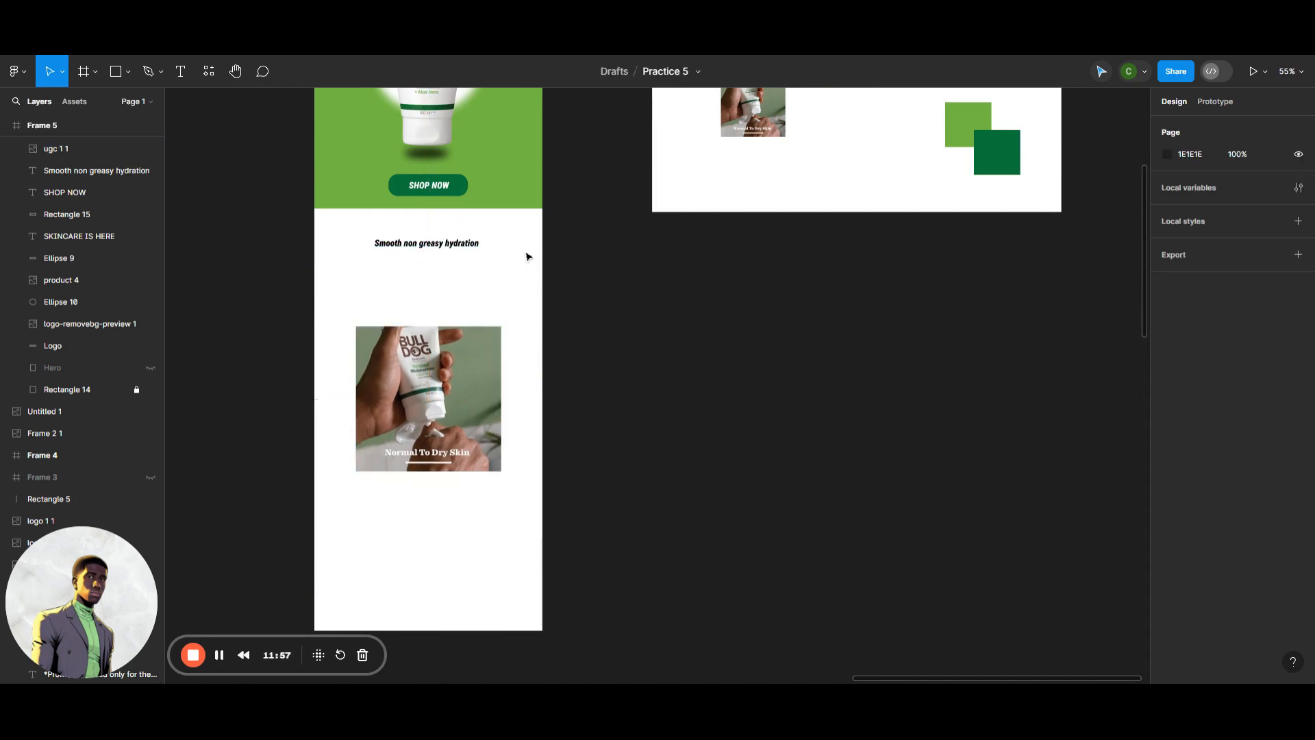
Duplicate the "Smooth non greasy hydration" text and place the copy between the heading and the photo at about X 128, Y 960.
{"action": "left_click", "coordinate": [449, 247]}
{"action": "right_click", "coordinate": [449, 247]}
{"action": "left_click", "coordinate": [681, 307]}
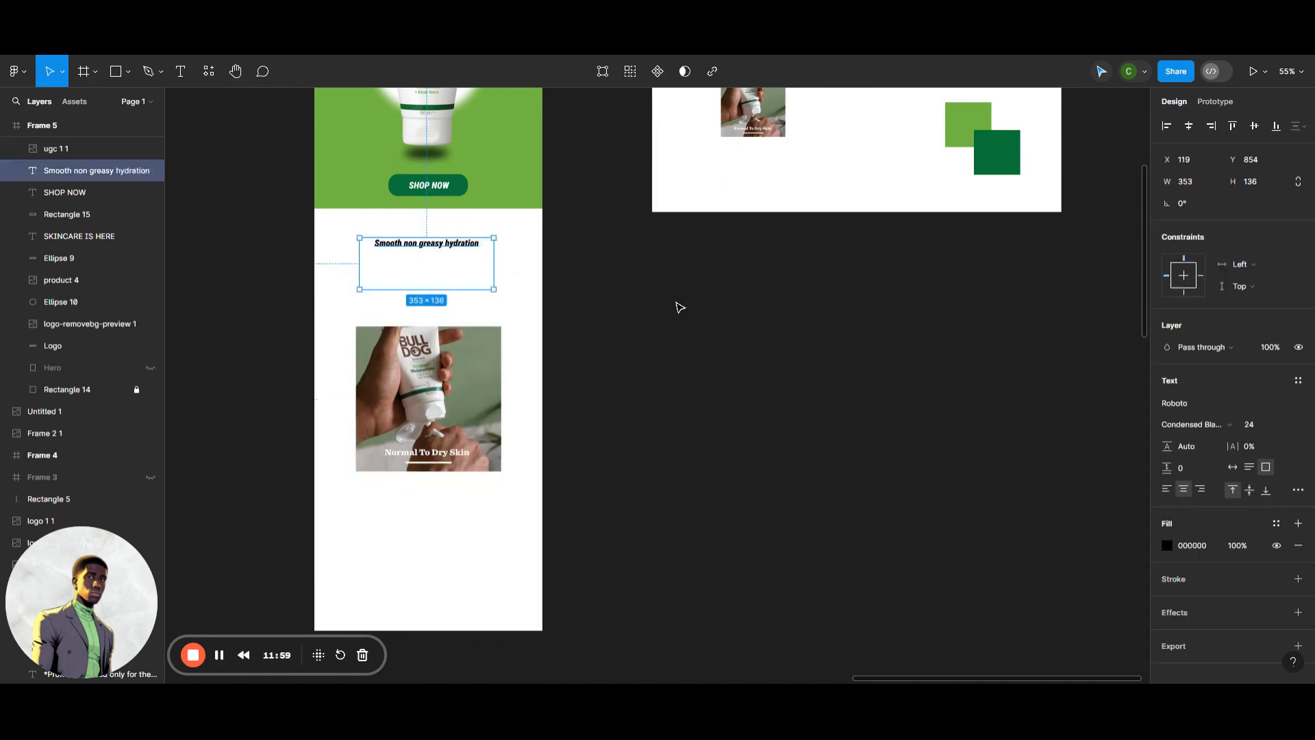
{"action": "left_click", "coordinate": [680, 308]}
{"action": "right_click", "coordinate": [625, 305]}
{"action": "left_click", "coordinate": [638, 311]}
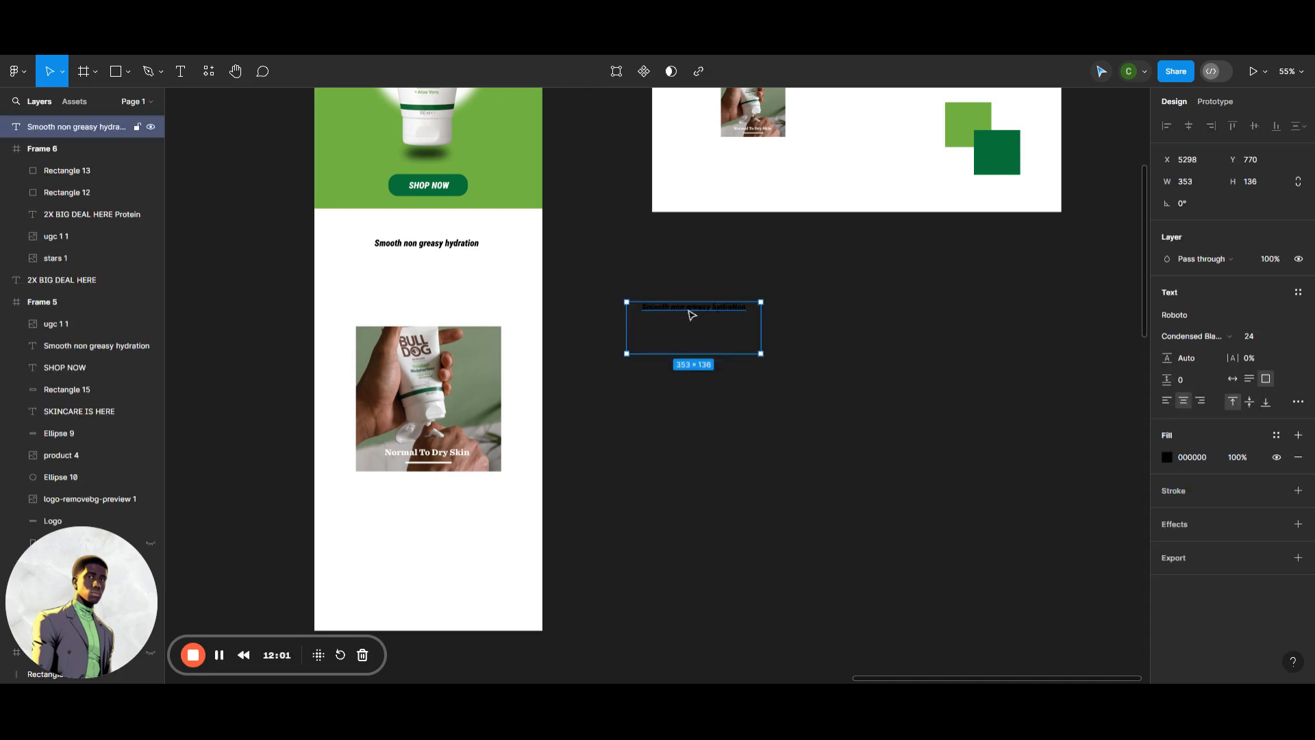
{"action": "left_click_drag", "start_coordinate": [691, 315], "coordinate": [425, 287]}
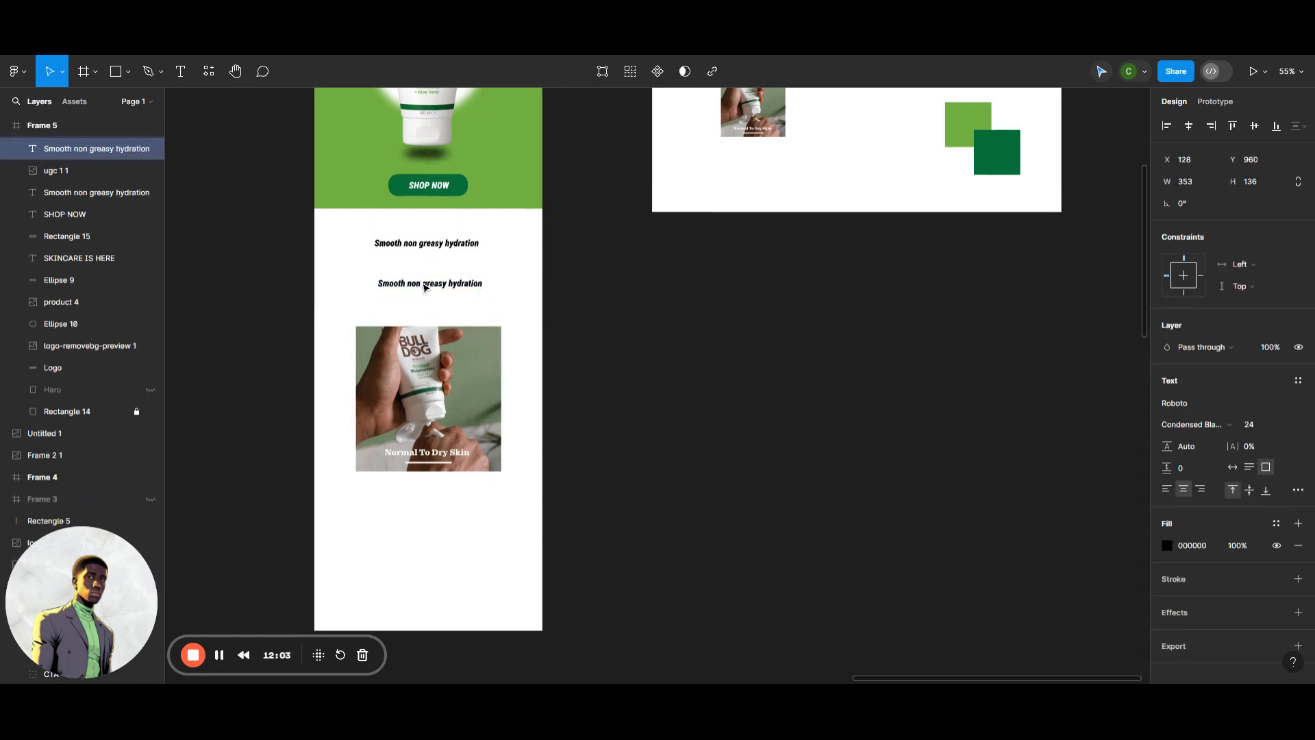
Change the font style of the duplicated text line above the photo to Regular.
{"action": "double_click", "coordinate": [434, 290]}
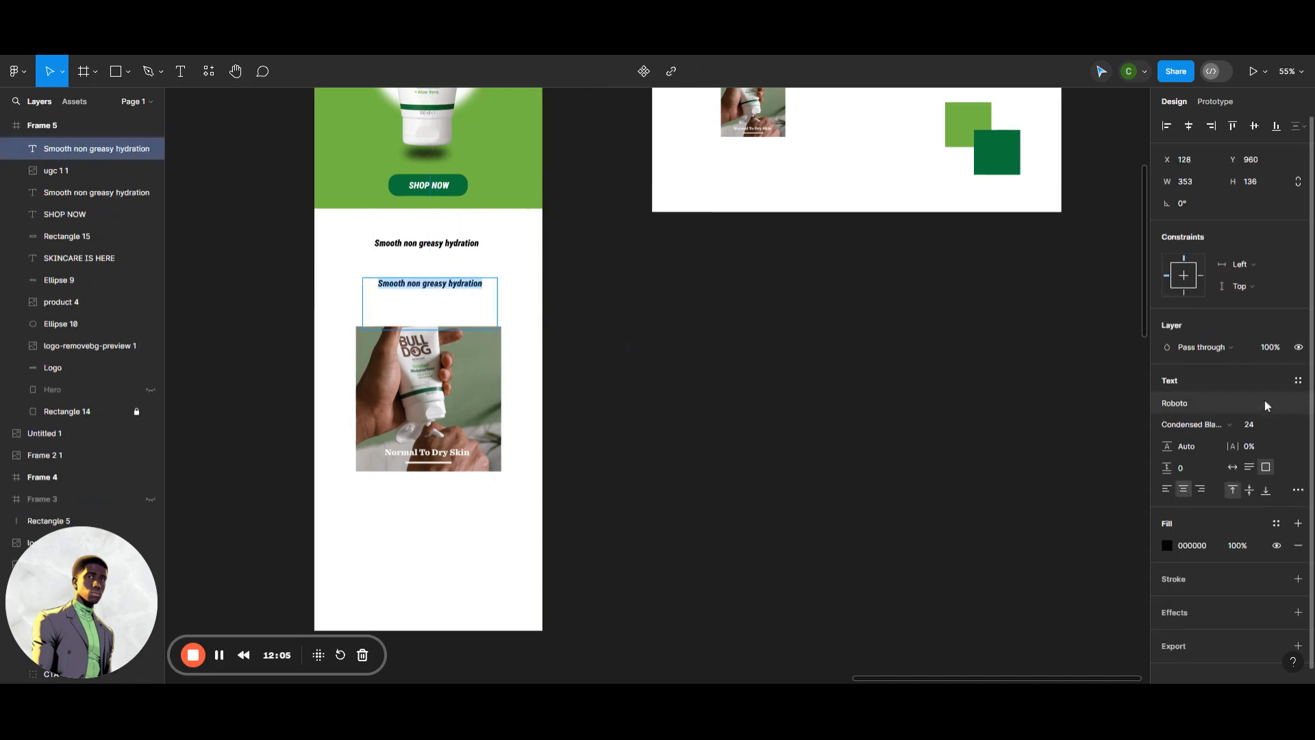
{"action": "left_click", "coordinate": [1233, 426]}
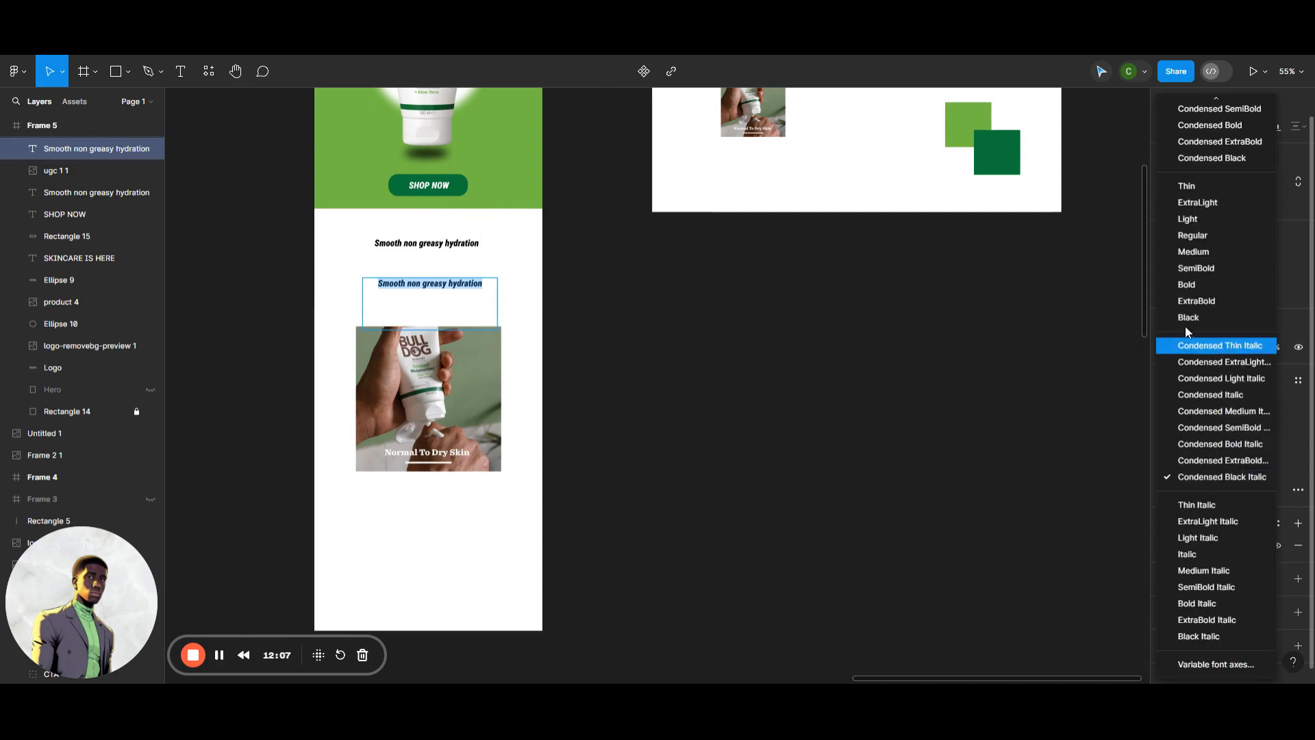
{"action": "left_click", "coordinate": [1192, 235]}
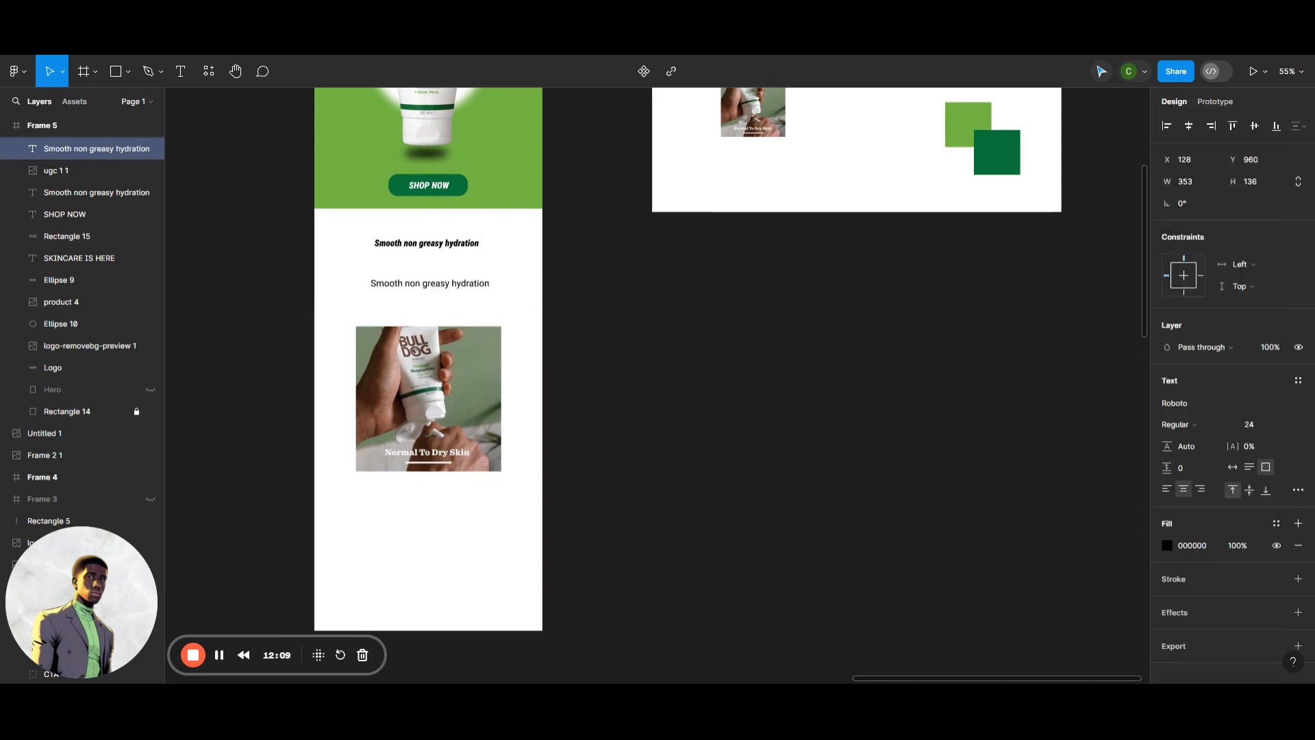
{"action": "left_click", "coordinate": [1283, 426]}
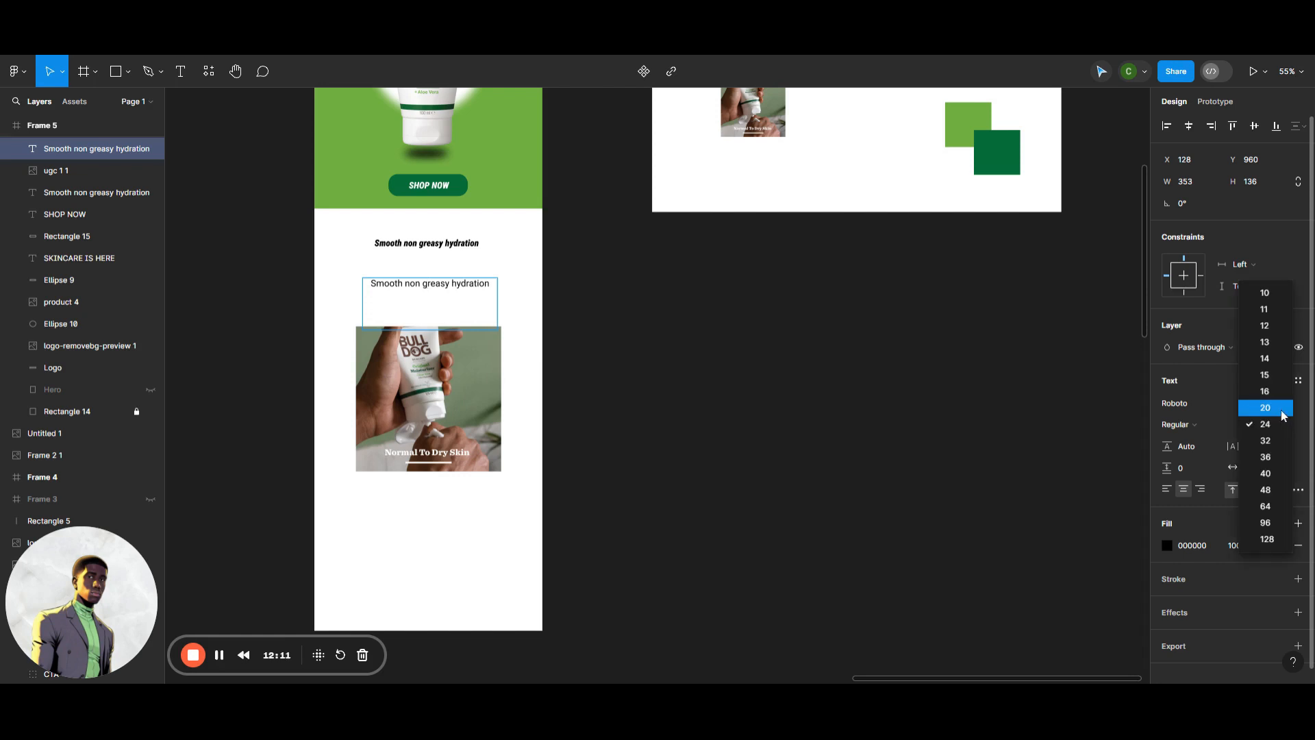
{"action": "left_click", "coordinate": [1281, 410]}
{"action": "left_click", "coordinate": [797, 411]}
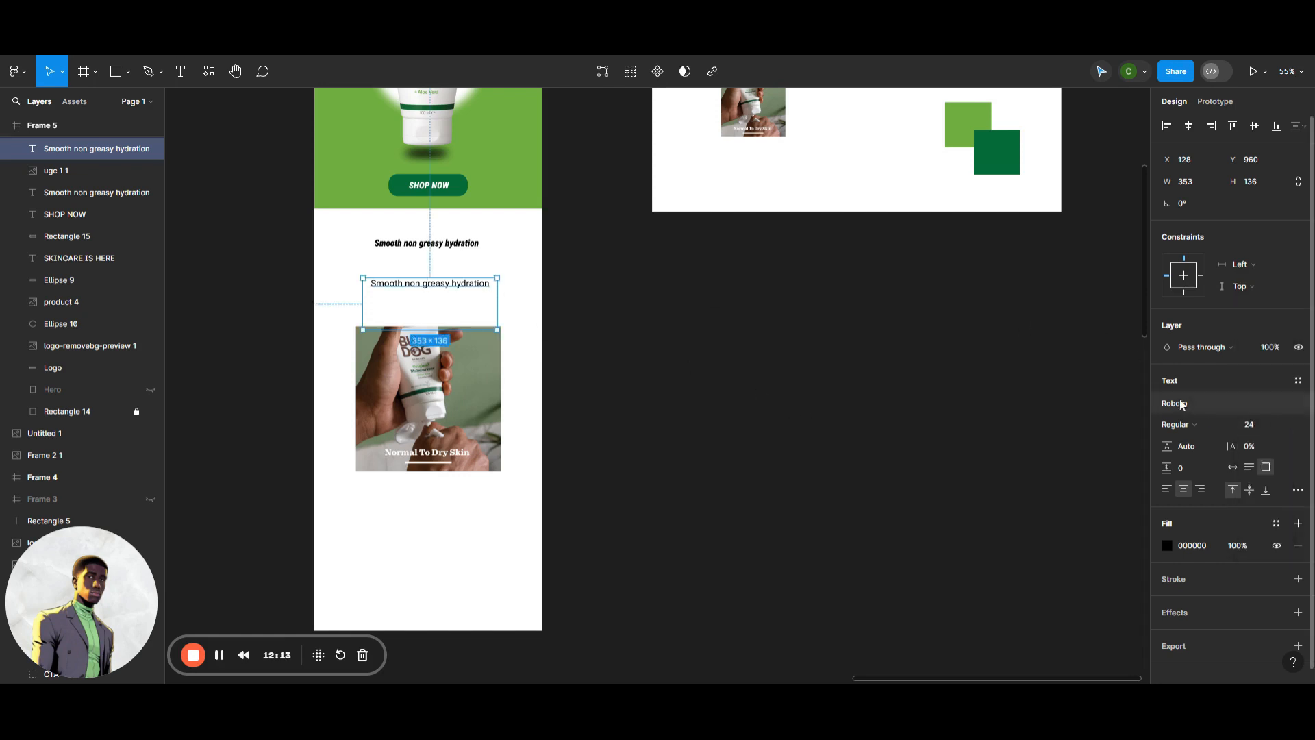
Set the text above the photo to size 20 and replace it with about three lines of placeholder body text.
{"action": "left_click", "coordinate": [1279, 425]}
{"action": "left_click", "coordinate": [1274, 411]}
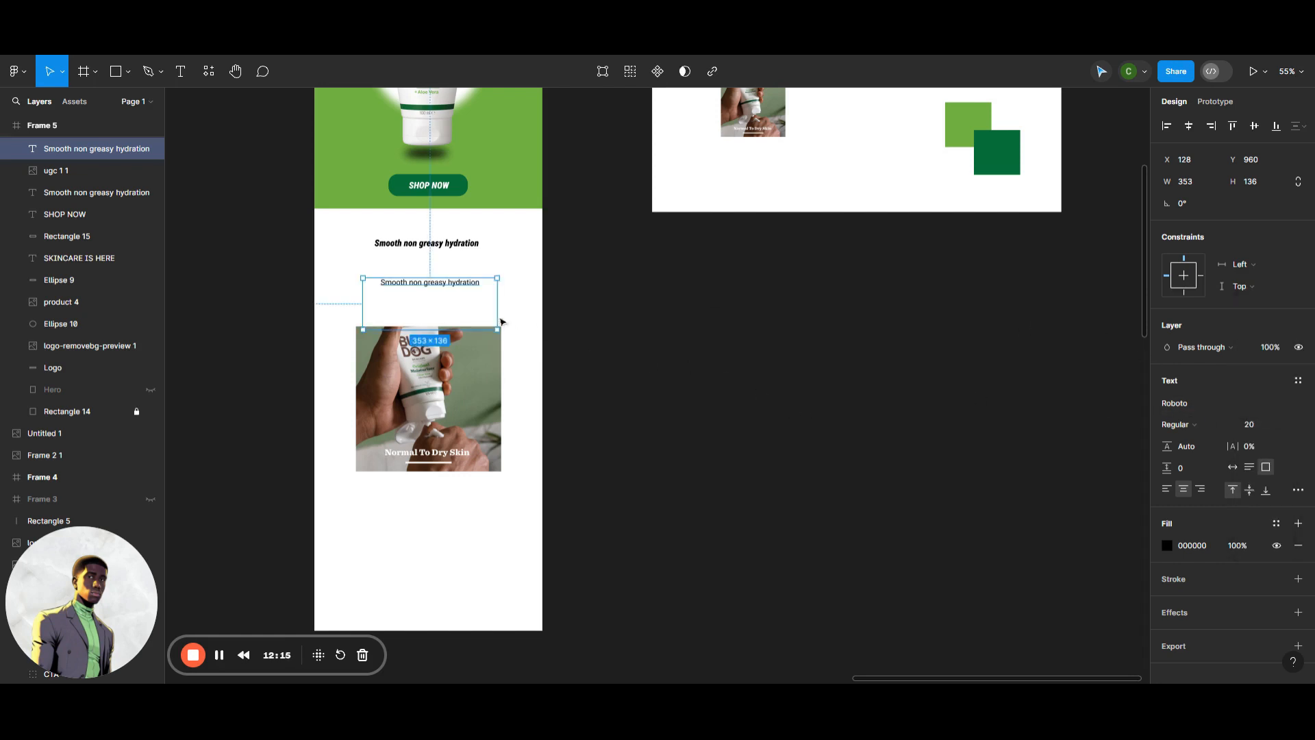
{"action": "double_click", "coordinate": [448, 282]}
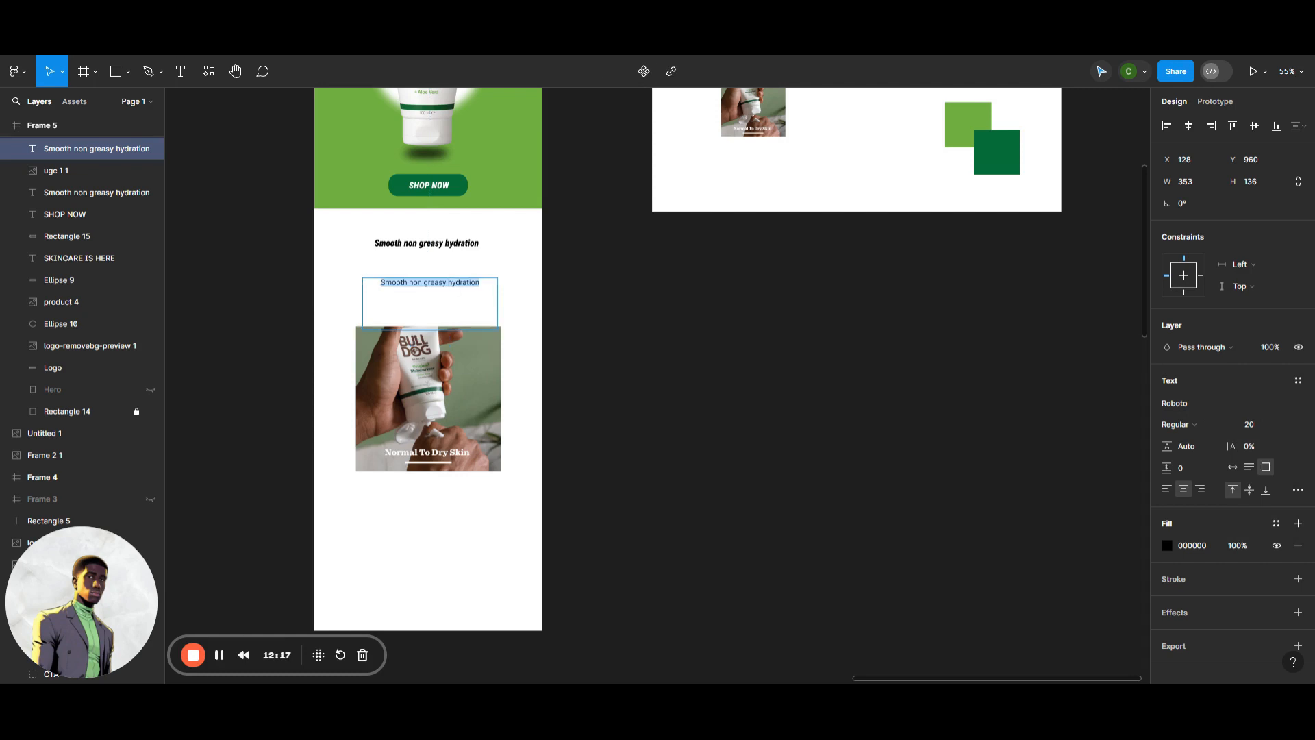
{"action": "type", "text": "ugeuhvfgervhroivhidjvdijvopjvfod"}
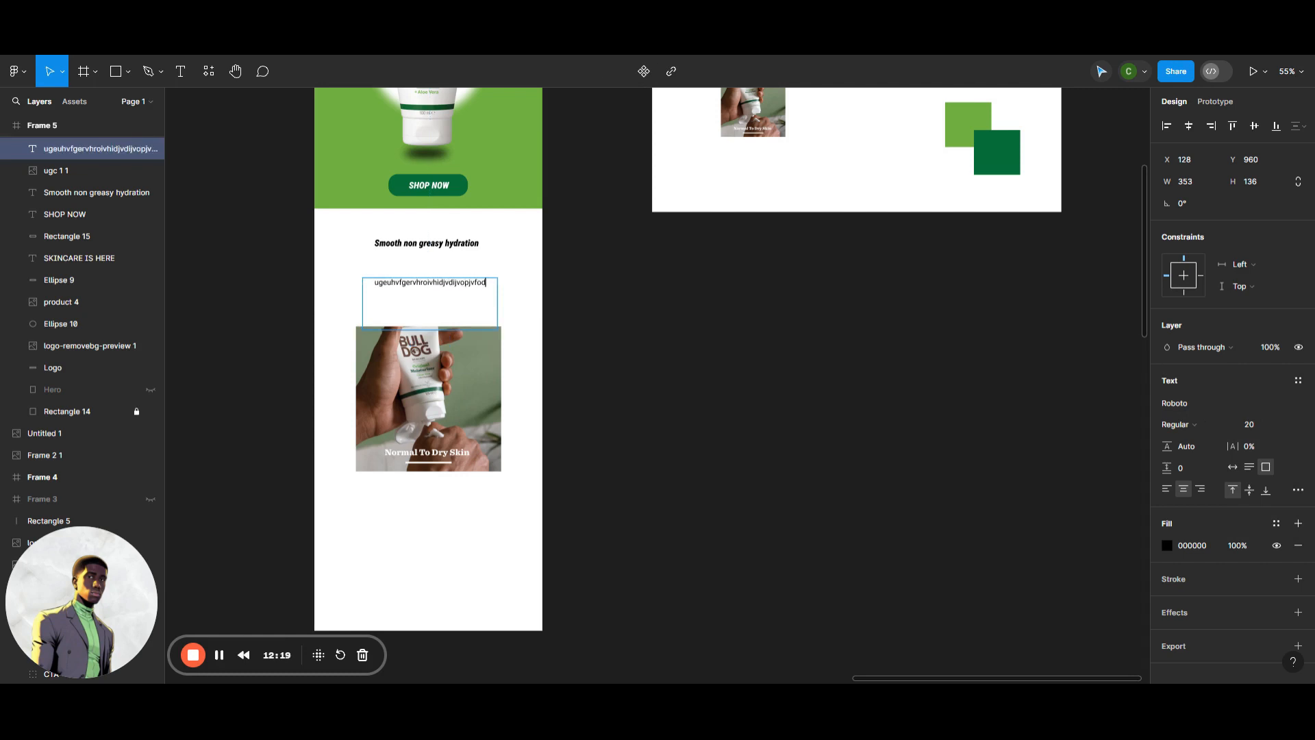
{"action": "type", "text": "vbpfovfdjvgodpjvpodjvdp"}
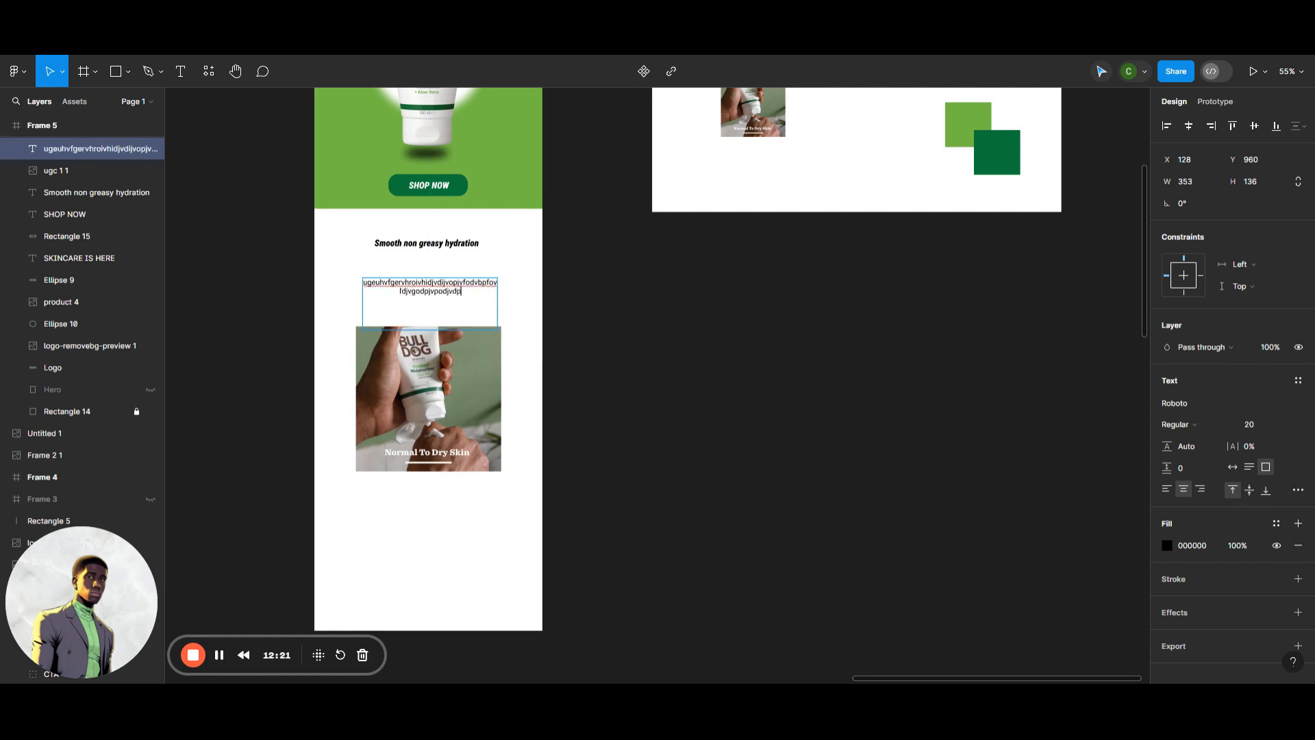
{"action": "type", "text": "ovjdfopovdpjvdopvjndvopjv"}
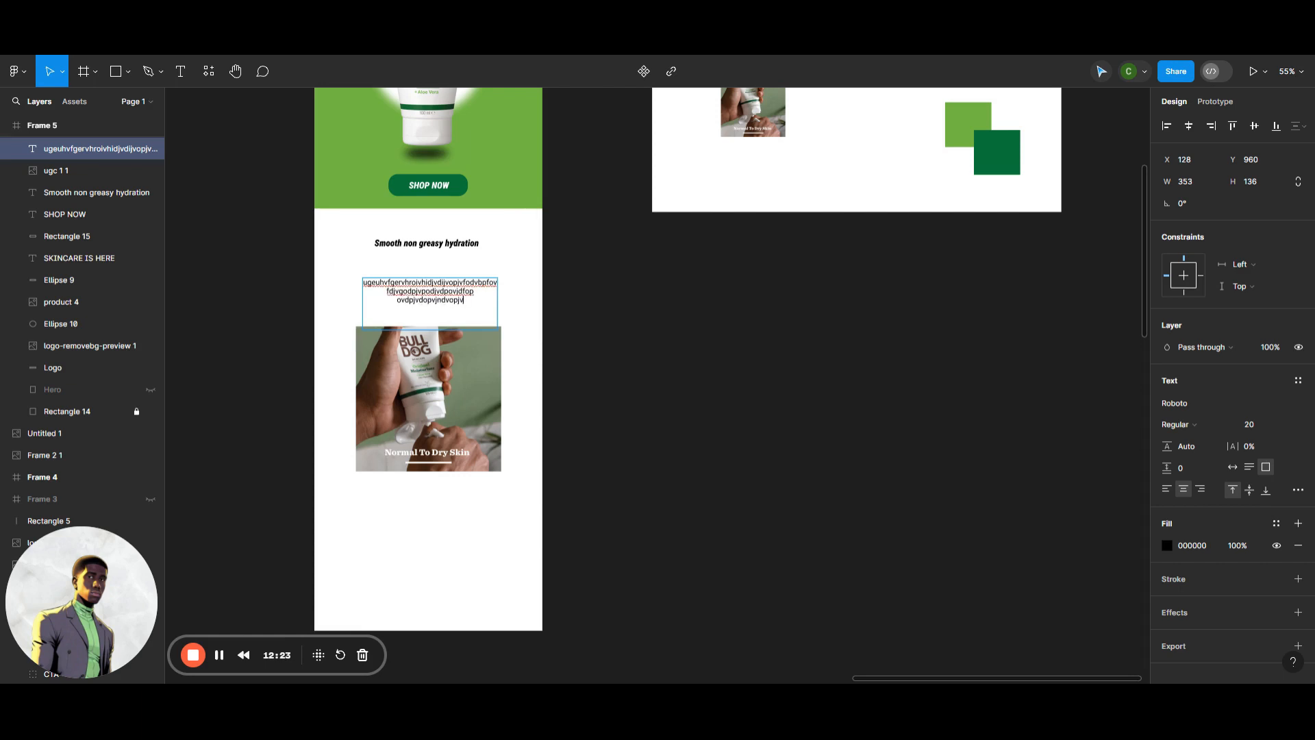
{"action": "key", "text": "Escape"}
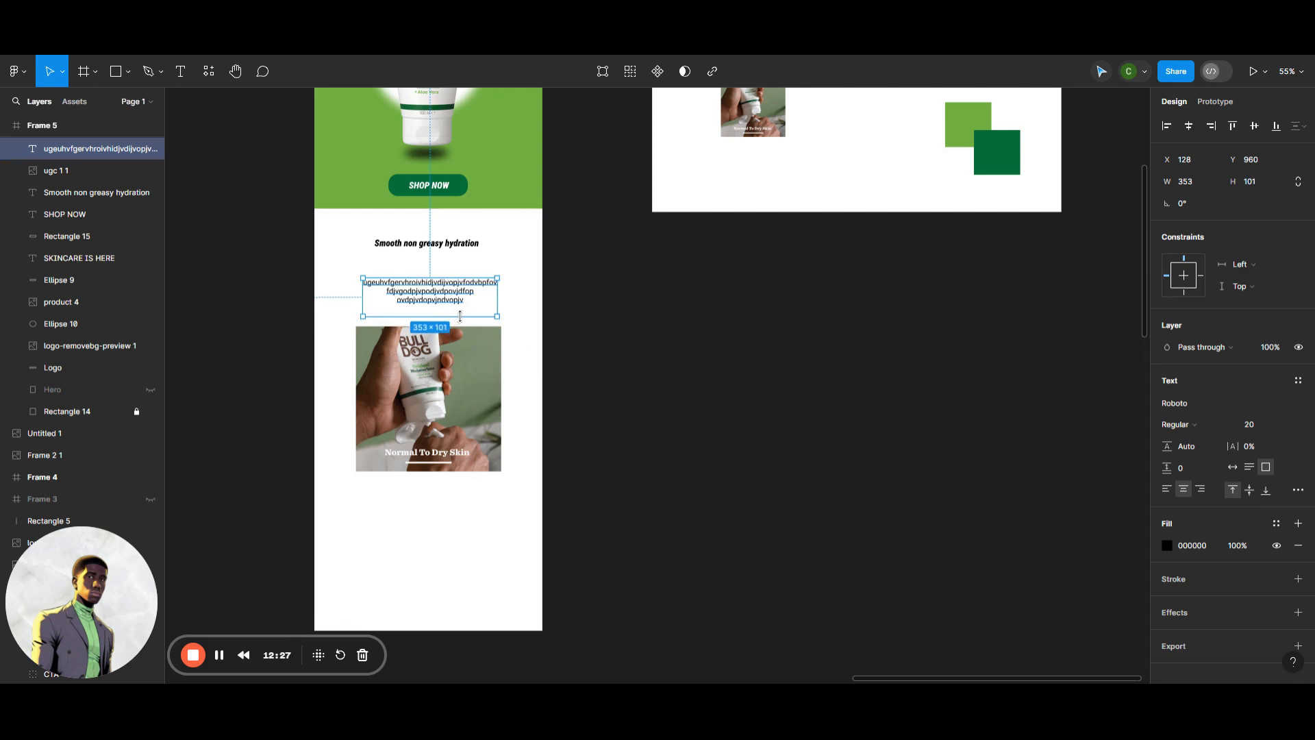
Move the body text up to about Y 926 beneath the heading and the photo up to about Y 1025 directly below it.
{"action": "left_click", "coordinate": [569, 325]}
{"action": "left_click_drag", "start_coordinate": [473, 301], "coordinate": [471, 288]}
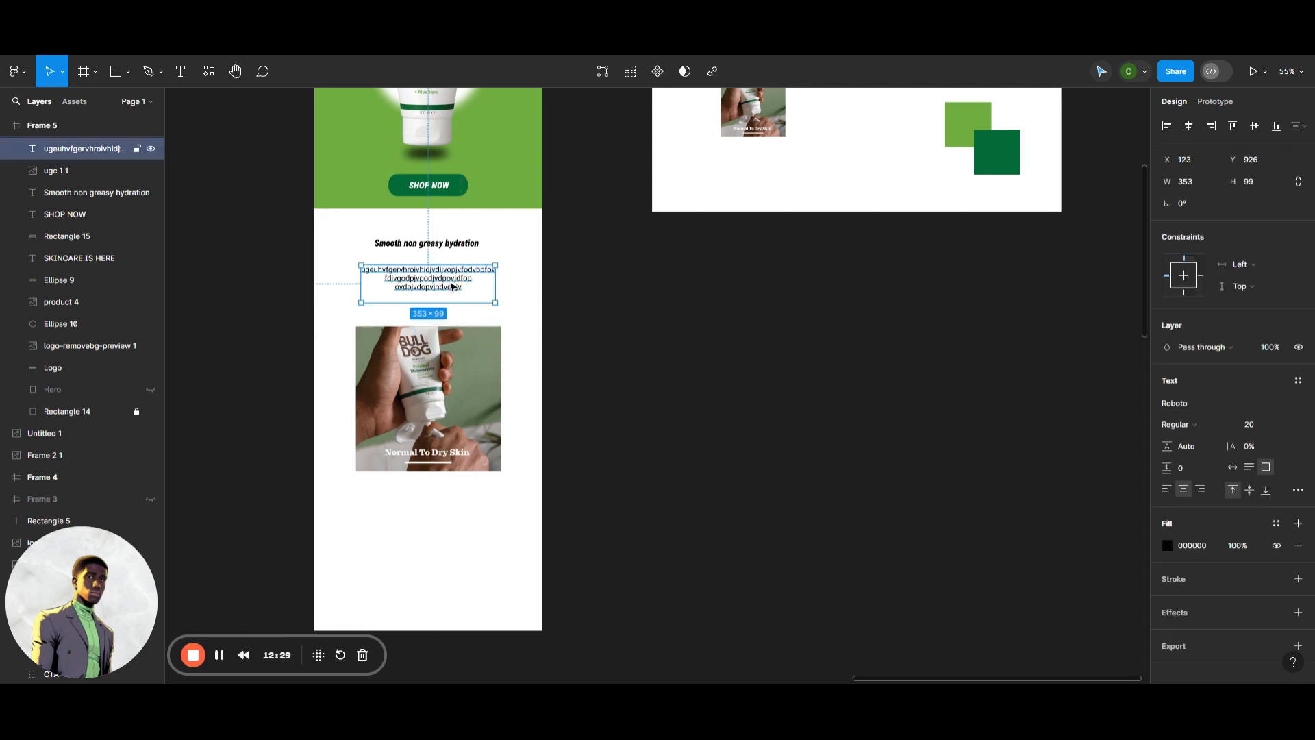
{"action": "left_click", "coordinate": [639, 347]}
{"action": "left_click_drag", "start_coordinate": [459, 383], "coordinate": [459, 360]}
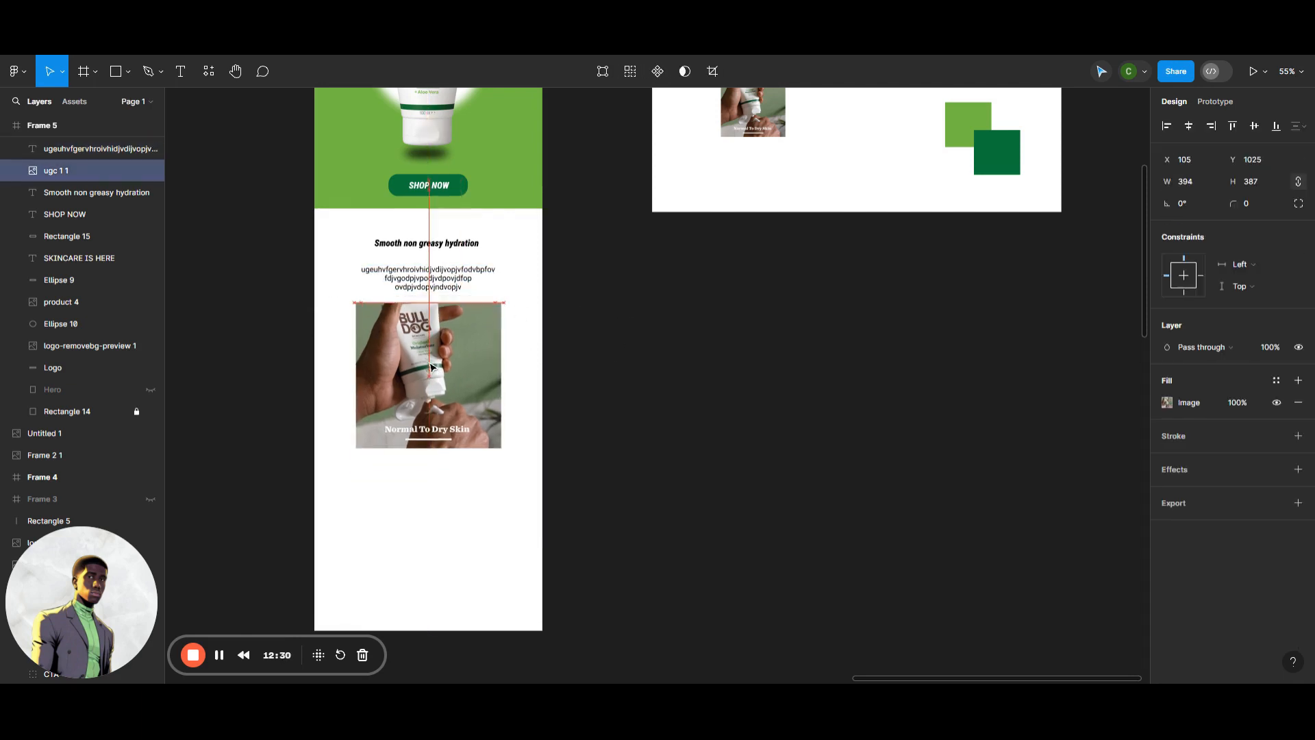
{"action": "left_click", "coordinate": [638, 400]}
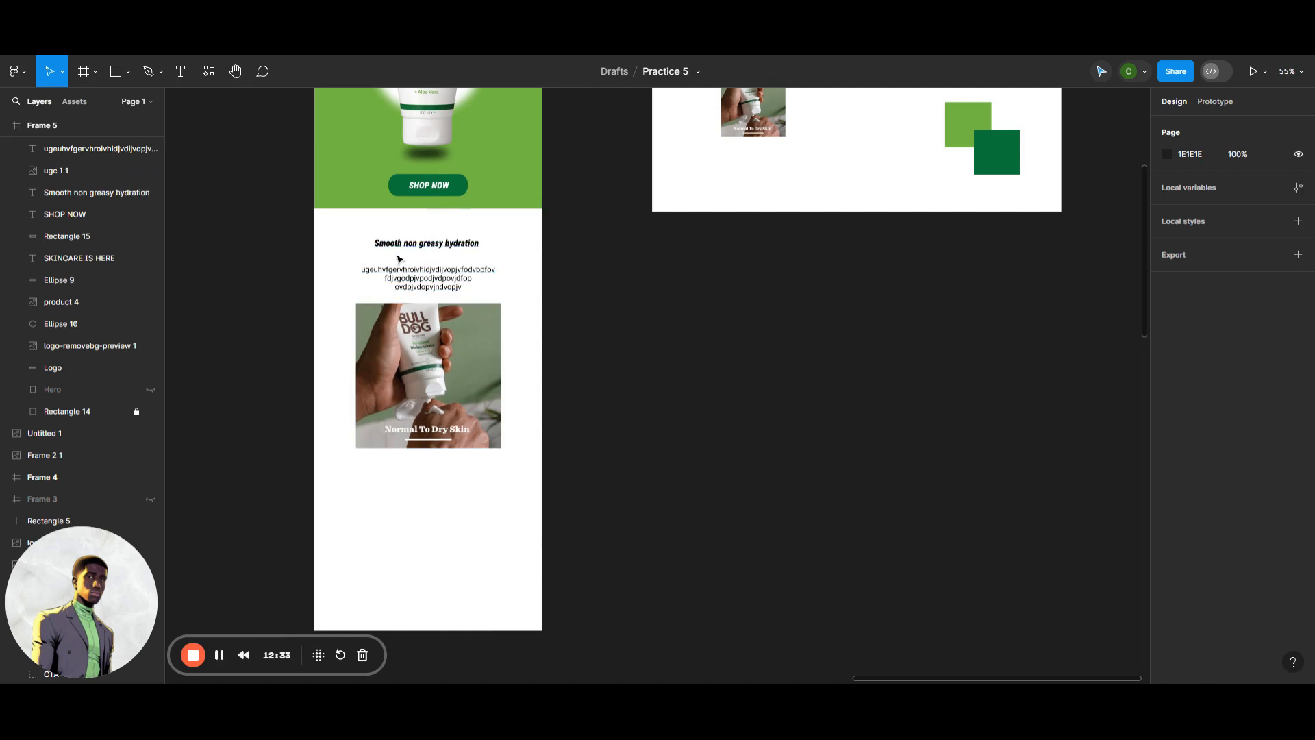
Duplicate the hero's SHOP NOW button with its label and centre the copy beneath the photo in Frame 5, leaving a gap of 44.
{"action": "scroll", "coordinate": [544, 255], "scroll_direction": "up", "scroll_amount": 5}
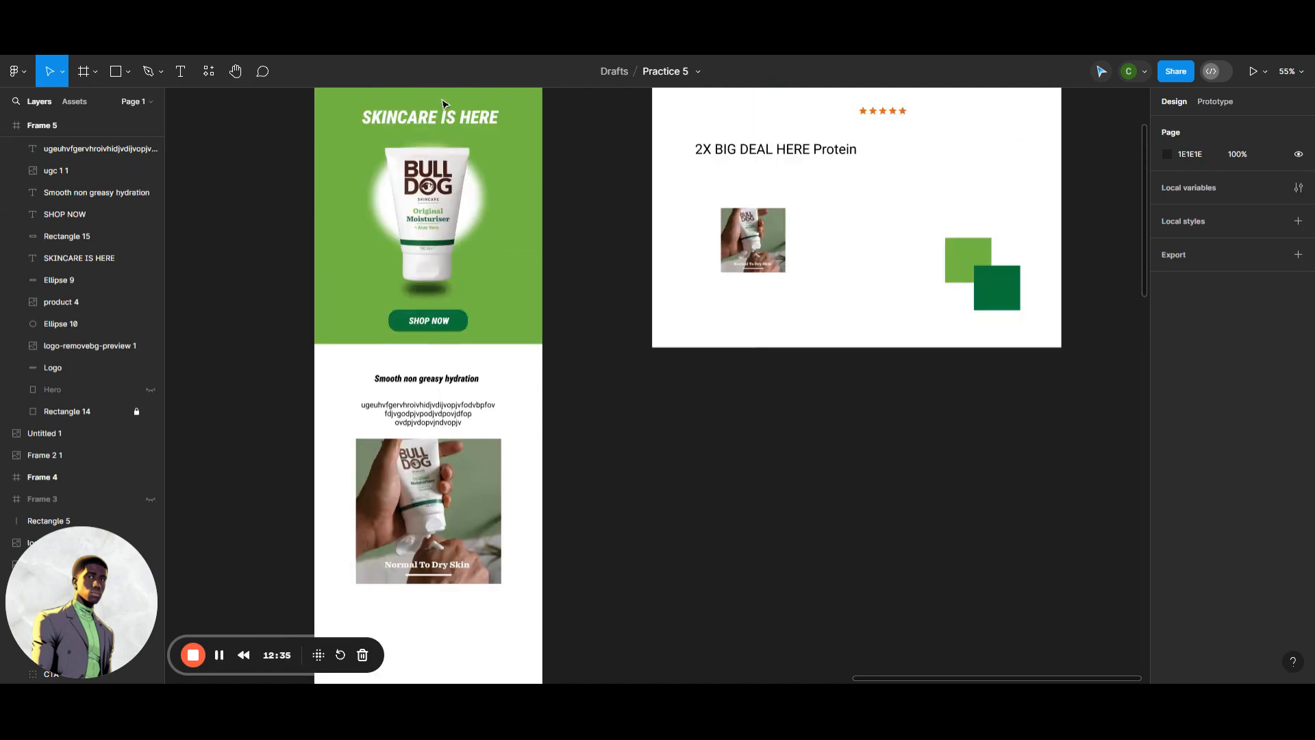
{"action": "scroll", "coordinate": [483, 186], "scroll_direction": "down", "scroll_amount": 4}
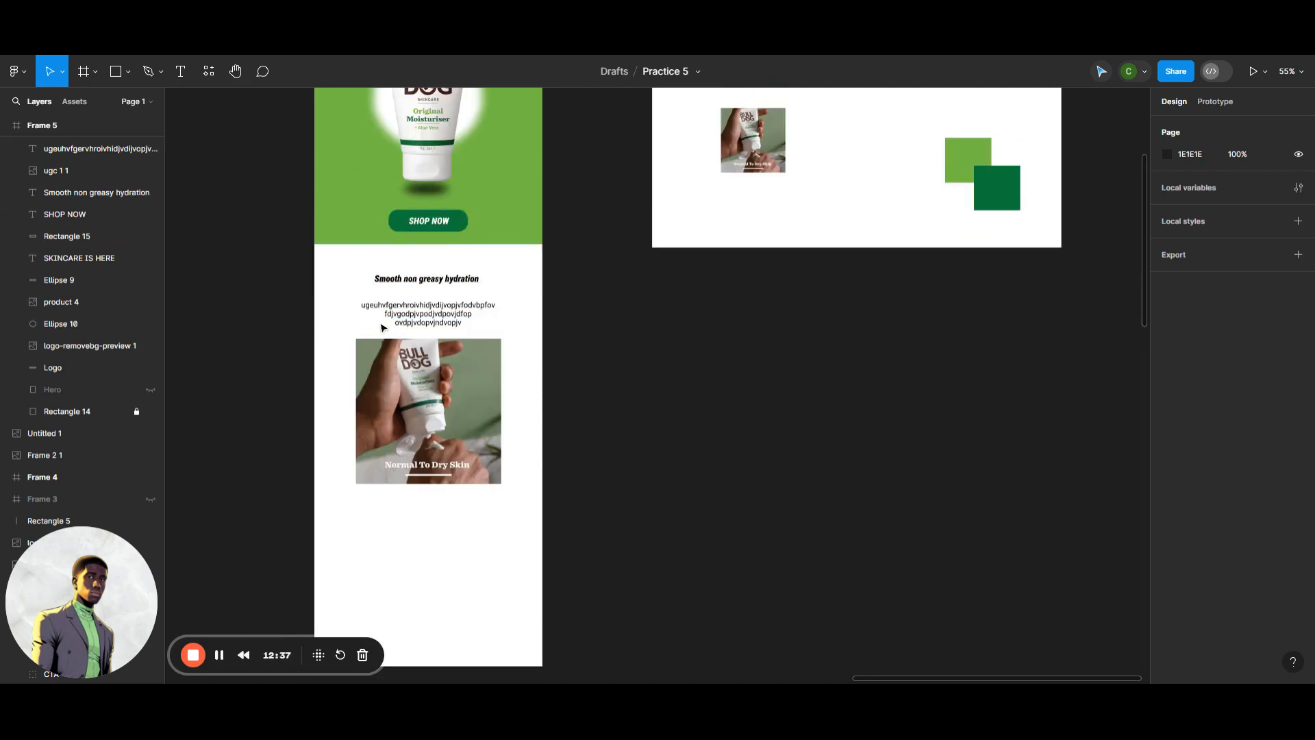
{"action": "scroll", "coordinate": [583, 324], "scroll_direction": "down", "scroll_amount": 2}
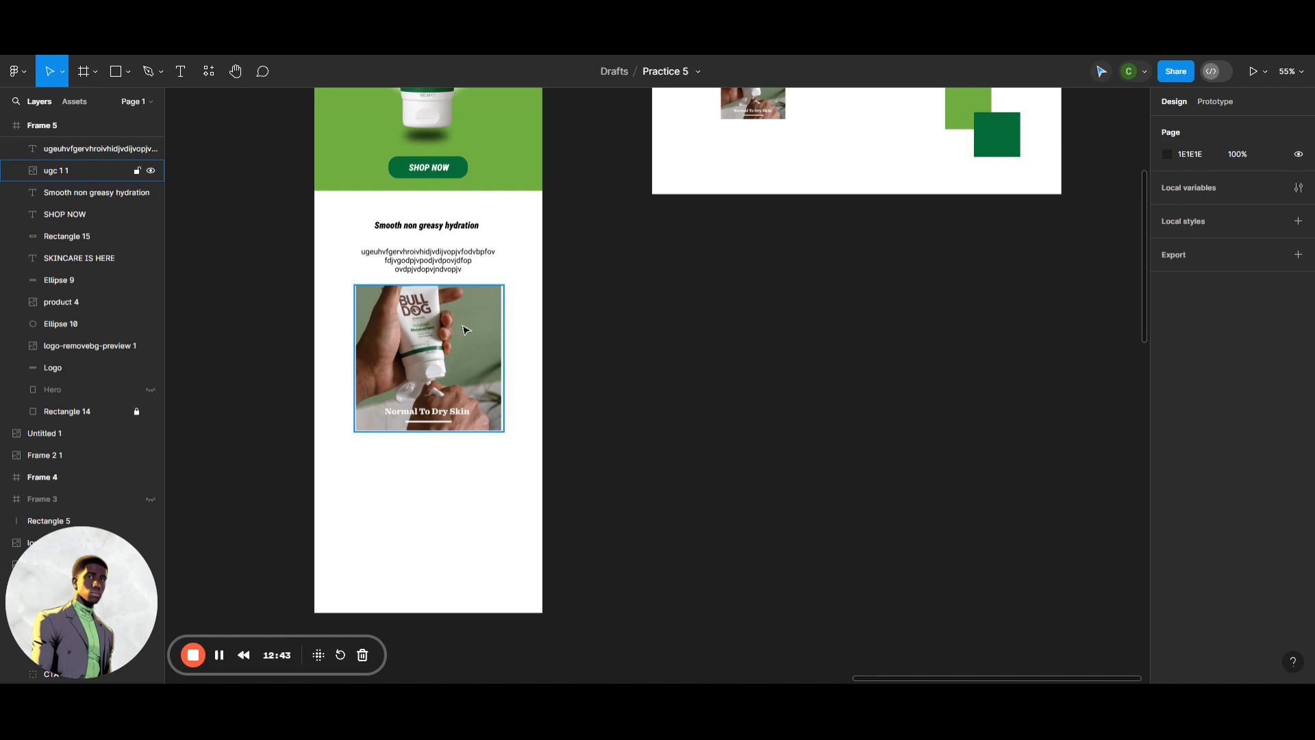
{"action": "scroll", "coordinate": [724, 420], "scroll_direction": "down", "scroll_amount": 1}
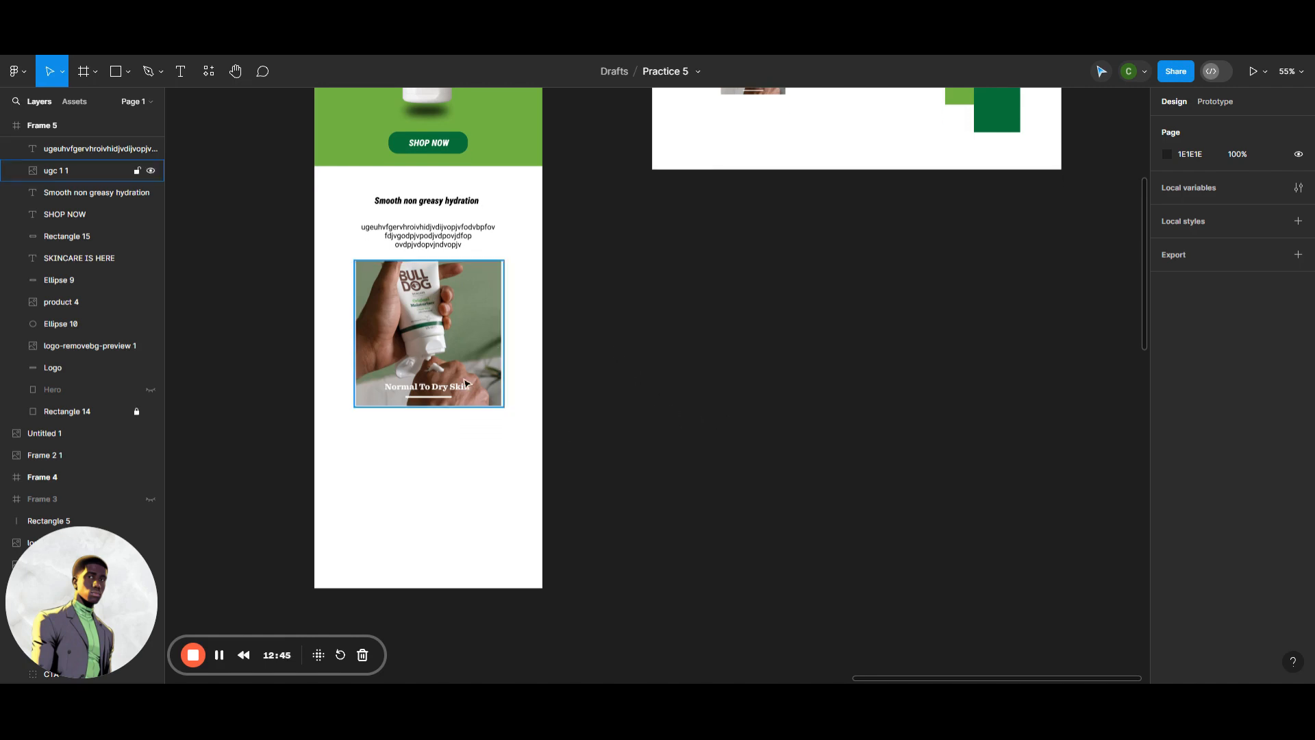
{"action": "scroll", "coordinate": [769, 404], "scroll_direction": "up", "scroll_amount": 6}
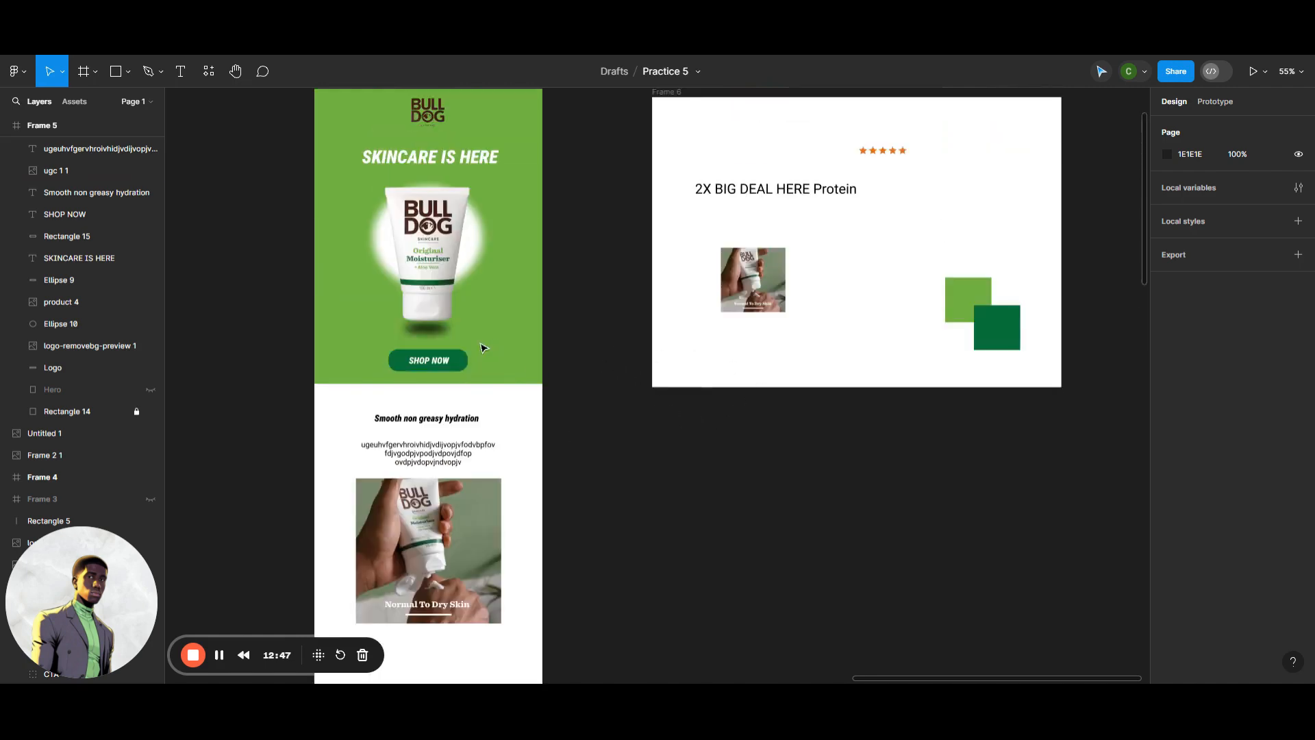
{"action": "left_click_drag", "start_coordinate": [482, 347], "coordinate": [407, 367]}
{"action": "right_click", "coordinate": [454, 358]}
{"action": "left_click", "coordinate": [479, 296]}
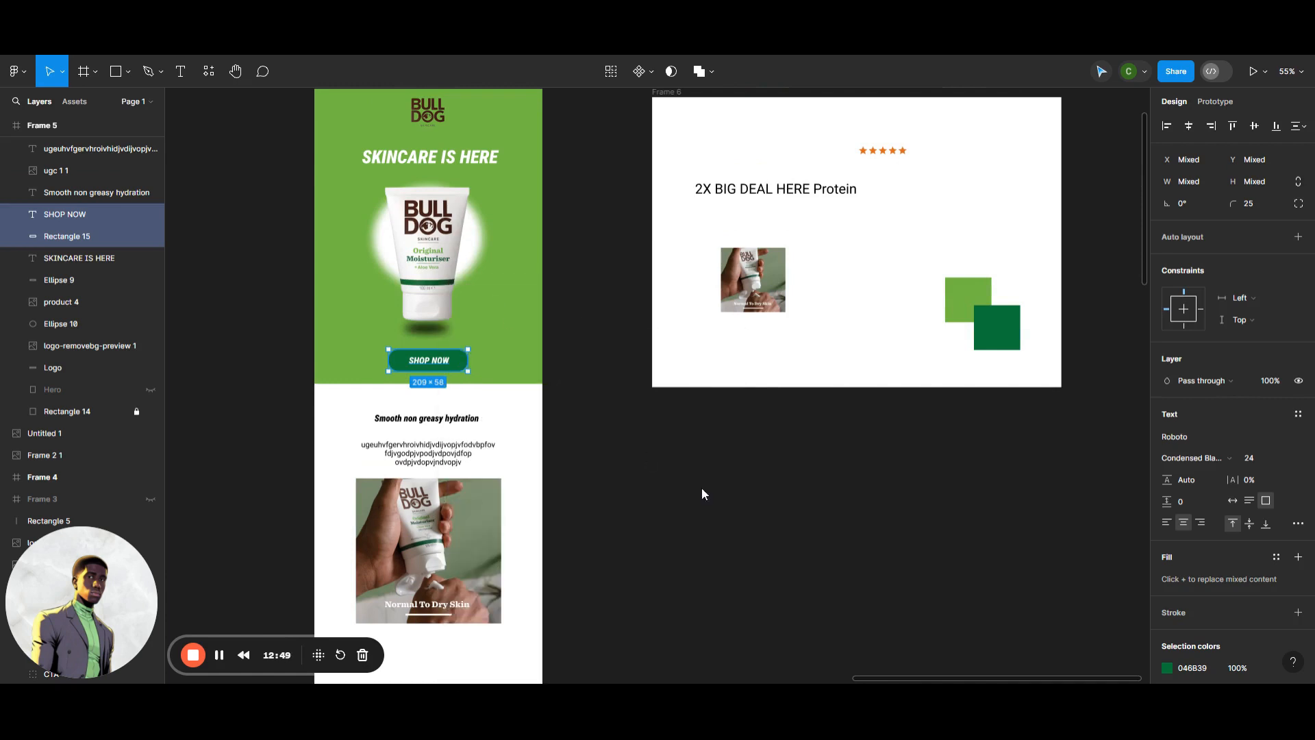
{"action": "right_click", "coordinate": [694, 481]}
{"action": "left_click", "coordinate": [719, 487]}
{"action": "scroll", "coordinate": [827, 441], "scroll_direction": "down", "scroll_amount": 4}
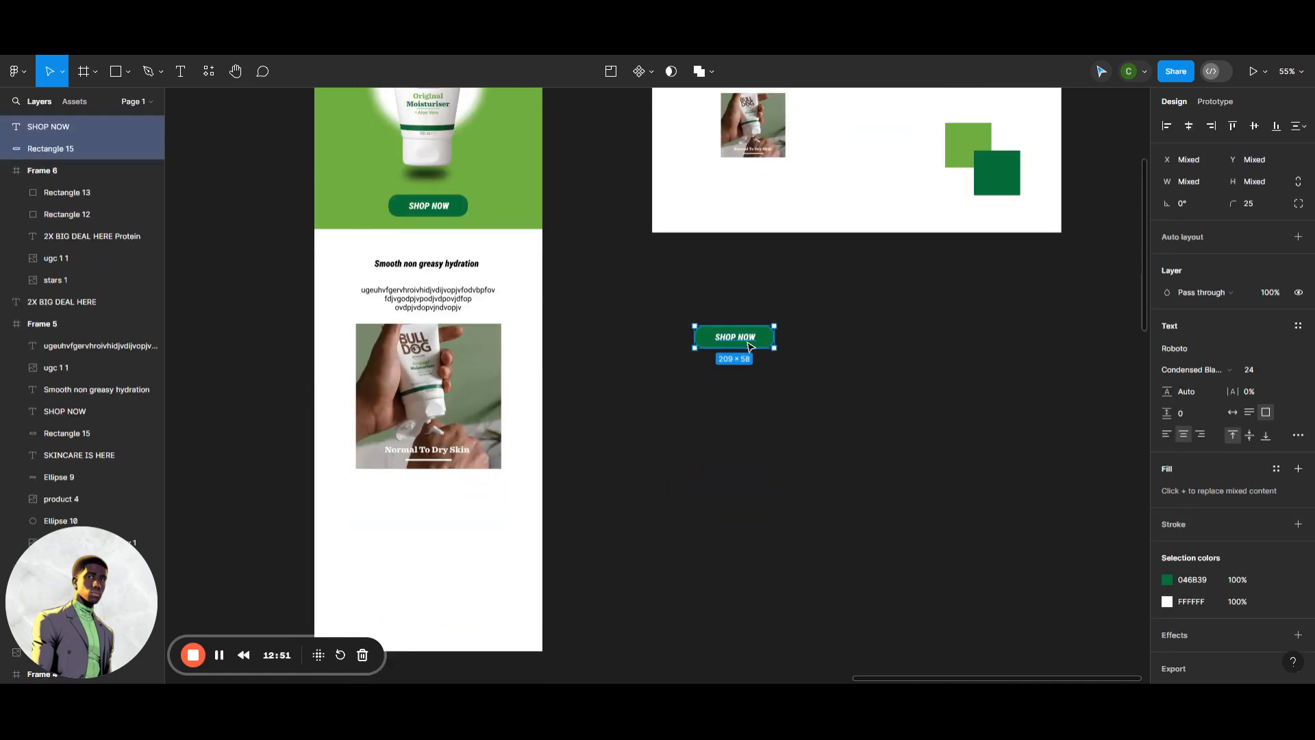
{"action": "left_click_drag", "start_coordinate": [750, 346], "coordinate": [445, 508]}
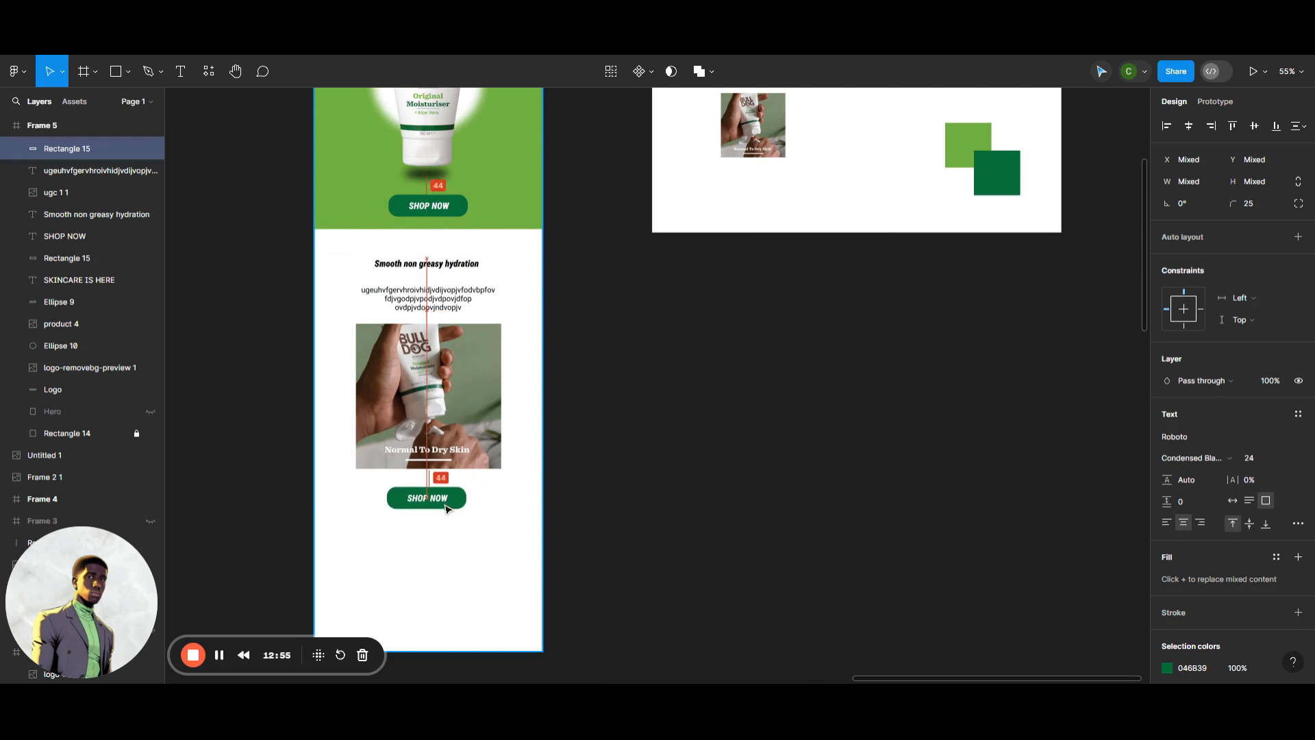
{"action": "left_click", "coordinate": [646, 484]}
Extend Frame 5 downward to a height of about 2225.
{"action": "scroll", "coordinate": [652, 470], "scroll_direction": "down", "scroll_amount": 5}
{"action": "scroll", "coordinate": [473, 308], "scroll_direction": "up", "scroll_amount": 1}
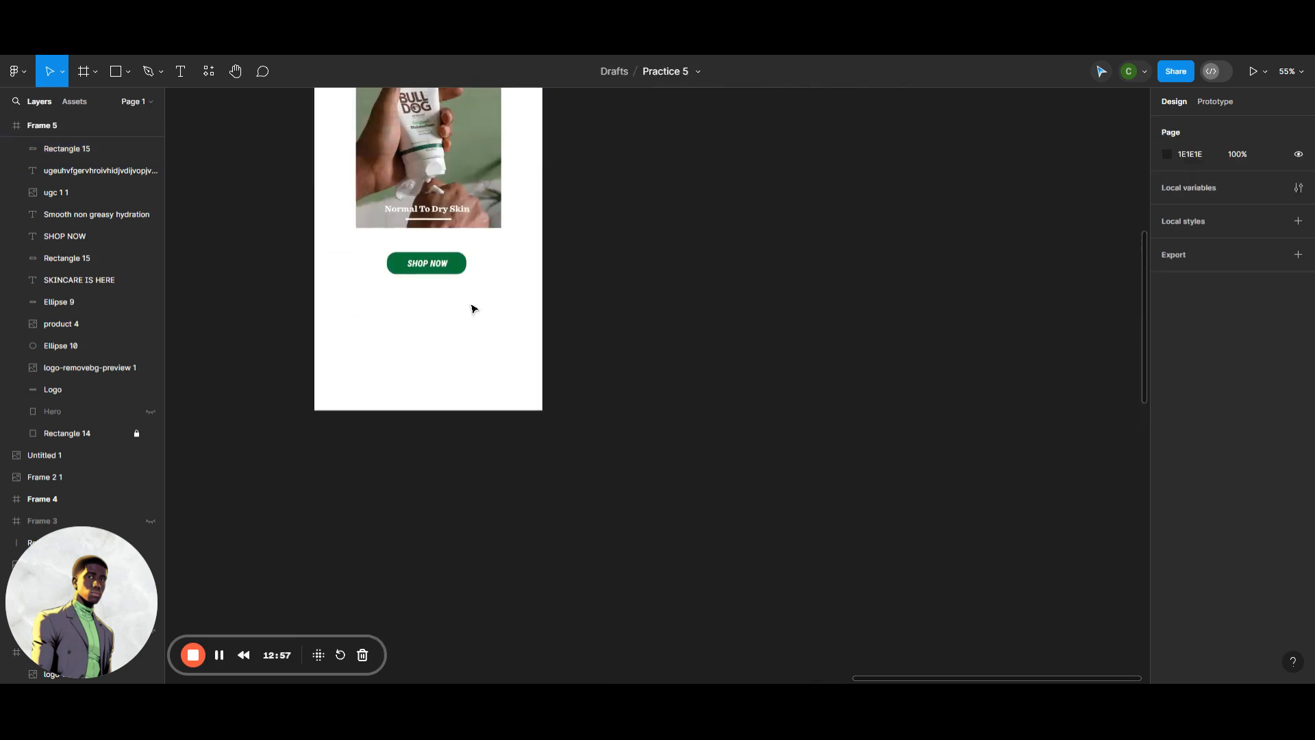
{"action": "scroll", "coordinate": [472, 308], "scroll_direction": "up", "scroll_amount": 8}
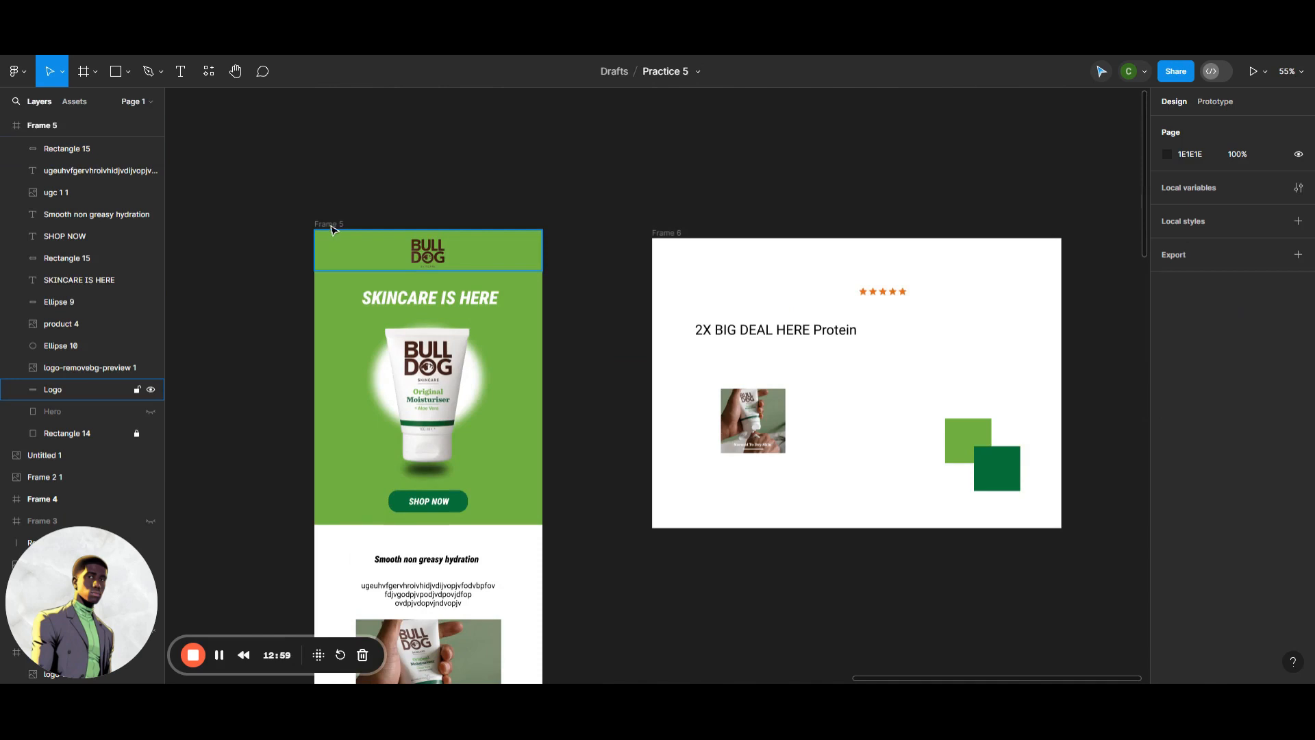
{"action": "left_click", "coordinate": [331, 229]}
{"action": "scroll", "coordinate": [572, 274], "scroll_direction": "down", "scroll_amount": 10}
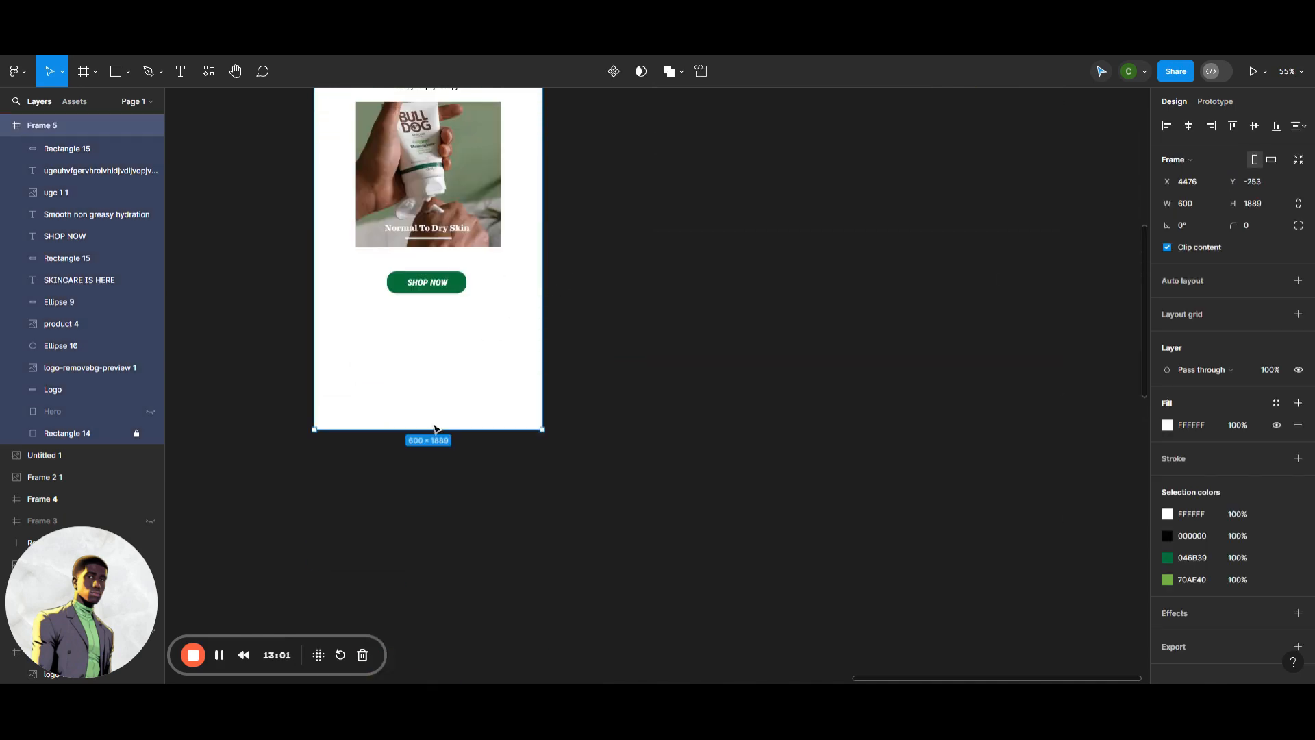
{"action": "left_click_drag", "start_coordinate": [433, 429], "coordinate": [434, 557]}
{"action": "scroll", "coordinate": [628, 393], "scroll_direction": "up", "scroll_amount": 1}
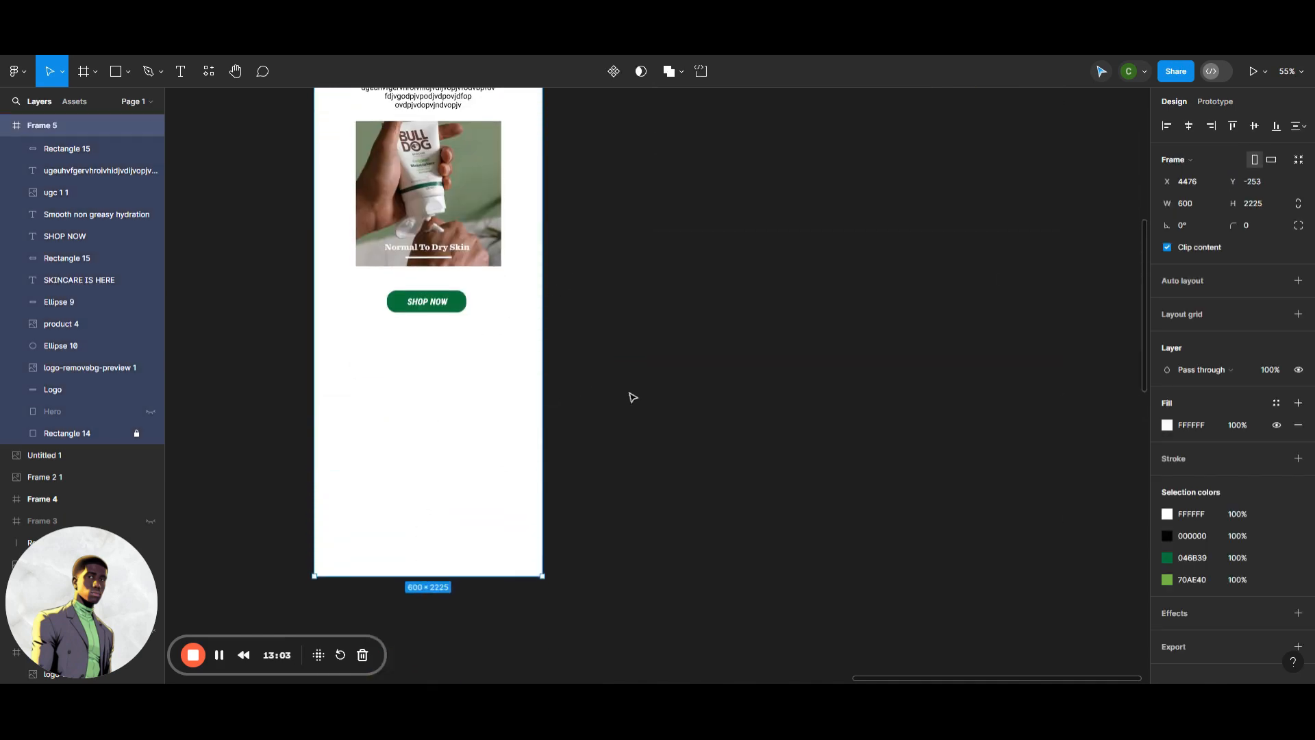
{"action": "scroll", "coordinate": [631, 397], "scroll_direction": "up", "scroll_amount": 6}
{"action": "scroll", "coordinate": [632, 397], "scroll_direction": "down", "scroll_amount": 10}
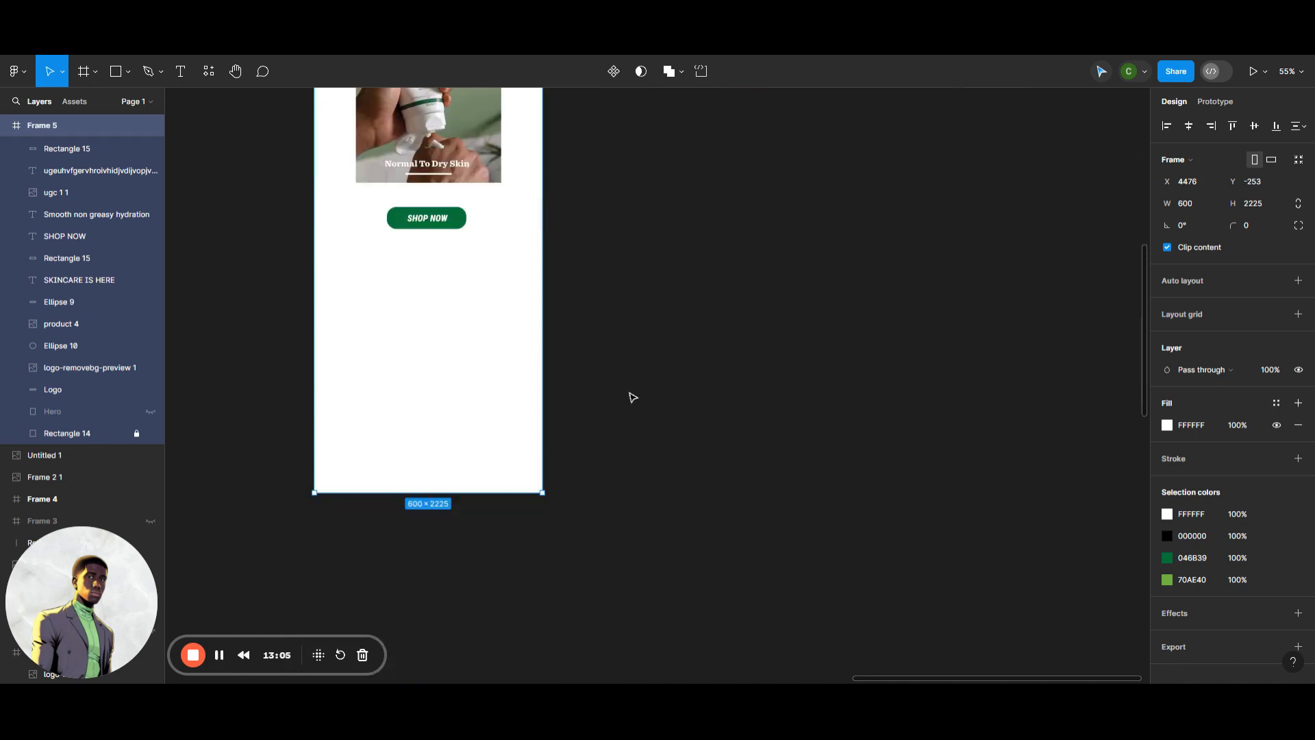
{"action": "scroll", "coordinate": [631, 397], "scroll_direction": "up", "scroll_amount": 1}
{"action": "left_click", "coordinate": [631, 397]}
Draw a 600-wide rectangle across Frame 5 beneath the lower SHOP NOW button at about Y 1607 and set its height to 350.
{"action": "scroll", "coordinate": [616, 377], "scroll_direction": "up", "scroll_amount": 7}
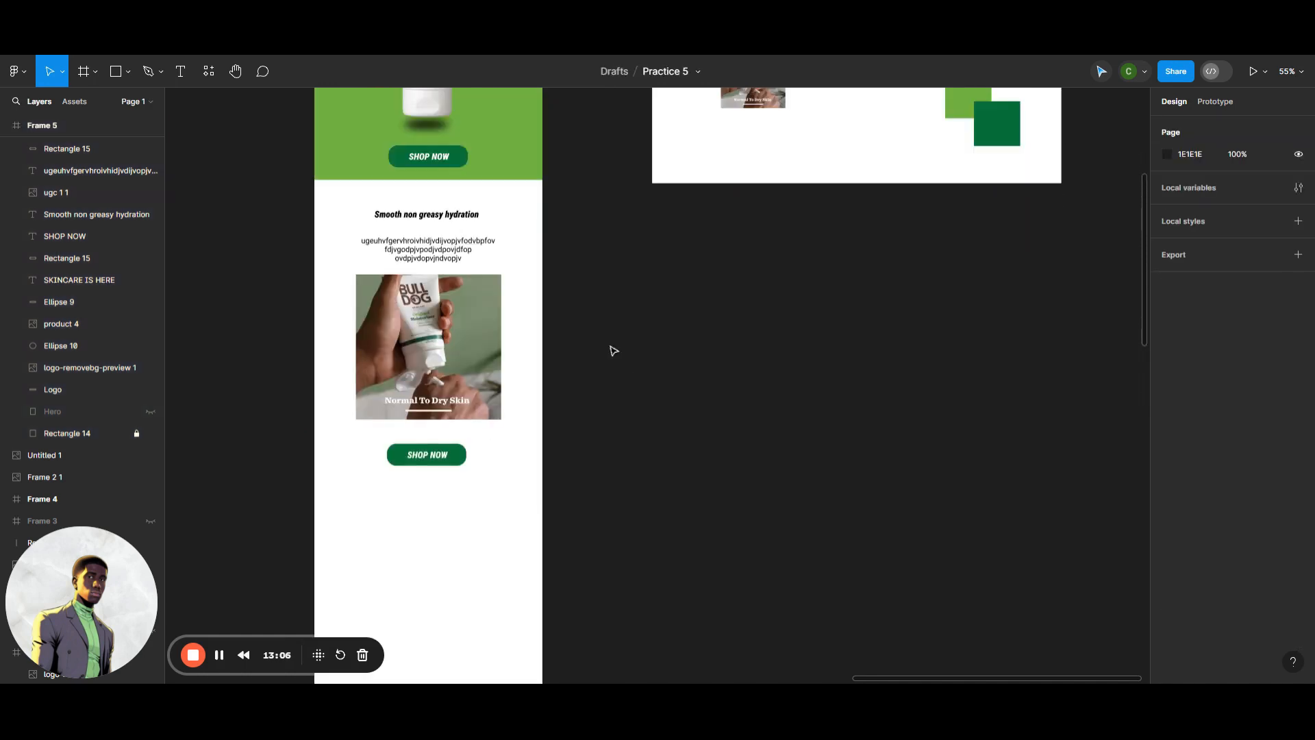
{"action": "left_click", "coordinate": [116, 72]}
{"action": "mouse_move", "coordinate": [314, 496]}
{"action": "left_mouse_down"}
{"action": "mouse_move", "coordinate": [461, 523]}
{"action": "mouse_move", "coordinate": [540, 610]}
{"action": "mouse_move", "coordinate": [540, 655]}
{"action": "left_mouse_up"}
{"action": "scroll", "coordinate": [597, 555], "scroll_direction": "down", "scroll_amount": 7}
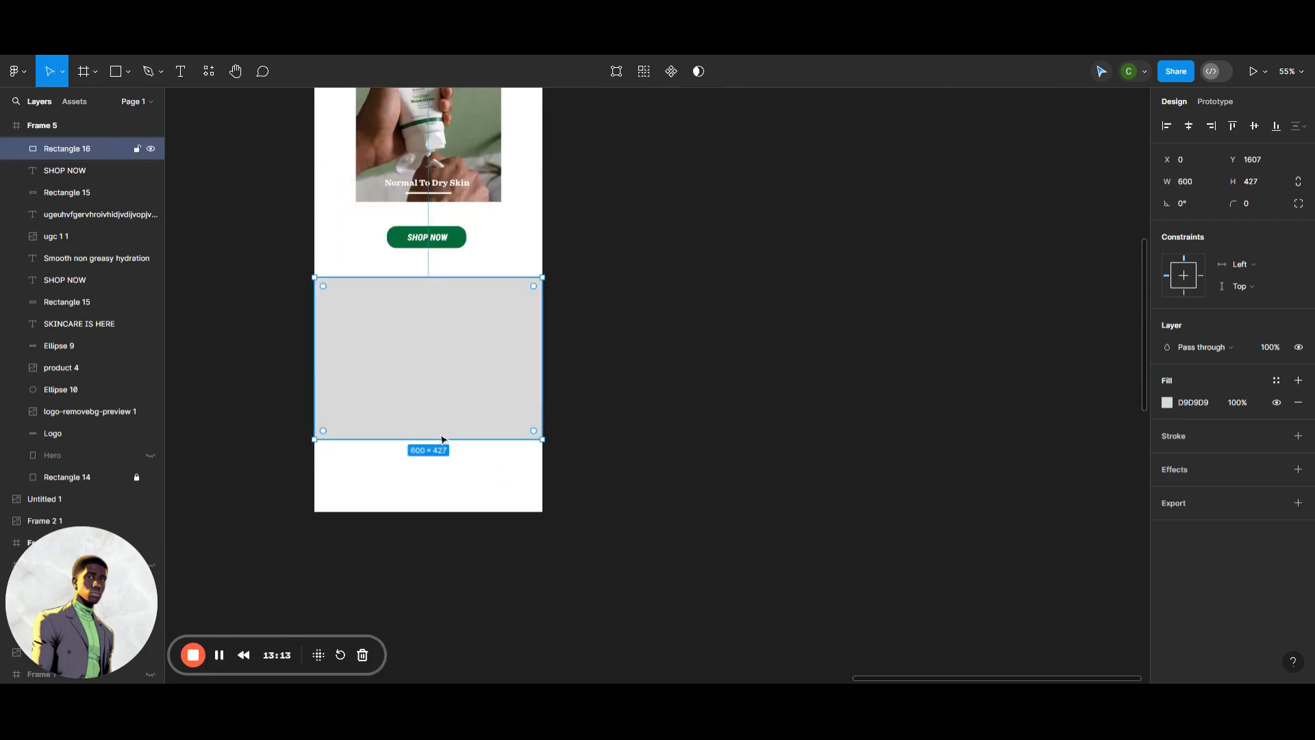
{"action": "left_click_drag", "start_coordinate": [436, 438], "coordinate": [455, 414]}
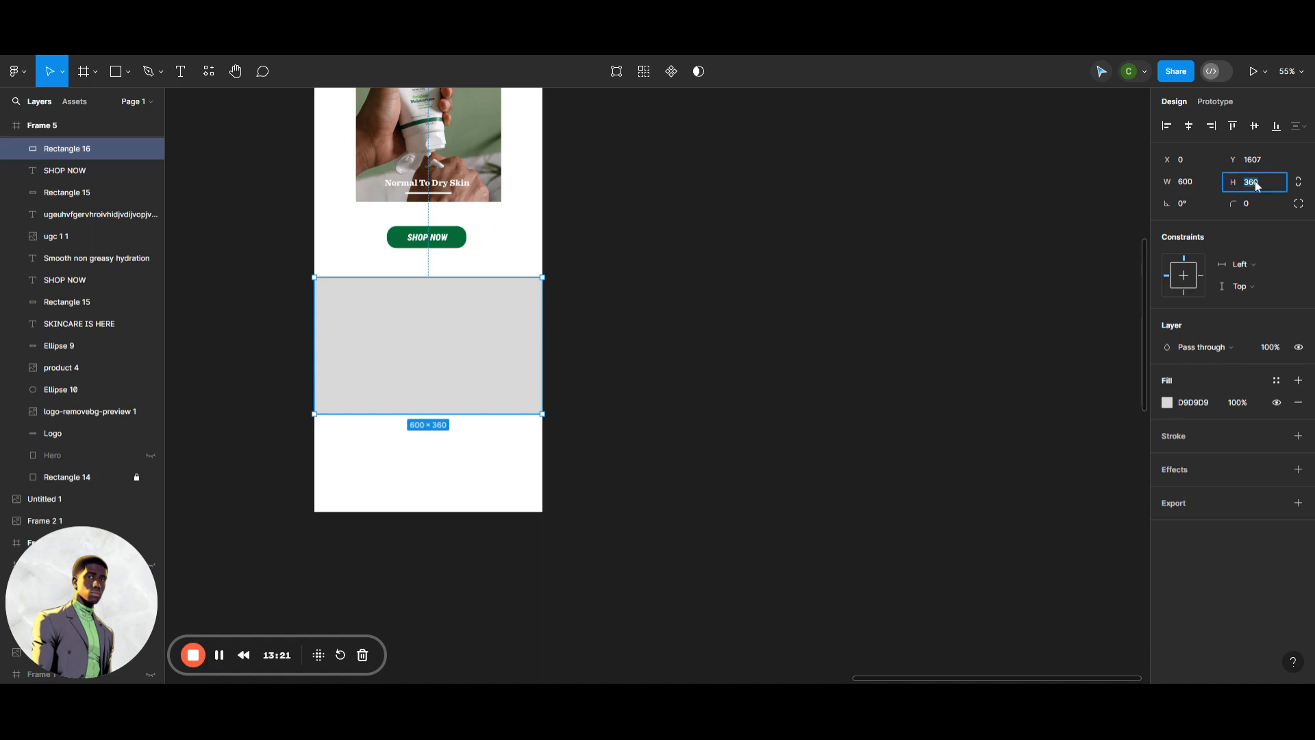
{"action": "type", "text": "350"}
{"action": "key", "text": "Return"}
{"action": "left_click", "coordinate": [730, 326]}
Fill the new full-width rectangle with the hero's light green, 70AE40, from the document colors.
{"action": "scroll", "coordinate": [721, 326], "scroll_direction": "up", "scroll_amount": 5}
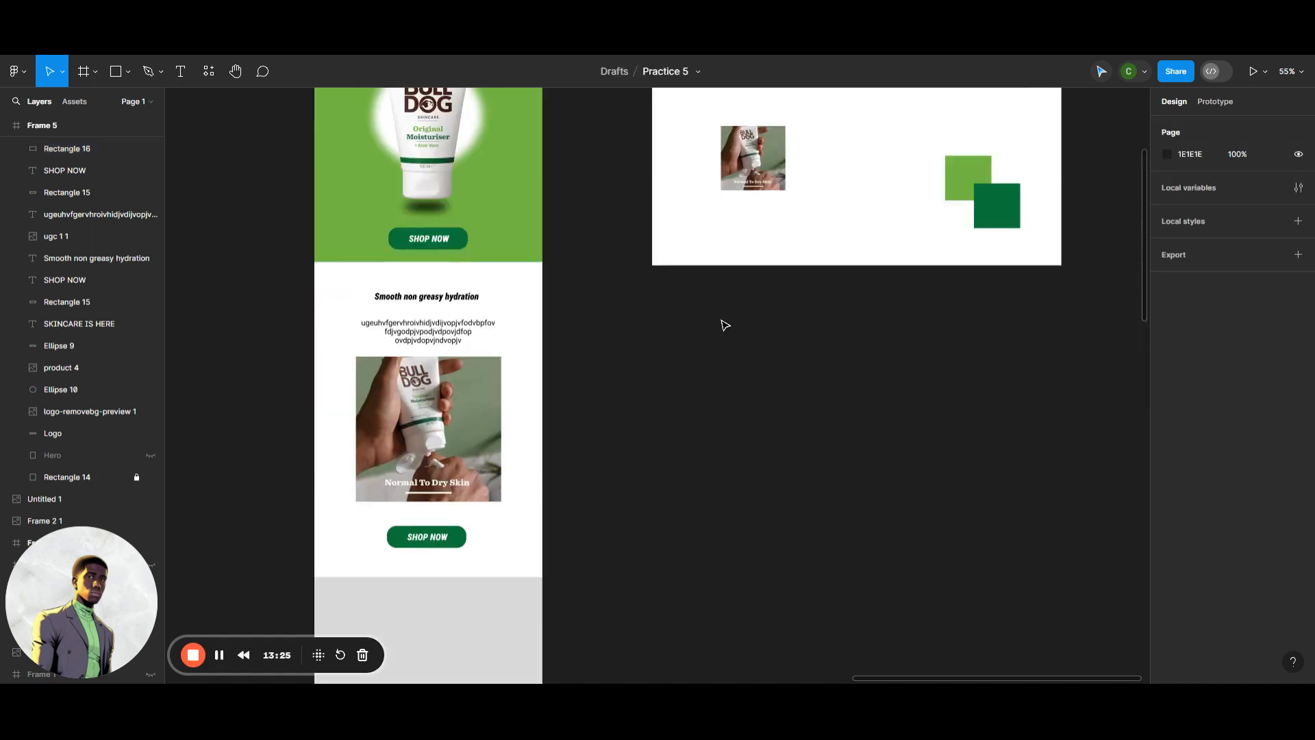
{"action": "scroll", "coordinate": [713, 294], "scroll_direction": "down", "scroll_amount": 2}
{"action": "scroll", "coordinate": [617, 408], "scroll_direction": "down", "scroll_amount": 3}
{"action": "left_click", "coordinate": [478, 420]}
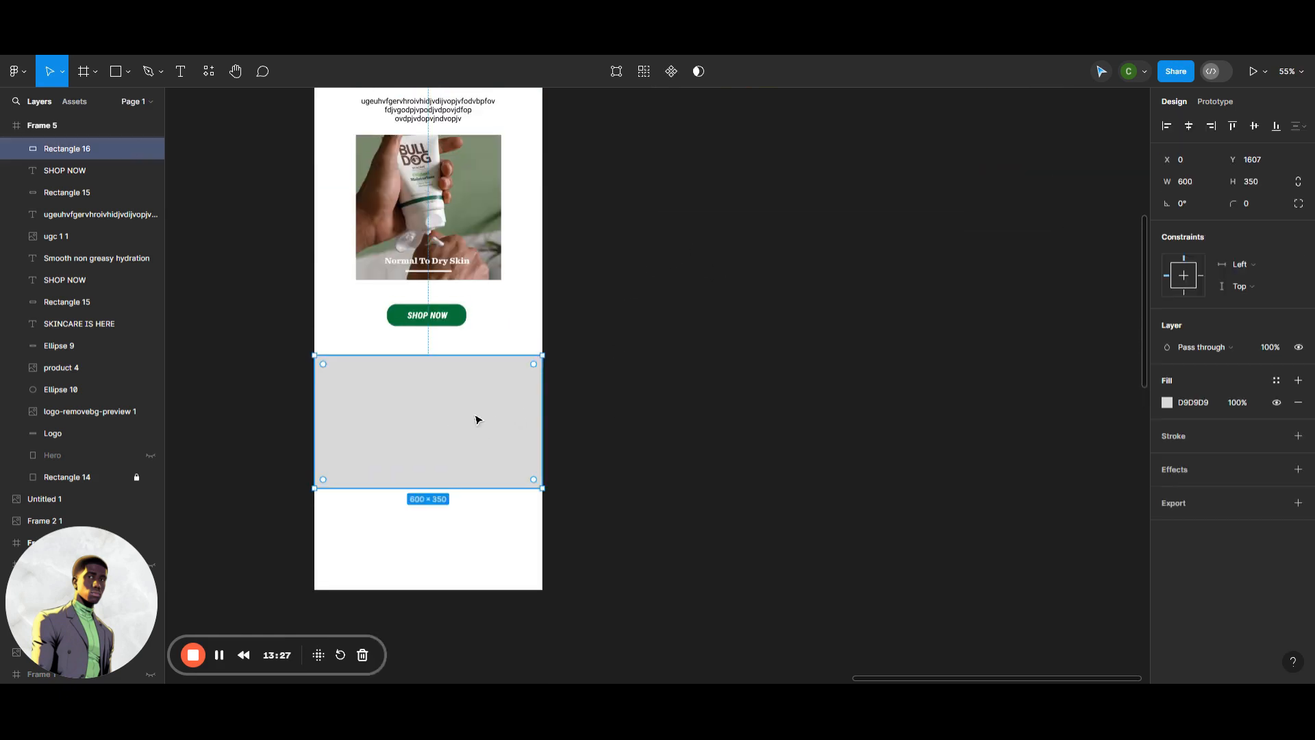
{"action": "scroll", "coordinate": [663, 399], "scroll_direction": "up", "scroll_amount": 5}
{"action": "scroll", "coordinate": [663, 400], "scroll_direction": "down", "scroll_amount": 5}
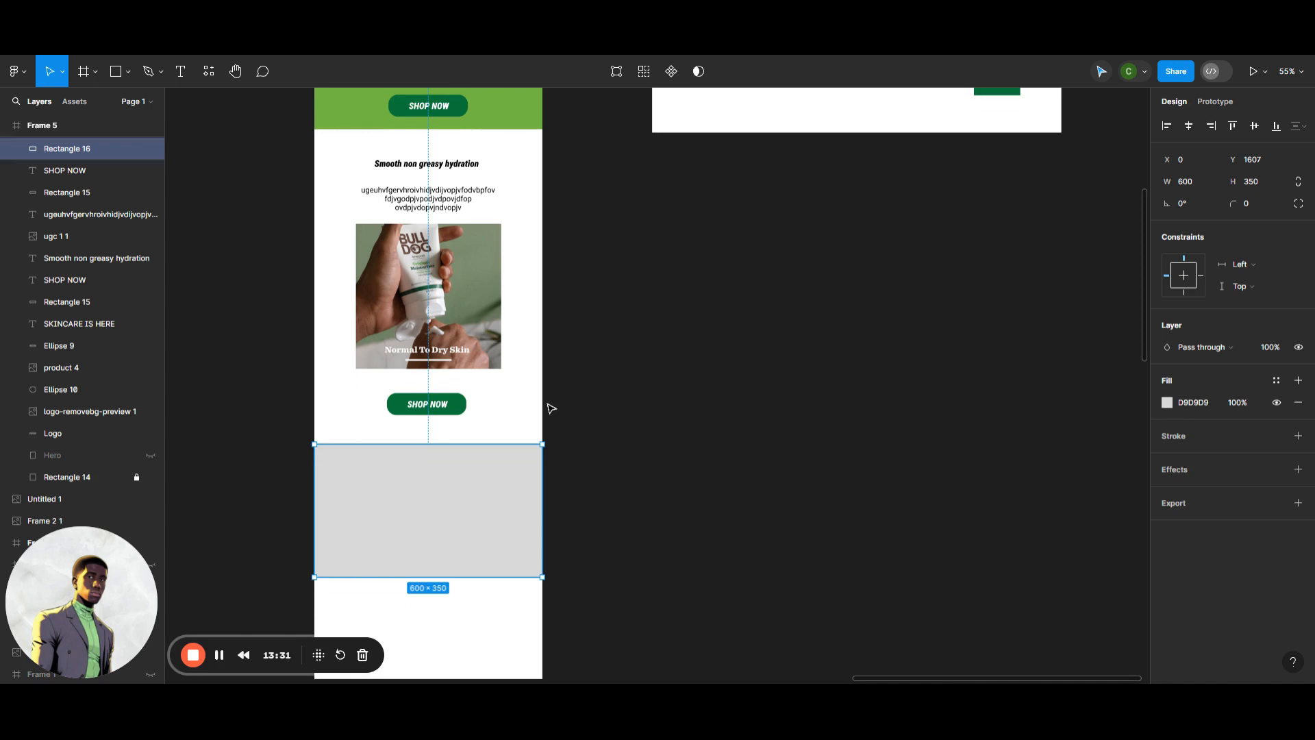
{"action": "scroll", "coordinate": [552, 409], "scroll_direction": "up", "scroll_amount": 3}
{"action": "left_click", "coordinate": [1170, 406]}
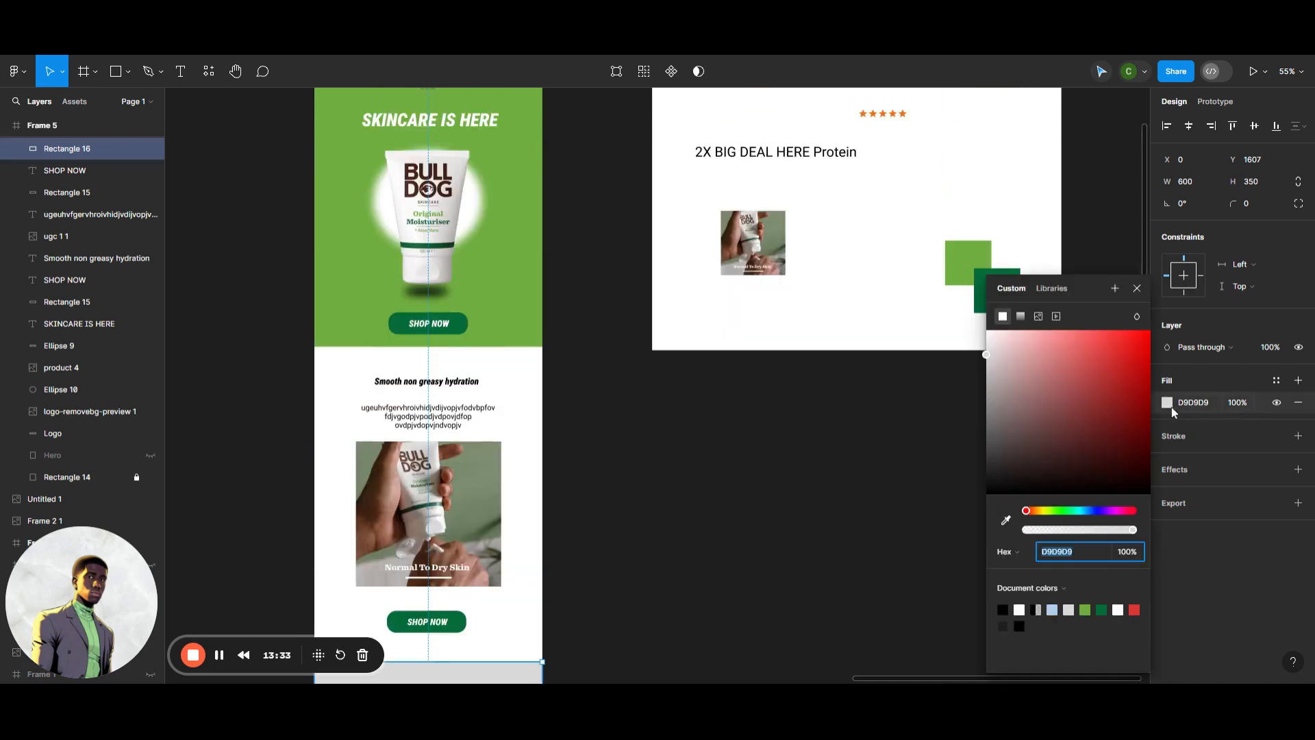
{"action": "left_click", "coordinate": [1086, 609]}
{"action": "scroll", "coordinate": [596, 373], "scroll_direction": "down", "scroll_amount": 2}
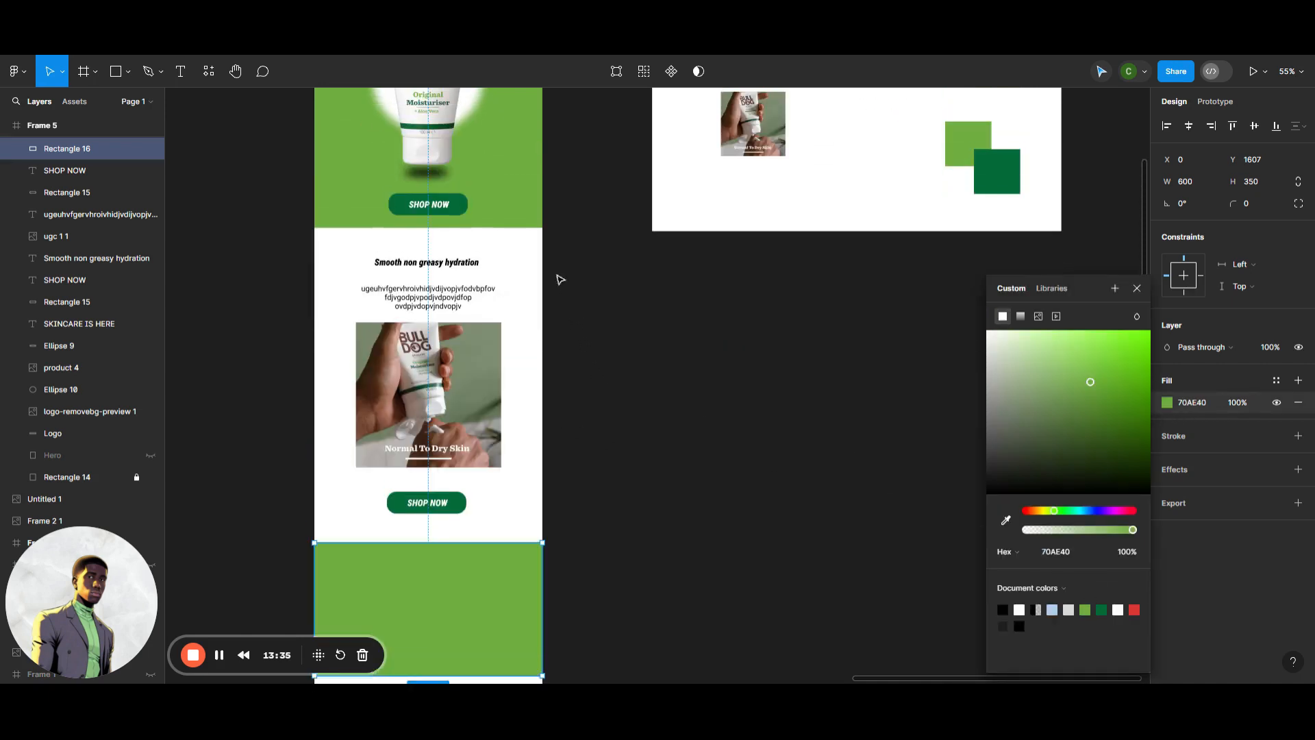
{"action": "scroll", "coordinate": [506, 188], "scroll_direction": "up", "scroll_amount": 2}
{"action": "scroll", "coordinate": [508, 205], "scroll_direction": "down", "scroll_amount": 5}
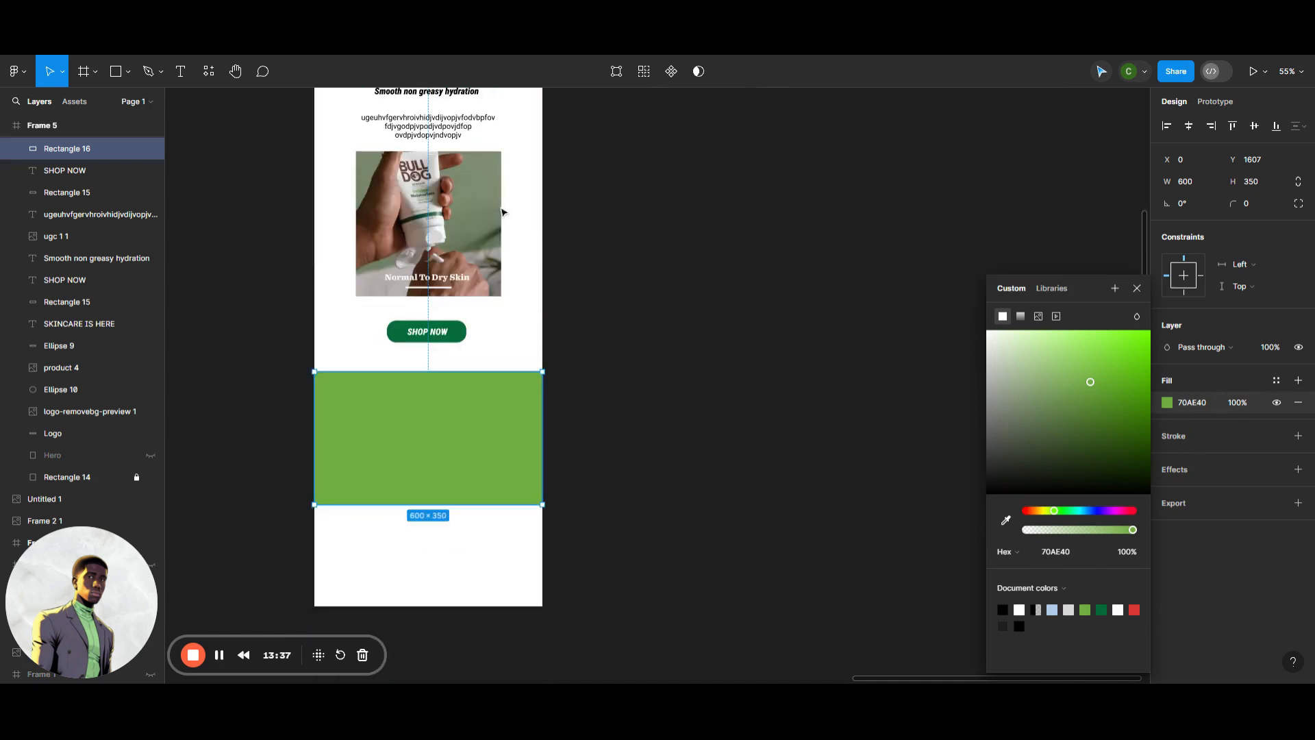
{"action": "left_click", "coordinate": [612, 397]}
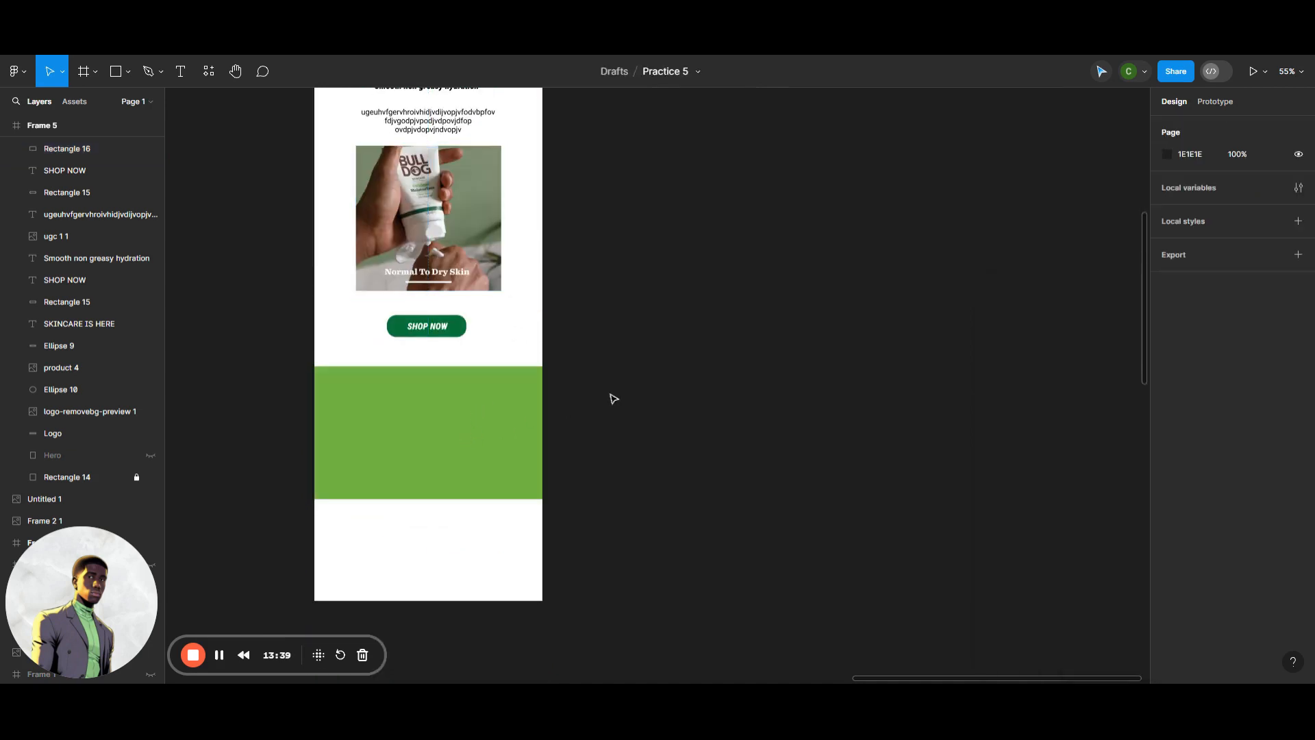
{"action": "scroll", "coordinate": [619, 384], "scroll_direction": "up", "scroll_amount": 5}
{"action": "scroll", "coordinate": [569, 295], "scroll_direction": "down", "scroll_amount": 4}
{"action": "scroll", "coordinate": [546, 264], "scroll_direction": "down", "scroll_amount": 1}
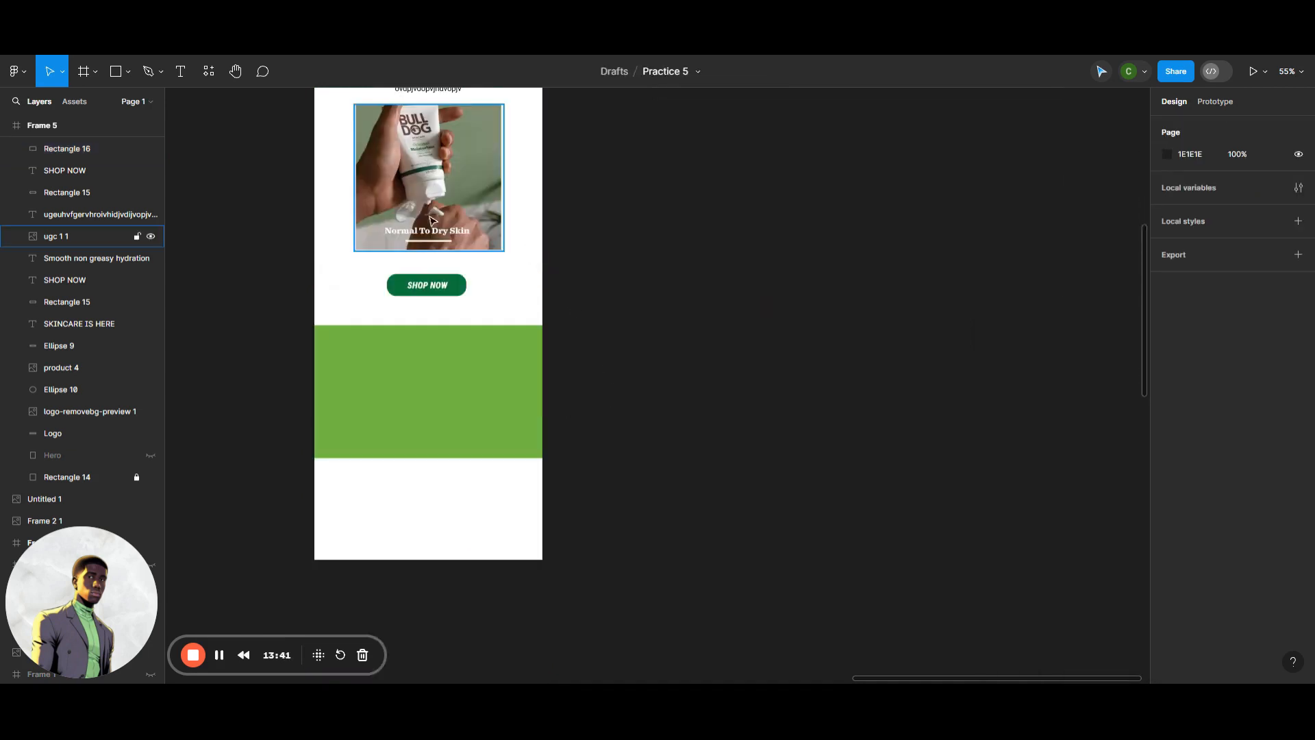
{"action": "left_click", "coordinate": [466, 287]}
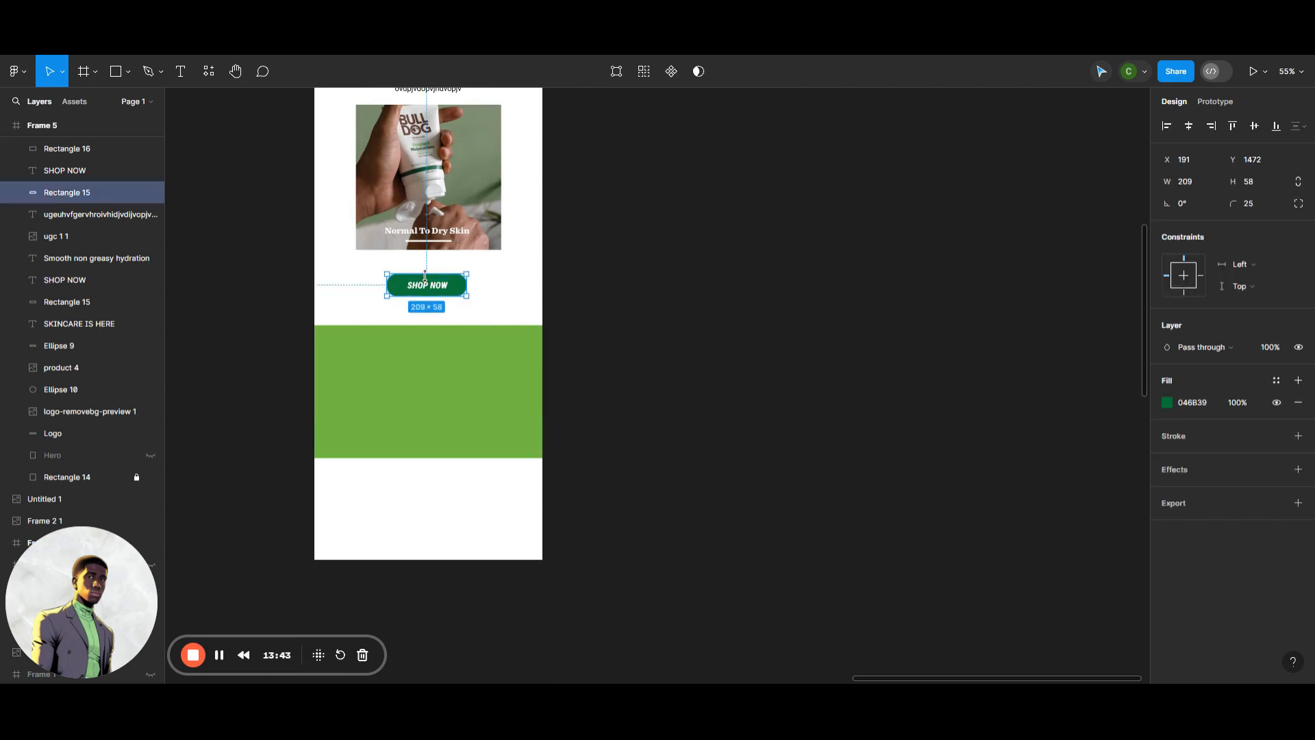
{"action": "right_click", "coordinate": [441, 283]}
{"action": "left_click", "coordinate": [463, 293]}
{"action": "left_click", "coordinate": [438, 361]}
{"action": "right_click", "coordinate": [715, 359]}
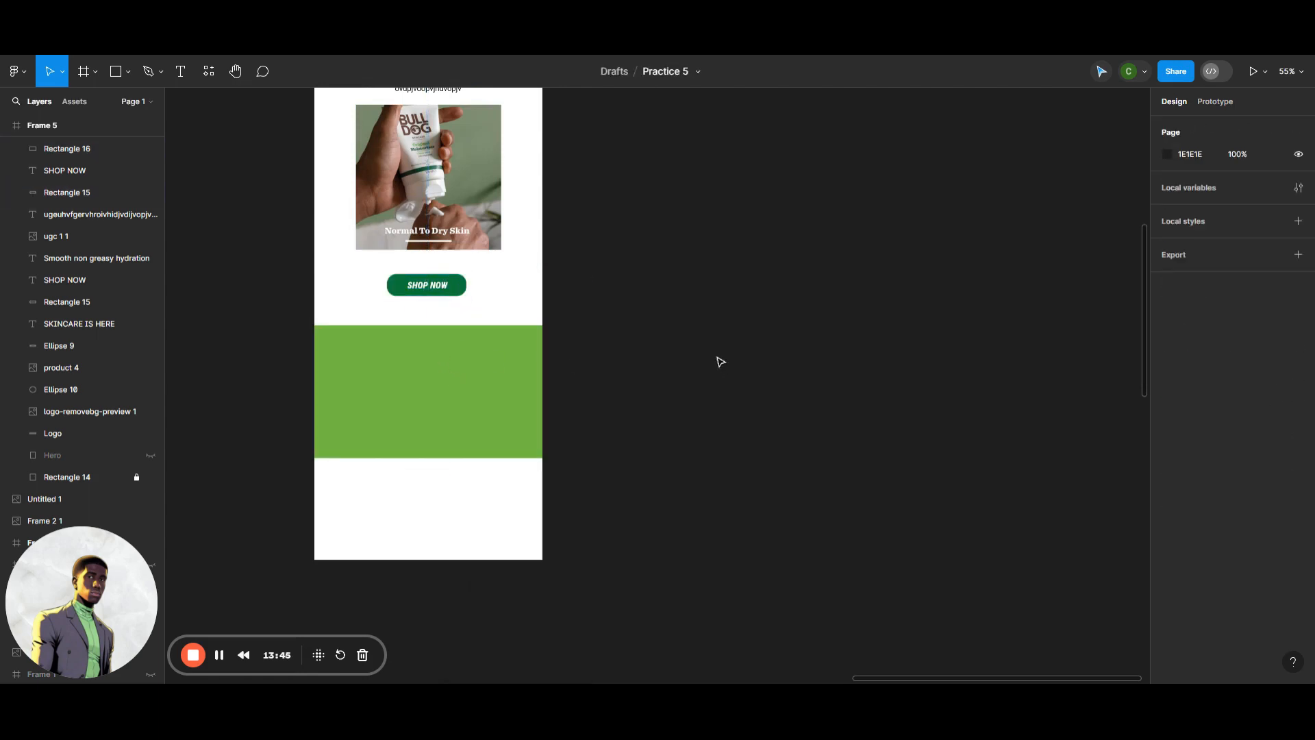
{"action": "left_click", "coordinate": [740, 369]}
{"action": "right_click", "coordinate": [681, 446]}
{"action": "left_click", "coordinate": [674, 381]}
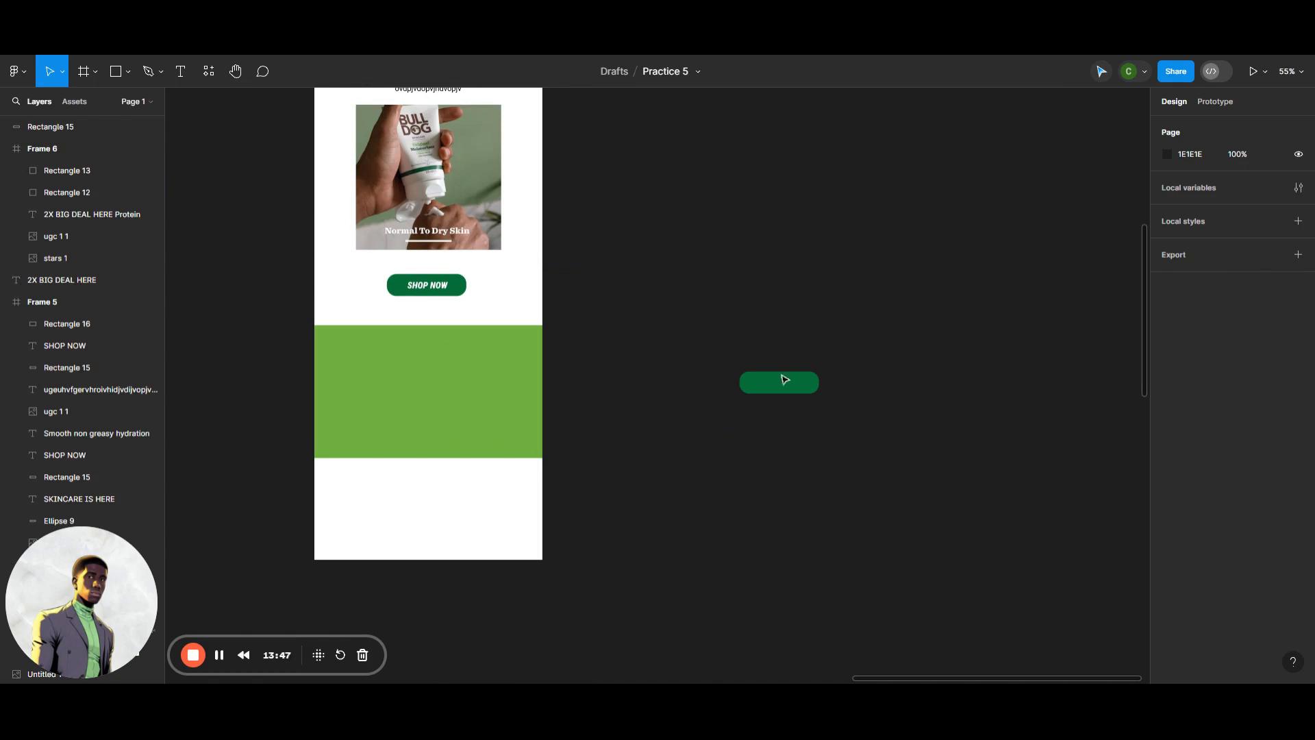
{"action": "left_click", "coordinate": [786, 383]}
{"action": "key", "text": "Delete"}
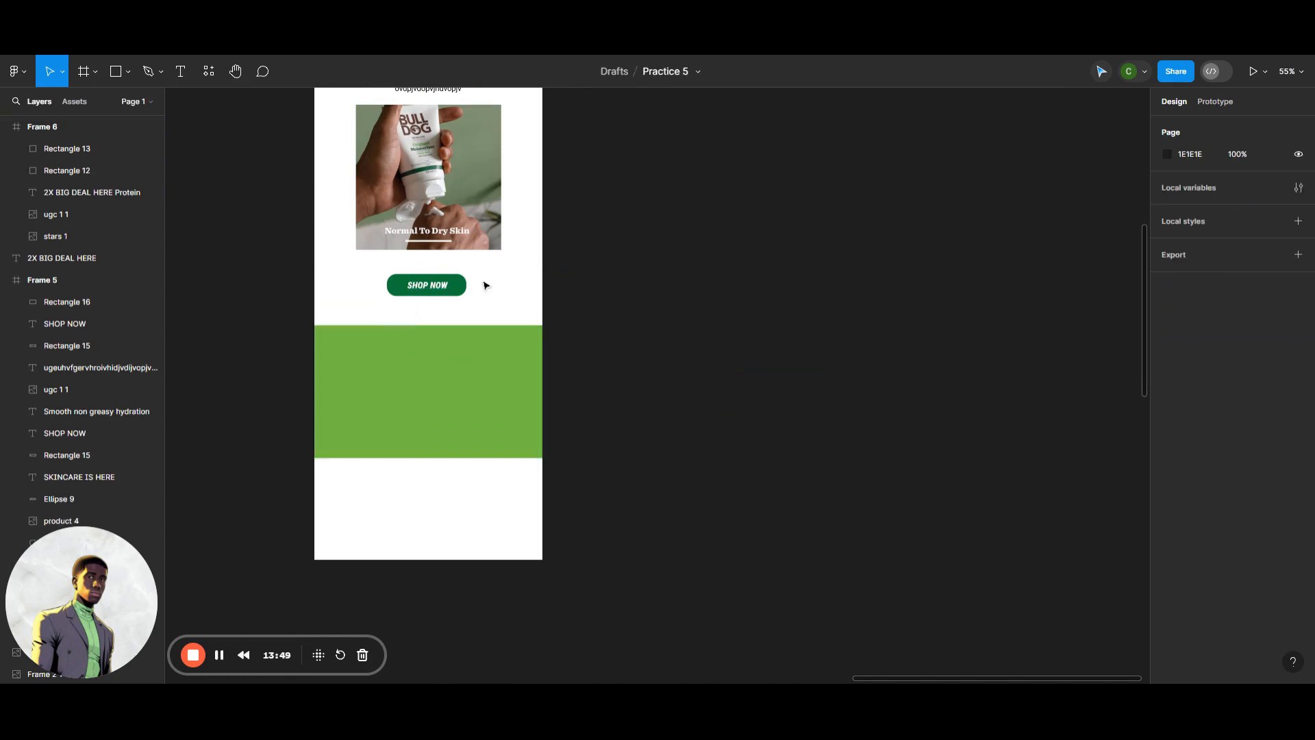
Copy the lower SHOP NOW button together with its label and paste two copies on the empty canvas beside Frame 5.
{"action": "left_click_drag", "start_coordinate": [480, 281], "coordinate": [418, 304]}
{"action": "right_click", "coordinate": [462, 295]}
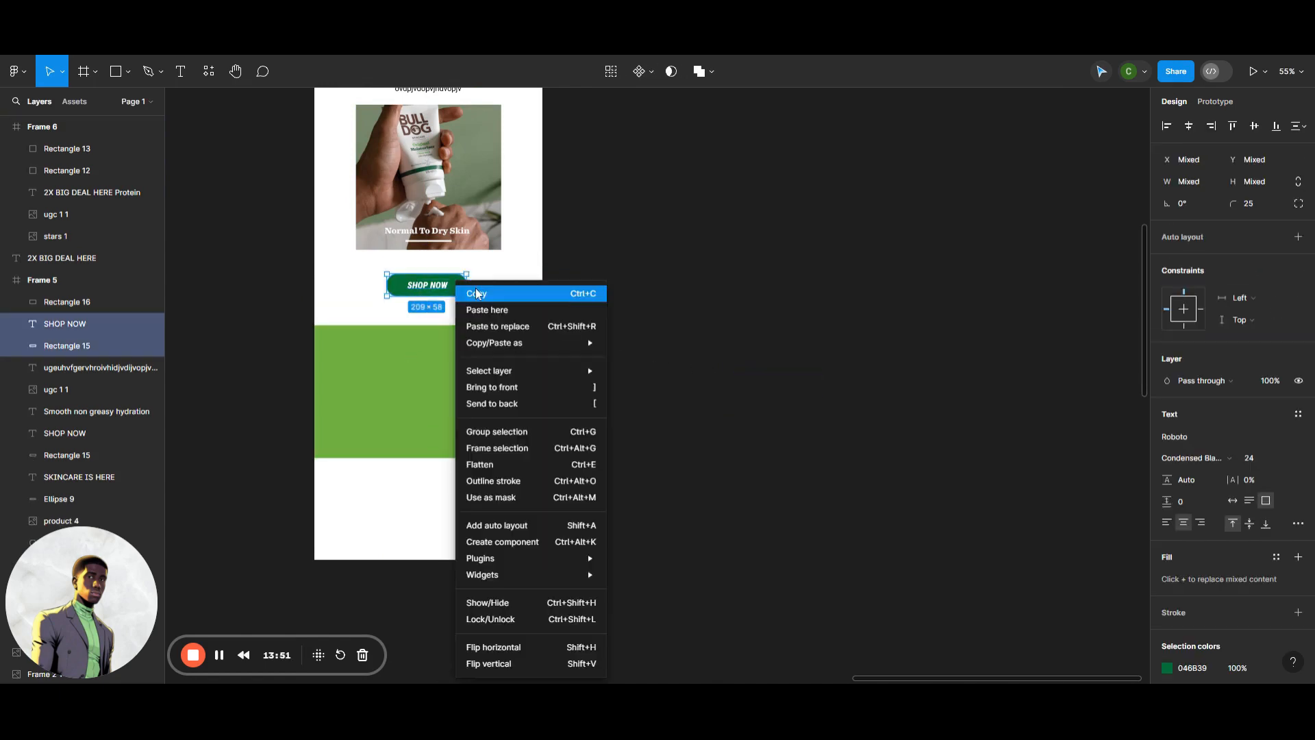
{"action": "left_click", "coordinate": [473, 290]}
{"action": "left_click", "coordinate": [690, 340]}
{"action": "right_click", "coordinate": [709, 354]}
{"action": "left_click", "coordinate": [751, 362]}
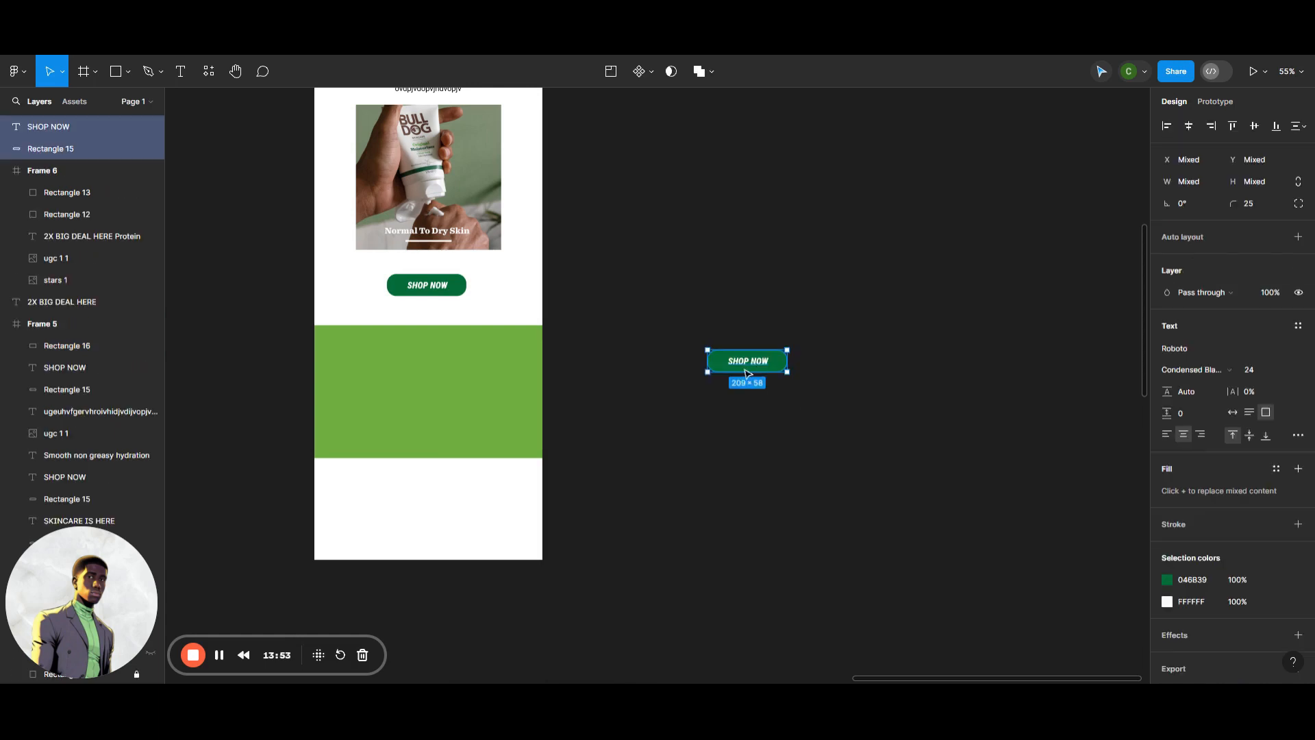
{"action": "left_click", "coordinate": [754, 442]}
{"action": "right_click", "coordinate": [758, 446]}
{"action": "left_click", "coordinate": [758, 449]}
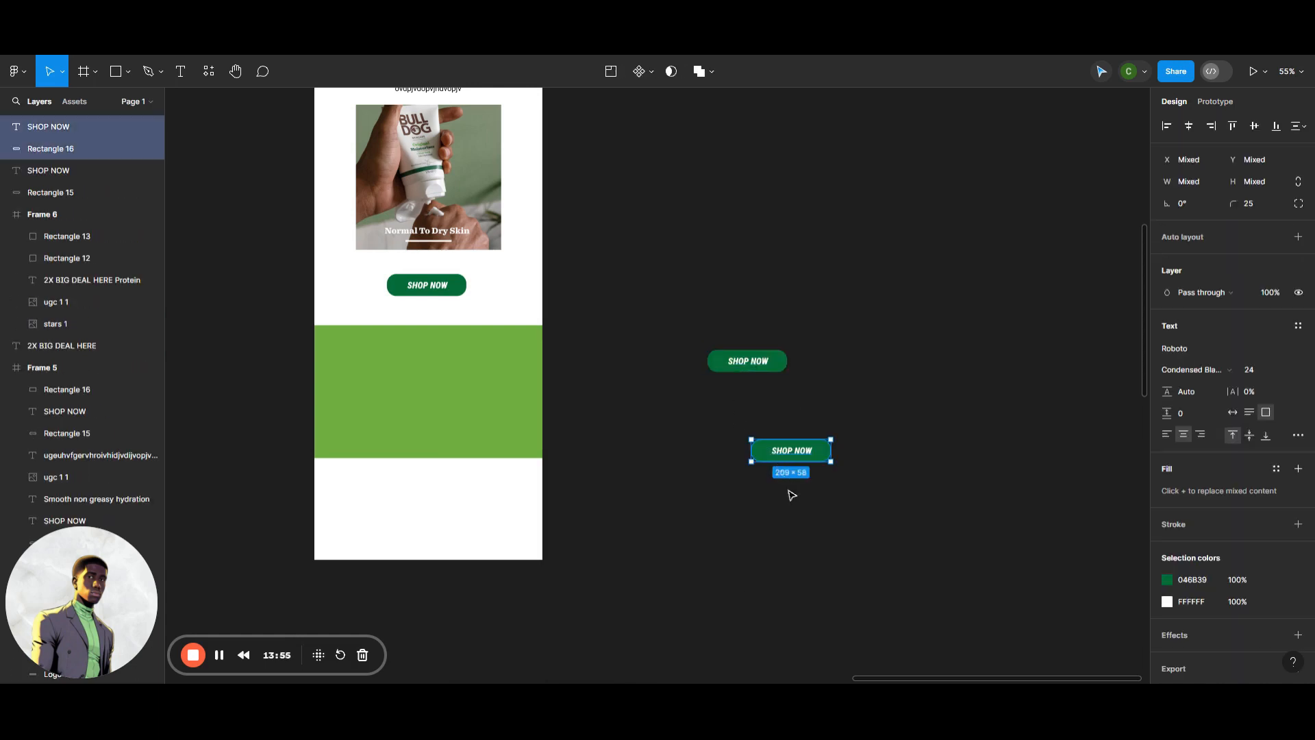
Move the two SHOP NOW button copies into the lower green section of Frame 5, stacked one above the other near its centre.
{"action": "left_click", "coordinate": [802, 451]}
{"action": "left_click", "coordinate": [861, 449]}
{"action": "left_click_drag", "start_coordinate": [853, 427], "coordinate": [463, 390]}
{"action": "left_click", "coordinate": [831, 337]}
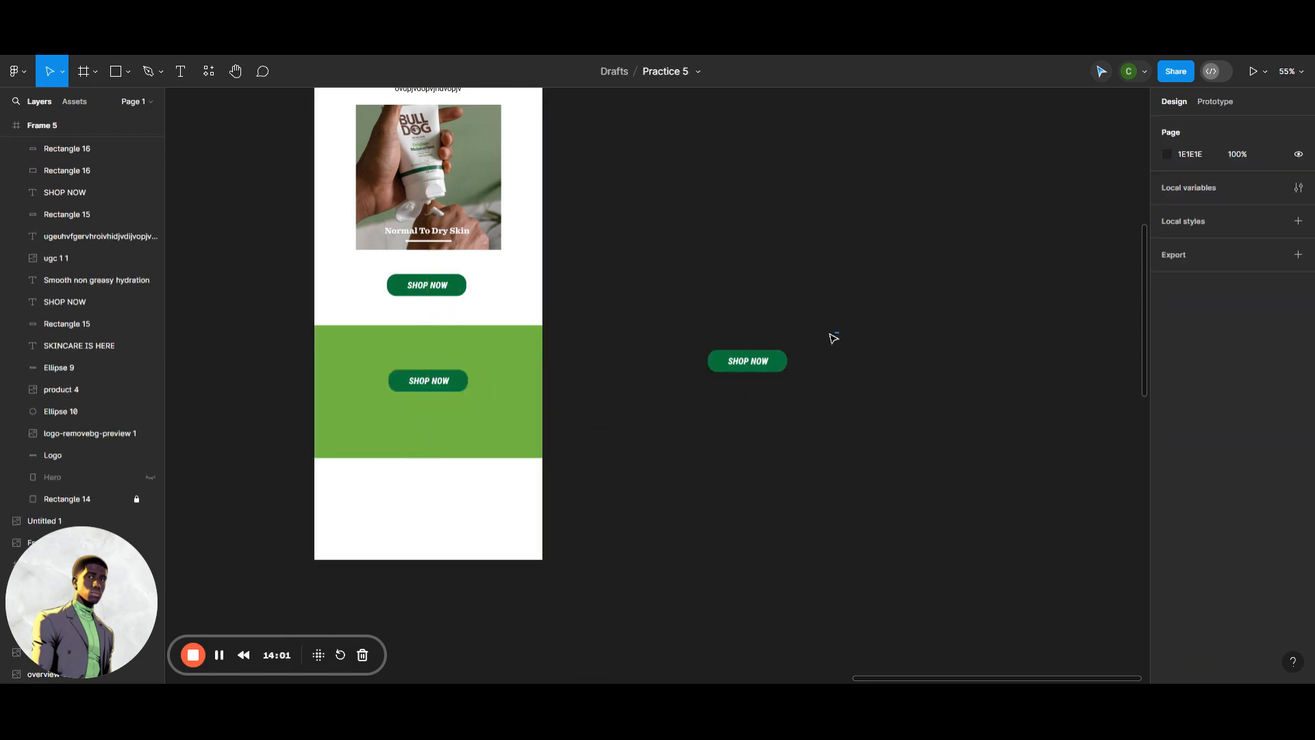
{"action": "left_click_drag", "start_coordinate": [831, 338], "coordinate": [460, 414]}
{"action": "left_click", "coordinate": [672, 390]}
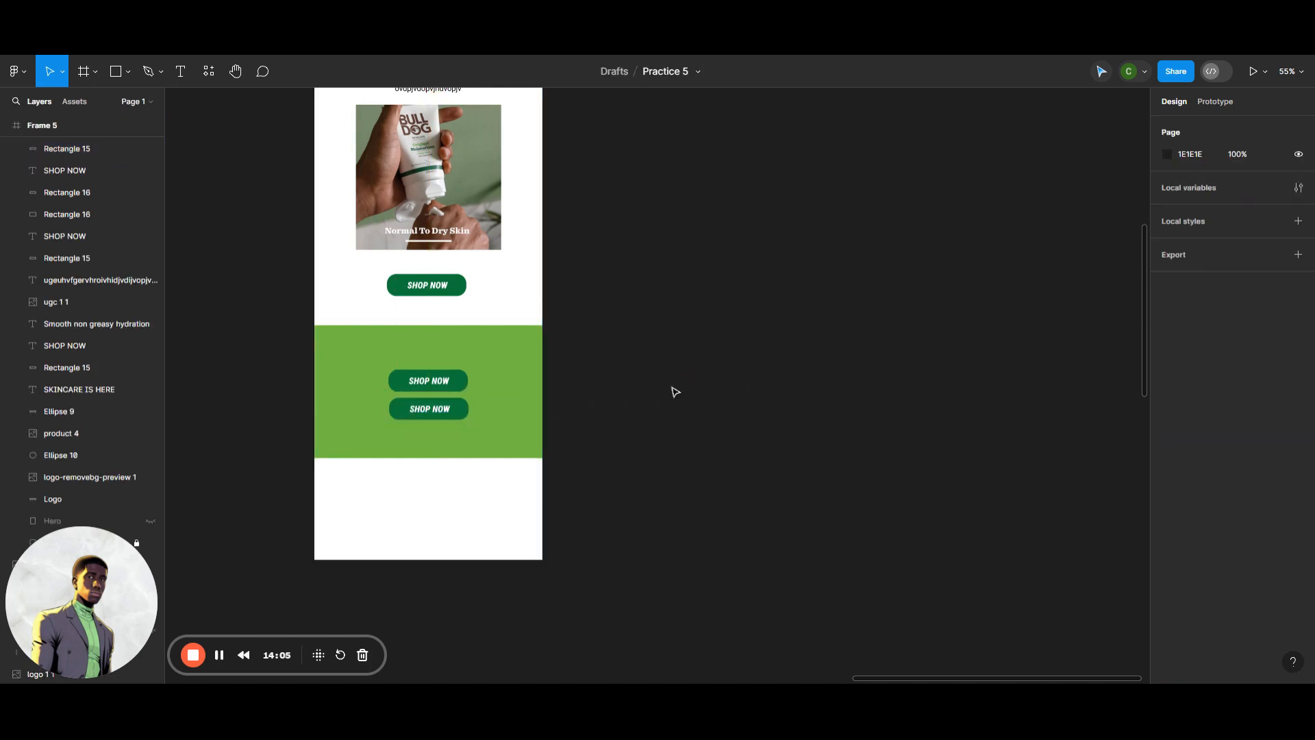
Duplicate the Bulldog logo from the hero and place the copy above the stacked buttons in the lower green section.
{"action": "scroll", "coordinate": [678, 358], "scroll_direction": "up", "scroll_amount": 10}
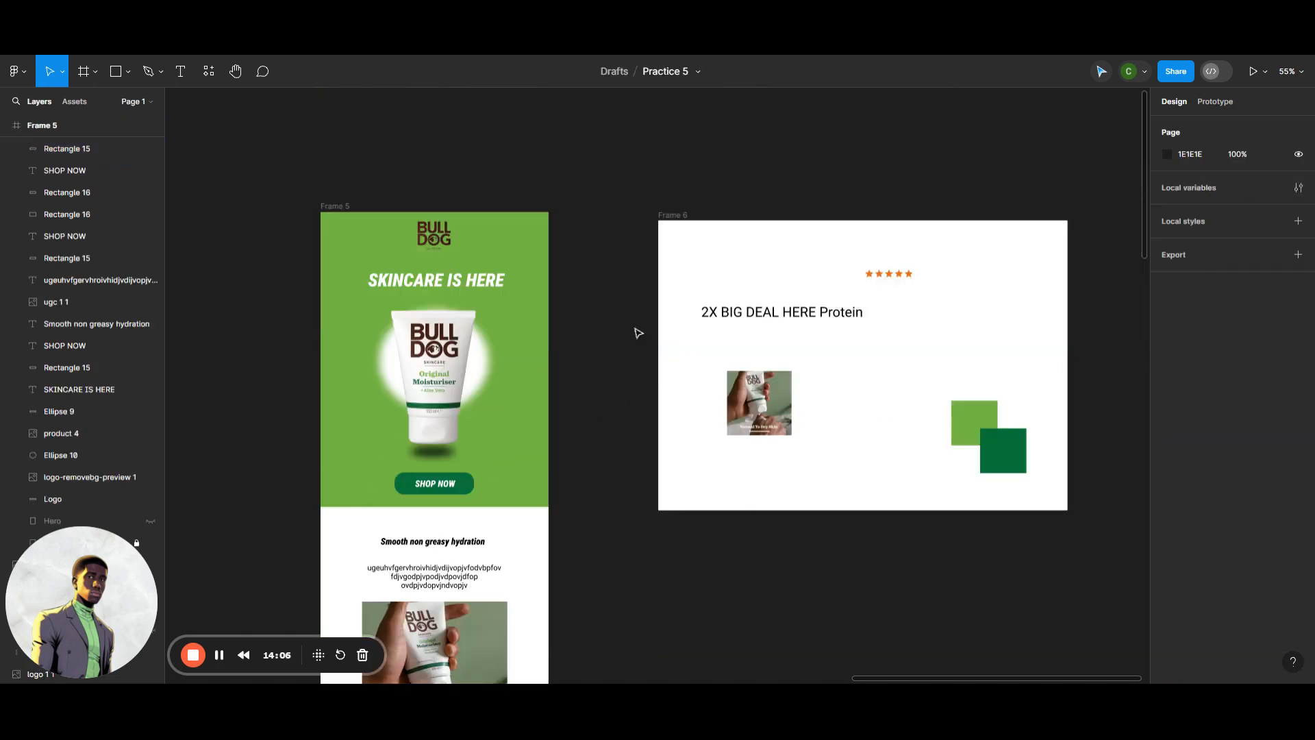
{"action": "left_click", "coordinate": [425, 235]}
{"action": "right_click", "coordinate": [425, 232]}
{"action": "left_click", "coordinate": [448, 244]}
{"action": "left_click", "coordinate": [678, 552]}
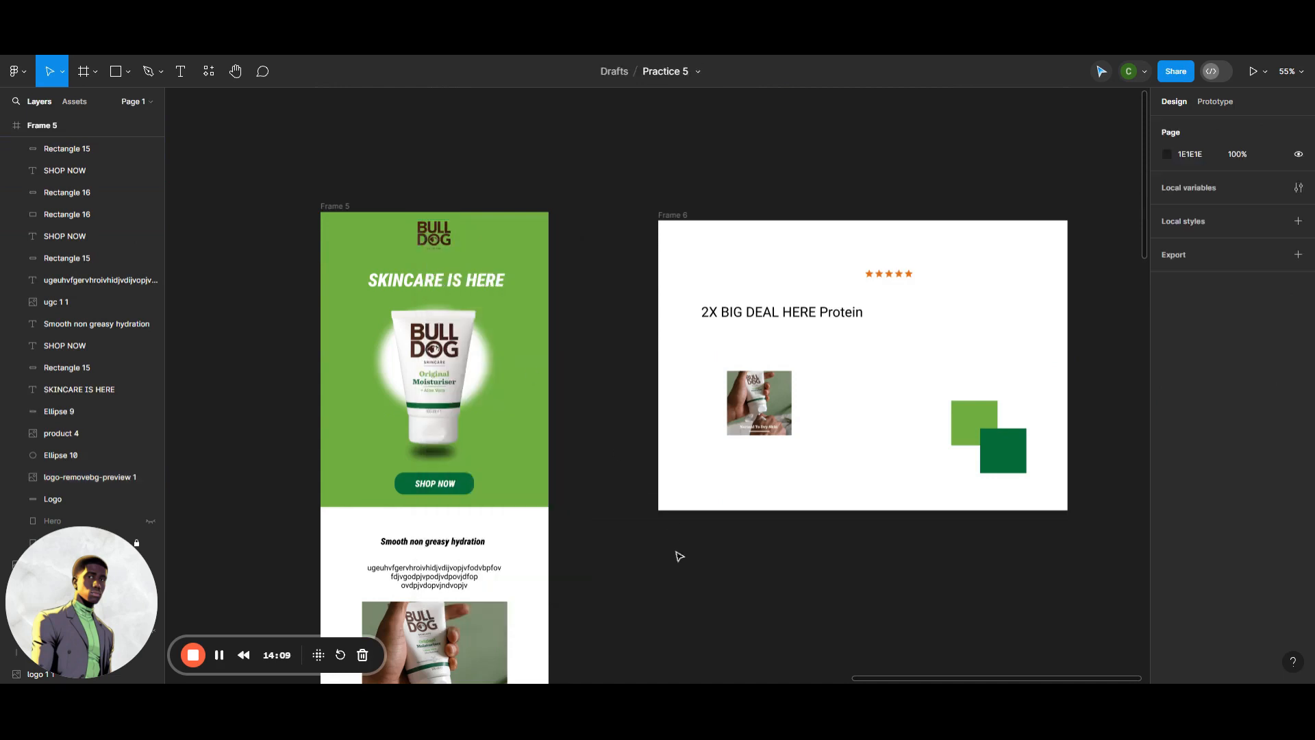
{"action": "scroll", "coordinate": [667, 544], "scroll_direction": "down", "scroll_amount": 5}
{"action": "right_click", "coordinate": [687, 473]}
{"action": "left_click", "coordinate": [702, 475]}
{"action": "left_click_drag", "start_coordinate": [711, 481], "coordinate": [436, 466]}
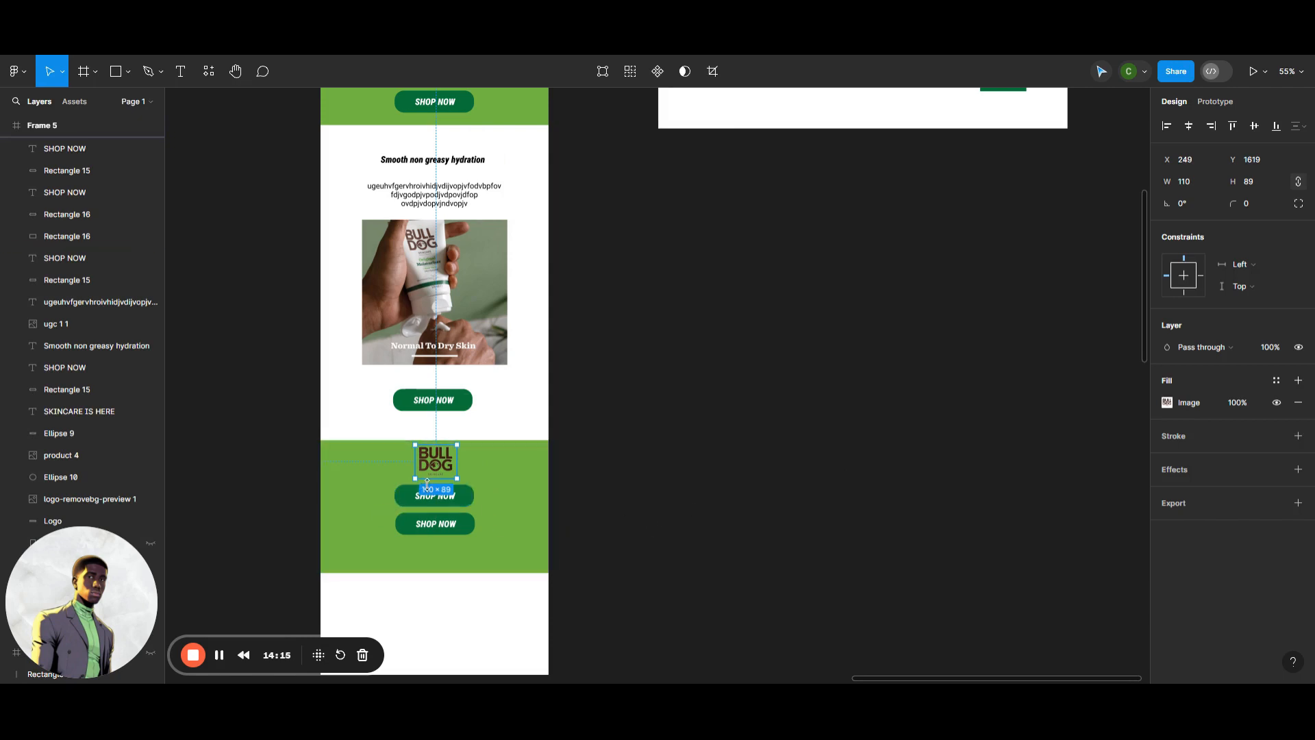
Scale the lower logo down to 97 × 78 and nudge it to X 257, Y 1620.
{"action": "left_click_drag", "start_coordinate": [457, 478], "coordinate": [452, 473]}
{"action": "key", "text": "Right"}
{"action": "key", "text": "Right"}
{"action": "key", "text": "Right"}
{"action": "key", "text": "Right"}
{"action": "key", "text": "Right"}
{"action": "key", "text": "Right"}
{"action": "key", "text": "Right"}
{"action": "key", "text": "Right"}
{"action": "key", "text": "Down"}
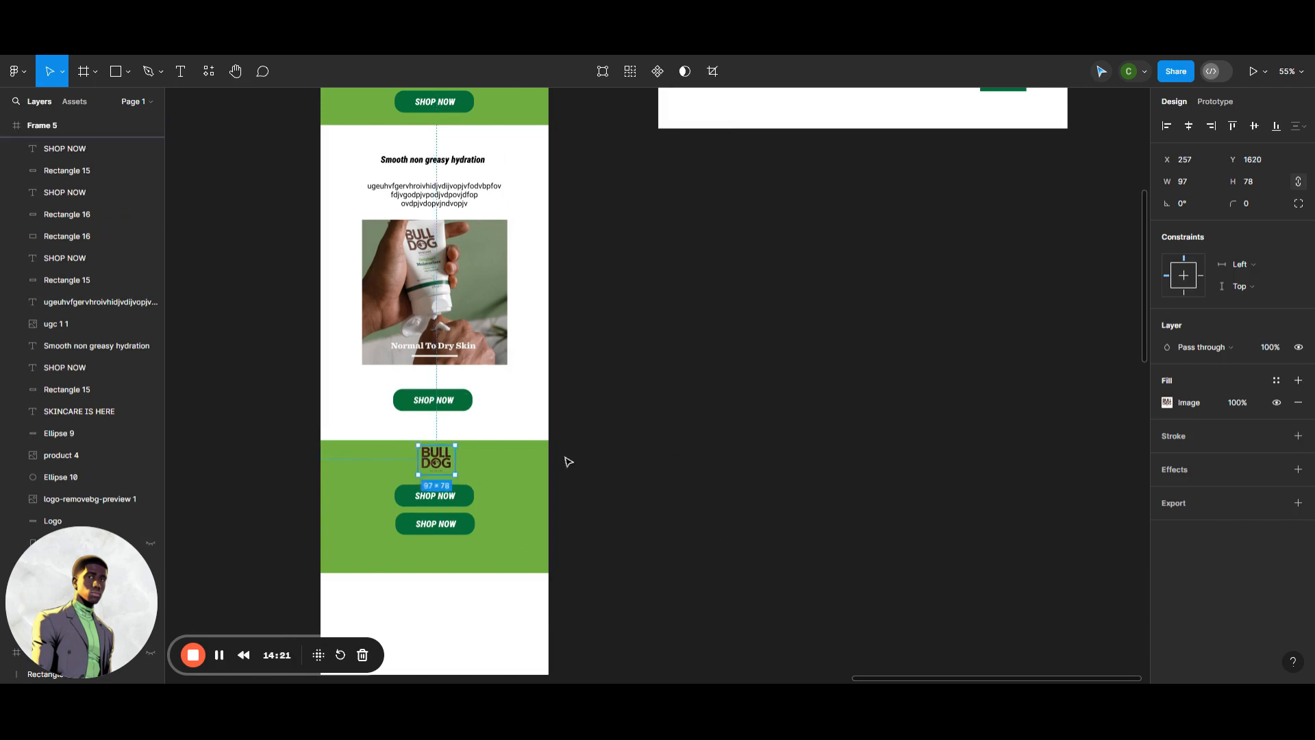
Relabel the upper button in the lower green section as SHOP ALL and the one beneath it as ABOUT US.
{"action": "left_click", "coordinate": [455, 495]}
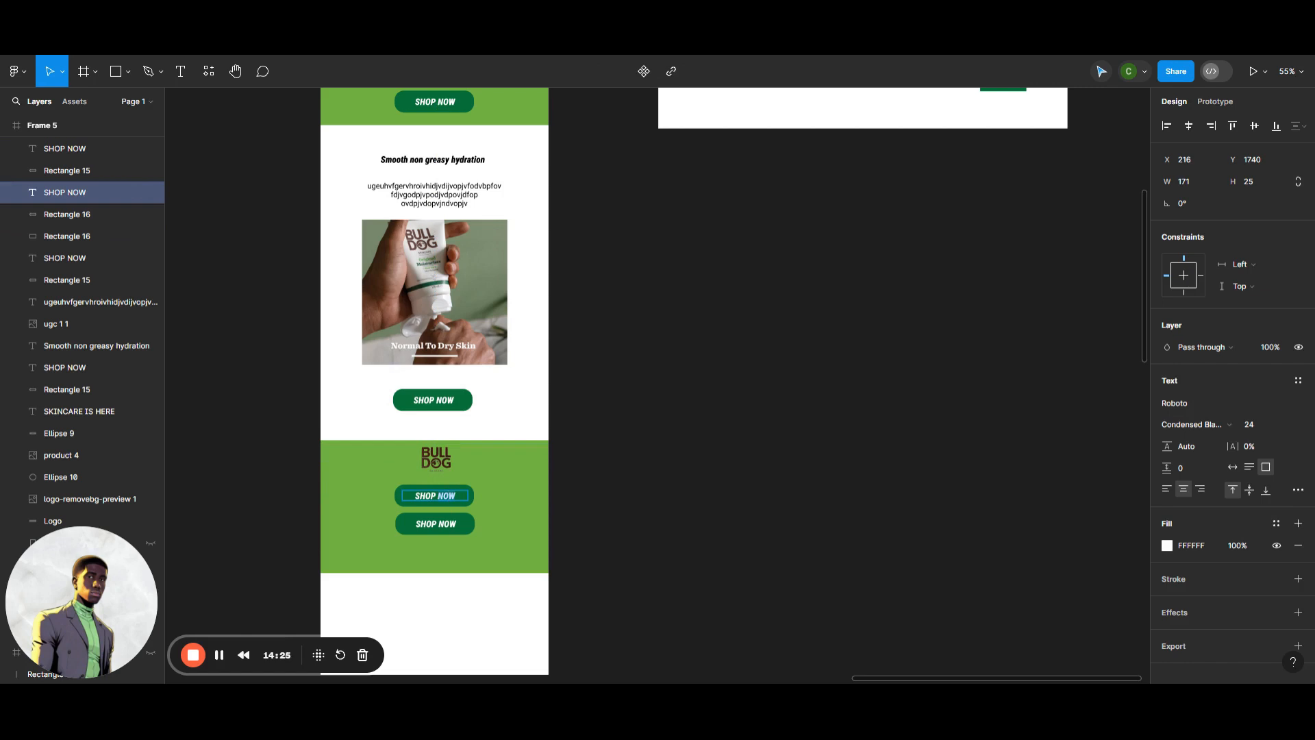
{"action": "type", "text": "ALL"}
{"action": "key", "text": "Escape"}
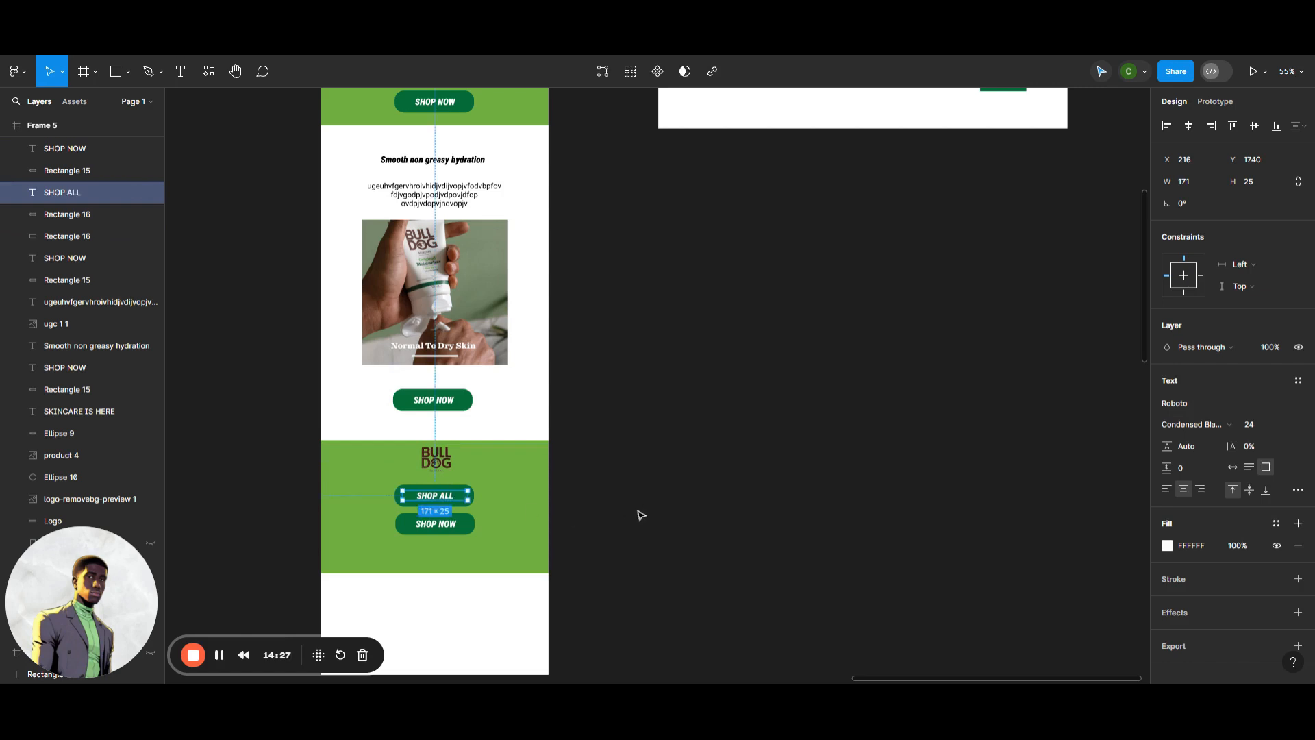
{"action": "left_click", "coordinate": [641, 513]}
{"action": "left_click", "coordinate": [438, 531]}
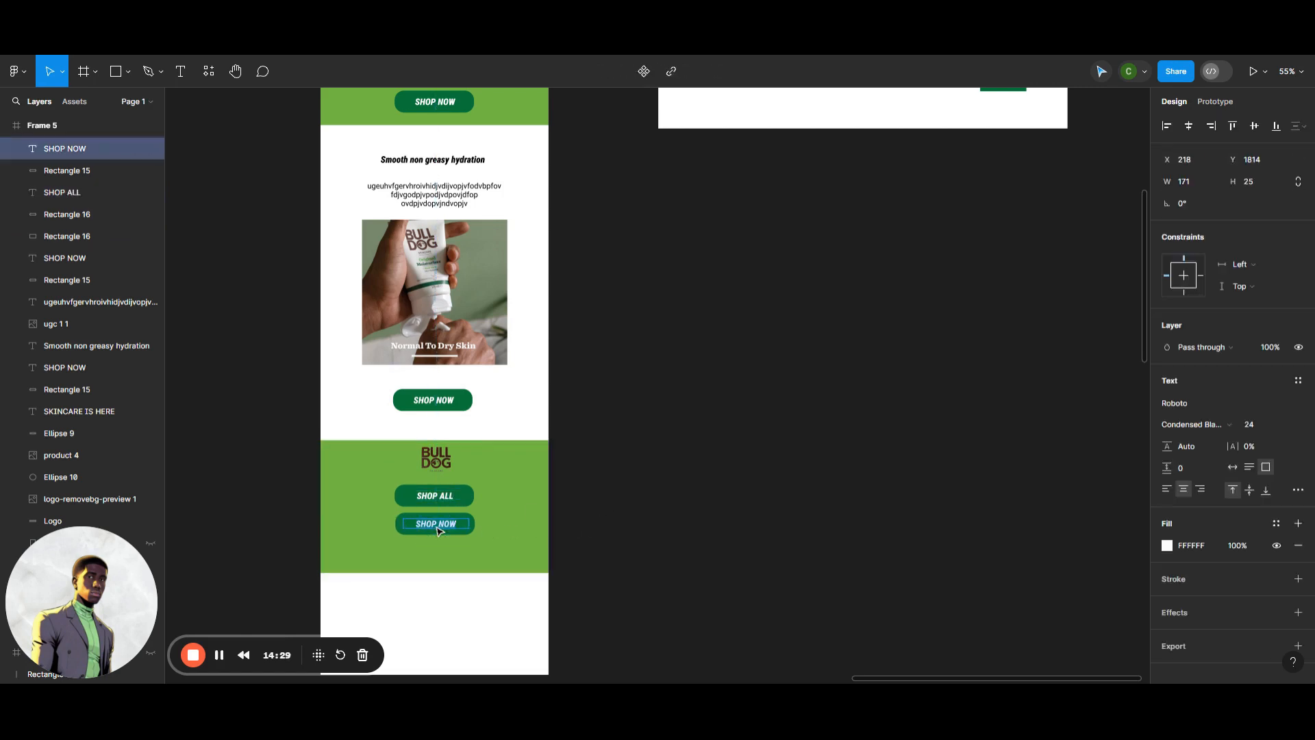
{"action": "type", "text": "ABOUT US"}
{"action": "key", "text": "Escape"}
{"action": "left_click", "coordinate": [687, 468]}
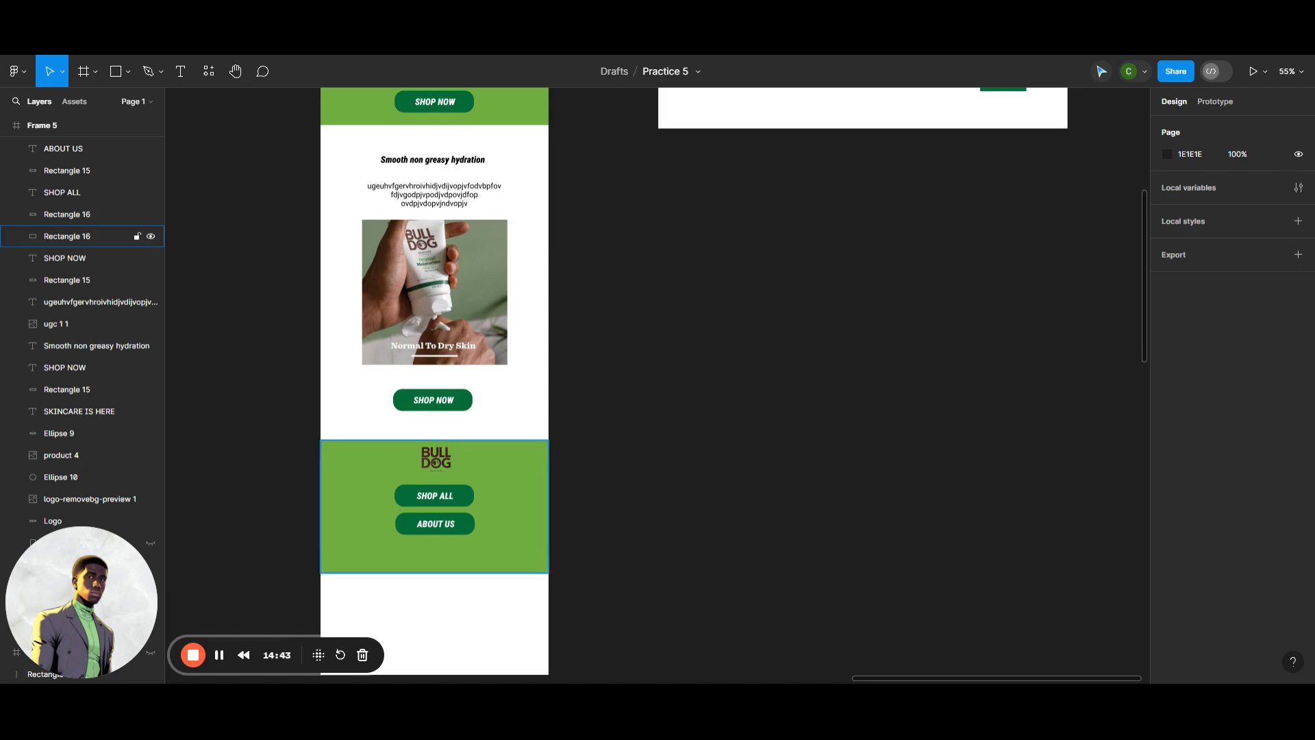
Review the Frame 5 email layout from the hero through the hydration section to the green footer.
{"action": "scroll", "coordinate": [599, 558], "scroll_direction": "up", "scroll_amount": 5}
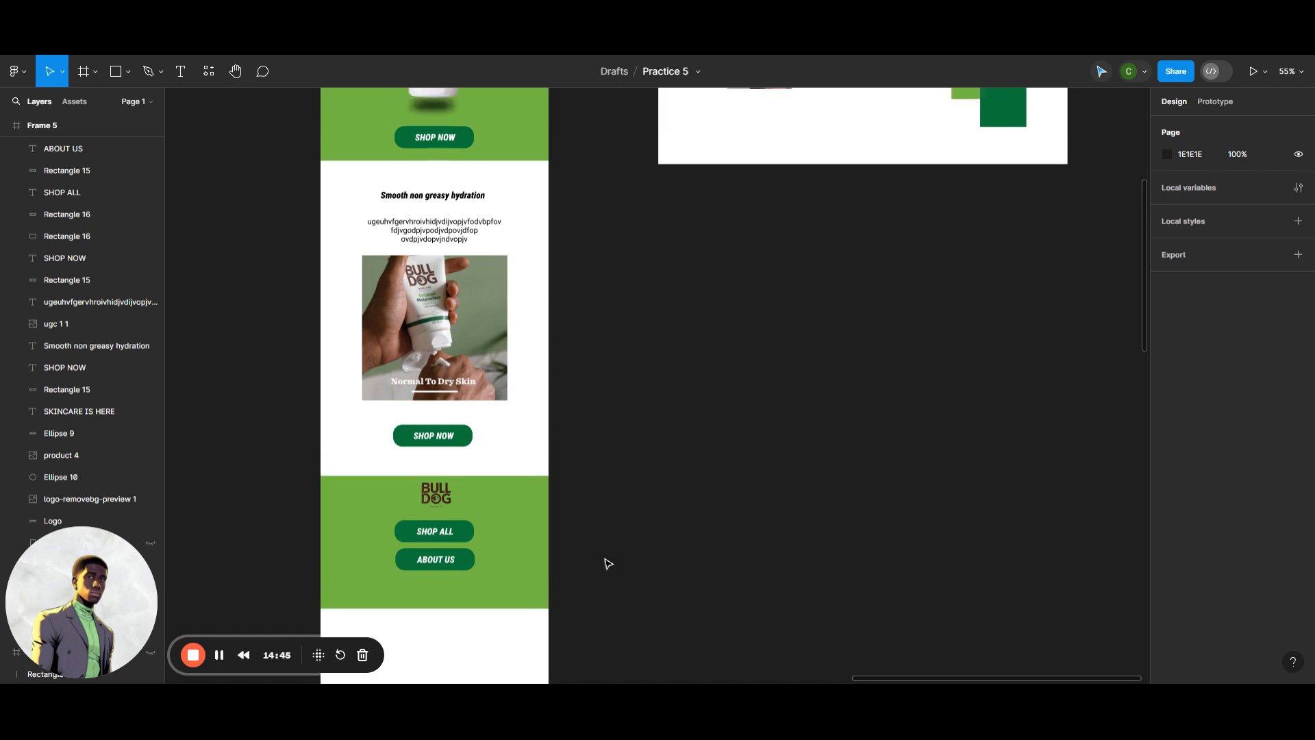
{"action": "scroll", "coordinate": [606, 561], "scroll_direction": "up", "scroll_amount": 2}
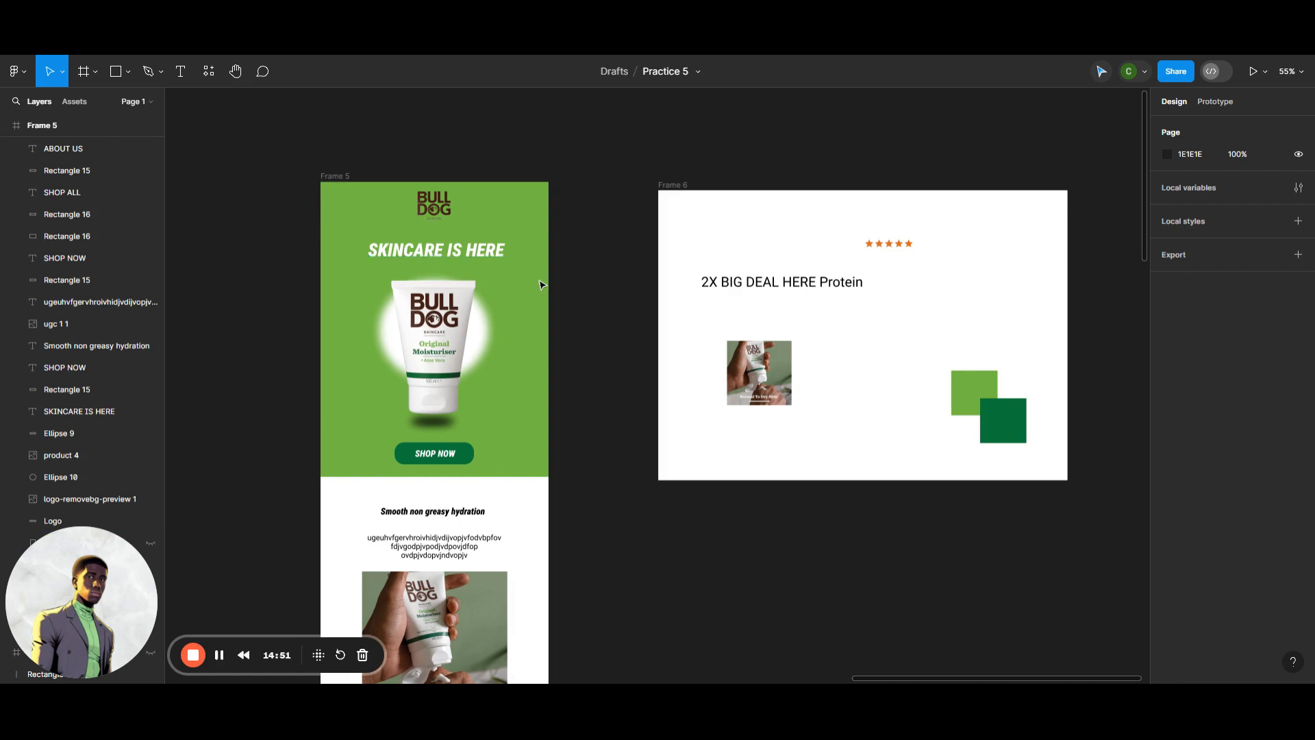
{"action": "scroll", "coordinate": [531, 288], "scroll_direction": "down", "scroll_amount": 1}
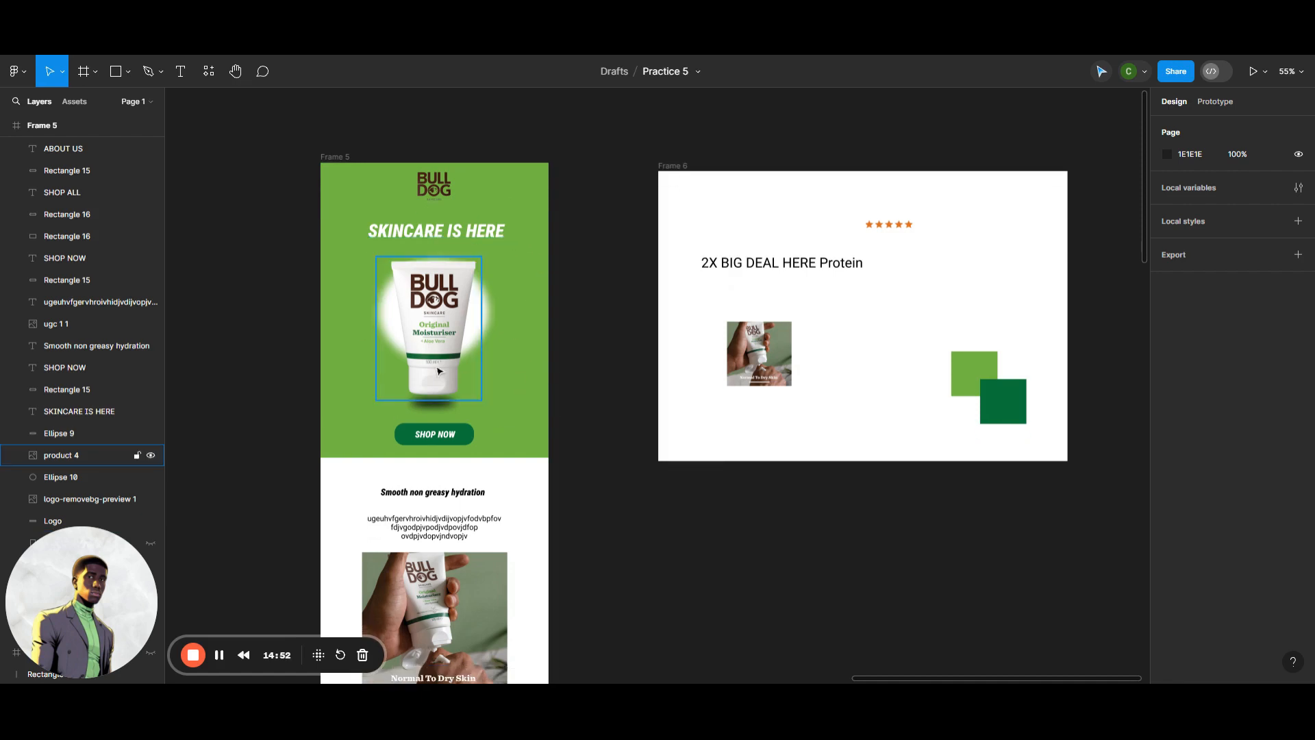
{"action": "scroll", "coordinate": [476, 389], "scroll_direction": "down", "scroll_amount": 1}
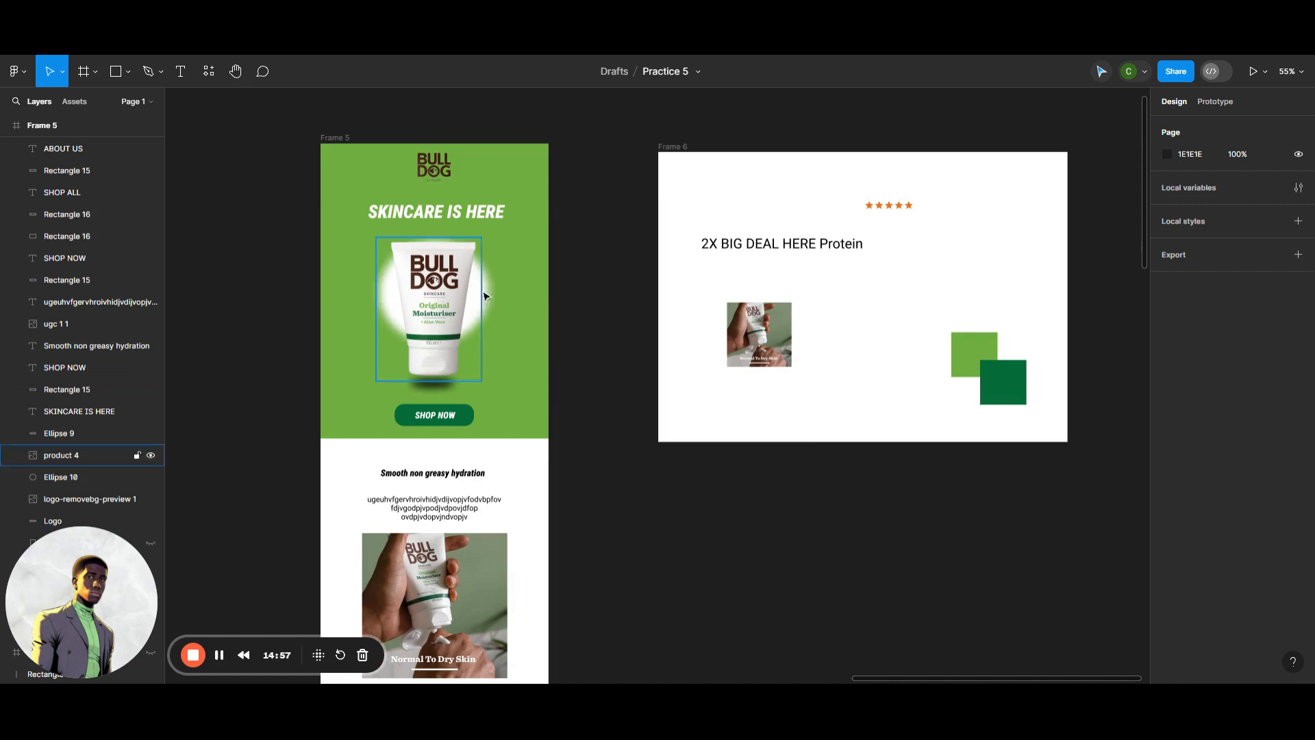
{"action": "scroll", "coordinate": [488, 298], "scroll_direction": "down", "scroll_amount": 3}
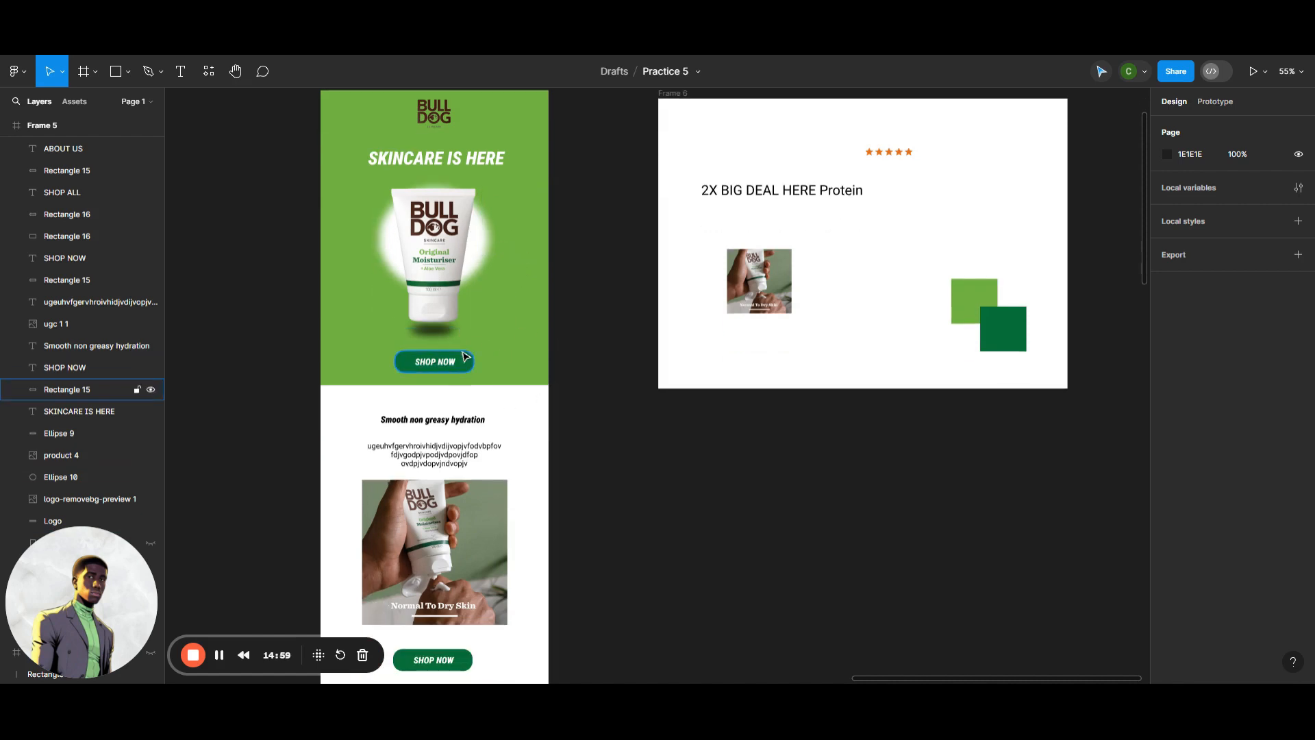
{"action": "scroll", "coordinate": [534, 358], "scroll_direction": "down", "scroll_amount": 9}
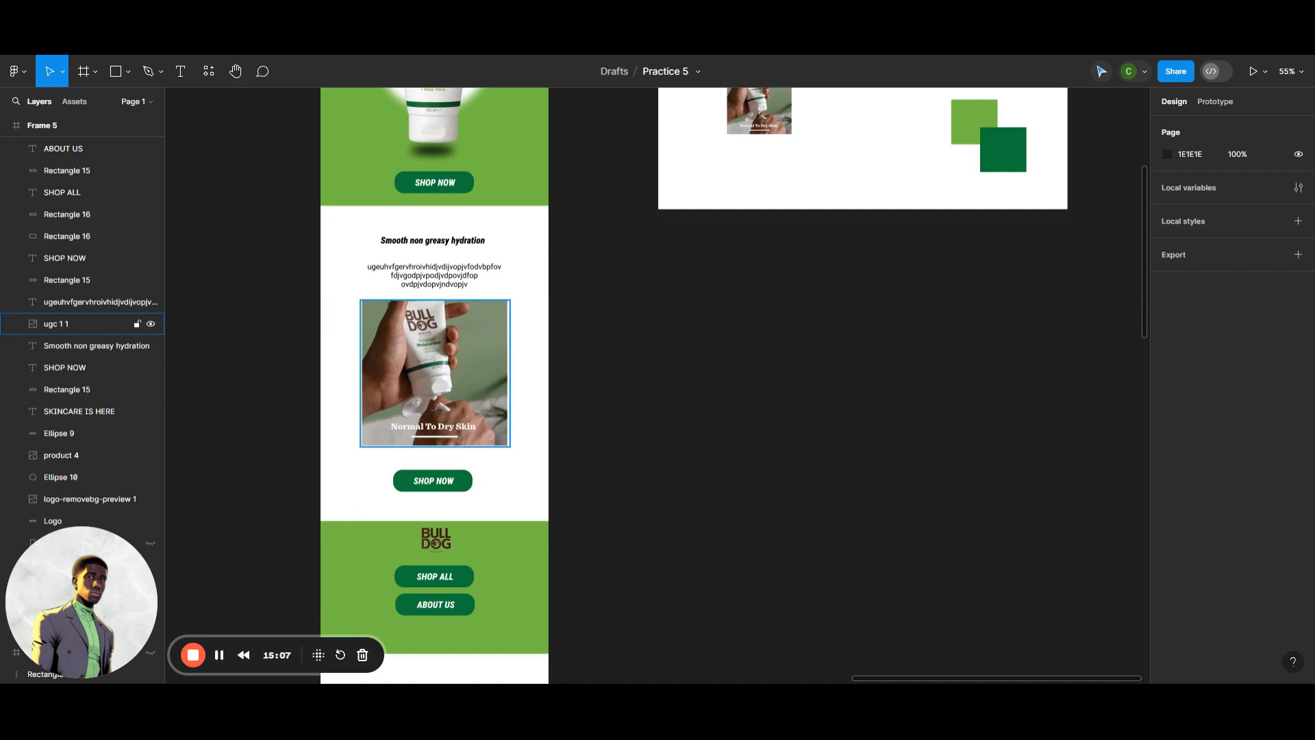
{"action": "scroll", "coordinate": [472, 520], "scroll_direction": "down", "scroll_amount": 15}
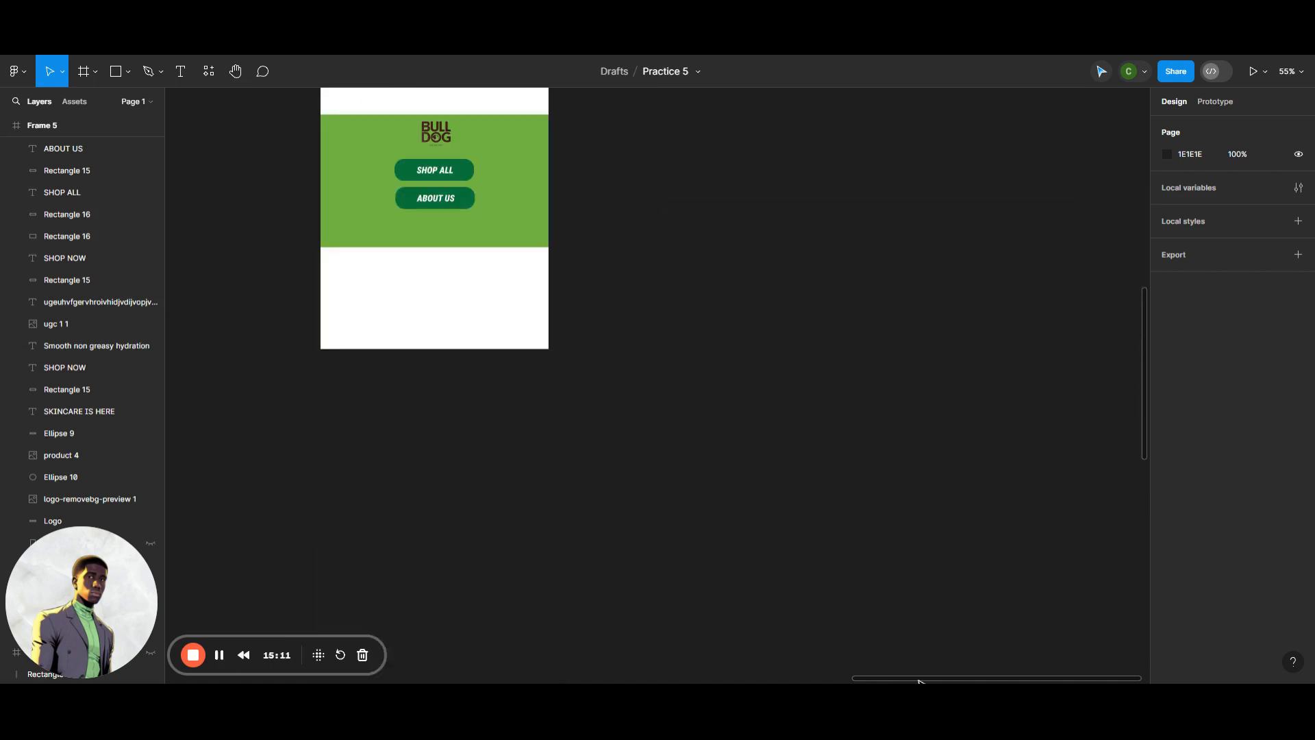
Examine the EMAIL DESIGN DIMENSIONS reference for the logo, hero, extra content and footer sizes, and return to Frame 5.
{"action": "left_click_drag", "start_coordinate": [919, 679], "coordinate": [732, 679]}
{"action": "scroll", "coordinate": [772, 597], "scroll_direction": "down", "scroll_amount": 10}
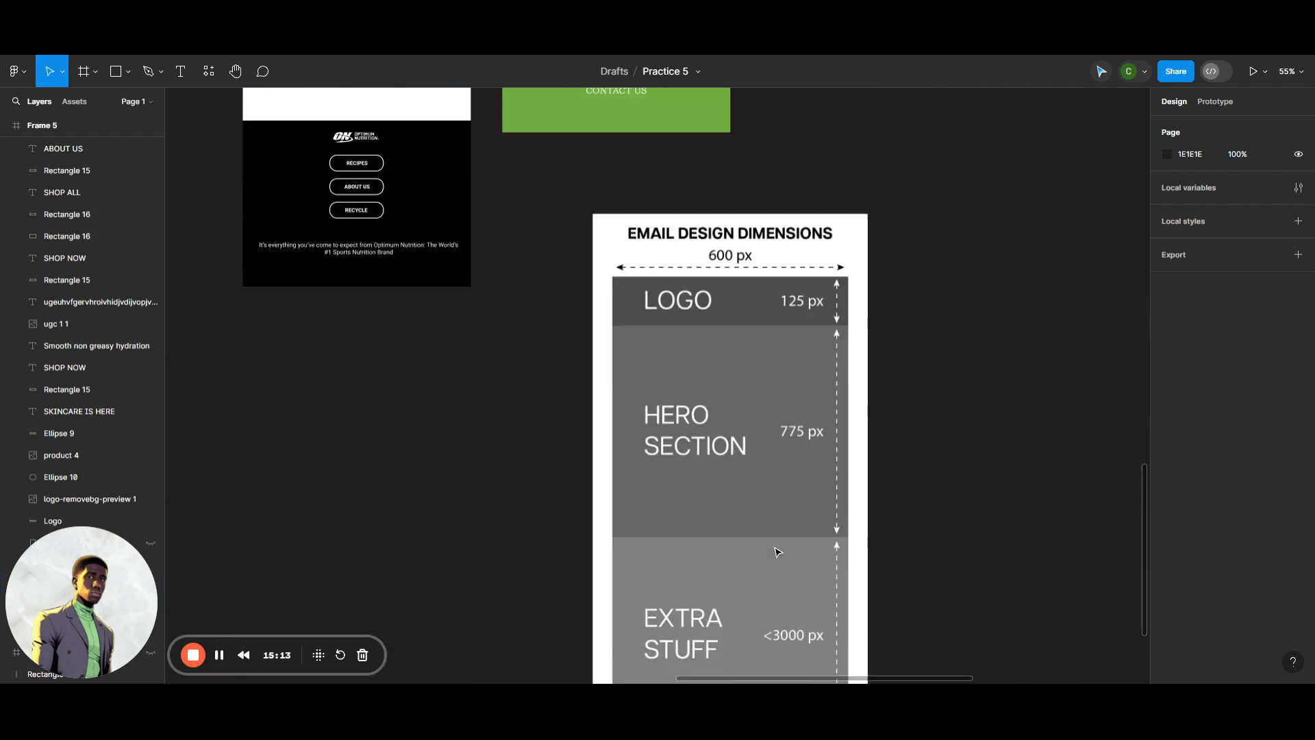
{"action": "scroll", "coordinate": [748, 259], "scroll_direction": "down", "scroll_amount": 2}
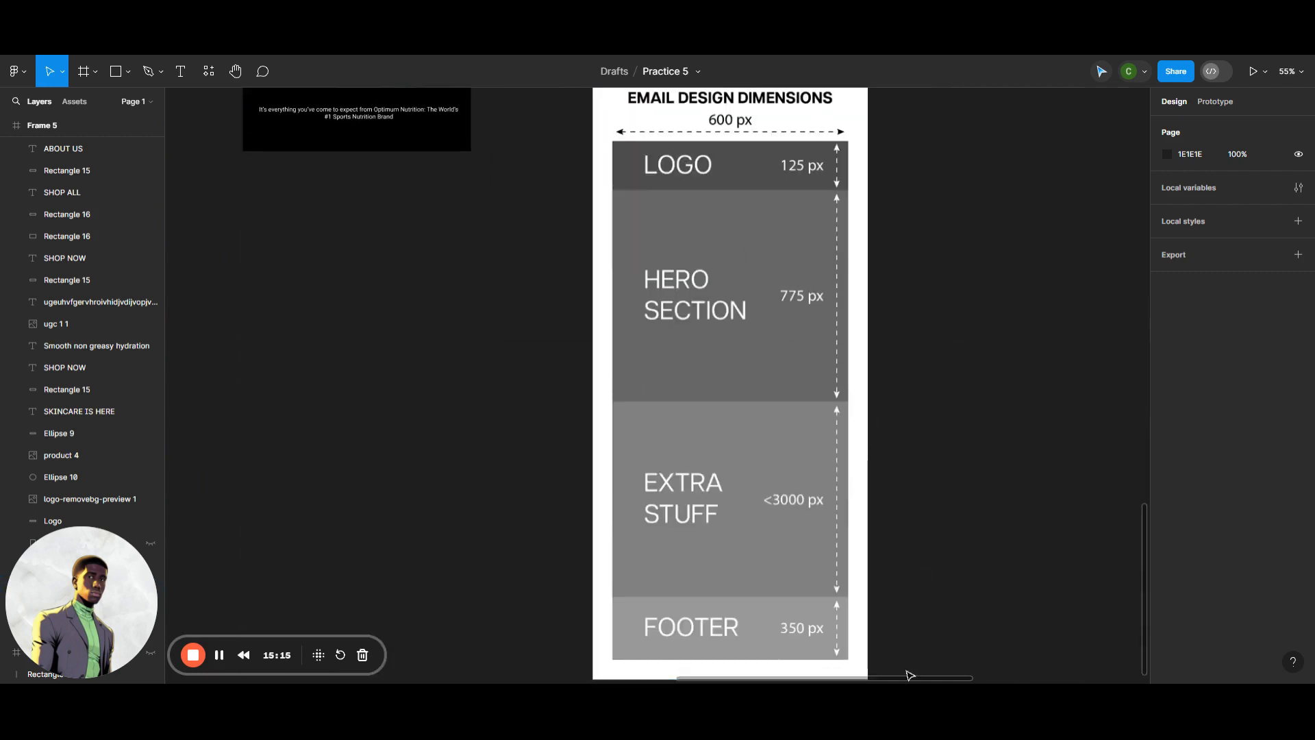
{"action": "scroll", "coordinate": [907, 678], "scroll_direction": "down", "scroll_amount": 1}
{"action": "scroll", "coordinate": [909, 659], "scroll_direction": "up", "scroll_amount": 1}
{"action": "scroll", "coordinate": [909, 659], "scroll_direction": "up", "scroll_amount": 1}
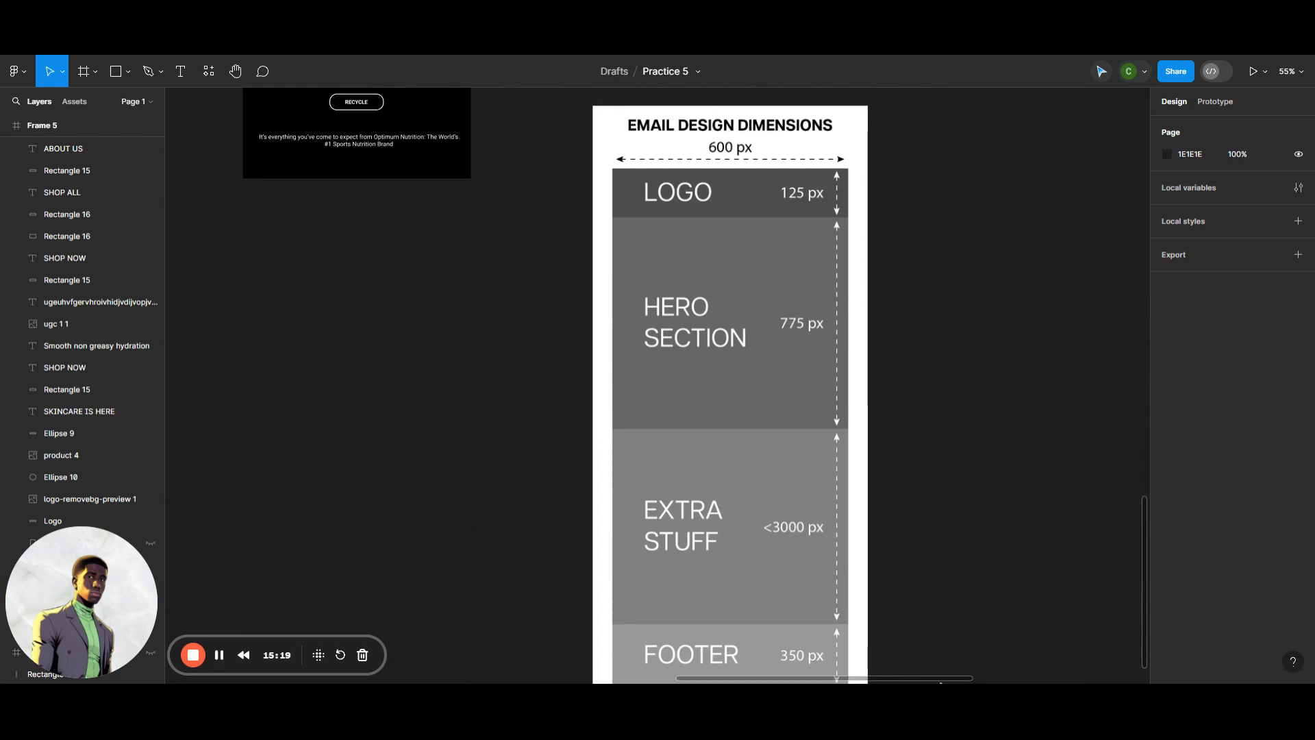
{"action": "left_click_drag", "start_coordinate": [940, 681], "coordinate": [1096, 678]}
{"action": "scroll", "coordinate": [948, 522], "scroll_direction": "up", "scroll_amount": 12}
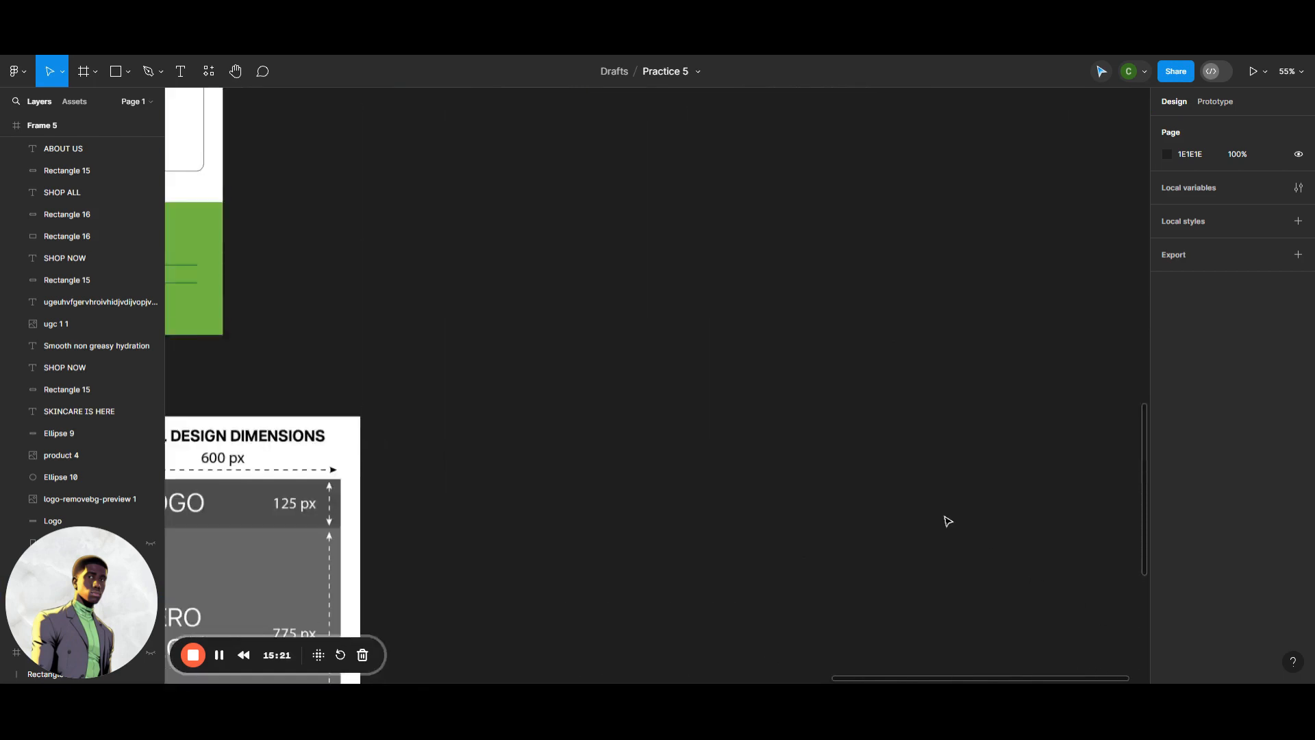
{"action": "scroll", "coordinate": [948, 521], "scroll_direction": "up", "scroll_amount": 10}
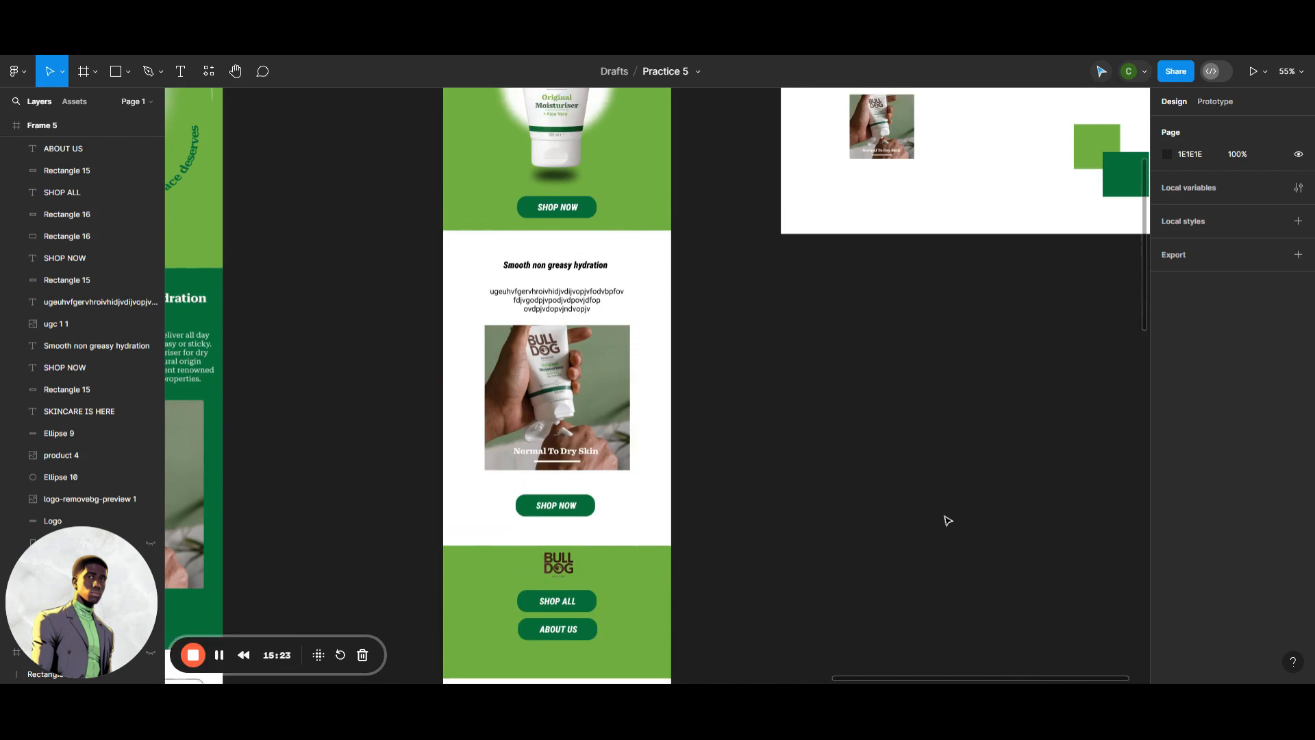
{"action": "scroll", "coordinate": [948, 521], "scroll_direction": "up", "scroll_amount": 4}
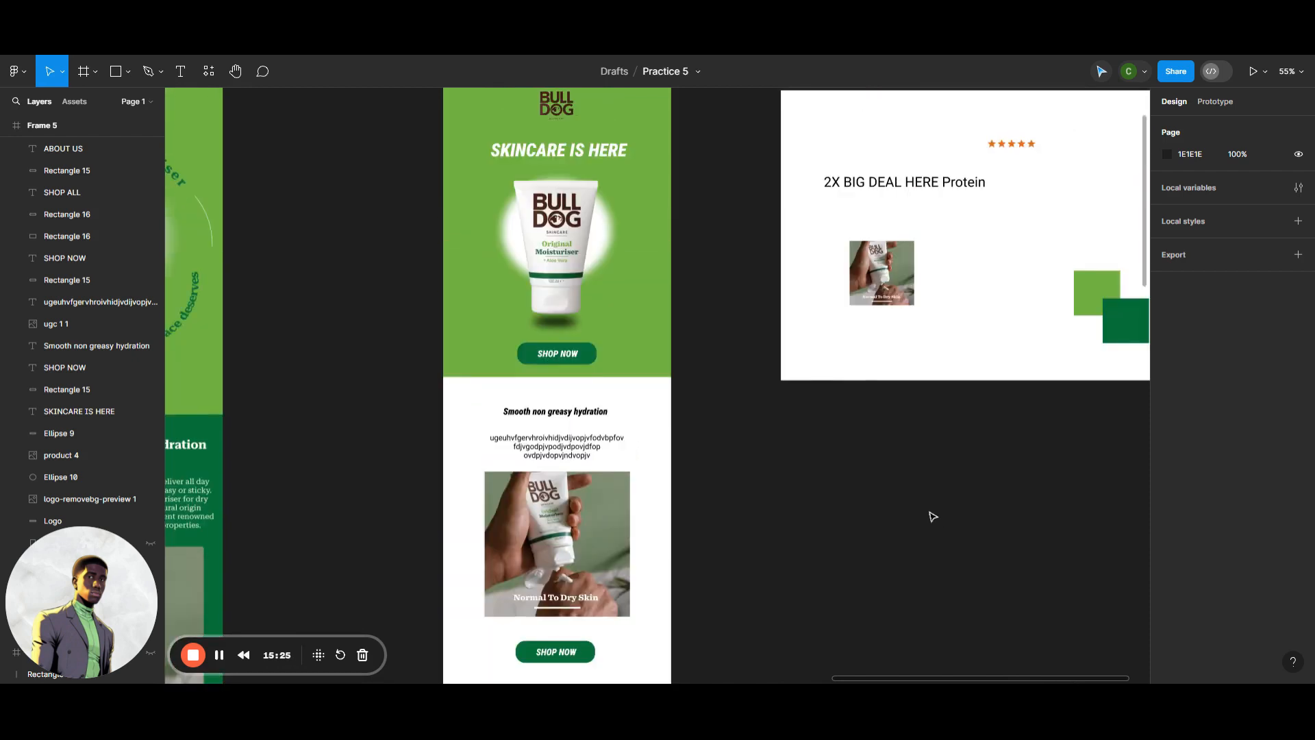
{"action": "scroll", "coordinate": [933, 516], "scroll_direction": "up", "scroll_amount": 6}
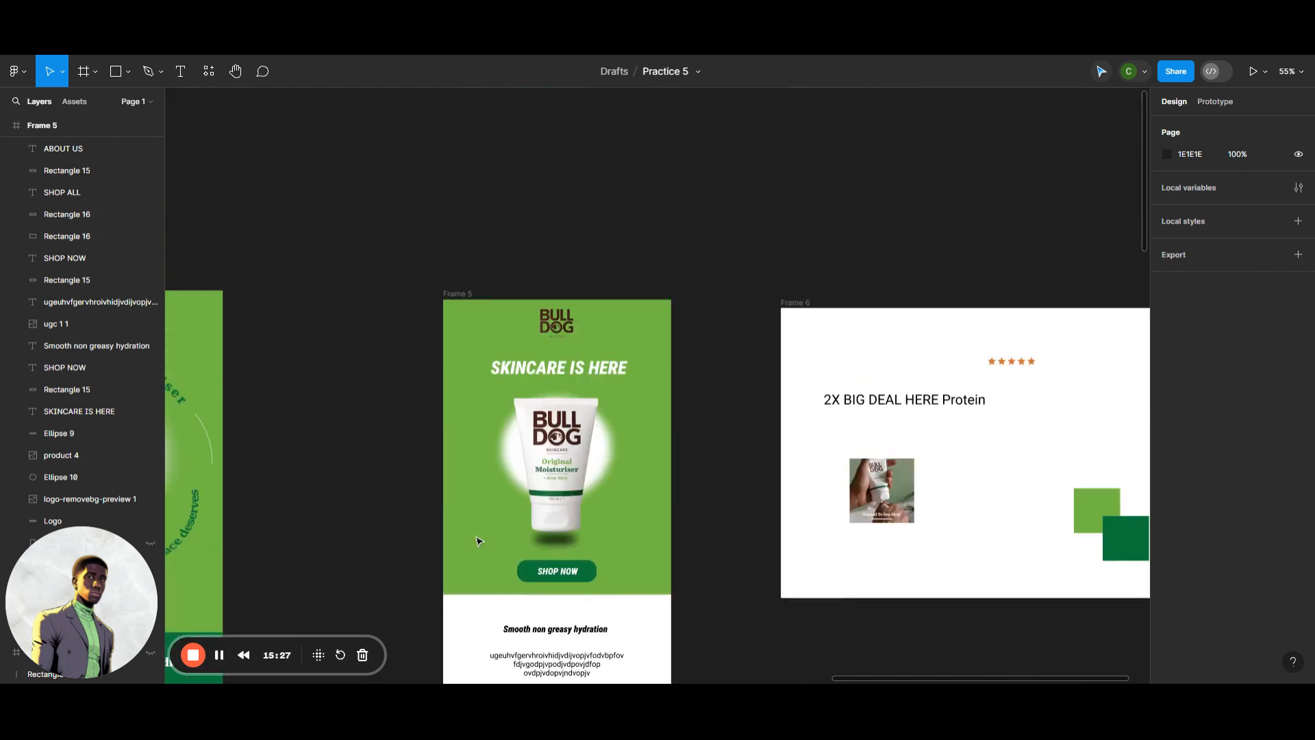